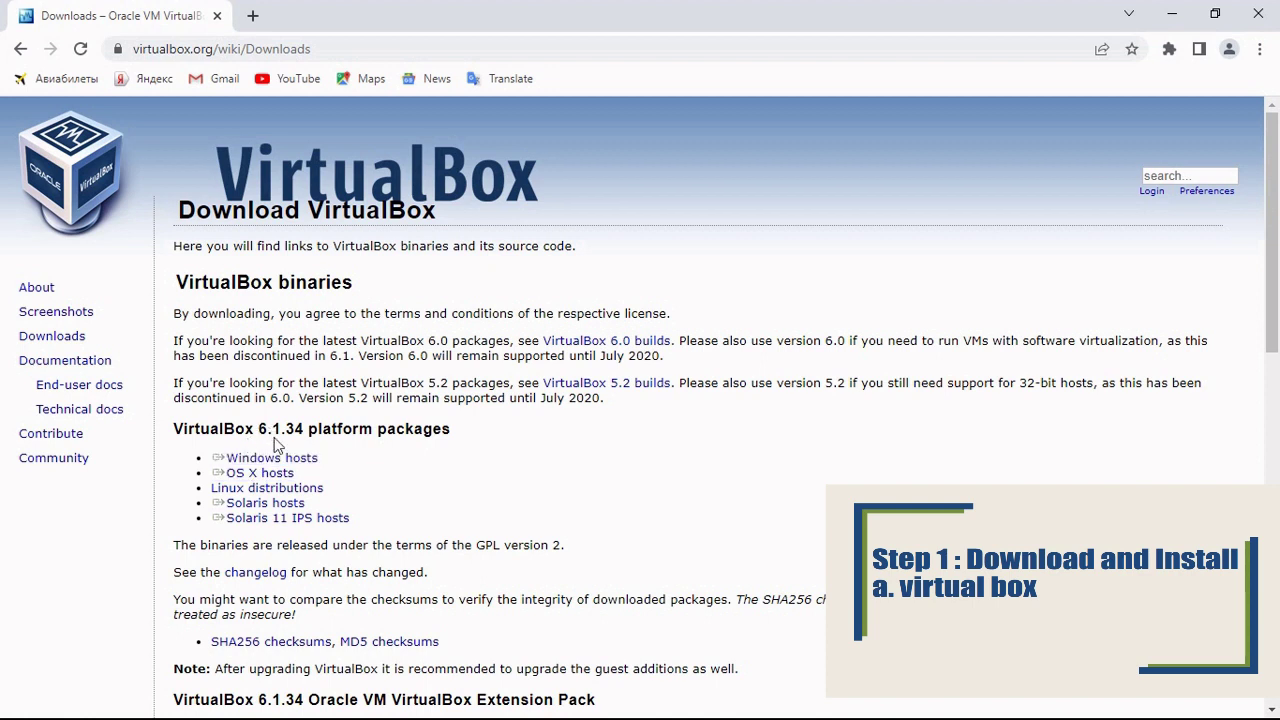
Step: Download the VirtualBox 6.1.34 installer for Windows hosts and launch it from its folder
left_click(268, 462)
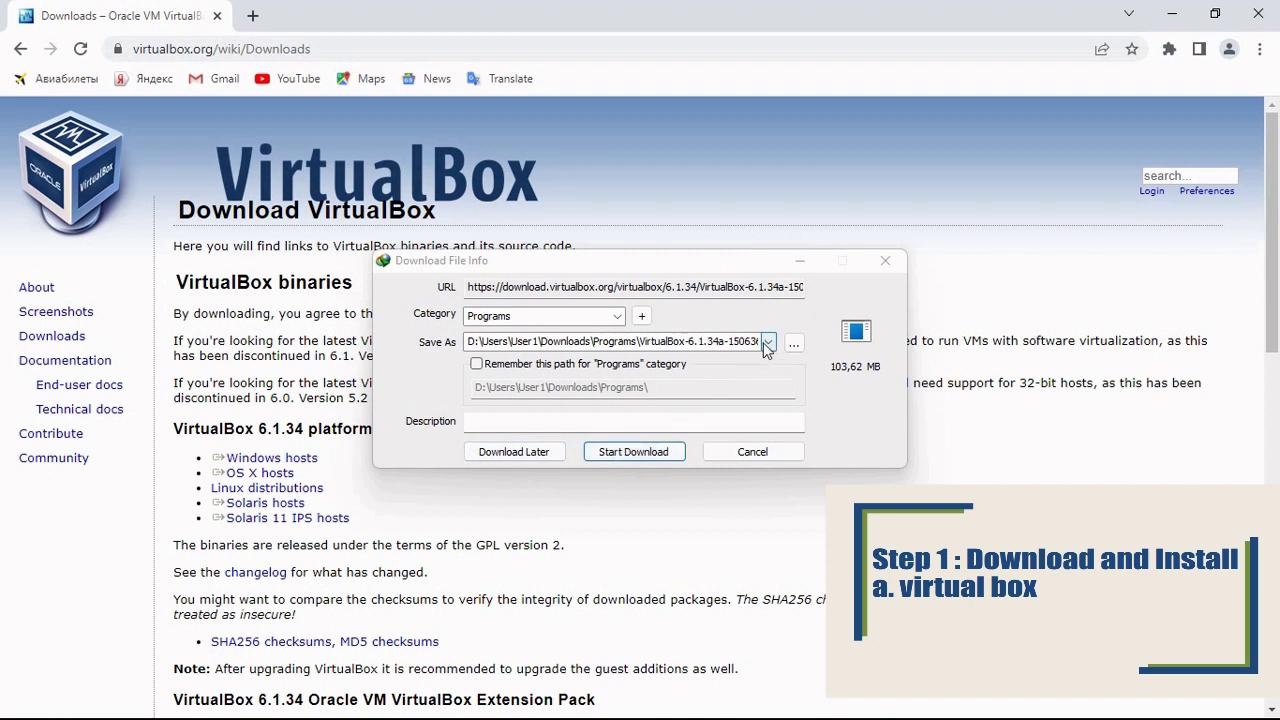
left_click(640, 452)
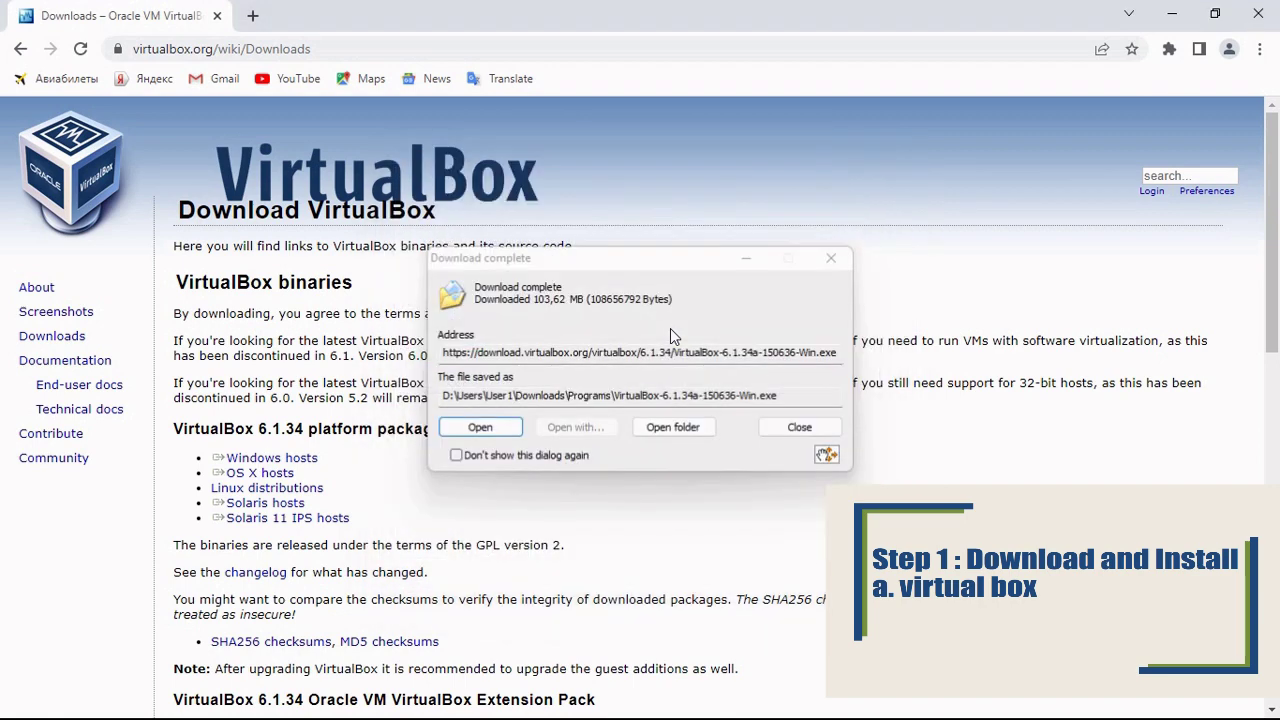
left_click(672, 430)
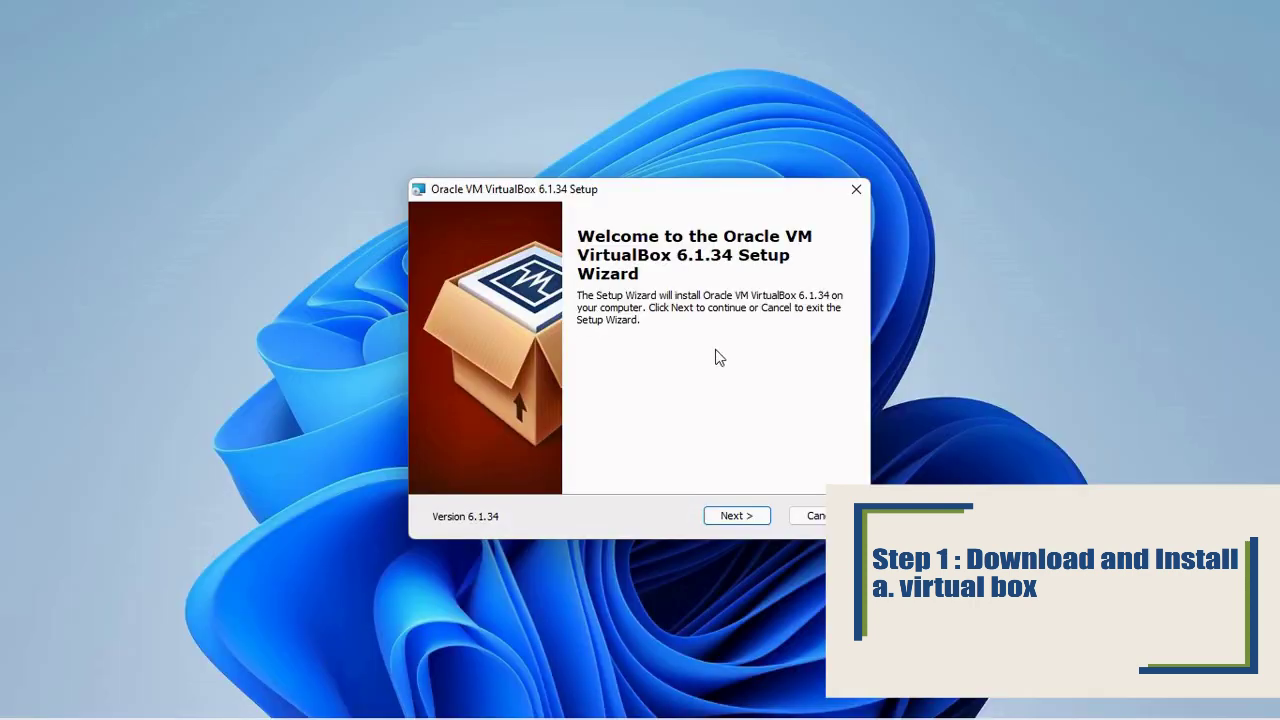
Step: Install VirtualBox 6.1.34 with default features and shortcuts, accepting the network interfaces reset warning
left_click(737, 516)
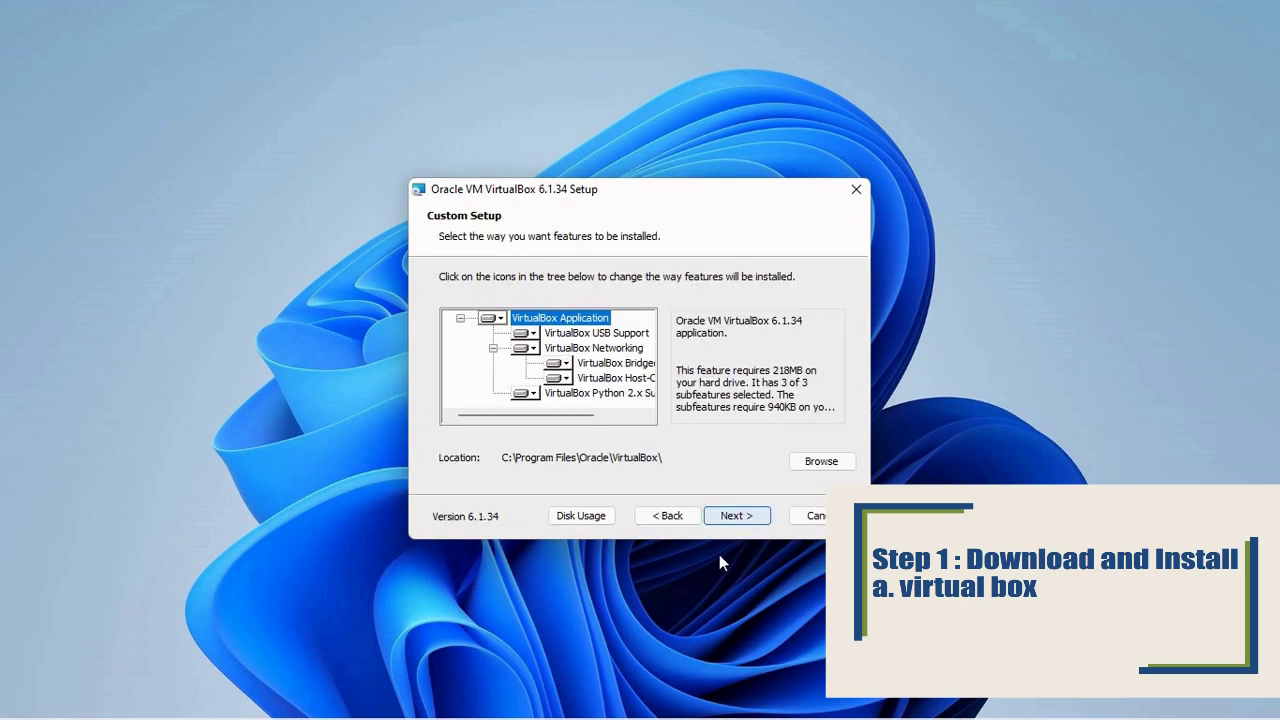
left_click(742, 517)
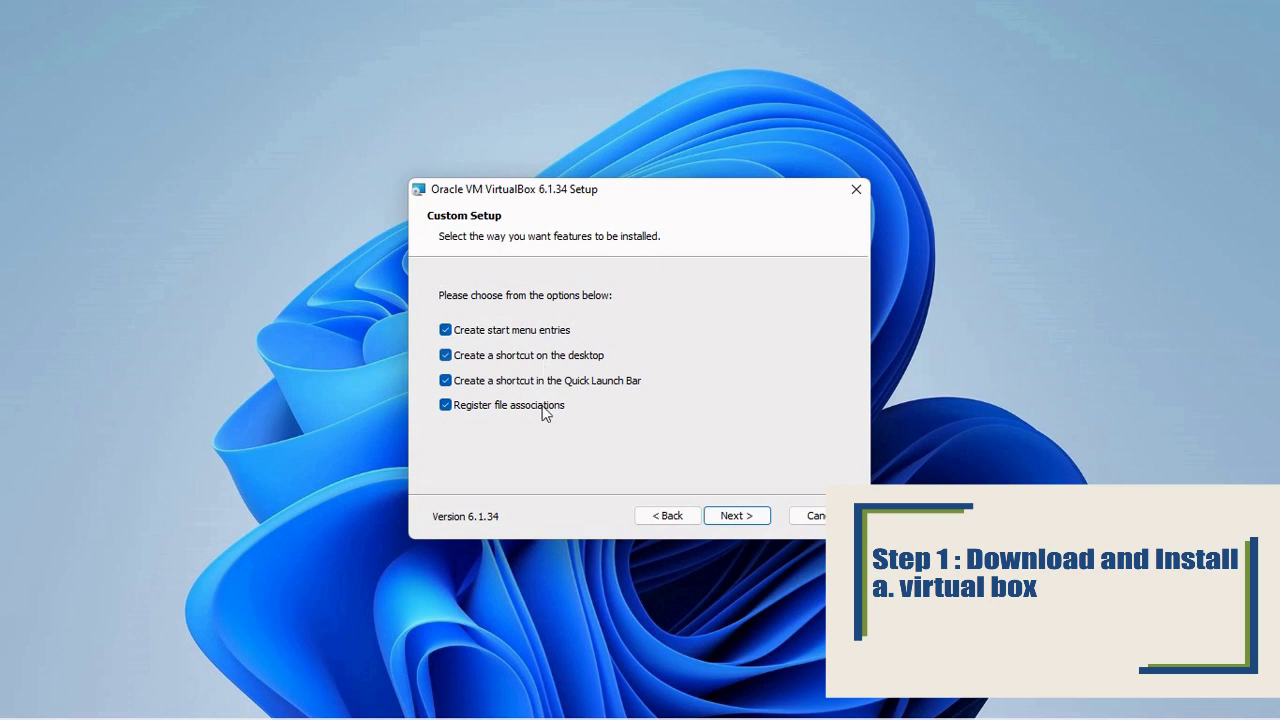
left_click(734, 516)
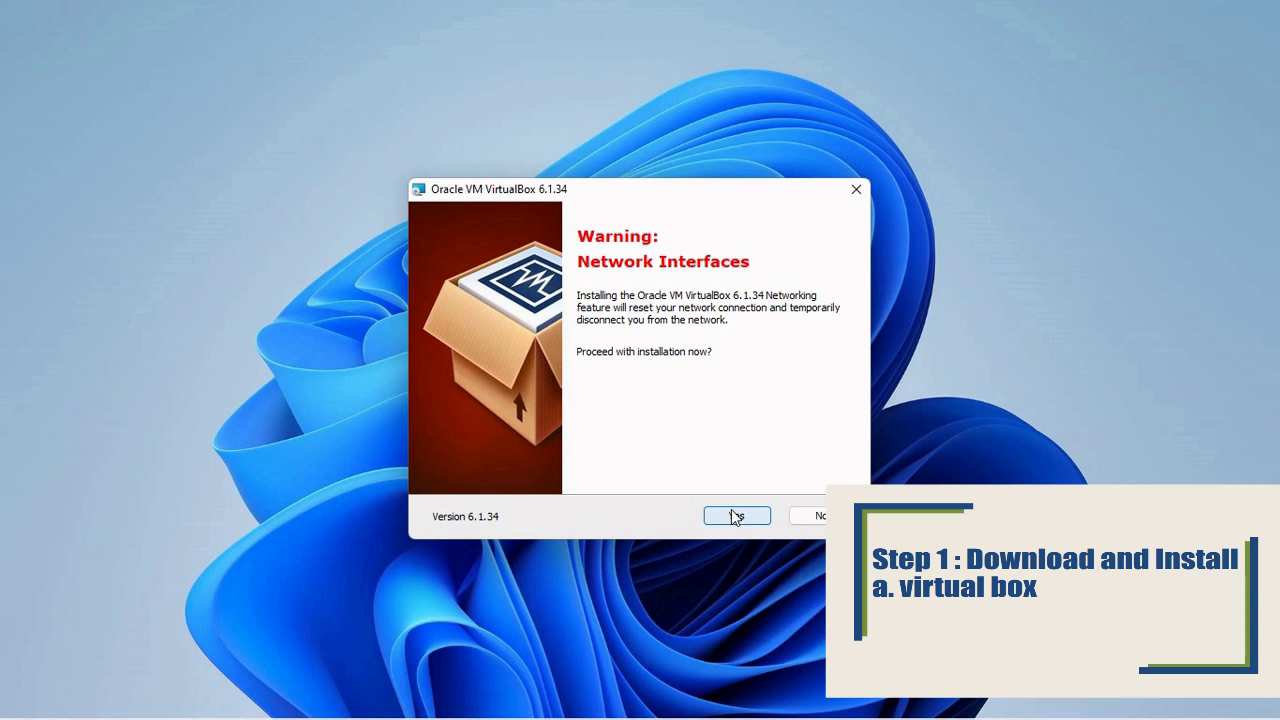
left_click(735, 516)
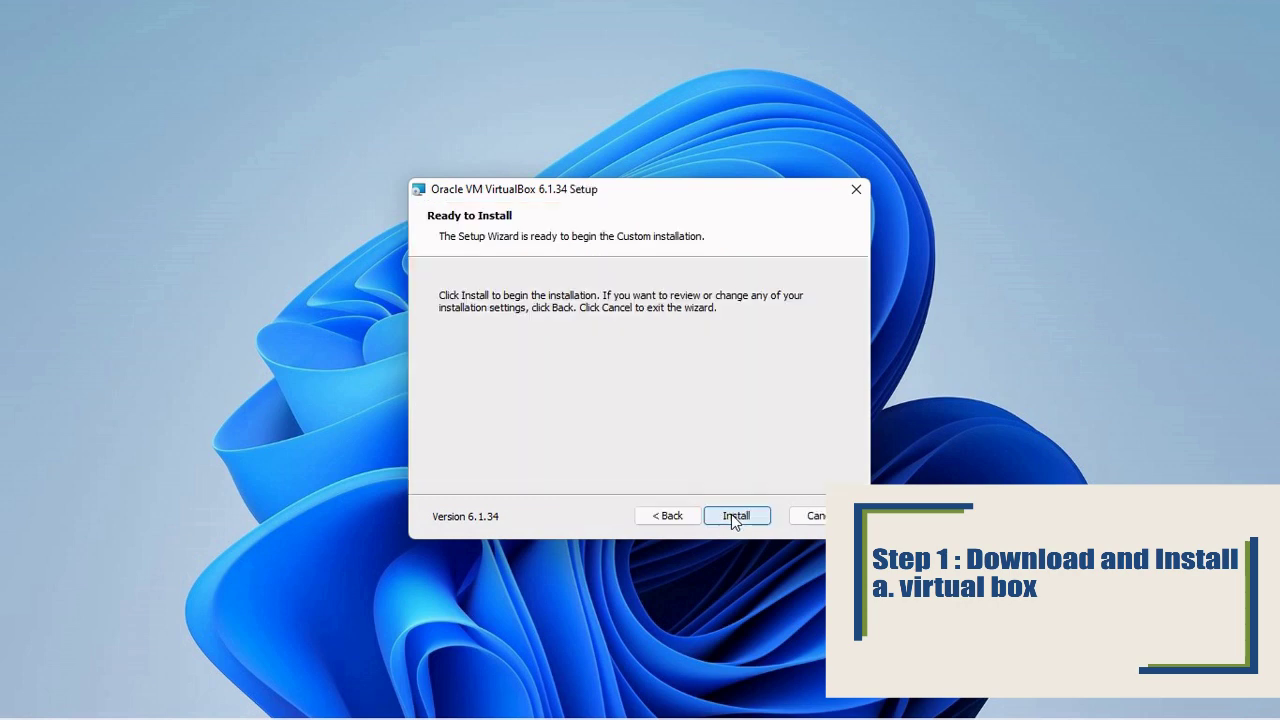
left_click(736, 516)
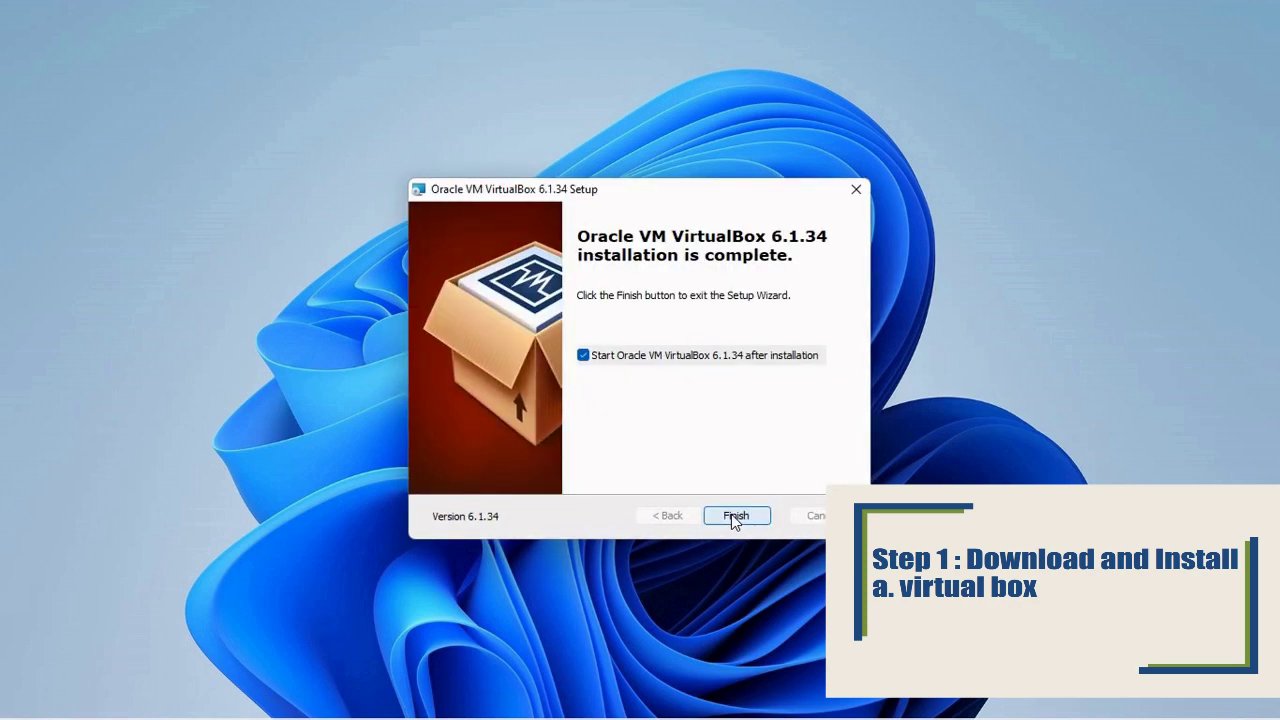
left_click(733, 516)
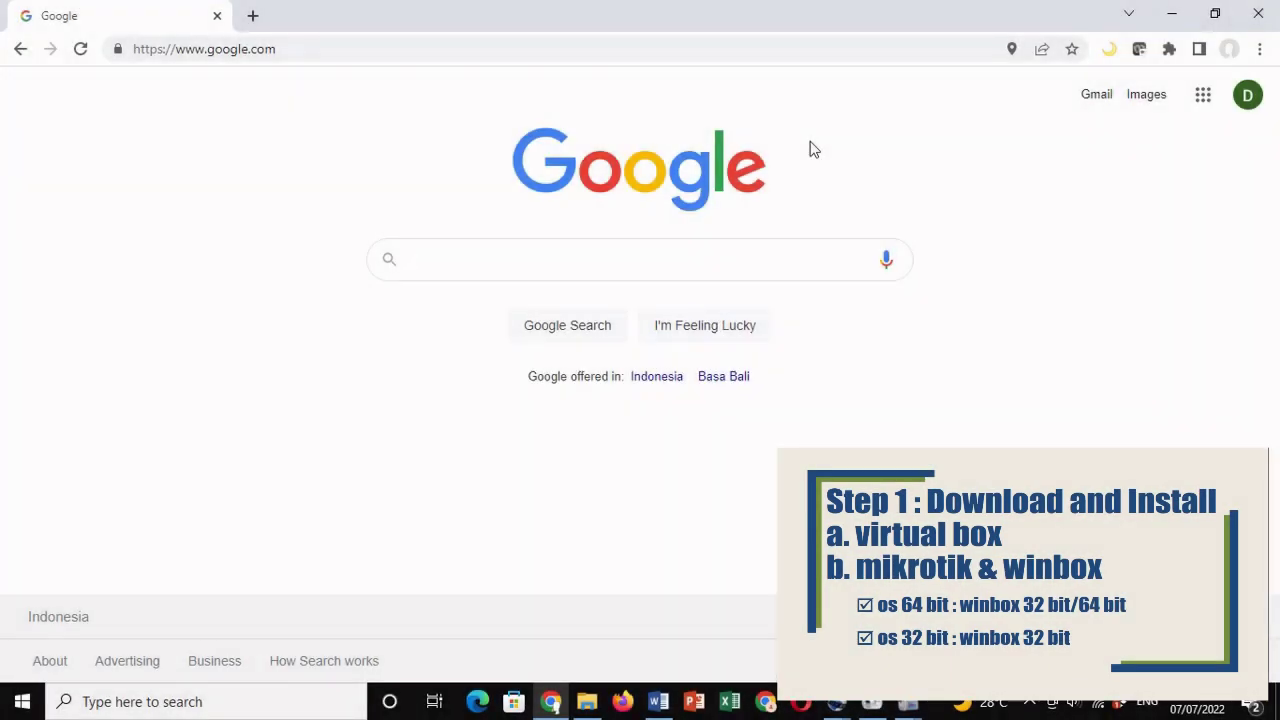
Step: Search Google for 'download mikrotik iso' and download mikrotik-6.33.iso
type("down")
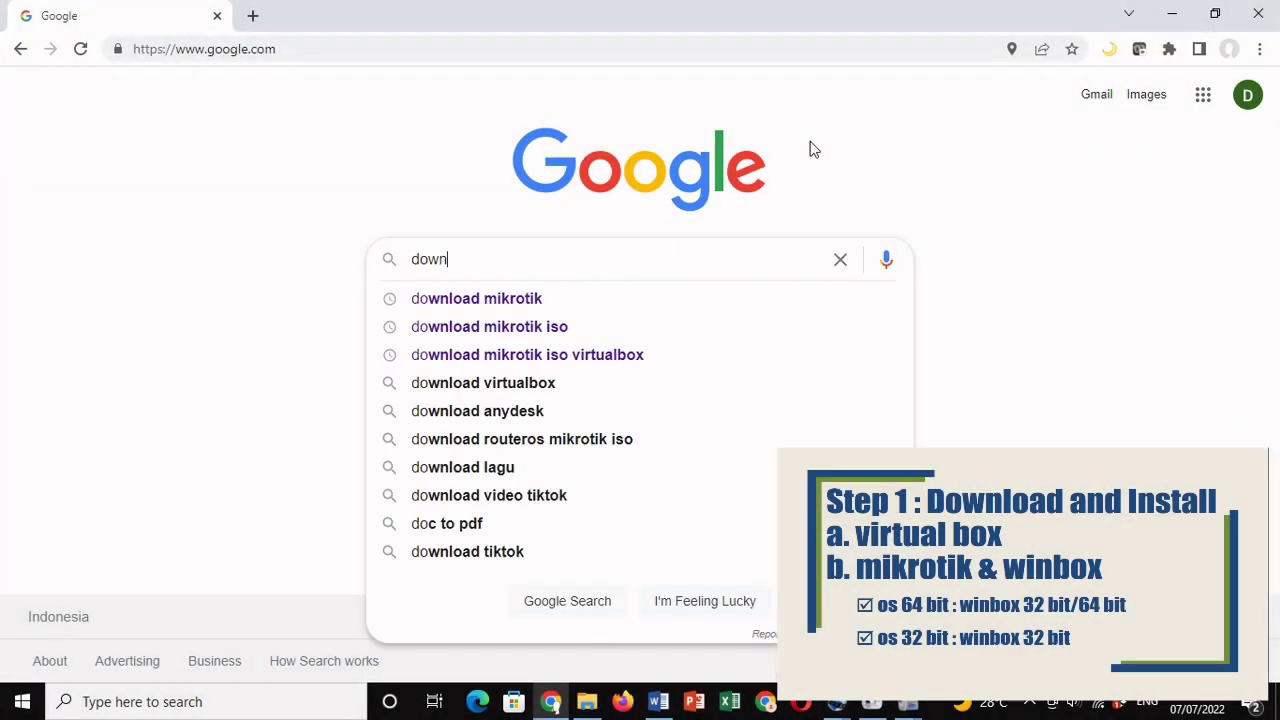
type("load mikrotik")
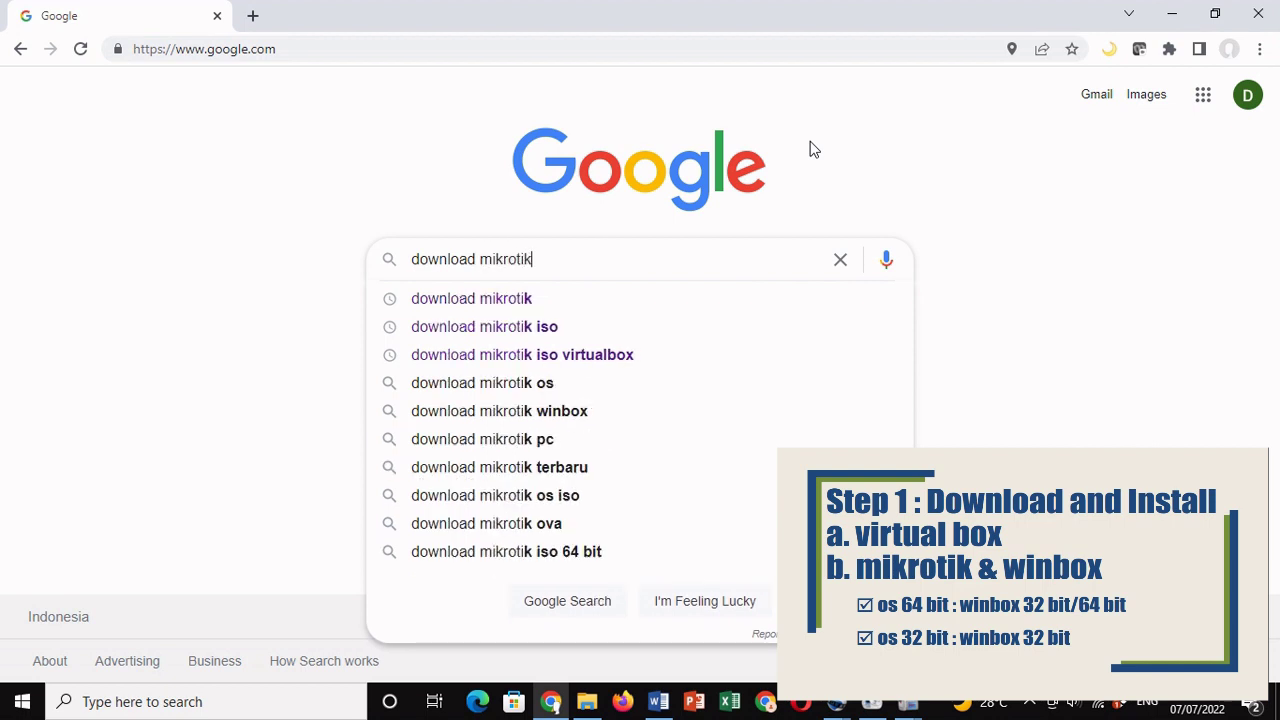
type(" iso")
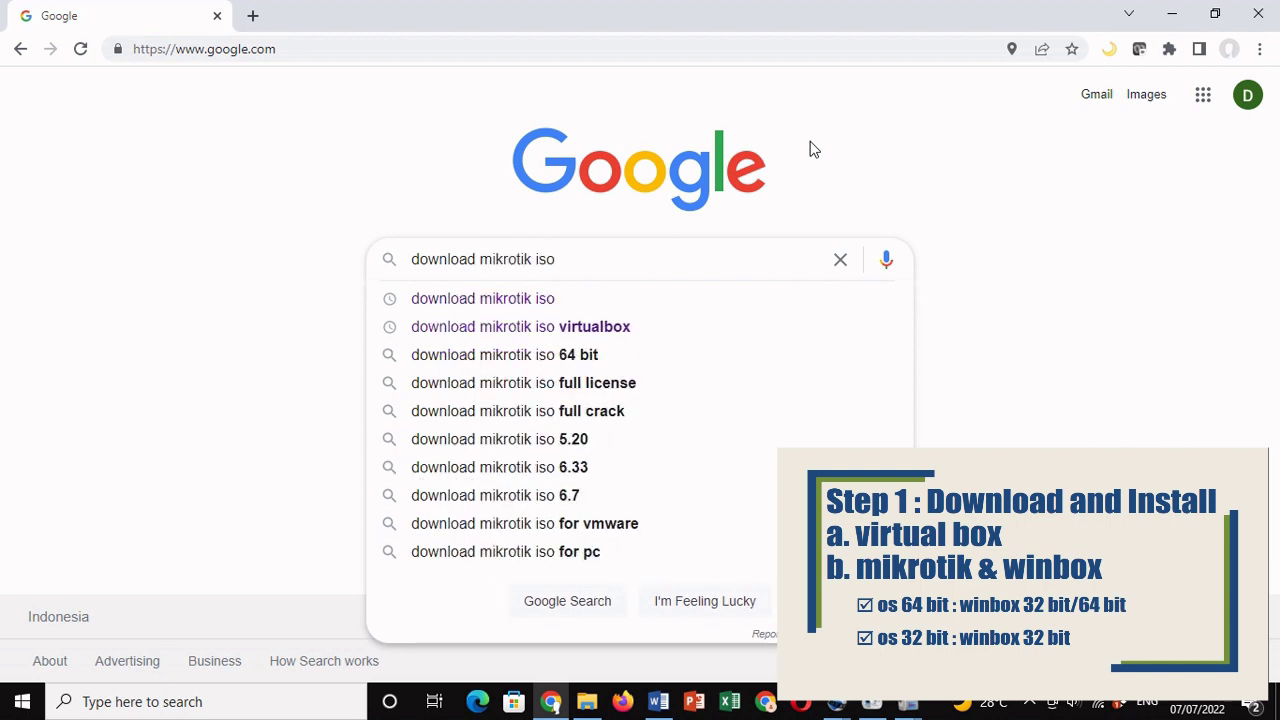
key("Return")
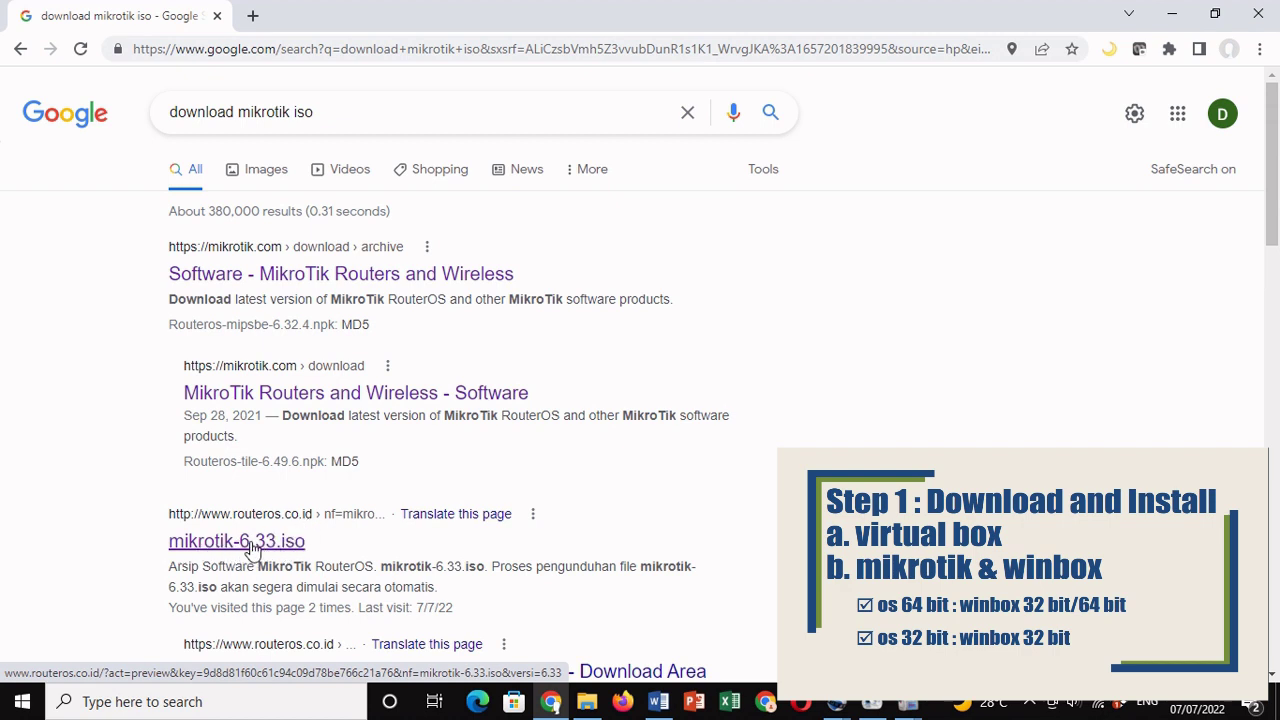
left_click(253, 547)
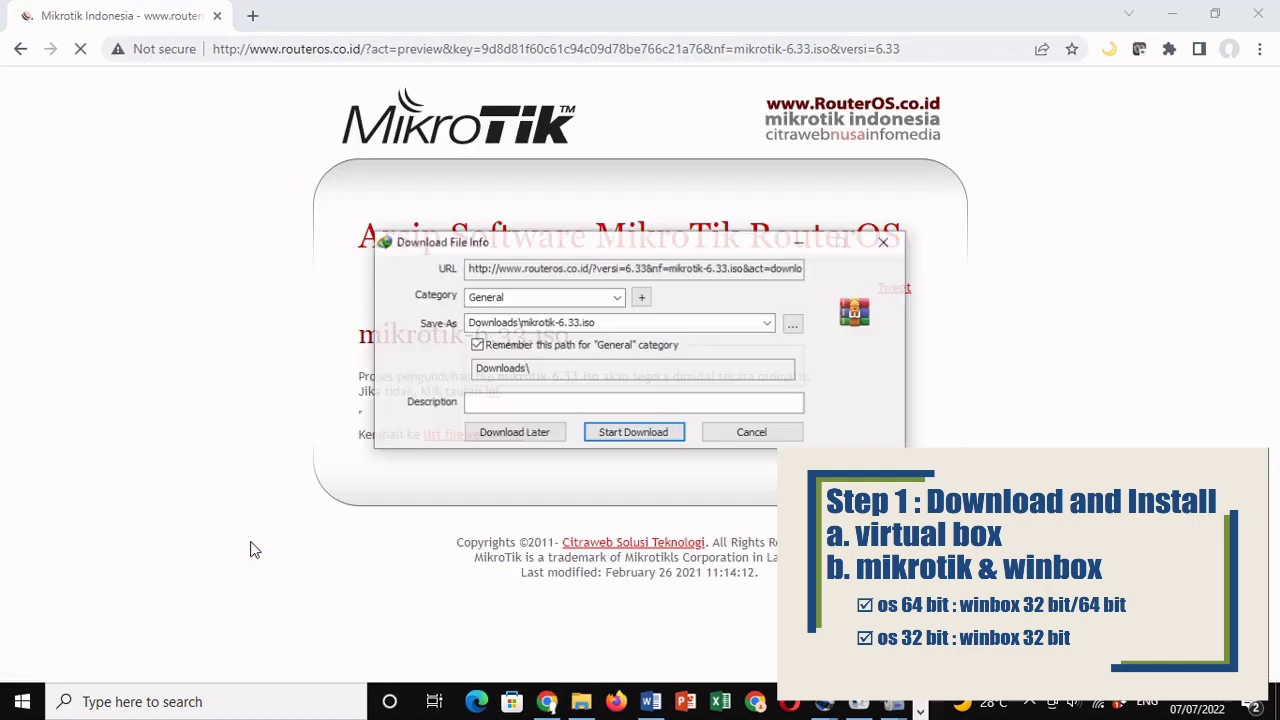
left_click(641, 441)
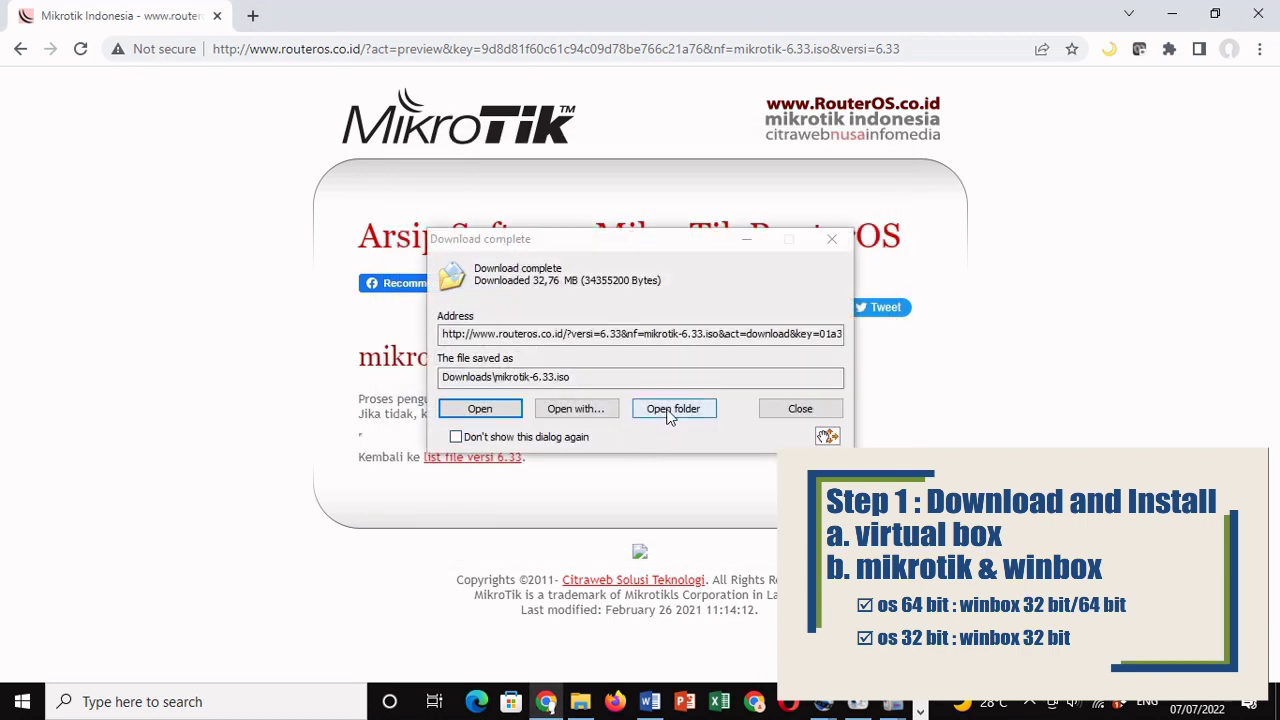
Step: Check the downloaded ISO in its folder, then return to the browser's address bar
left_click(667, 414)
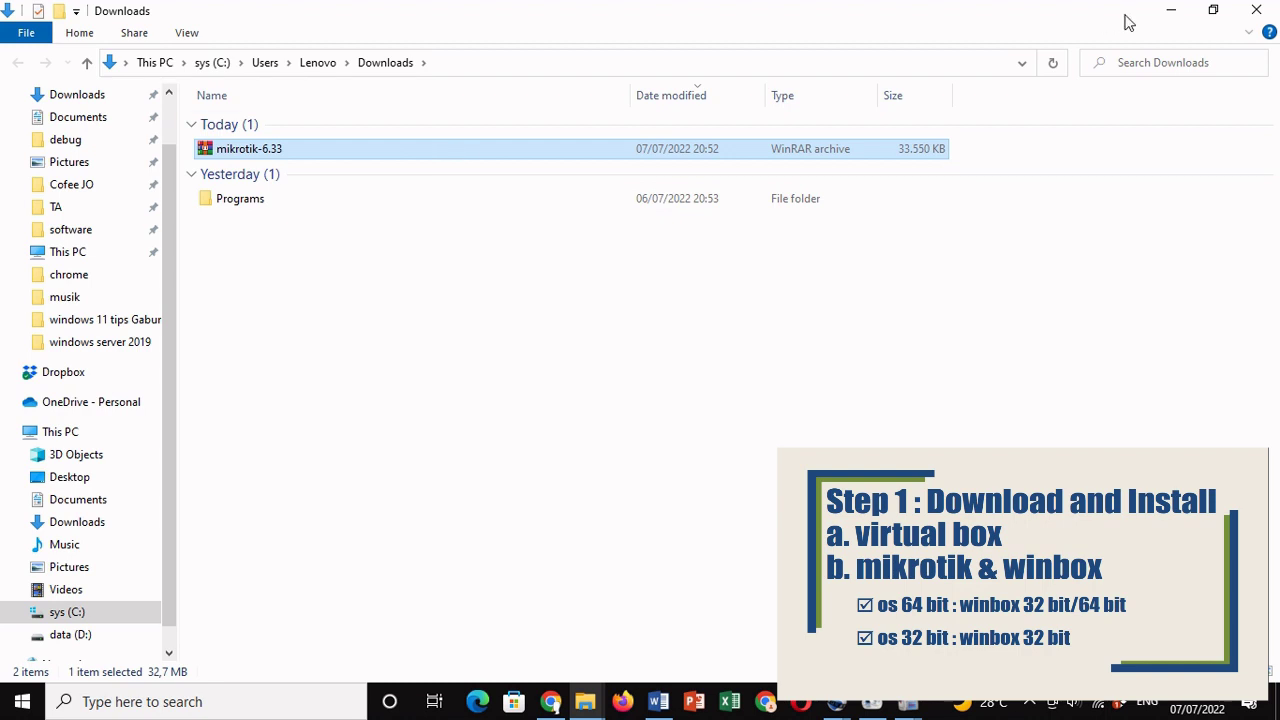
left_click(1172, 12)
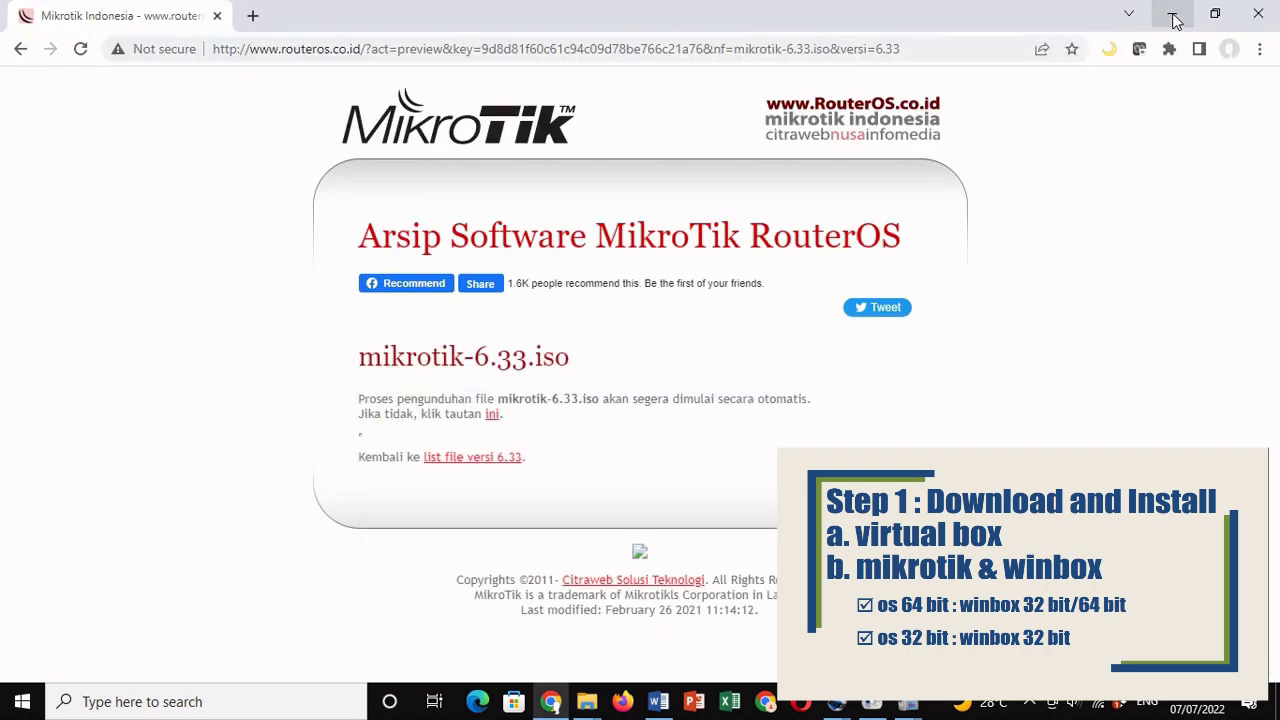
left_click(592, 49)
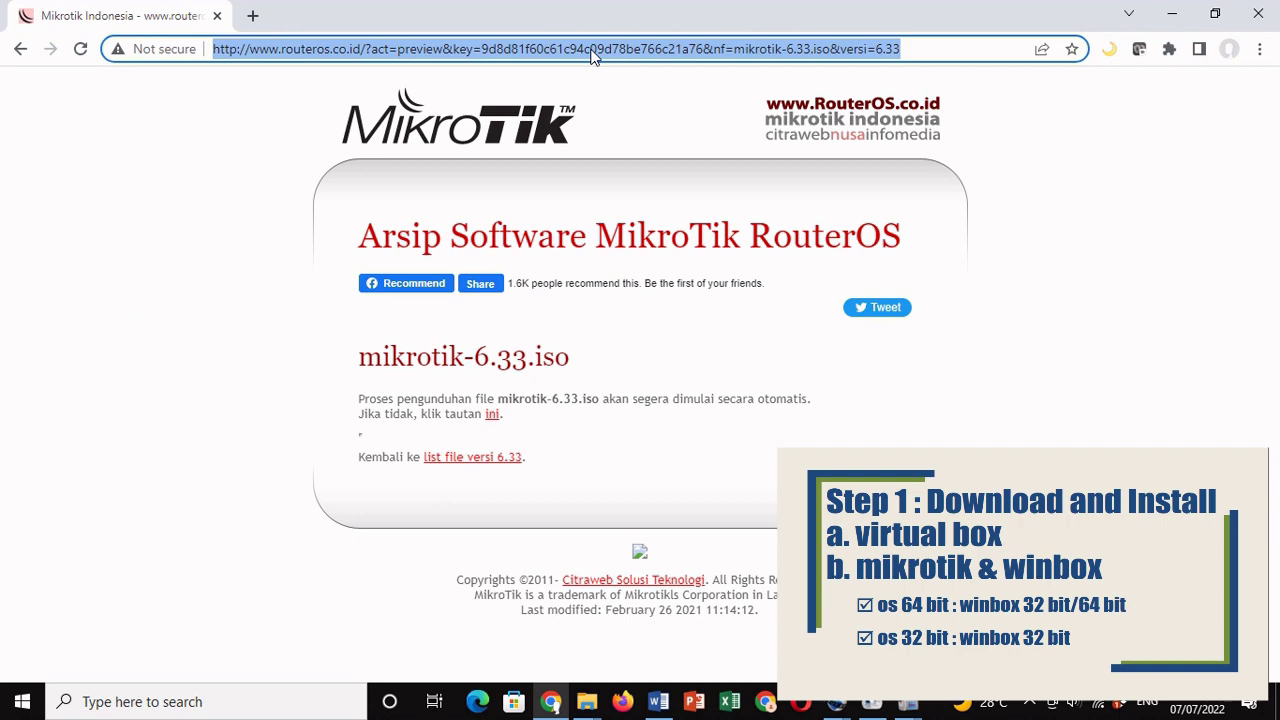
Step: Go to google.com and search for 'download winbox'
type("google.com")
key("Return")
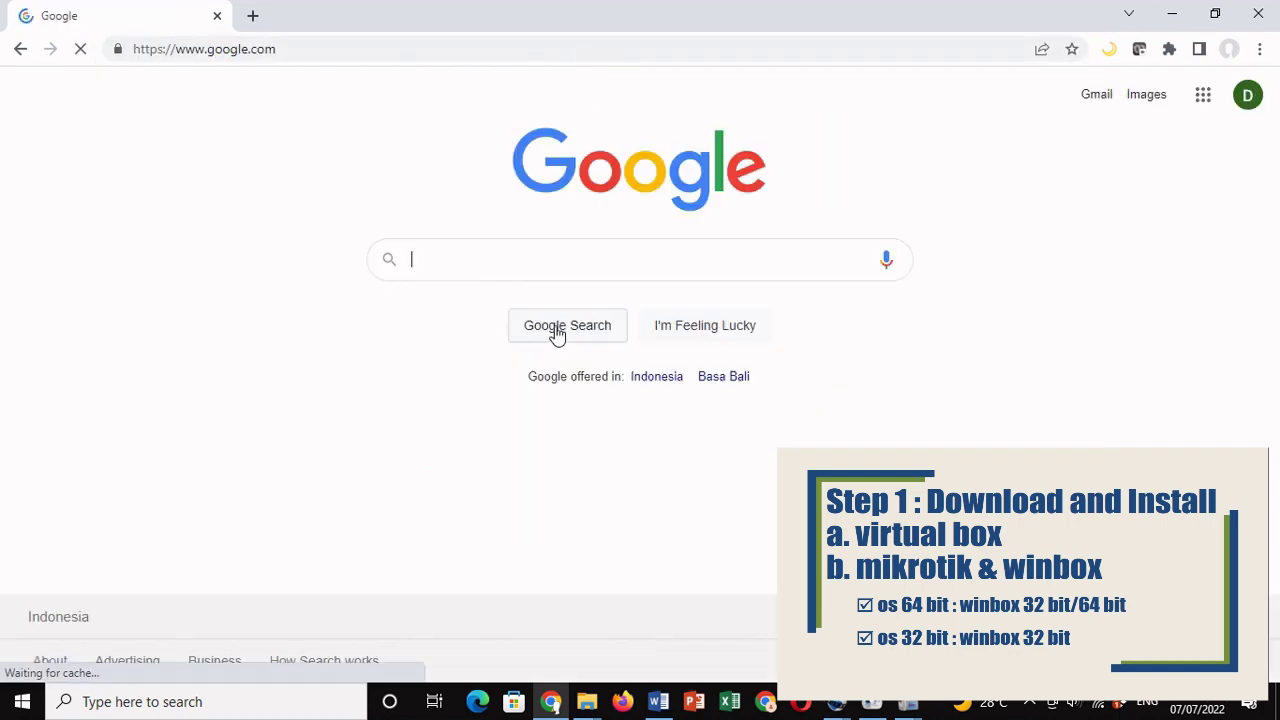
type("dv")
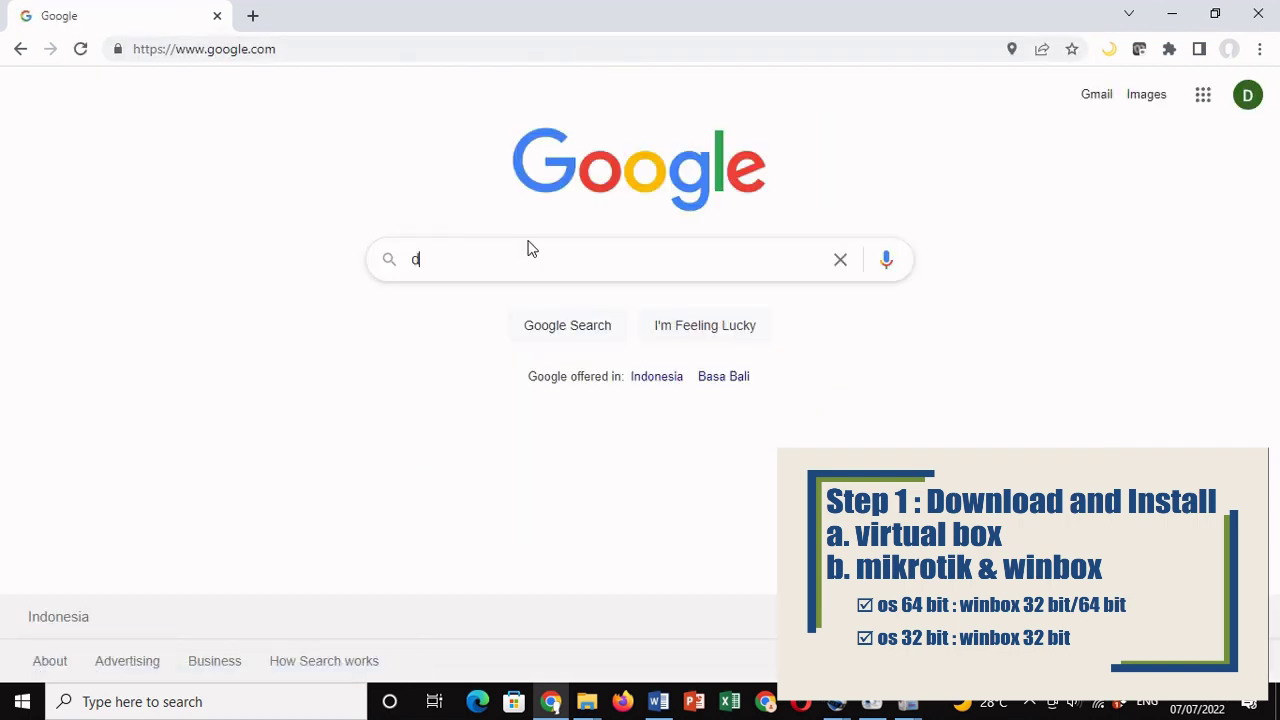
key("BackSpace")
type("ownload winbox")
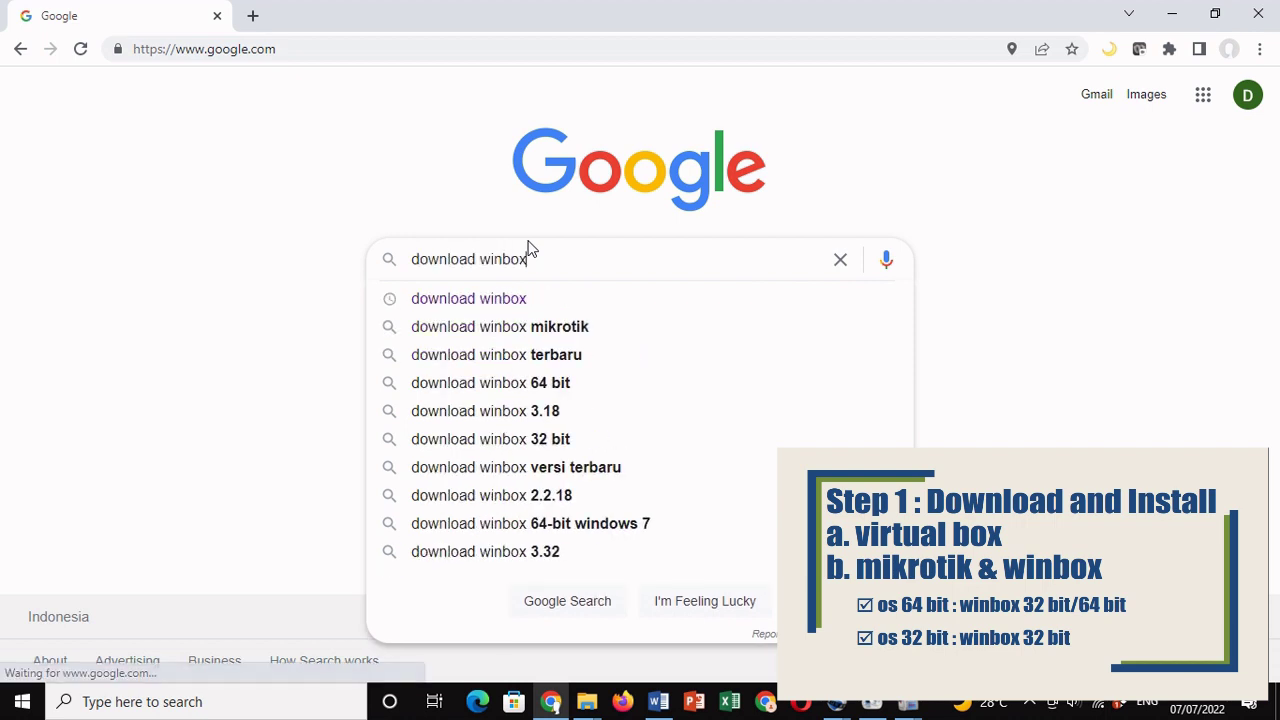
key("Return")
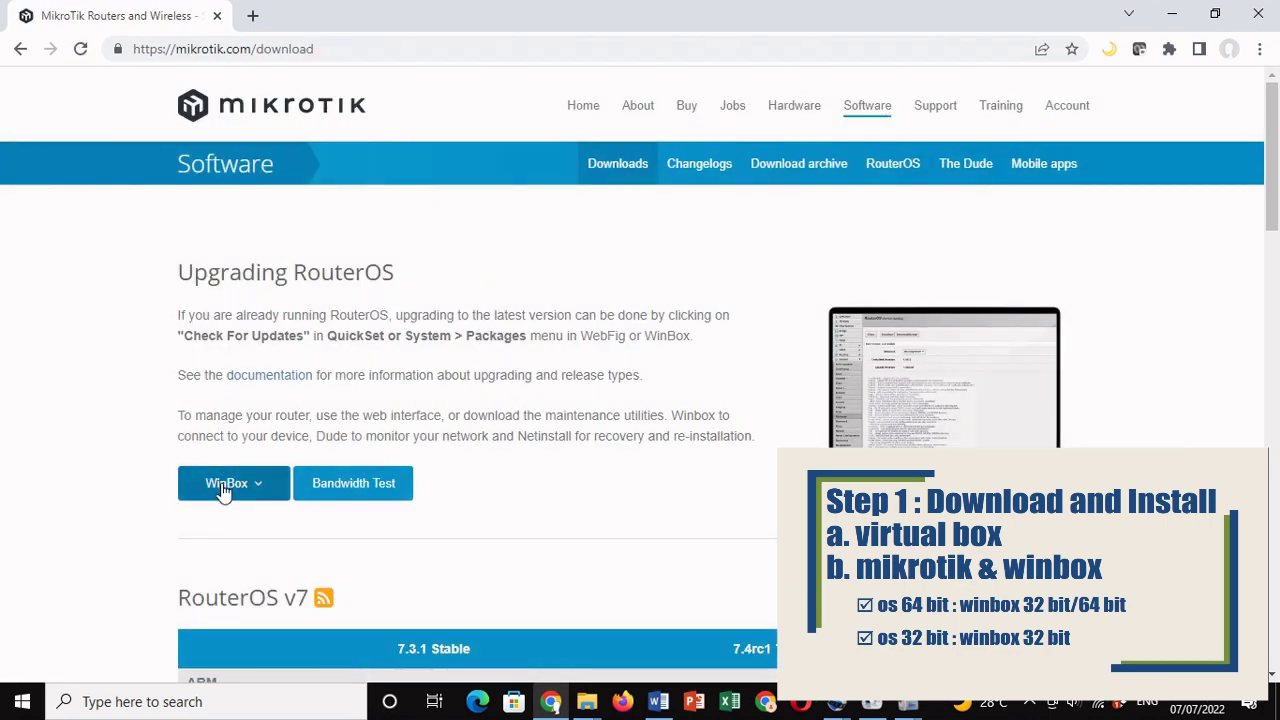
Step: Download WinBox 3.36 (64-bit) and show winbox64.exe in its folder
left_click(223, 487)
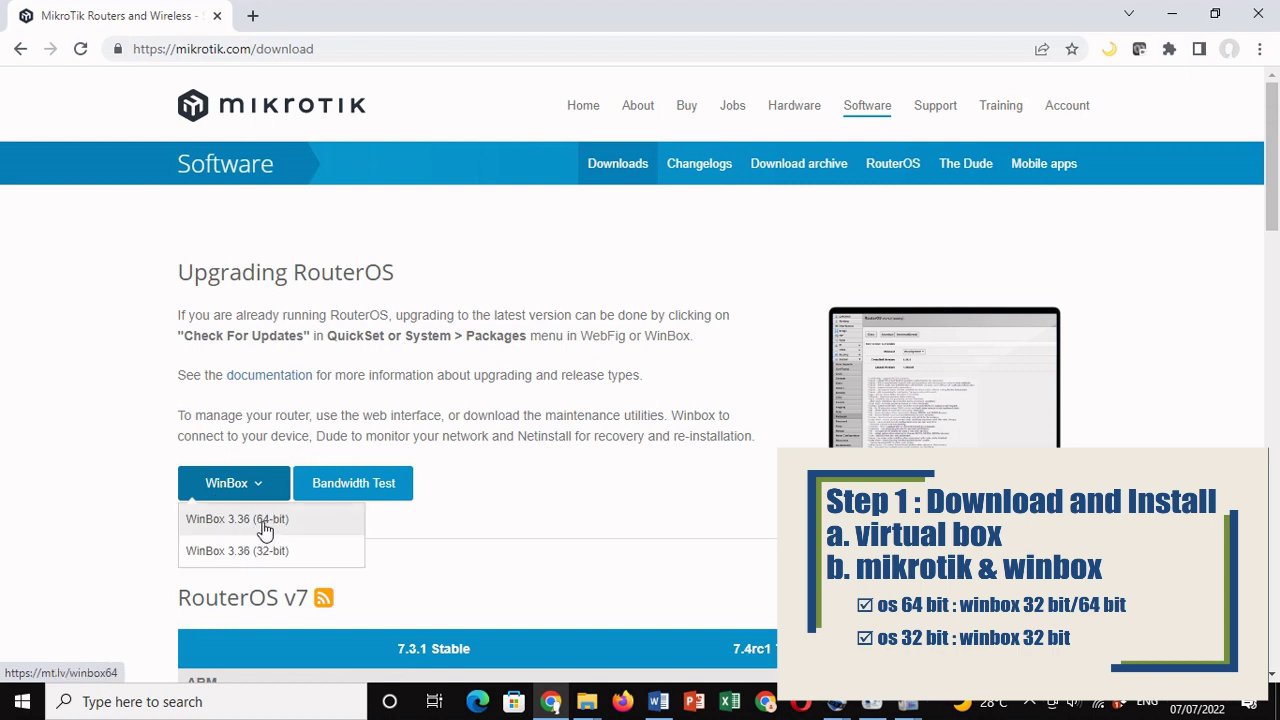
left_click(226, 520)
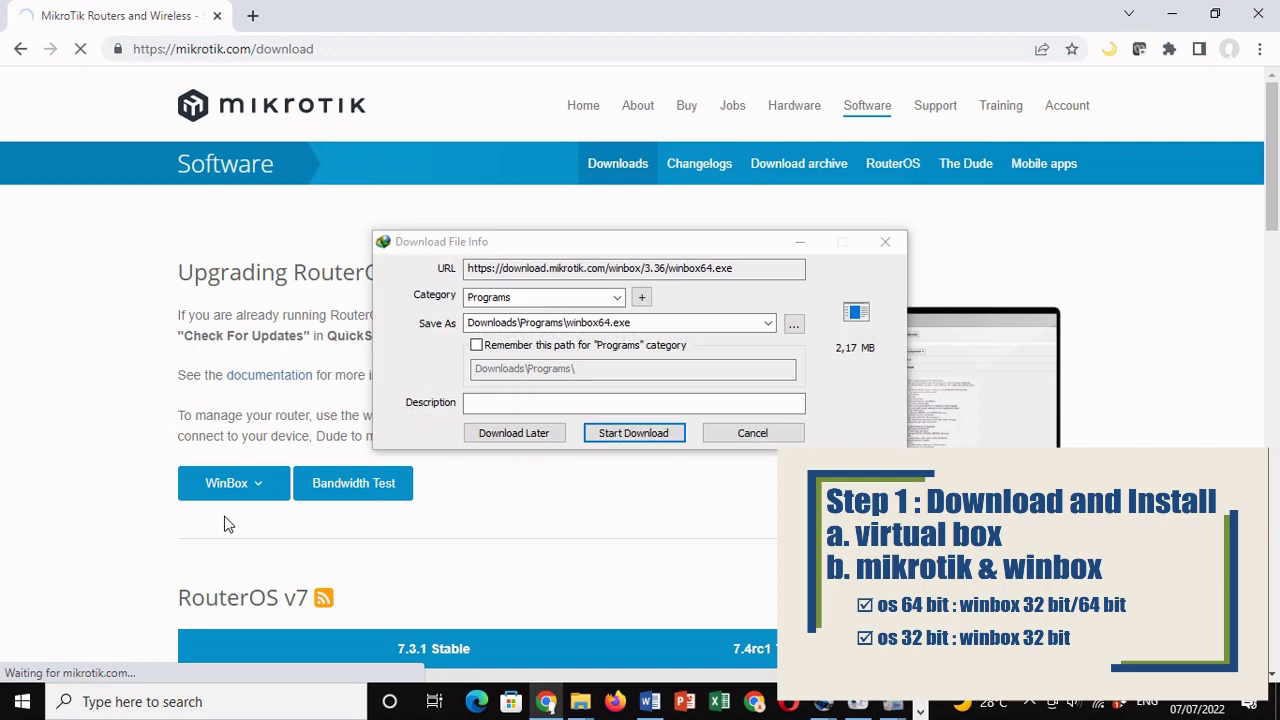
left_click(622, 432)
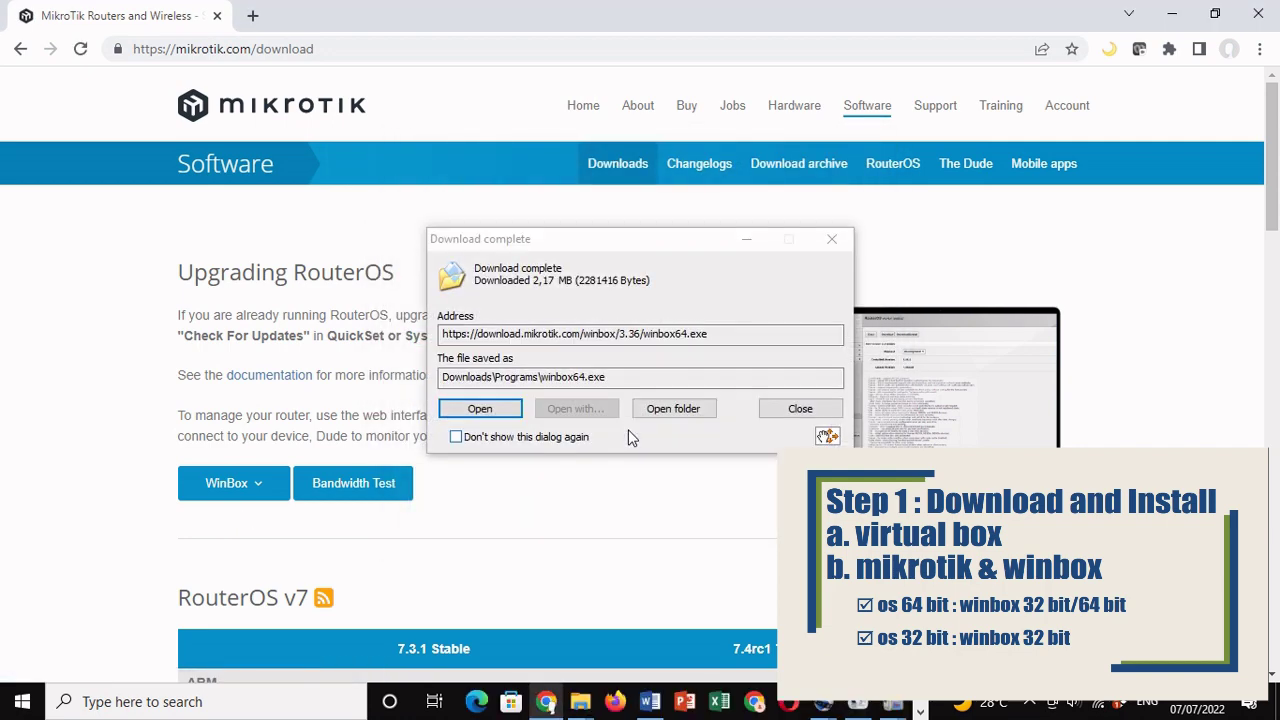
left_click(706, 408)
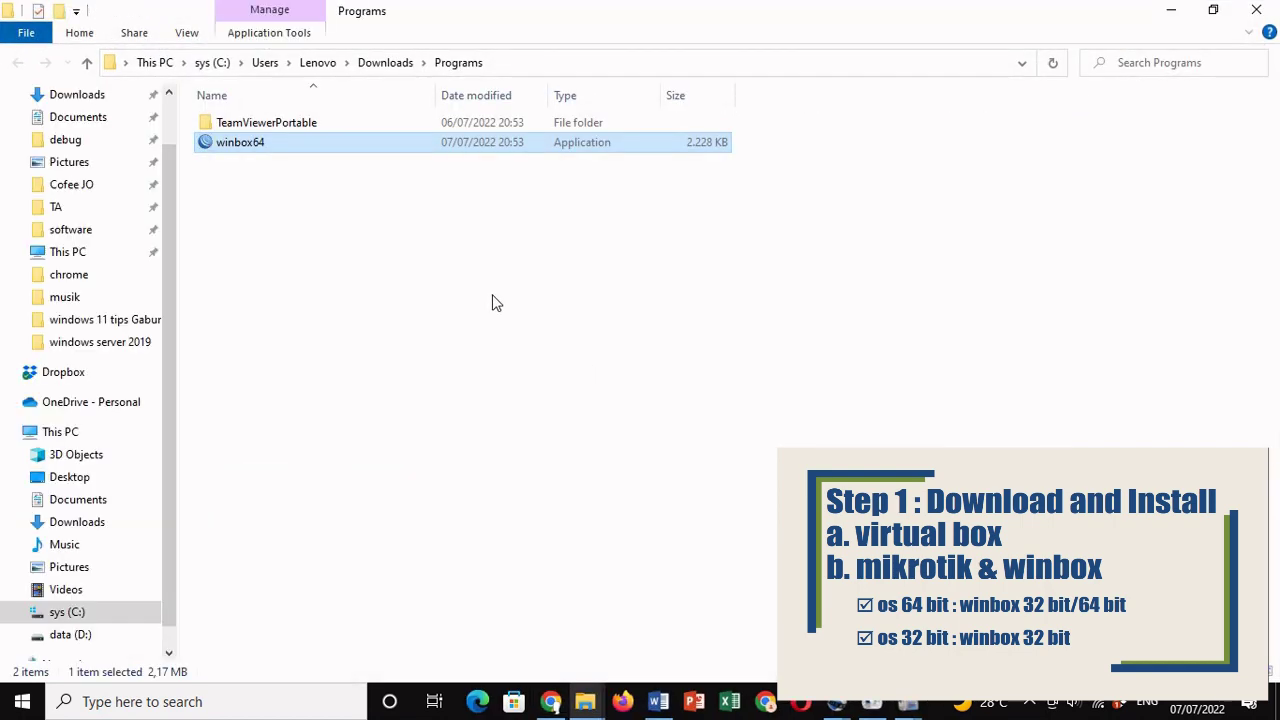
Step: Go up to the Downloads folder and find the mikrotik-6.33 archive
left_click(372, 70)
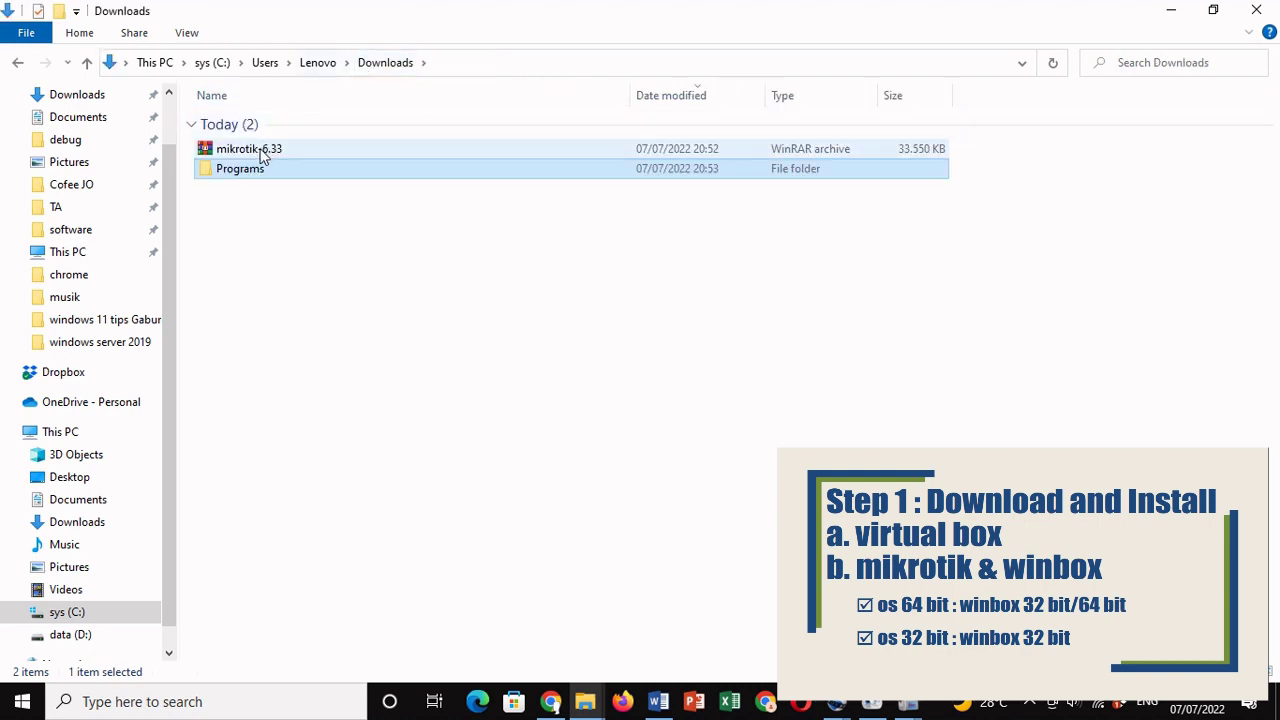
left_click(262, 153)
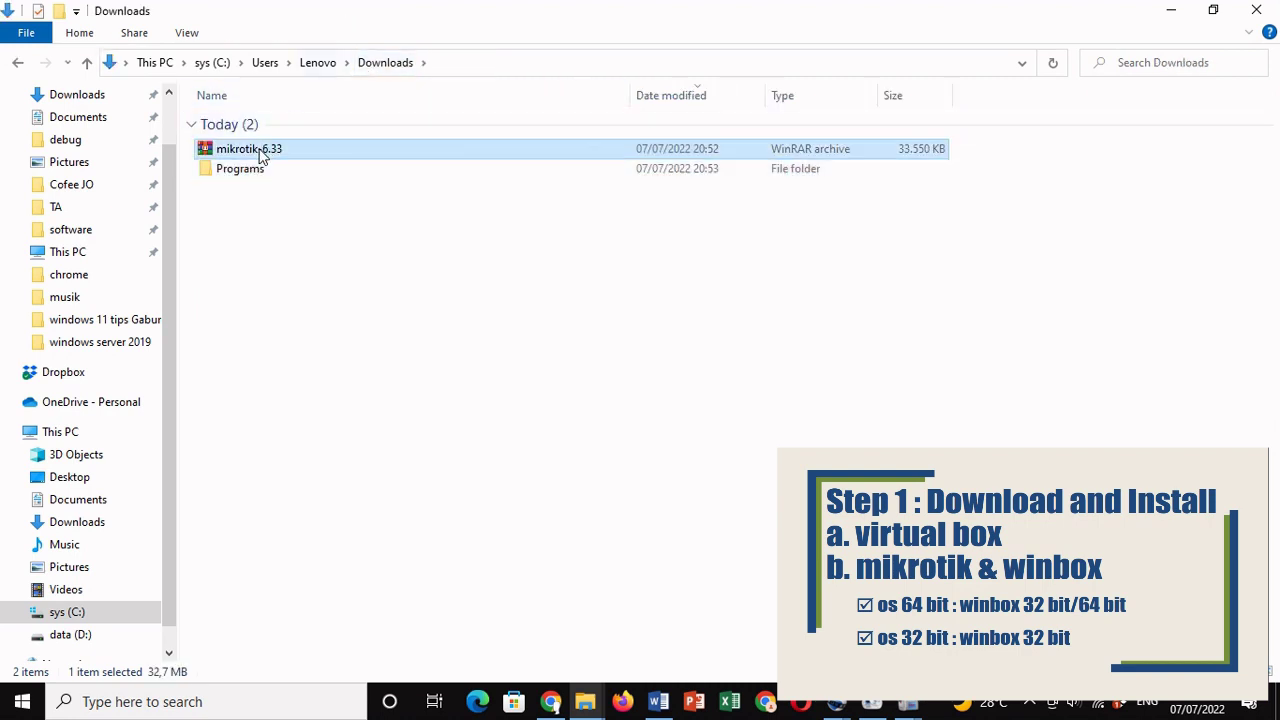
left_click(590, 263)
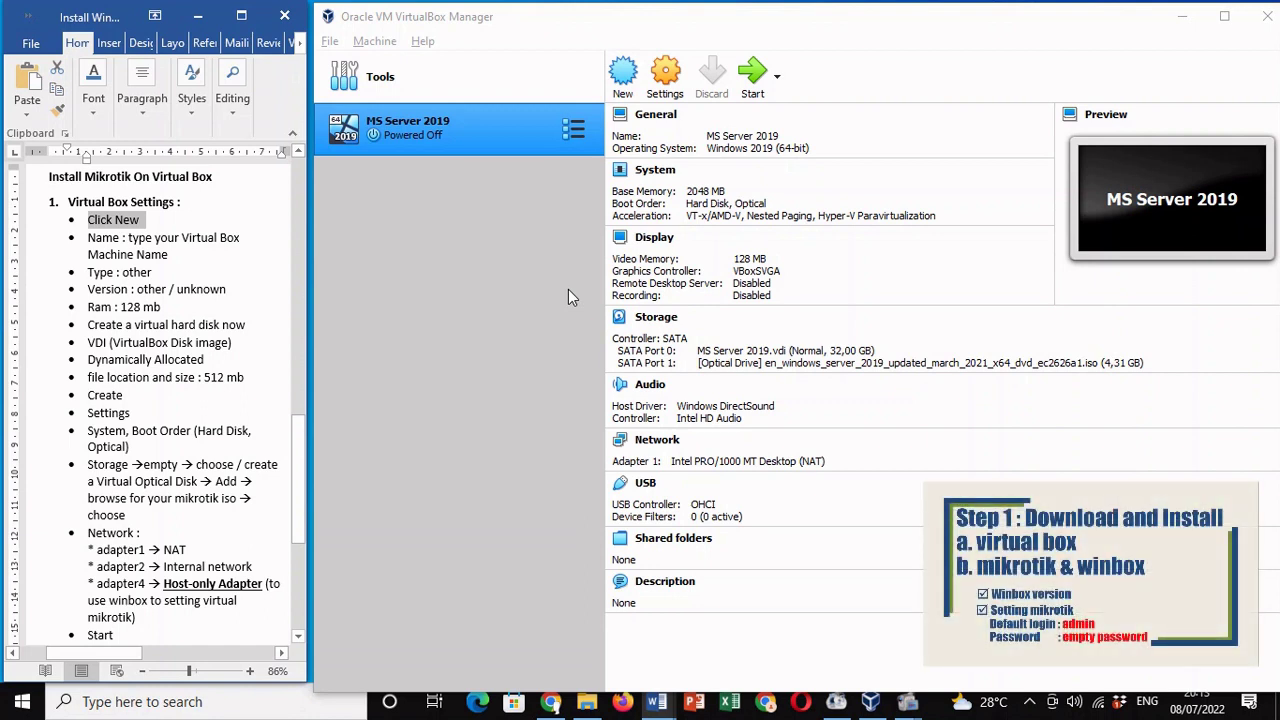
Step: Start a new virtual machine named MIKROTIK
left_click(90, 230)
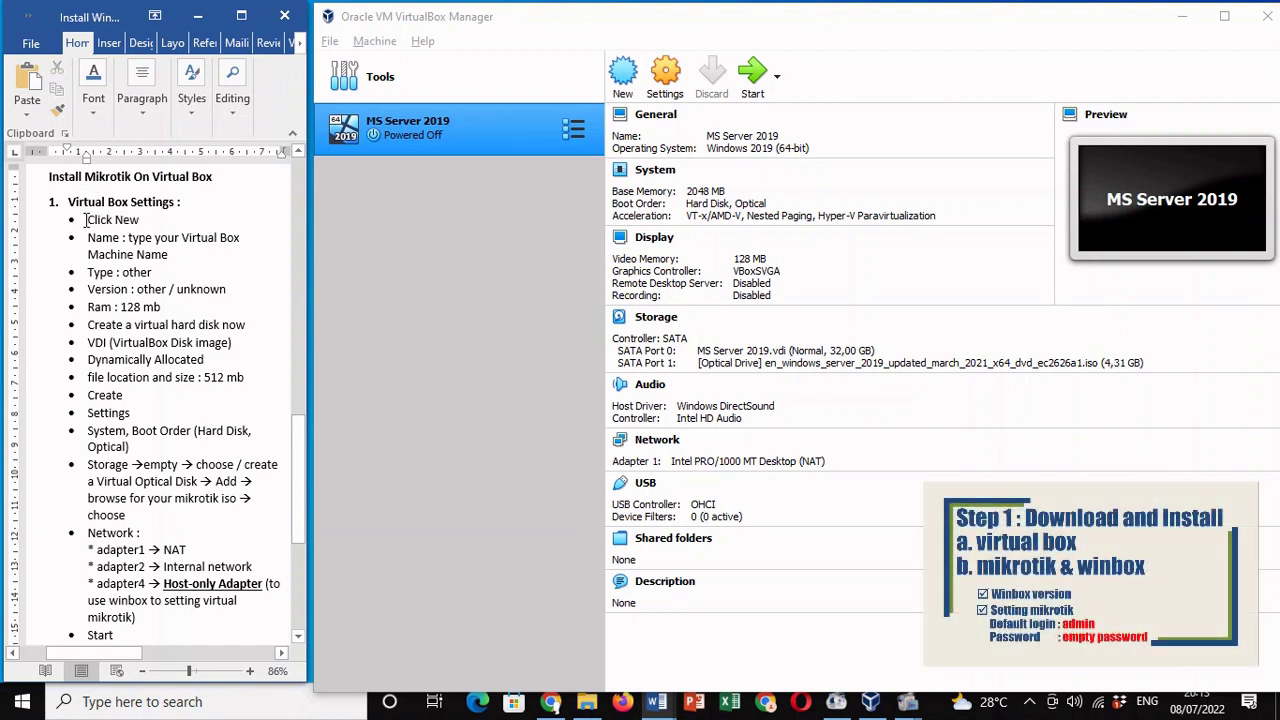
left_click_drag(87, 219, 146, 220)
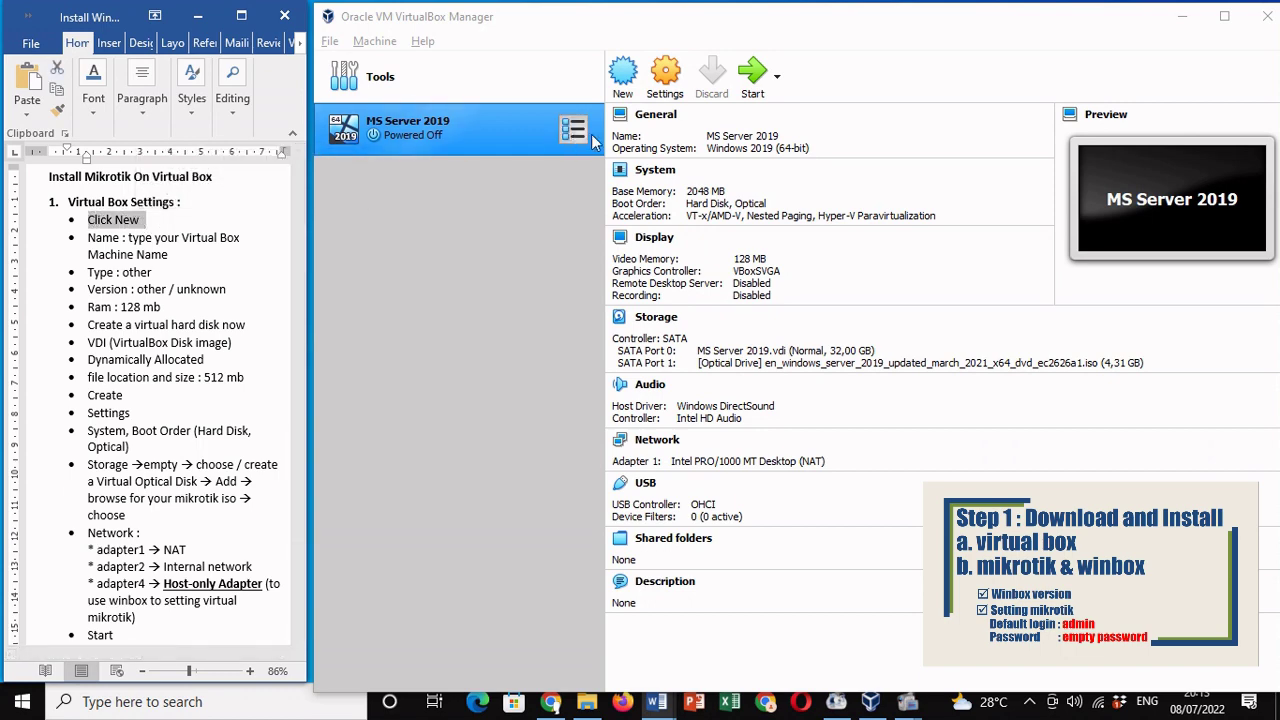
left_click(620, 78)
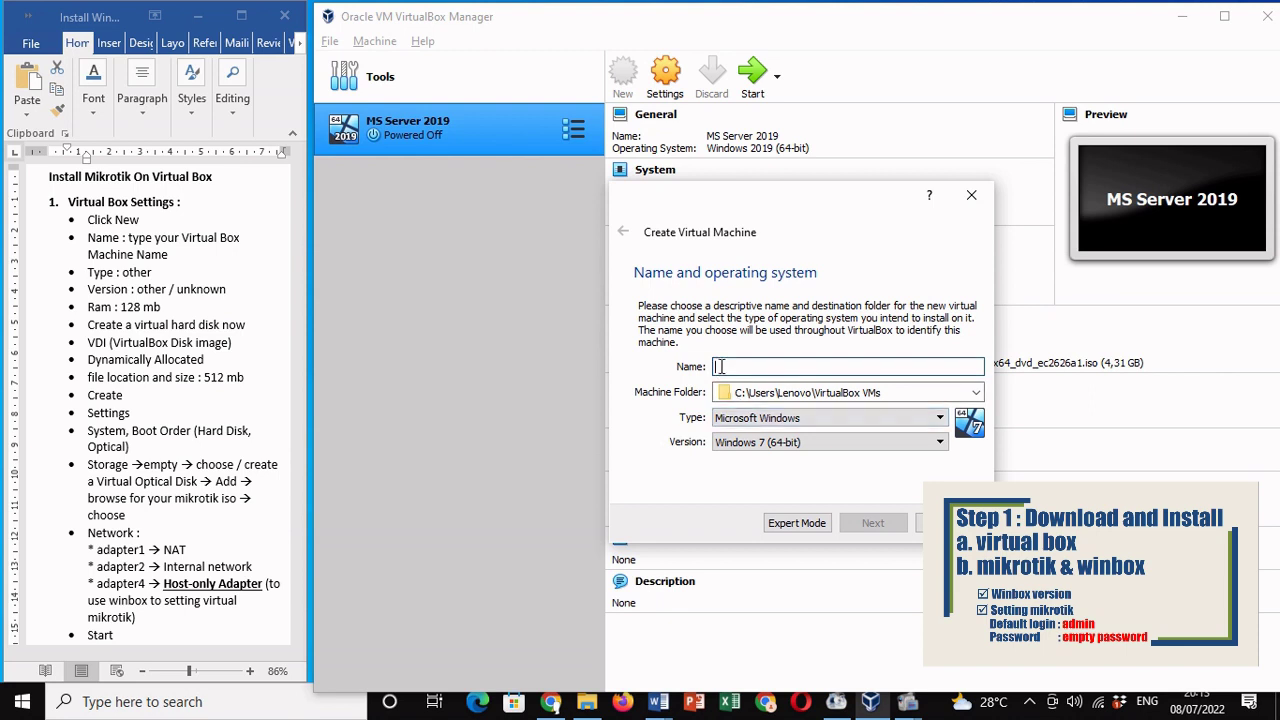
type("M")
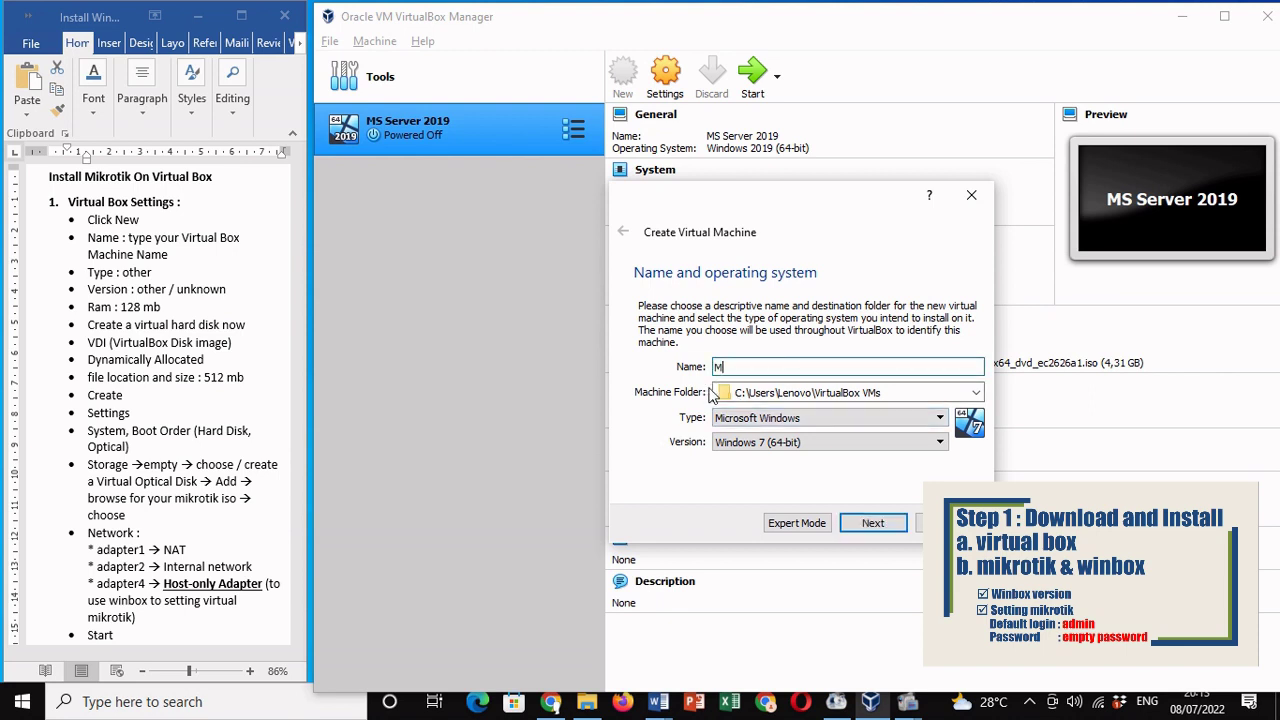
type("IKROTIK")
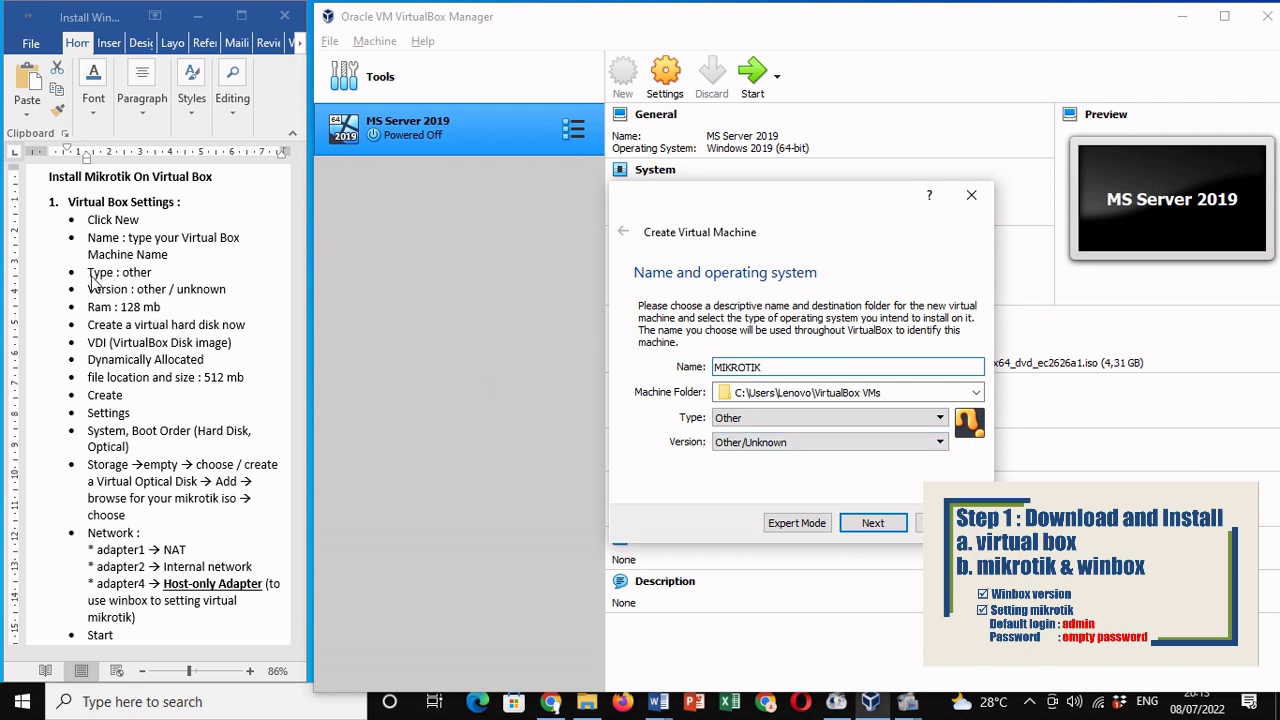
Step: Use type Other, version Other/Unknown and 128 MB memory, continuing to the hard disk step
left_click(218, 292)
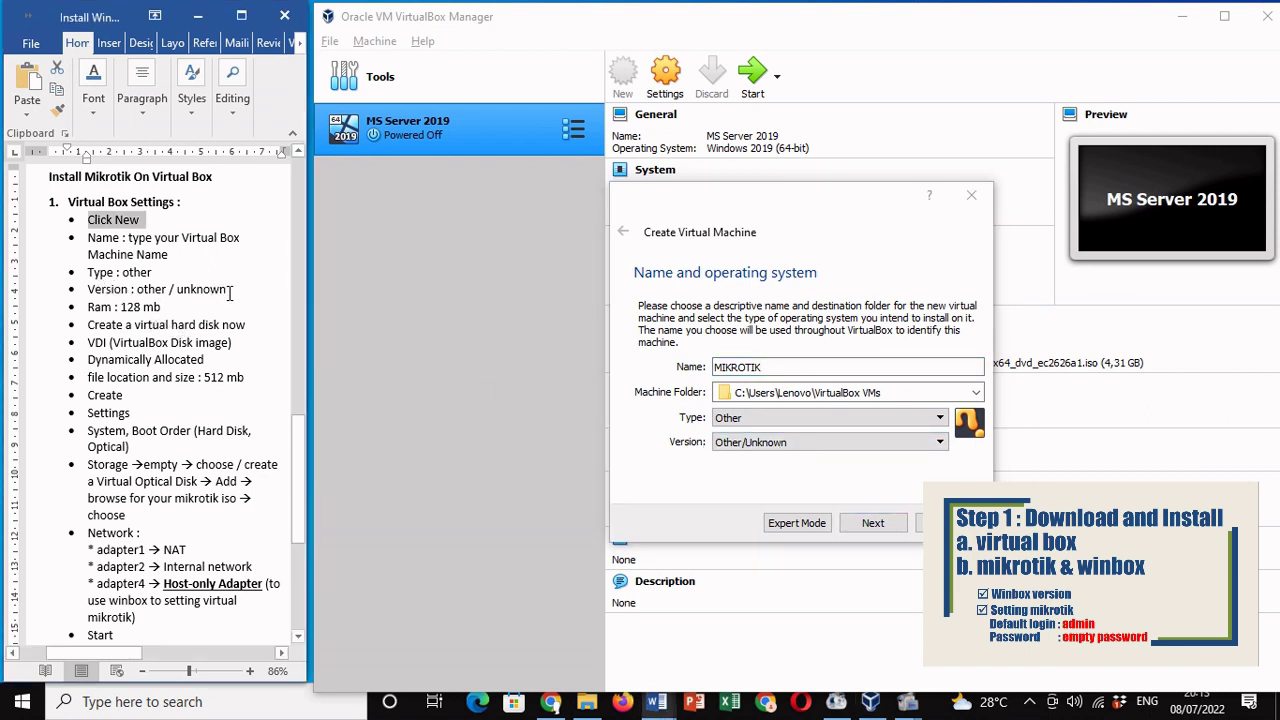
left_click_drag(228, 289, 112, 270)
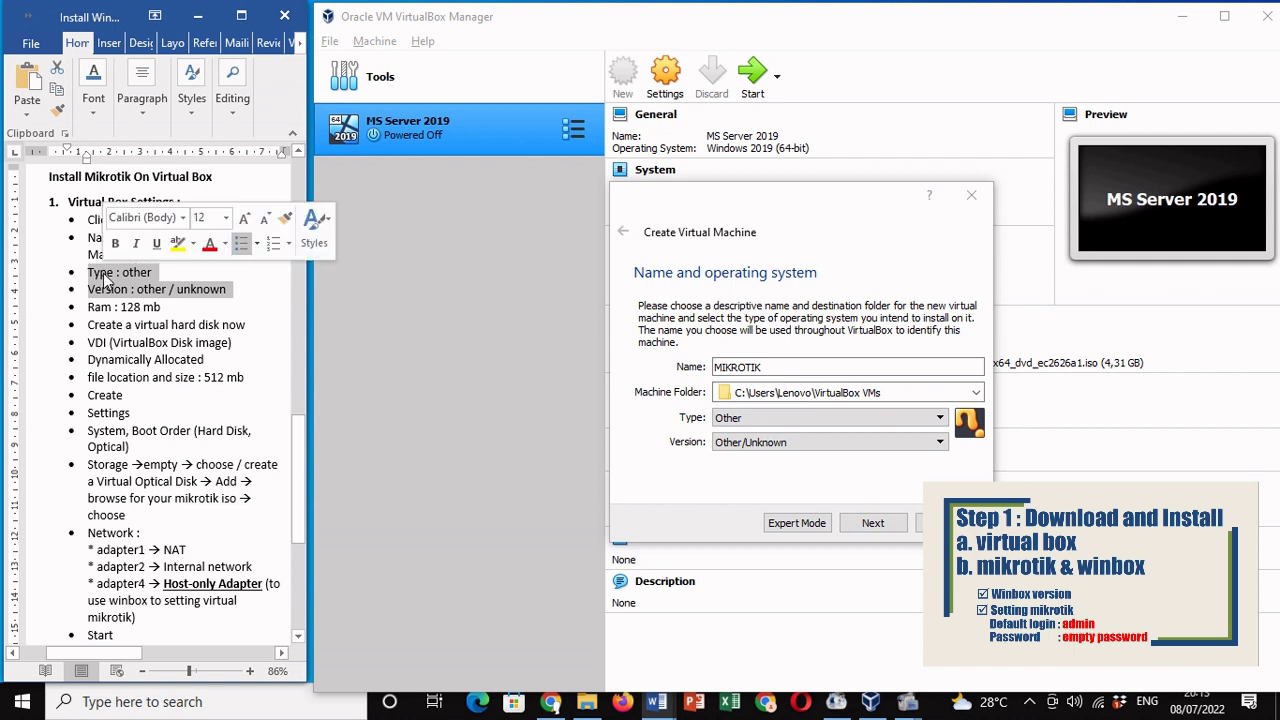
left_click(873, 522)
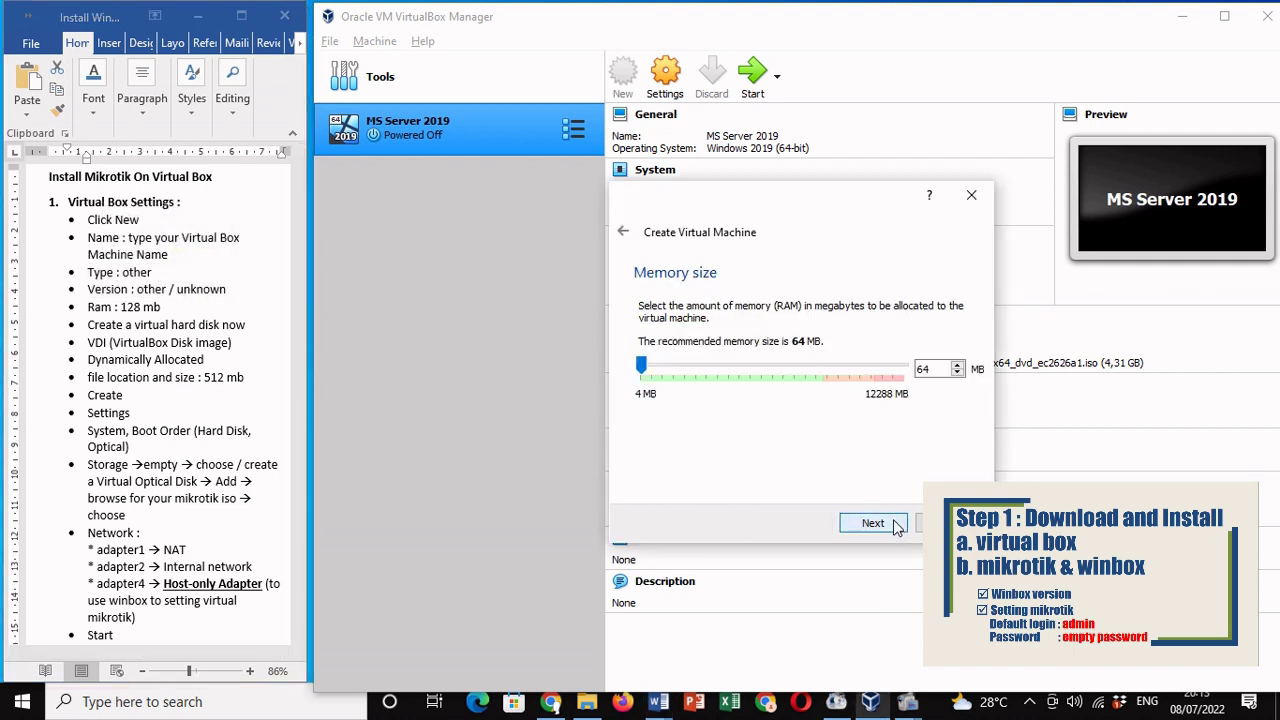
double_click(943, 370)
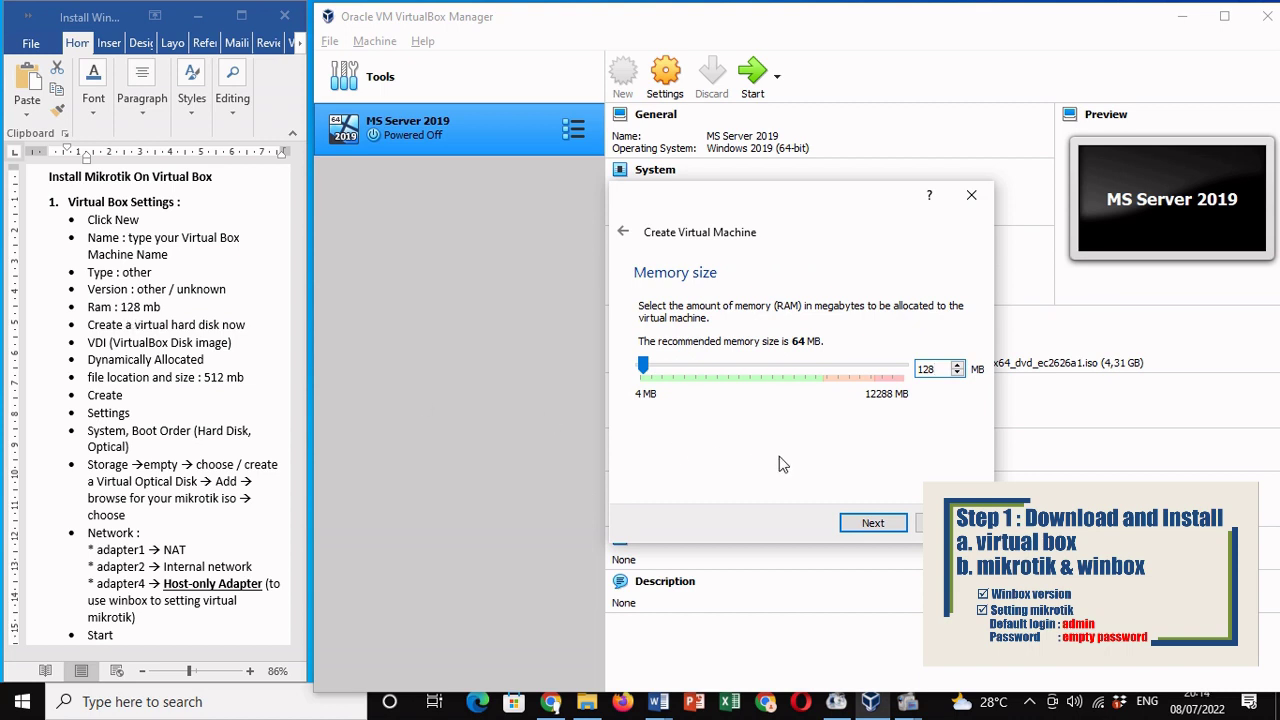
left_click(872, 523)
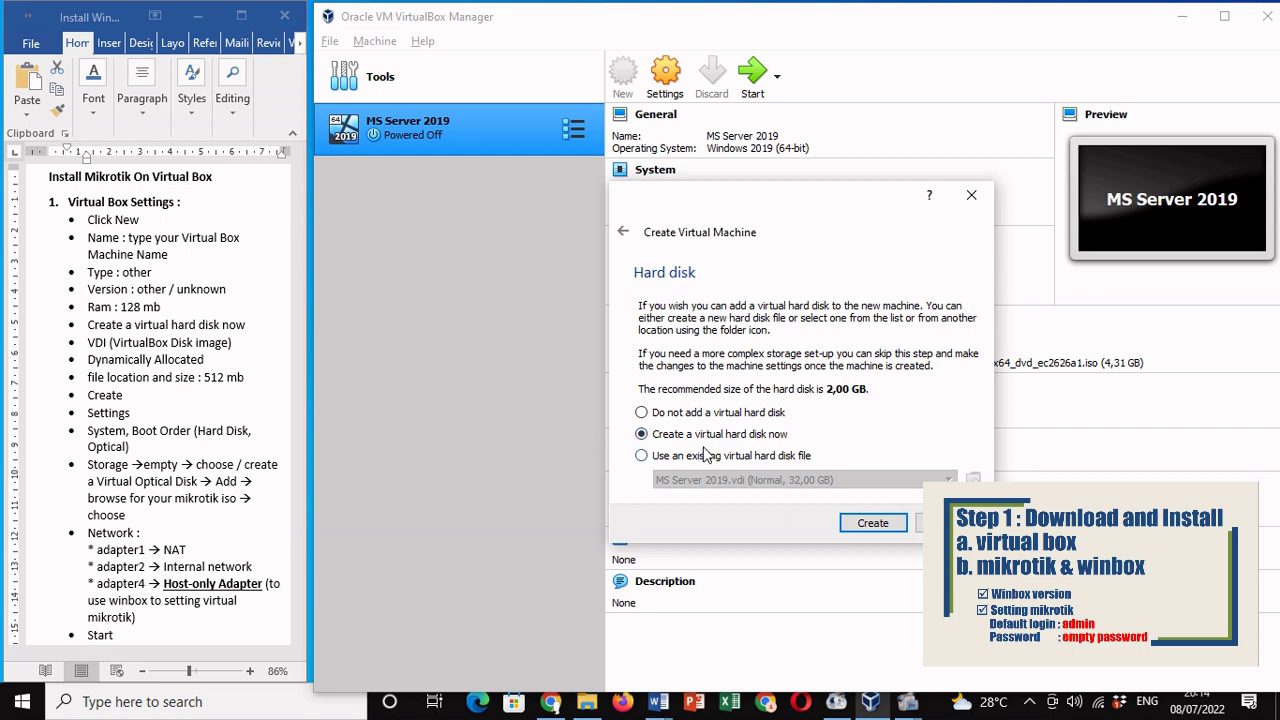
Step: Create a dynamically allocated VDI hard disk with a size of 512 MB
left_click(872, 526)
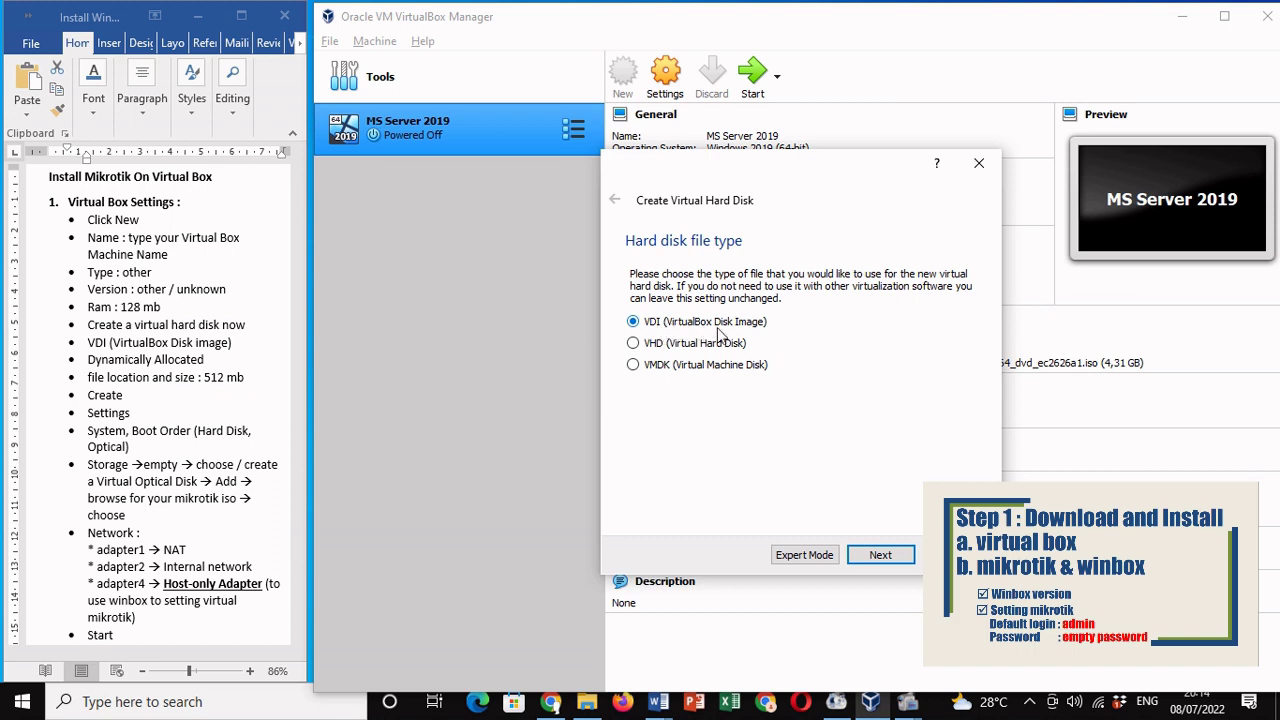
left_click(880, 556)
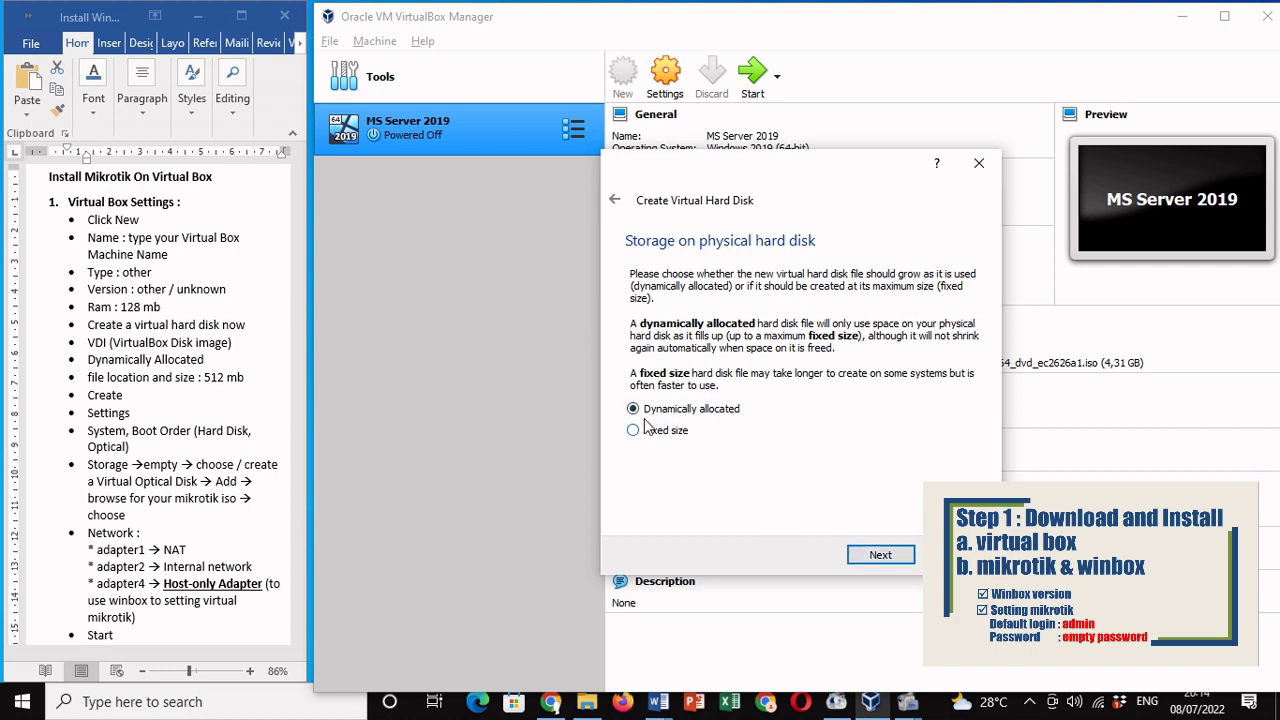
left_click(880, 556)
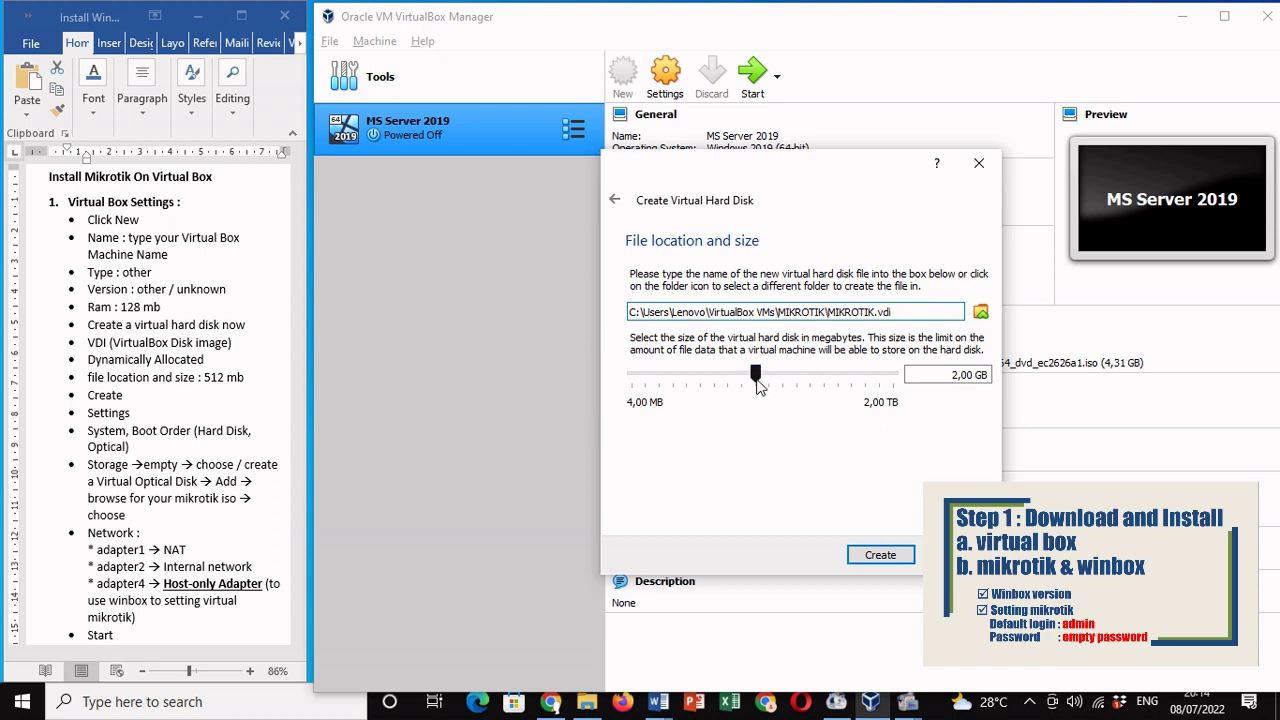
left_click_drag(755, 378, 729, 380)
left_click_drag(940, 378, 960, 374)
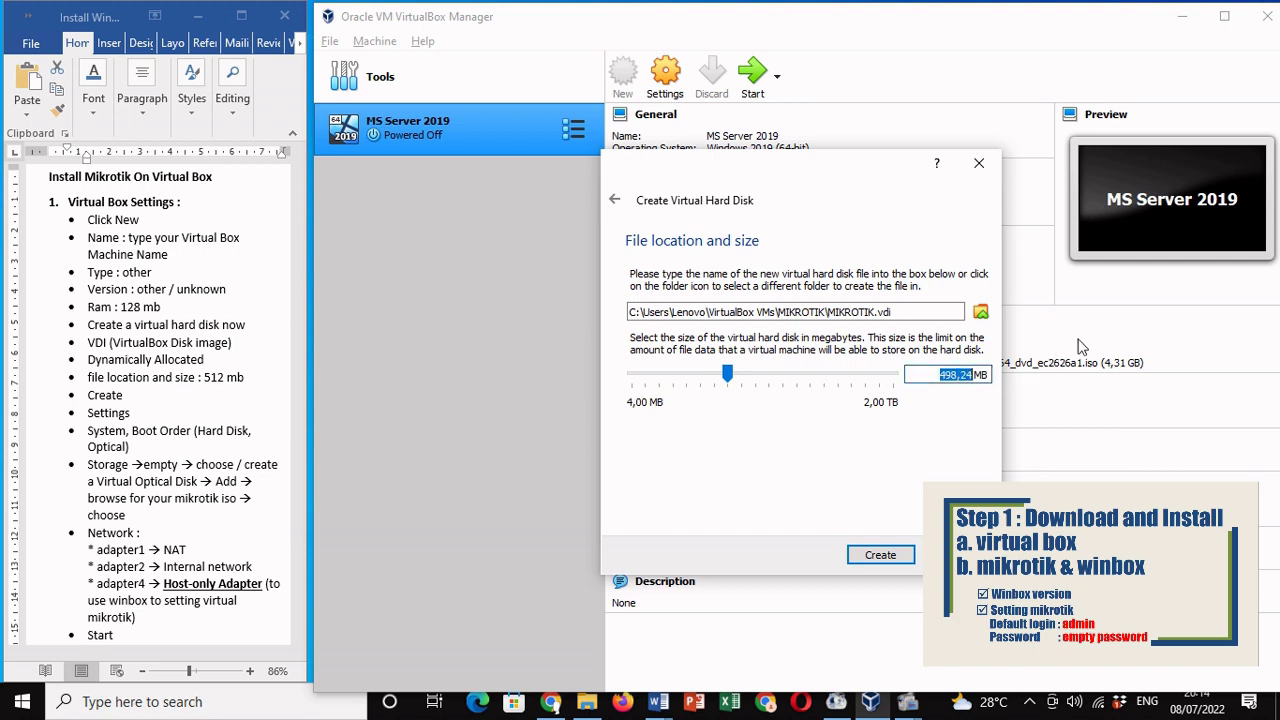
type("512")
Step: Finish creating the MIKROTIK virtual machine
left_click(862, 556)
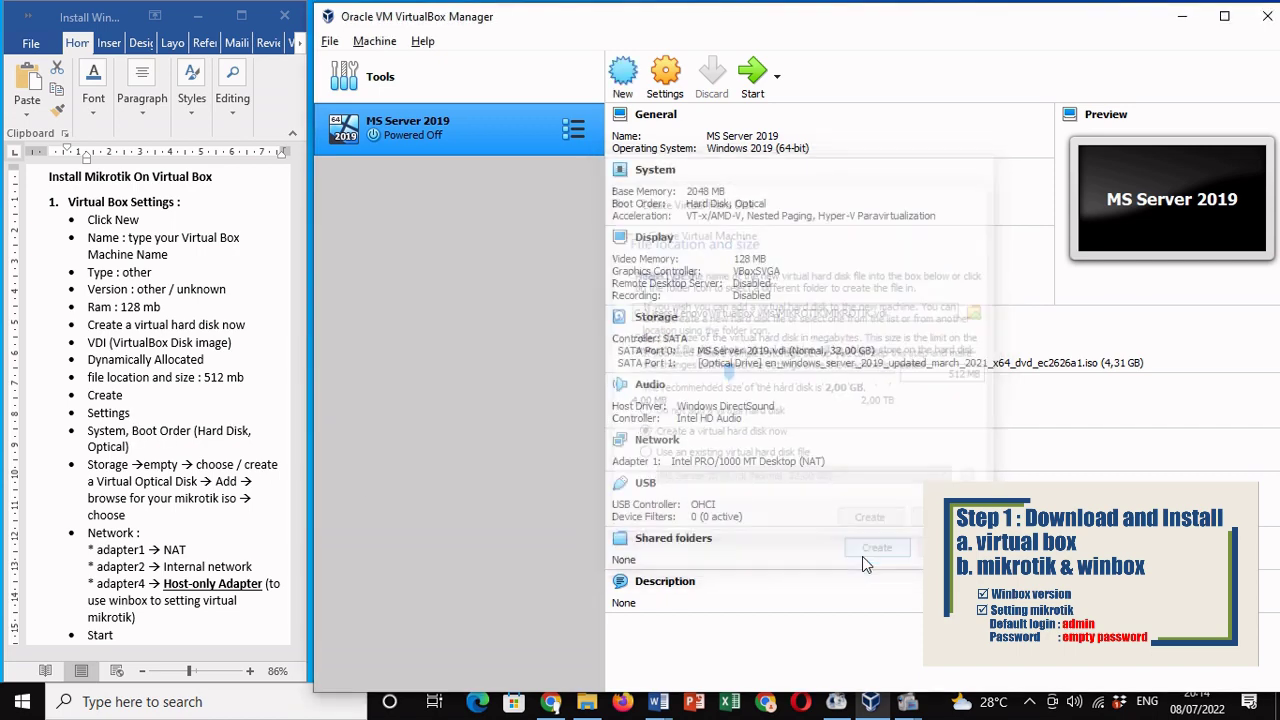
double_click(106, 418)
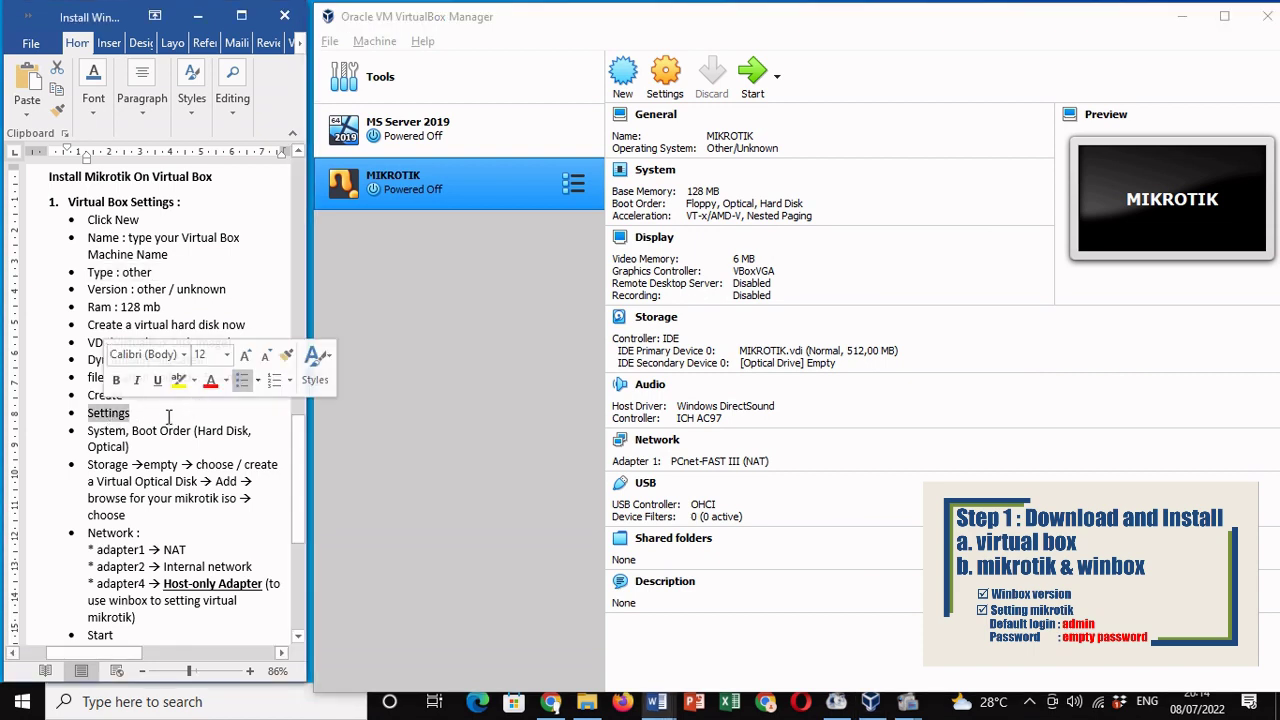
left_click(166, 416)
double_click(121, 418)
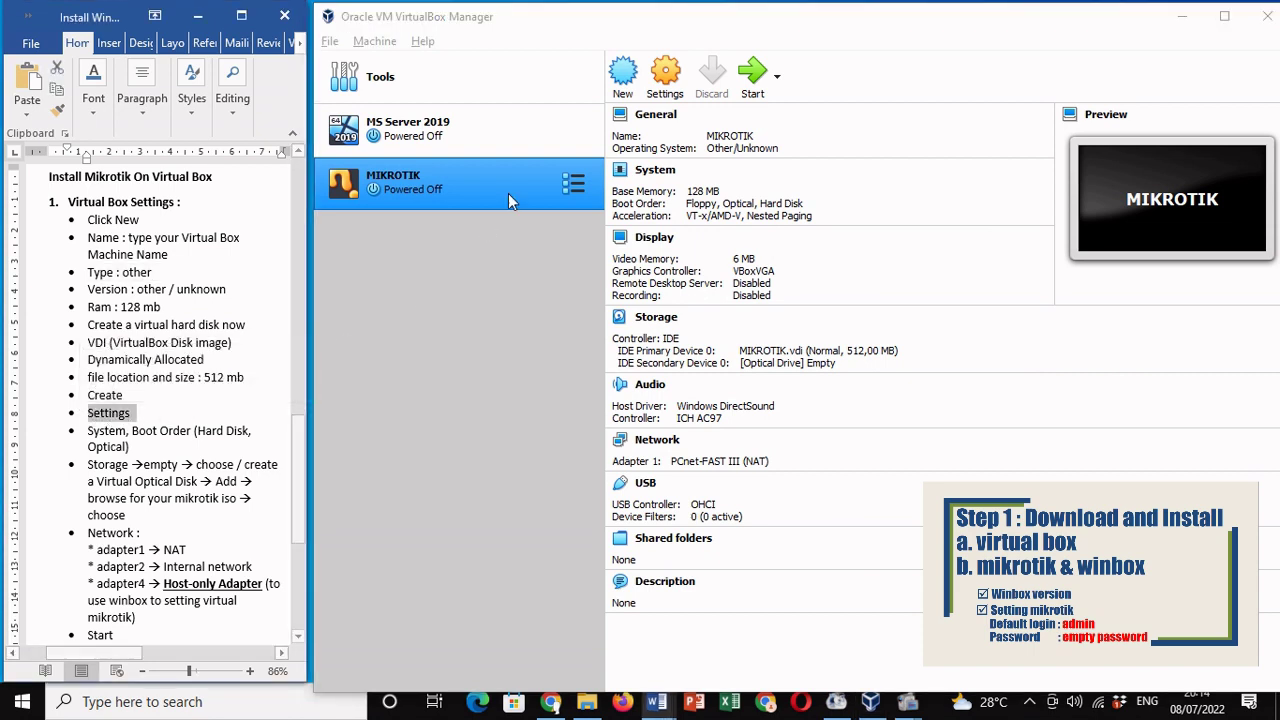
Step: In System settings, disable Floppy and set boot order to Hard Disk then Optical
left_click(665, 80)
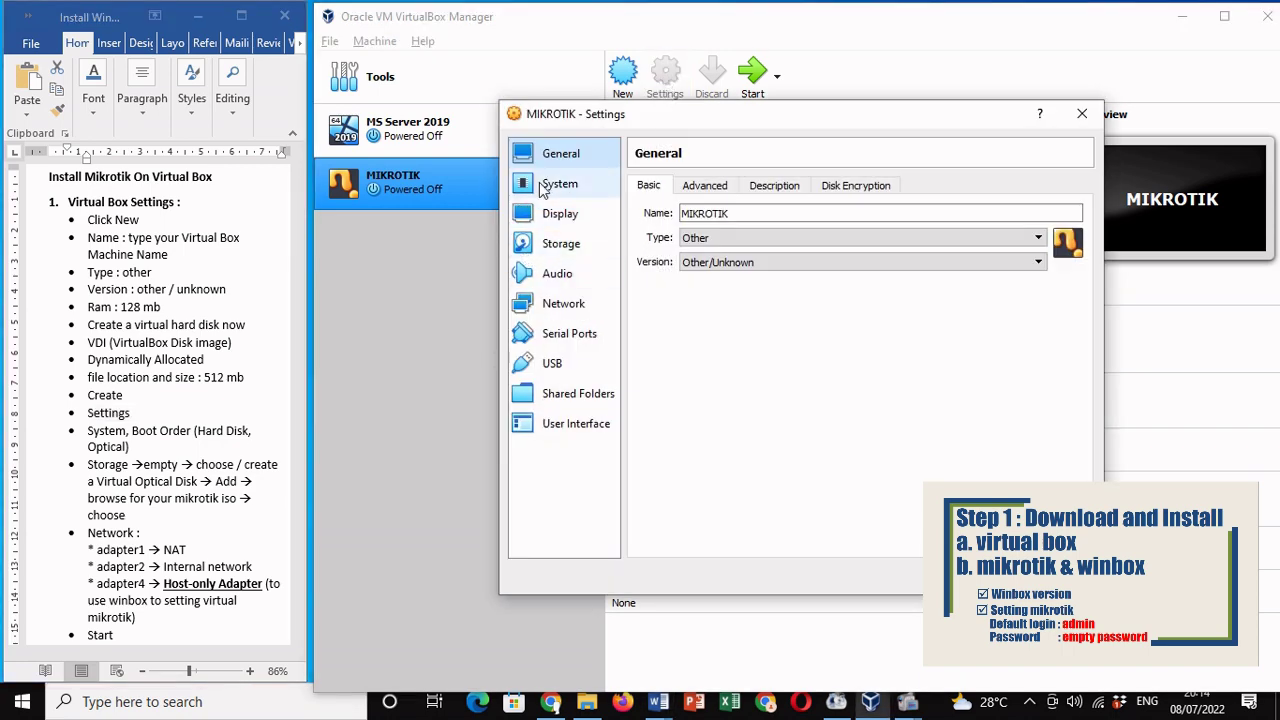
left_click(543, 188)
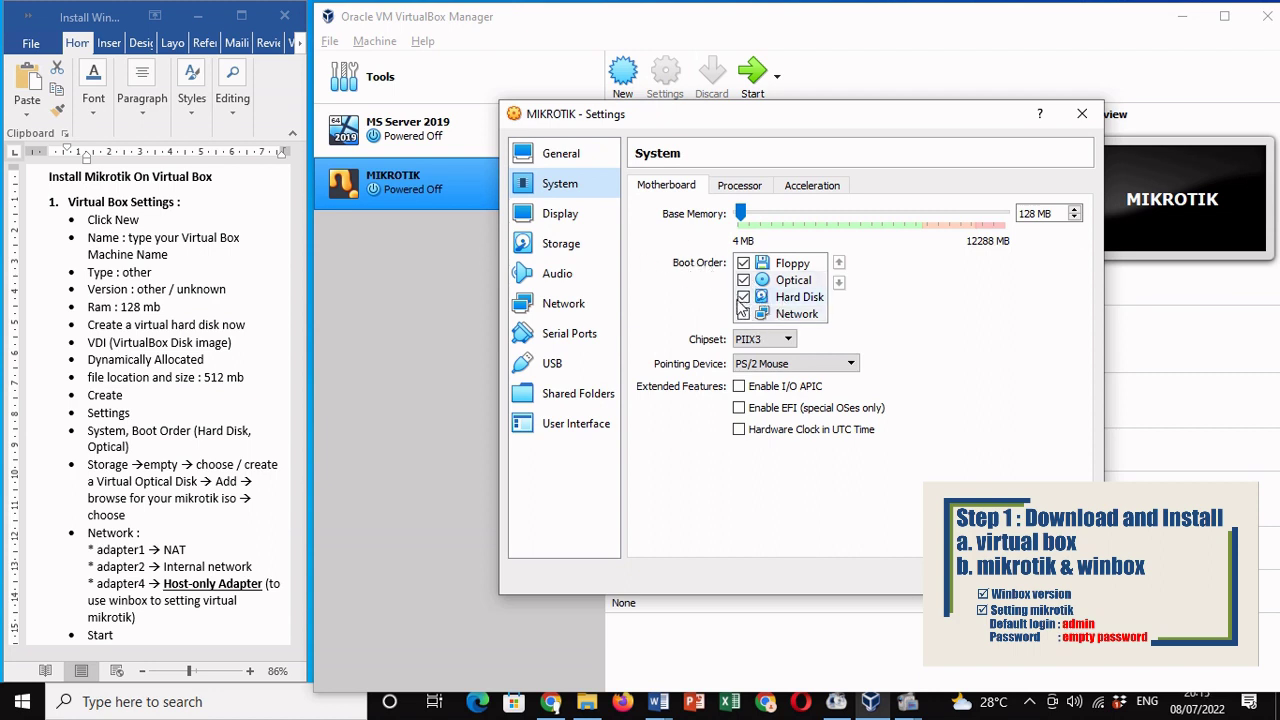
left_click(743, 263)
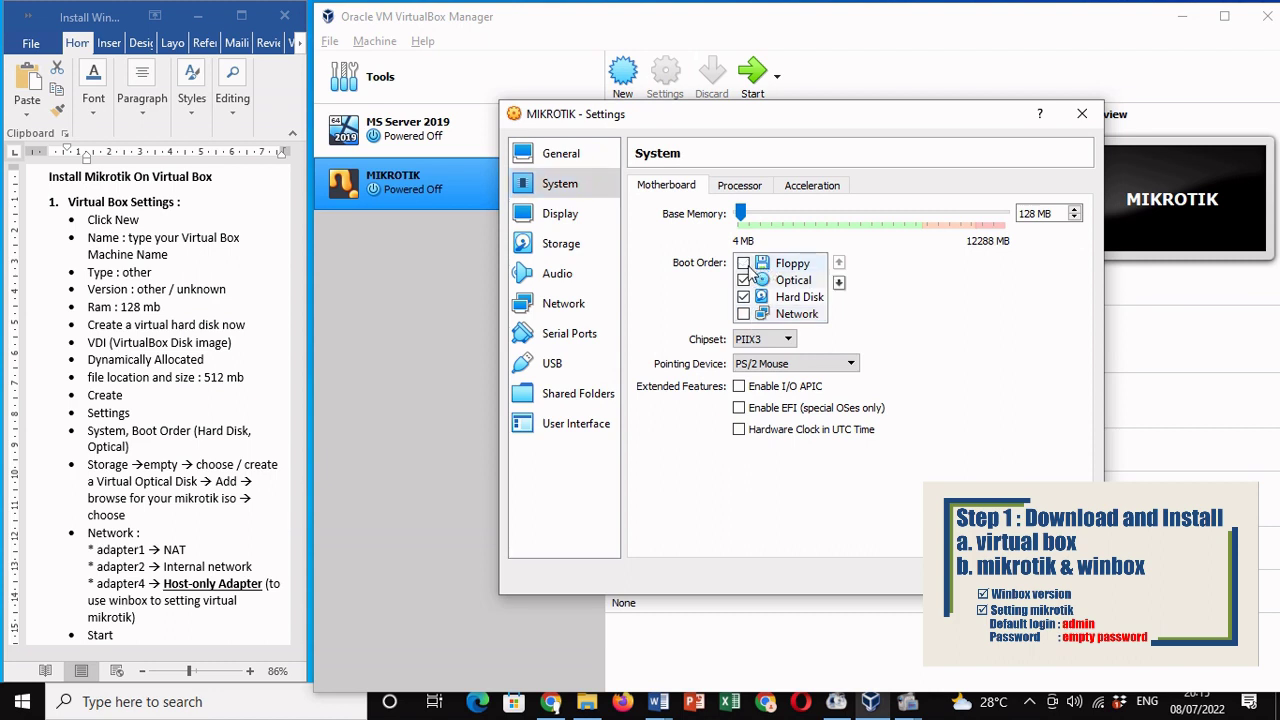
left_click(805, 298)
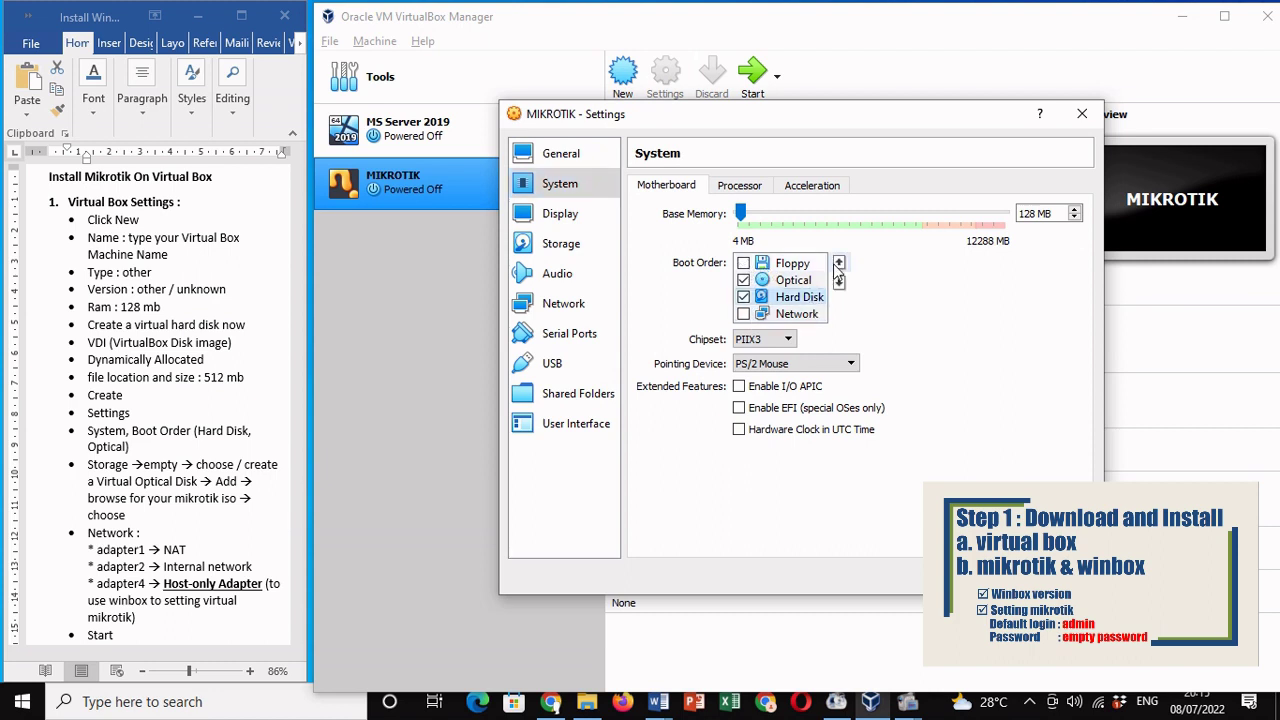
left_click(839, 264)
left_click(839, 264)
left_click(800, 298)
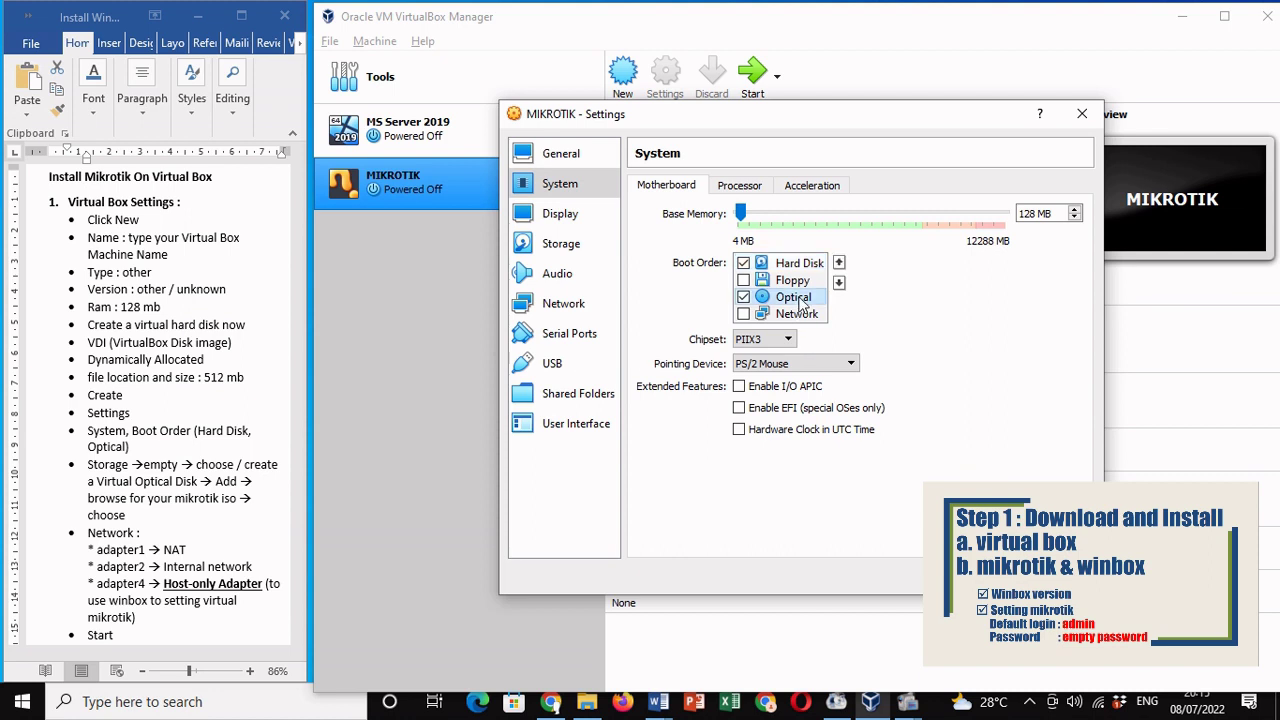
left_click(839, 264)
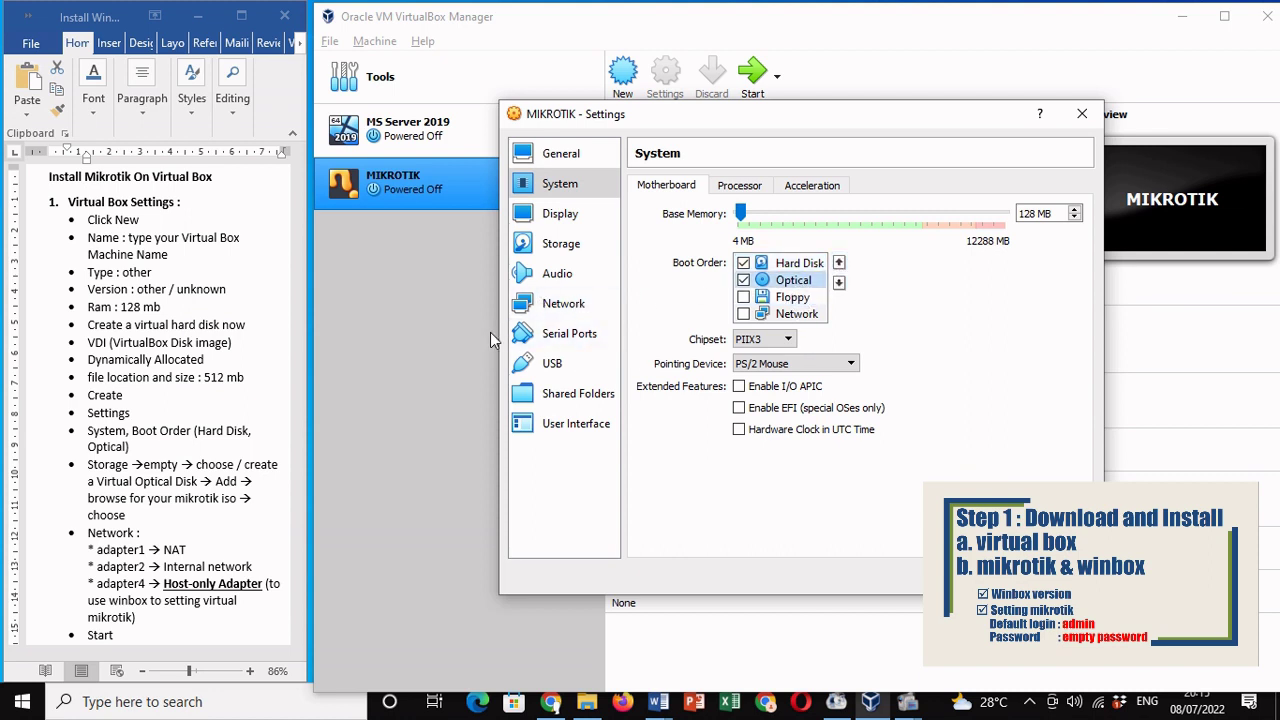
Step: Attach mikrotik-6.33.iso from Downloads to the empty optical drive in Storage settings
left_click(561, 244)
left_click(680, 255)
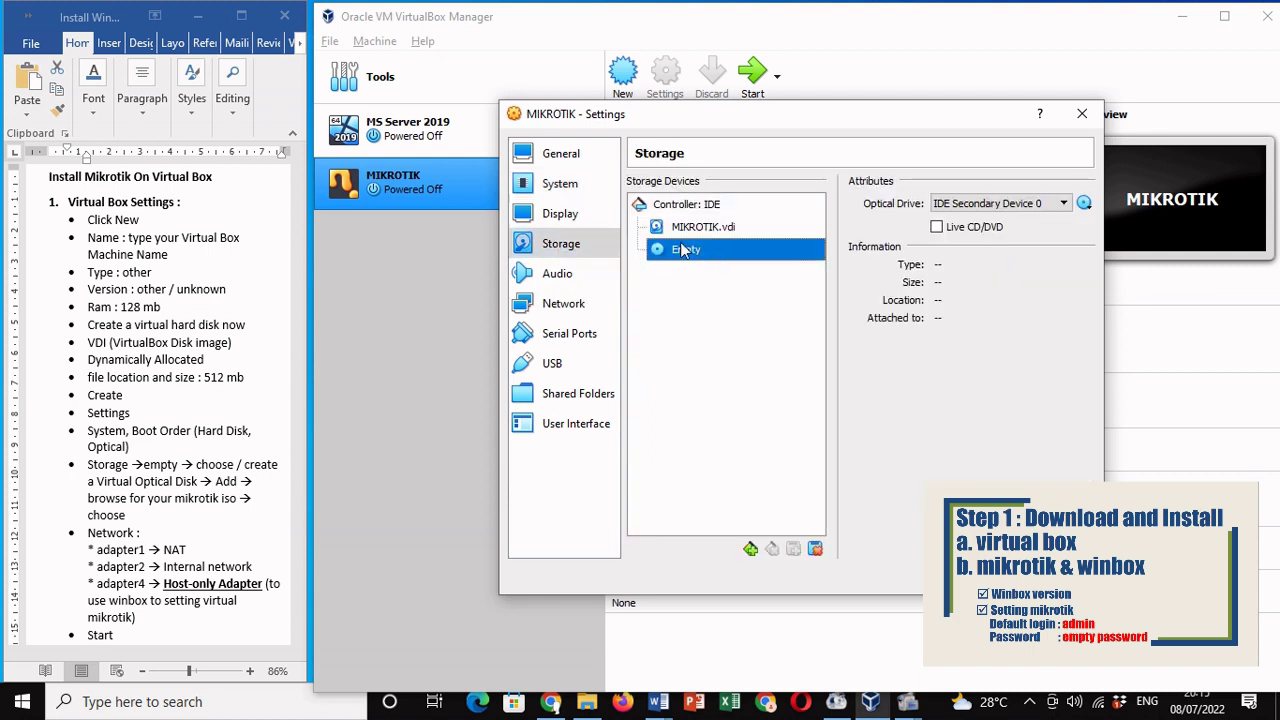
left_click(1084, 204)
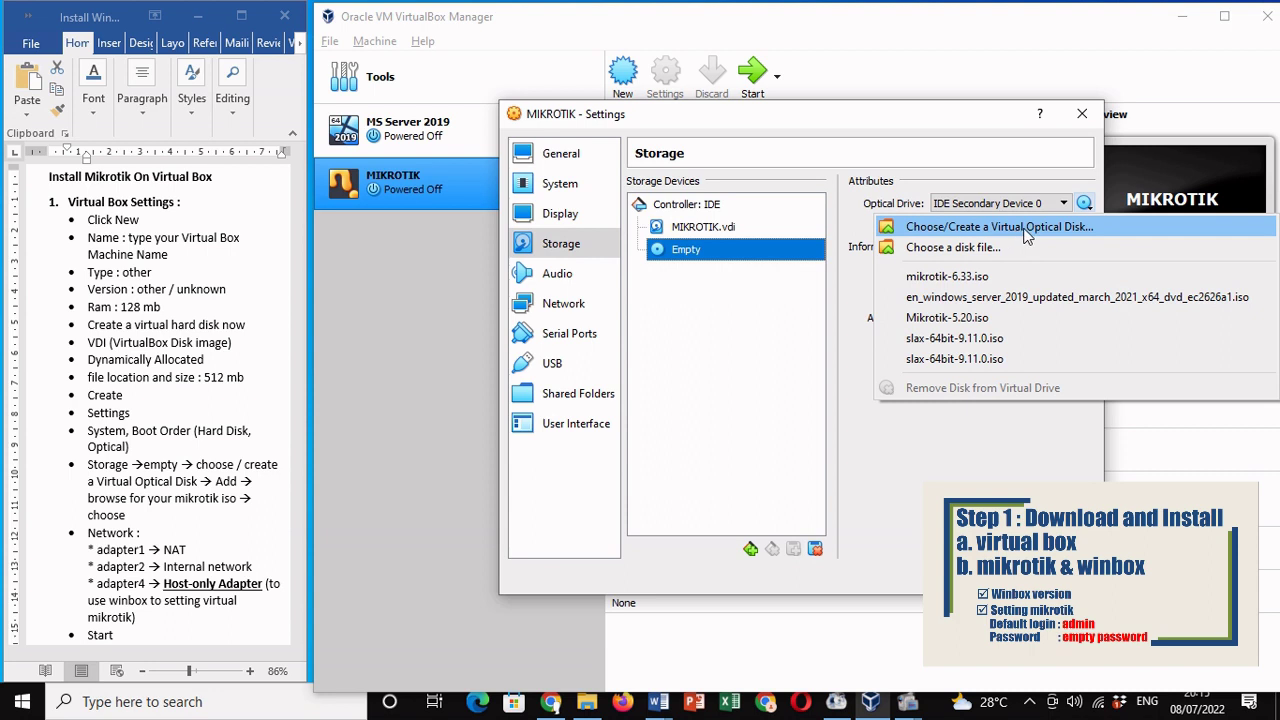
left_click(1027, 228)
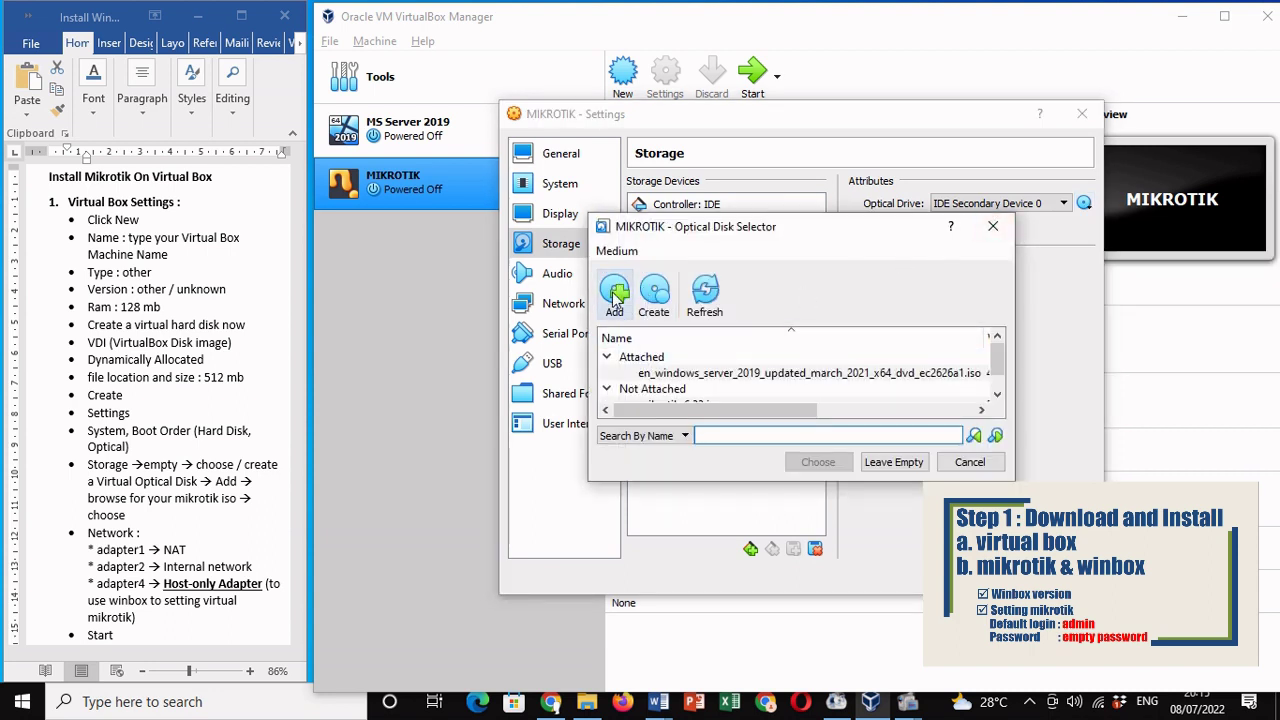
left_click(615, 292)
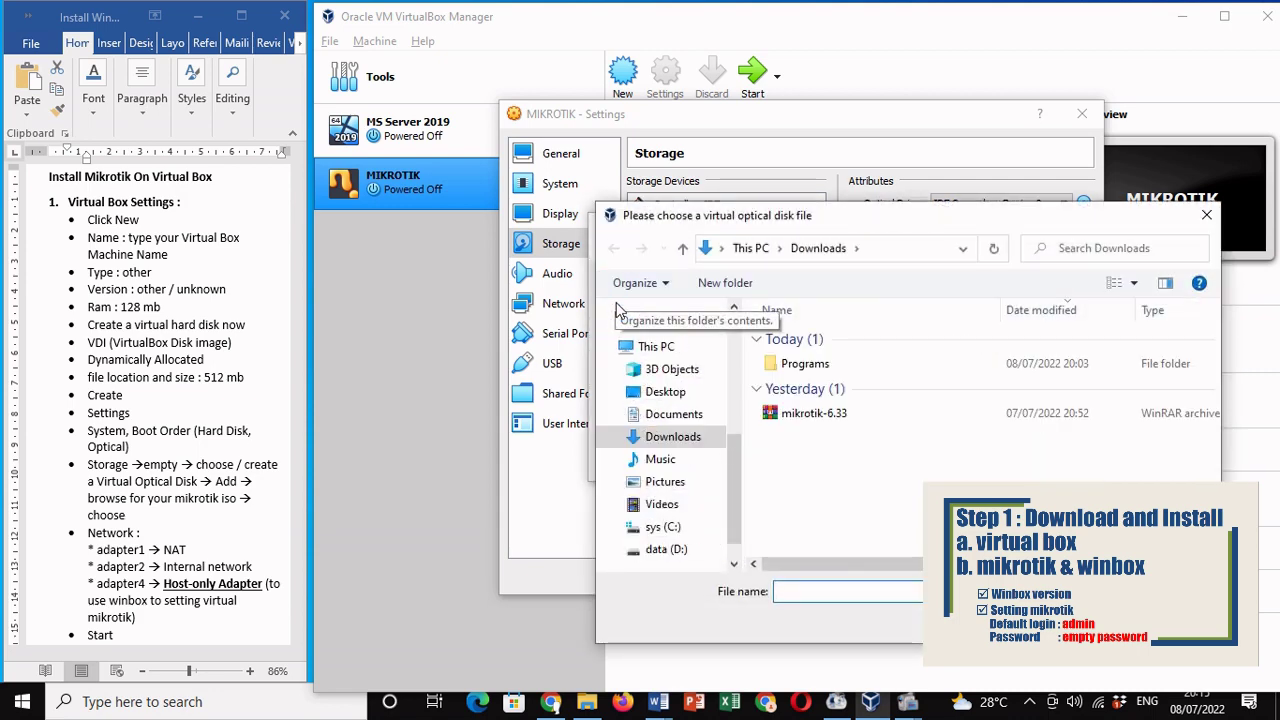
left_click(788, 416)
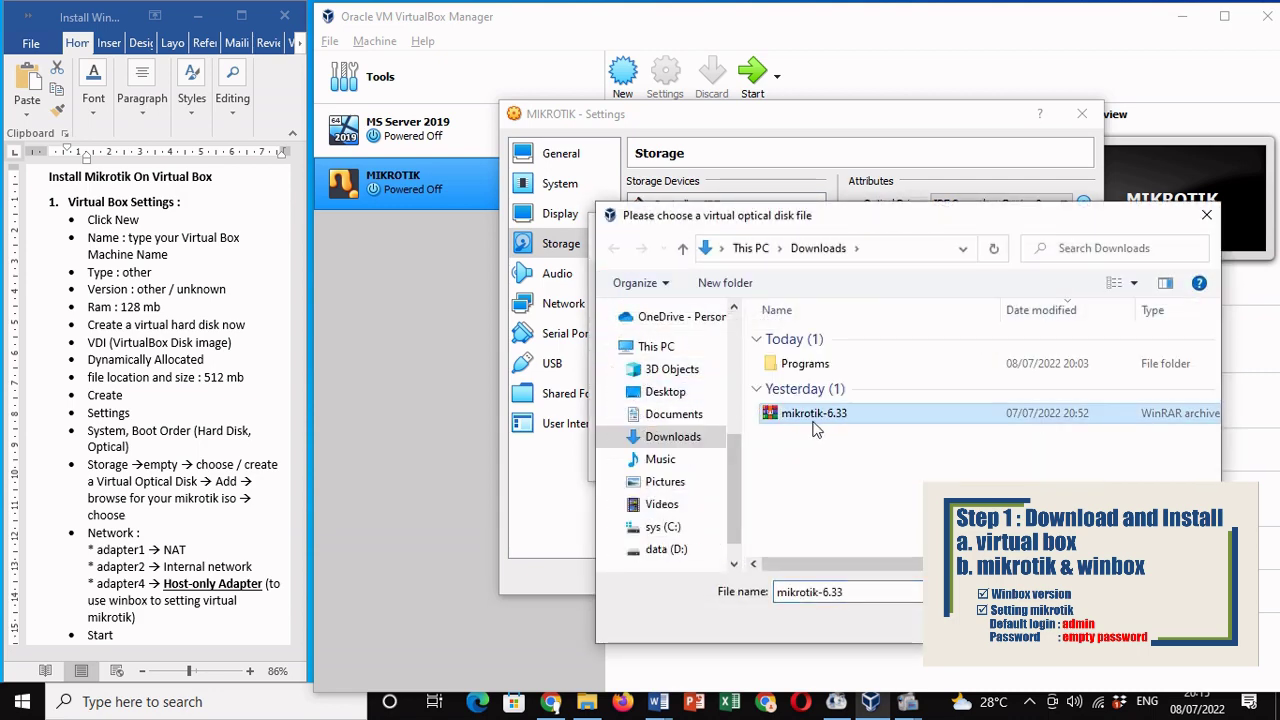
key("Return")
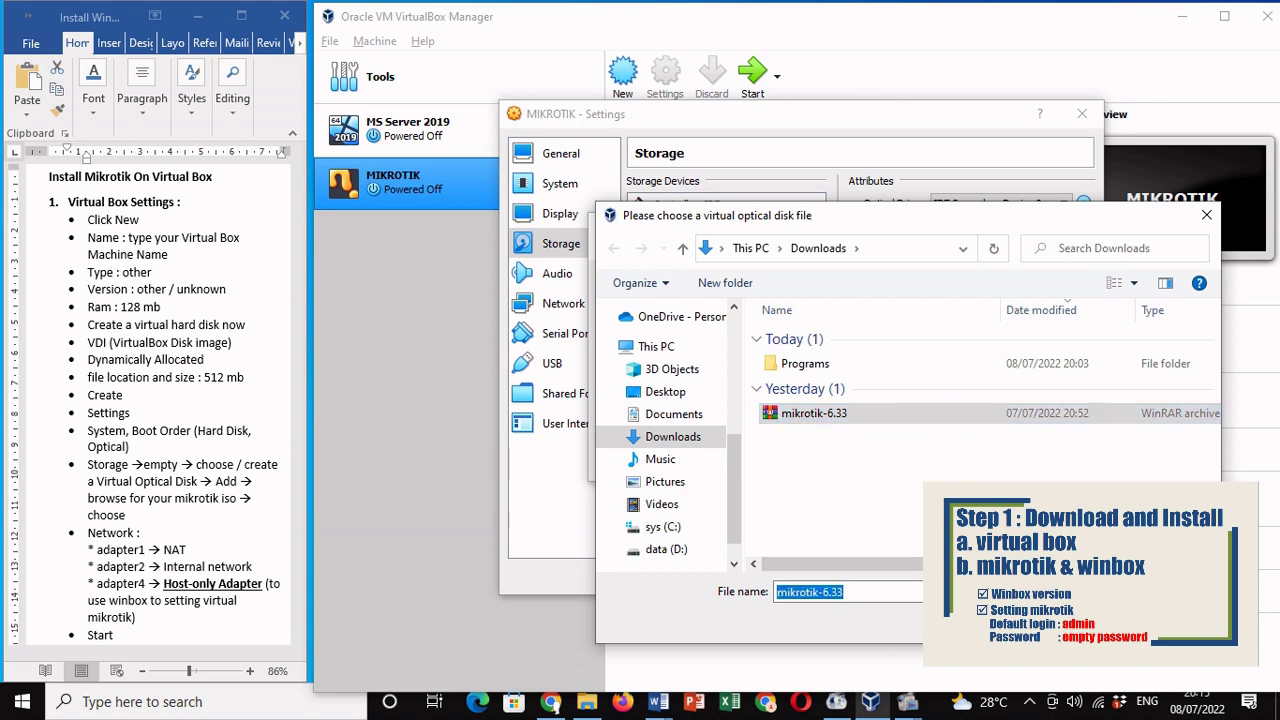
left_click(818, 464)
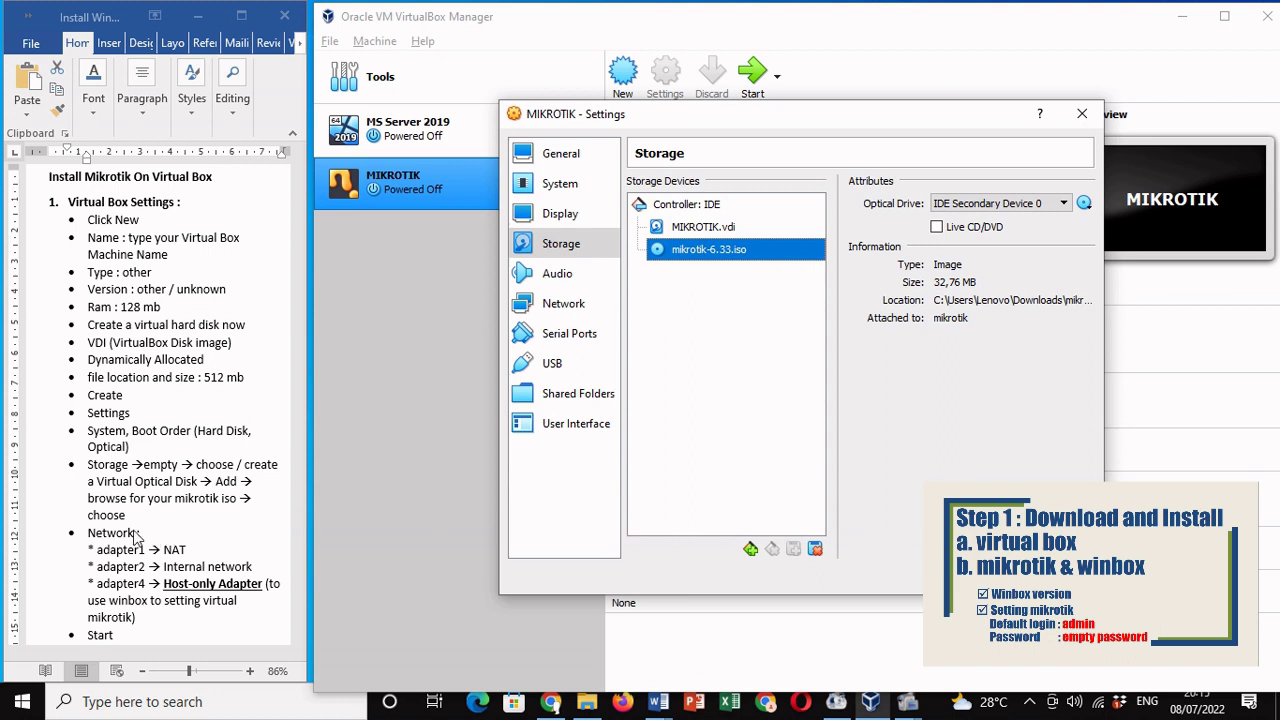
type(":")
Step: Enable network adapter 2 and attach it to Internal Network
left_click(560, 310)
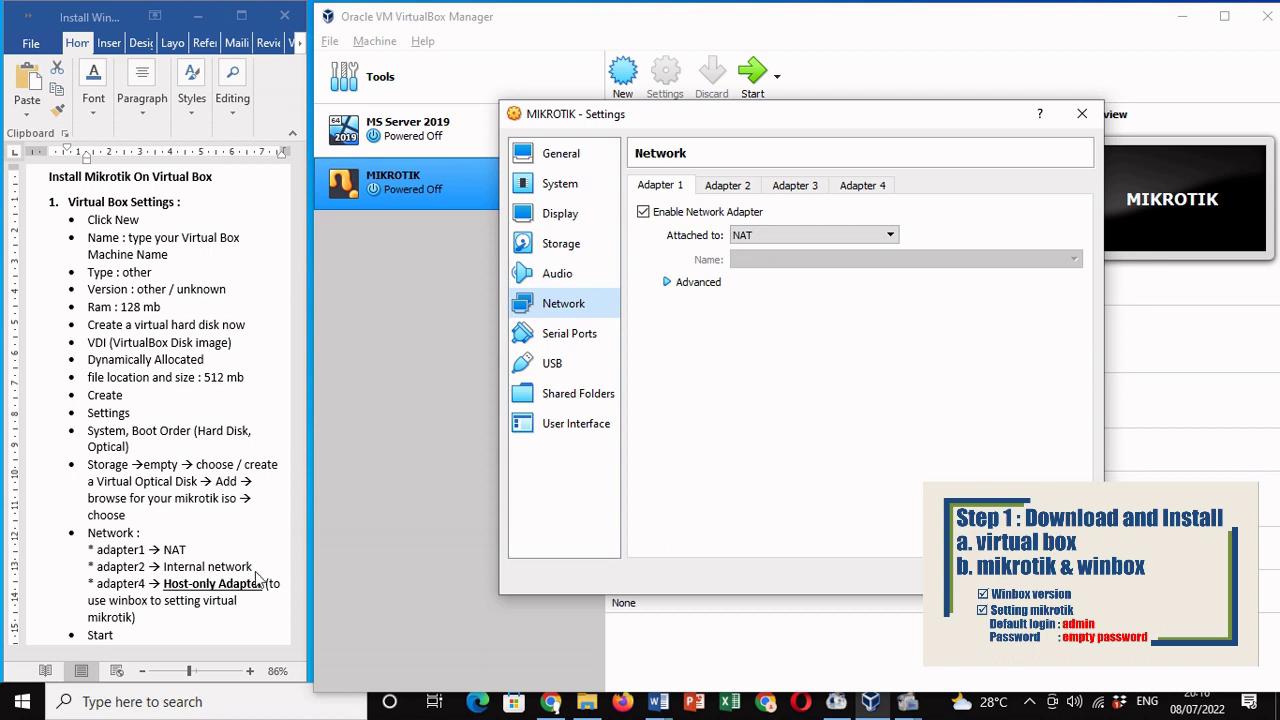
left_click(727, 188)
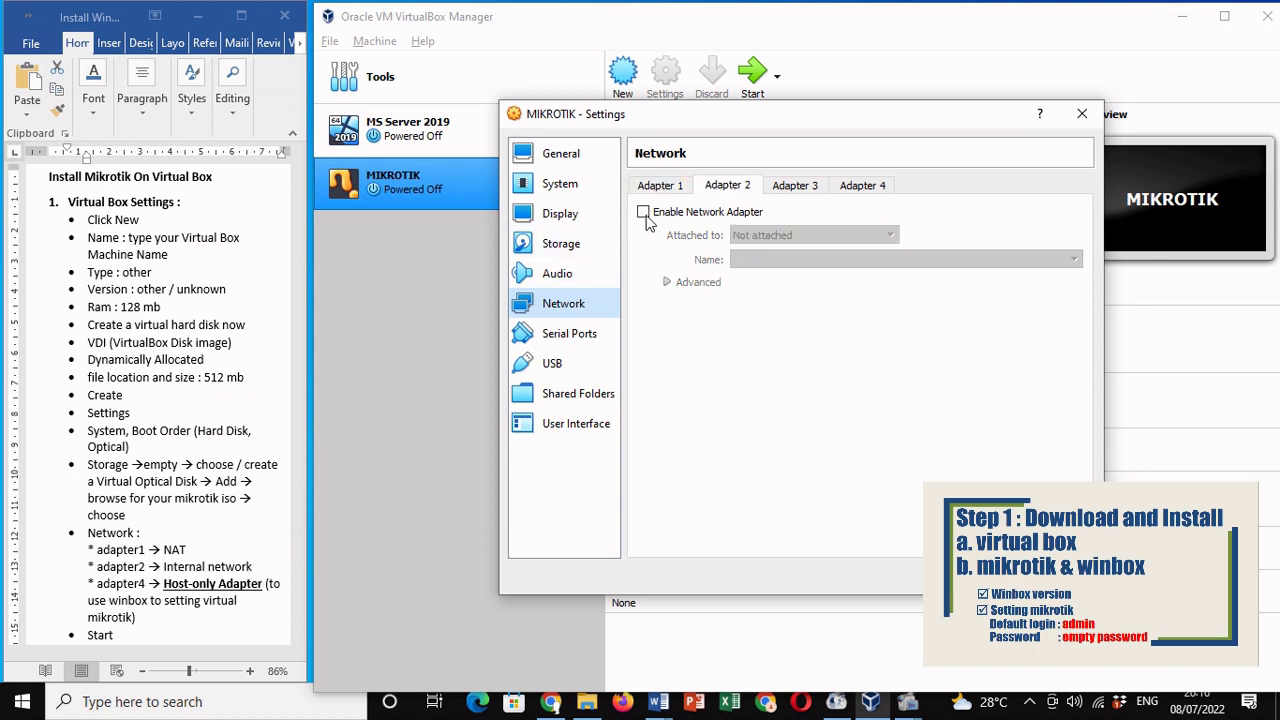
left_click(643, 212)
left_click(752, 238)
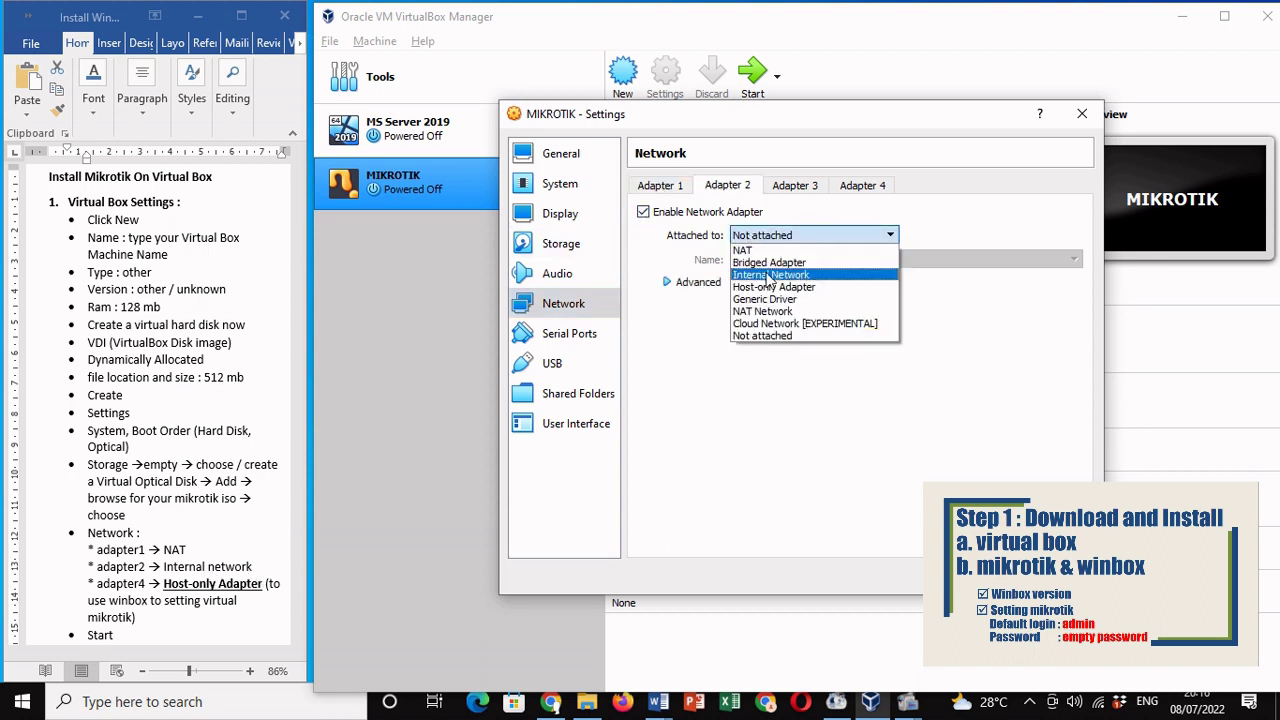
left_click(772, 276)
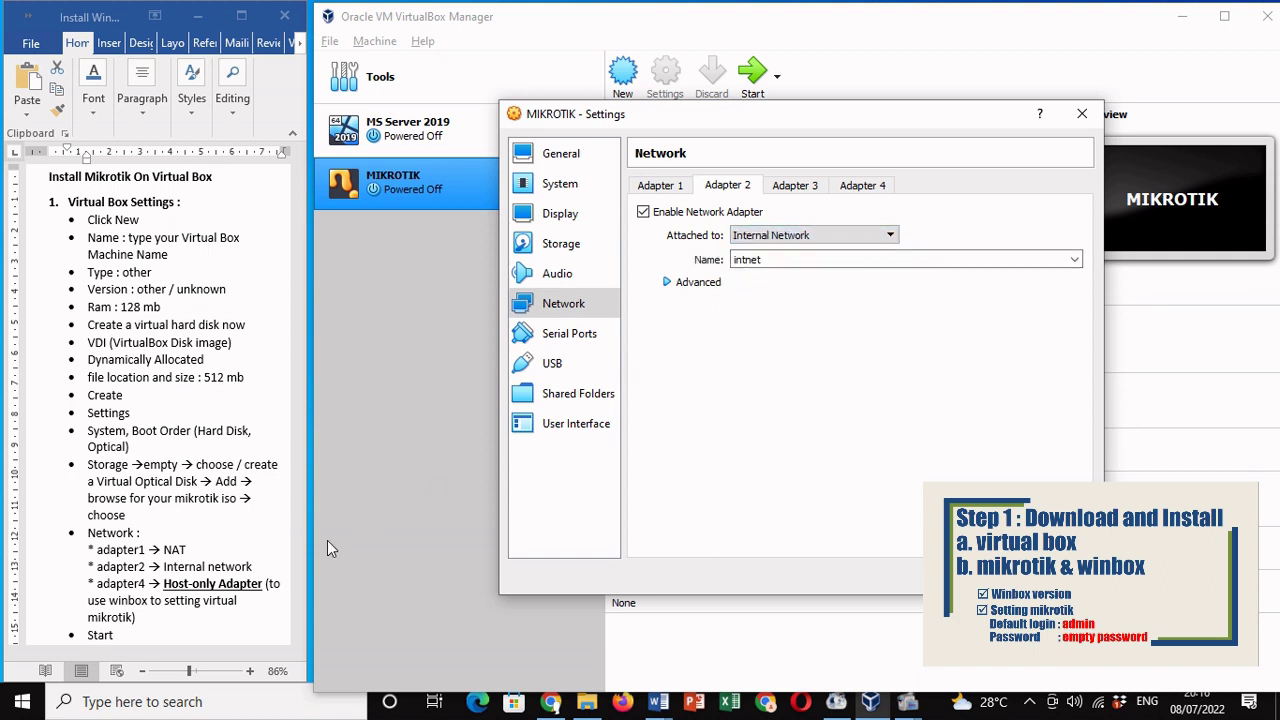
Step: Enable adapter 4 as a Host-only Adapter and save the settings
left_click(137, 590)
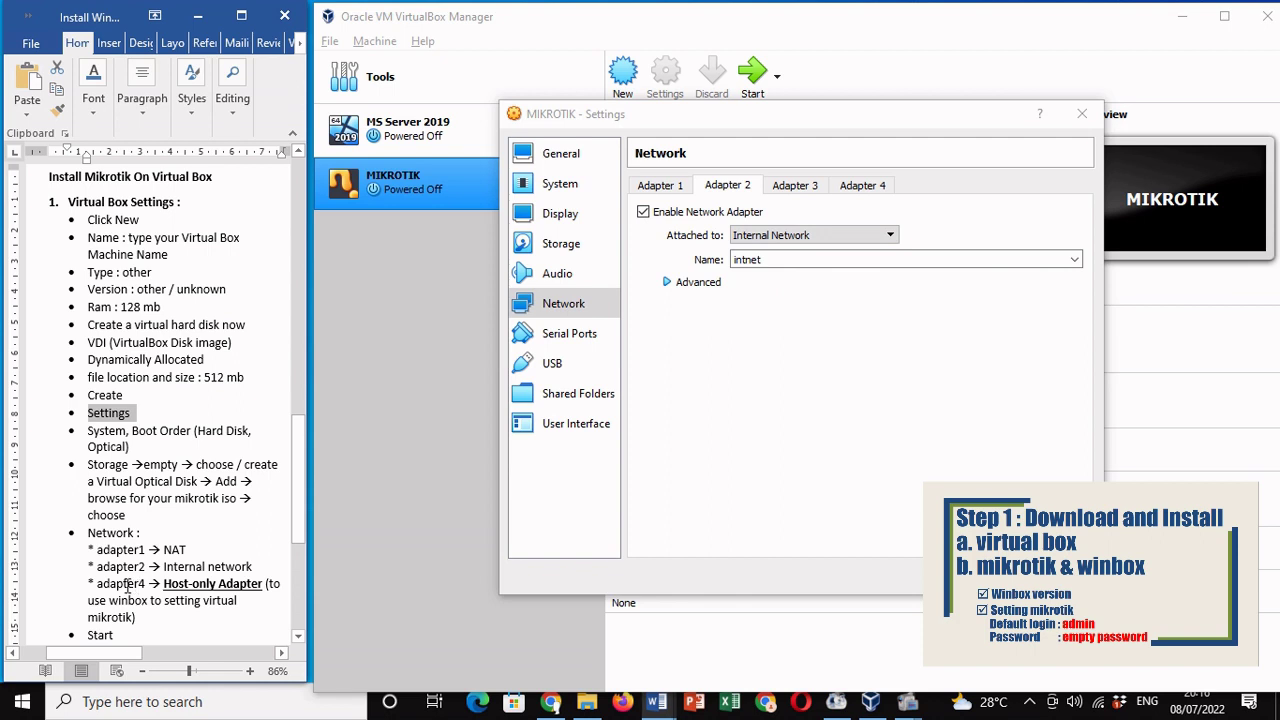
left_click_drag(97, 585, 240, 617)
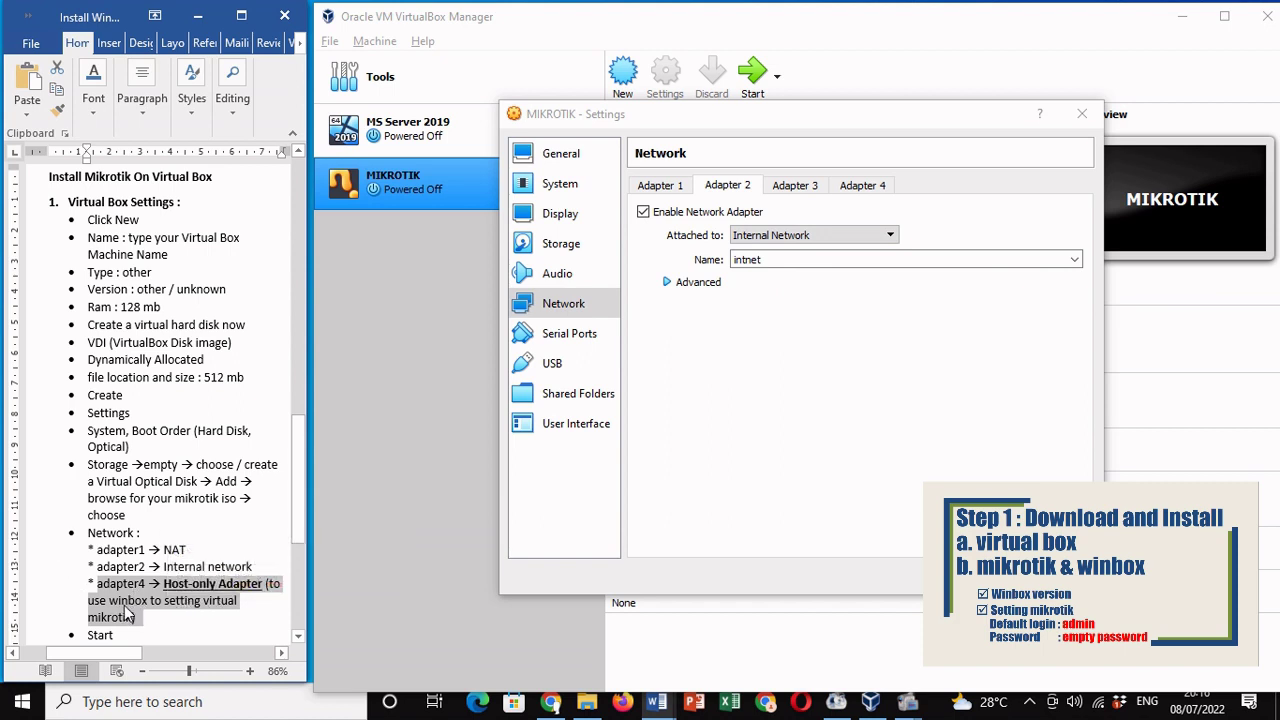
left_click(880, 186)
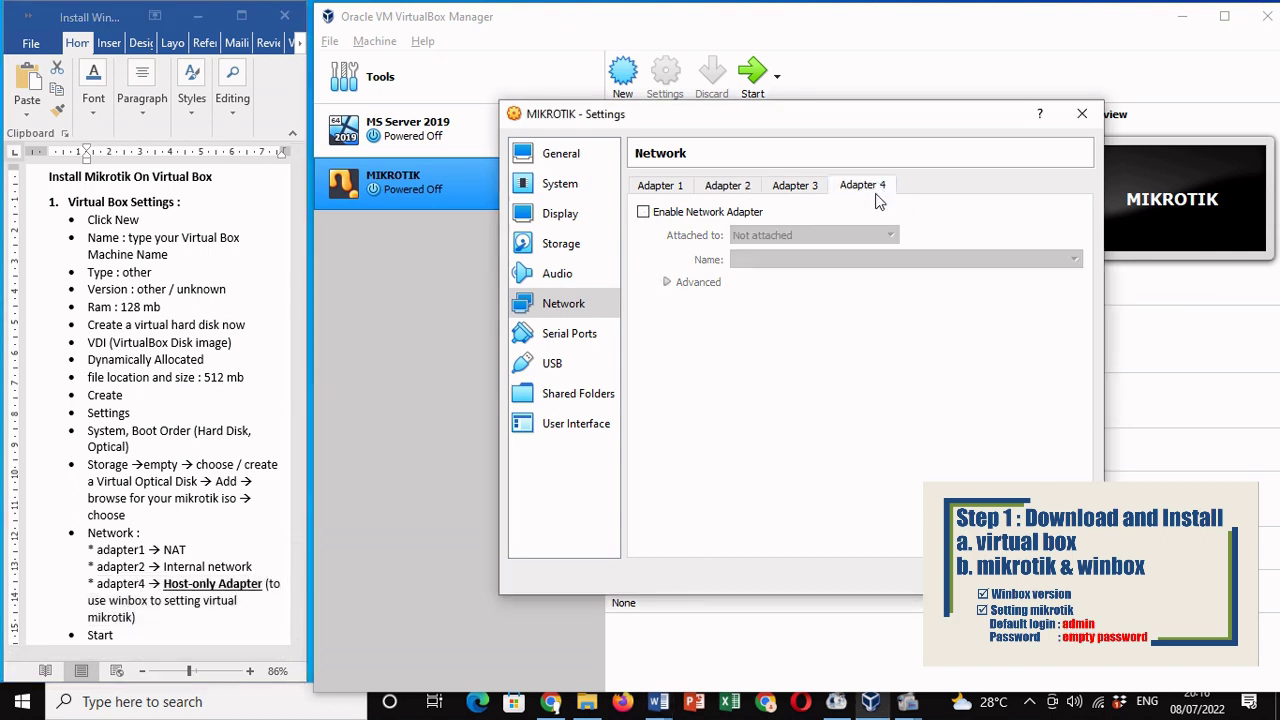
left_click(643, 212)
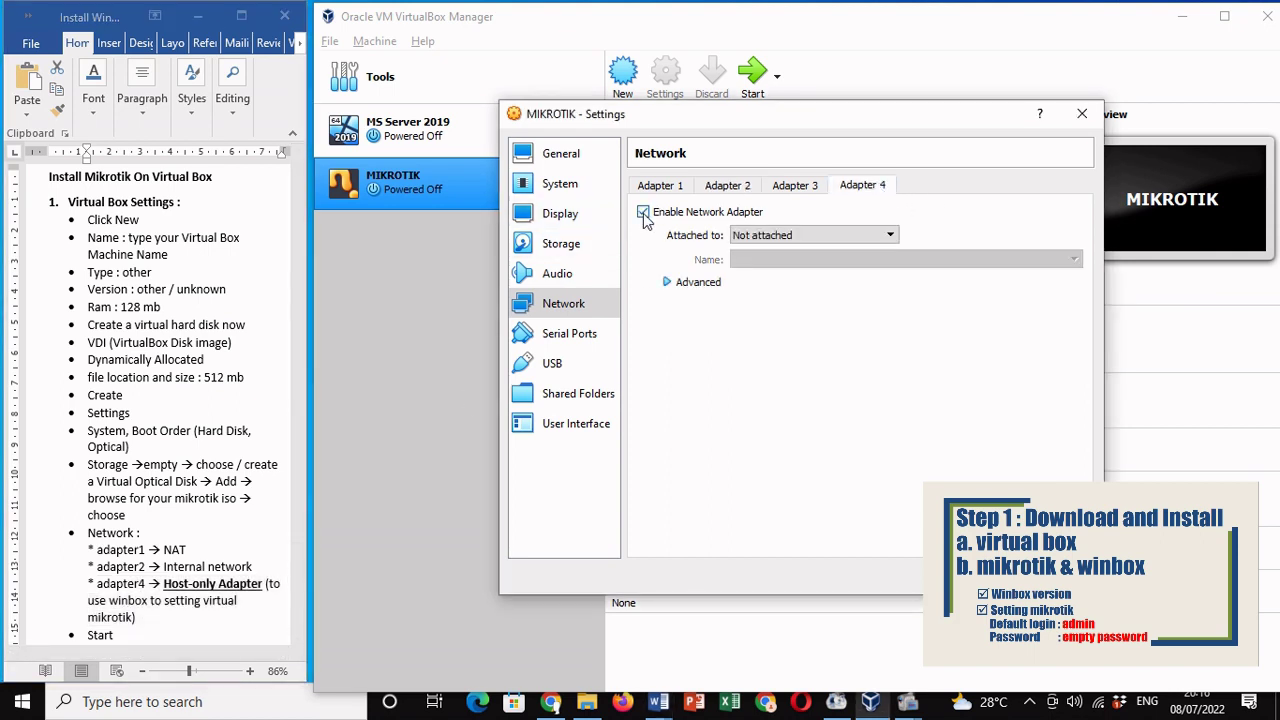
left_click(799, 240)
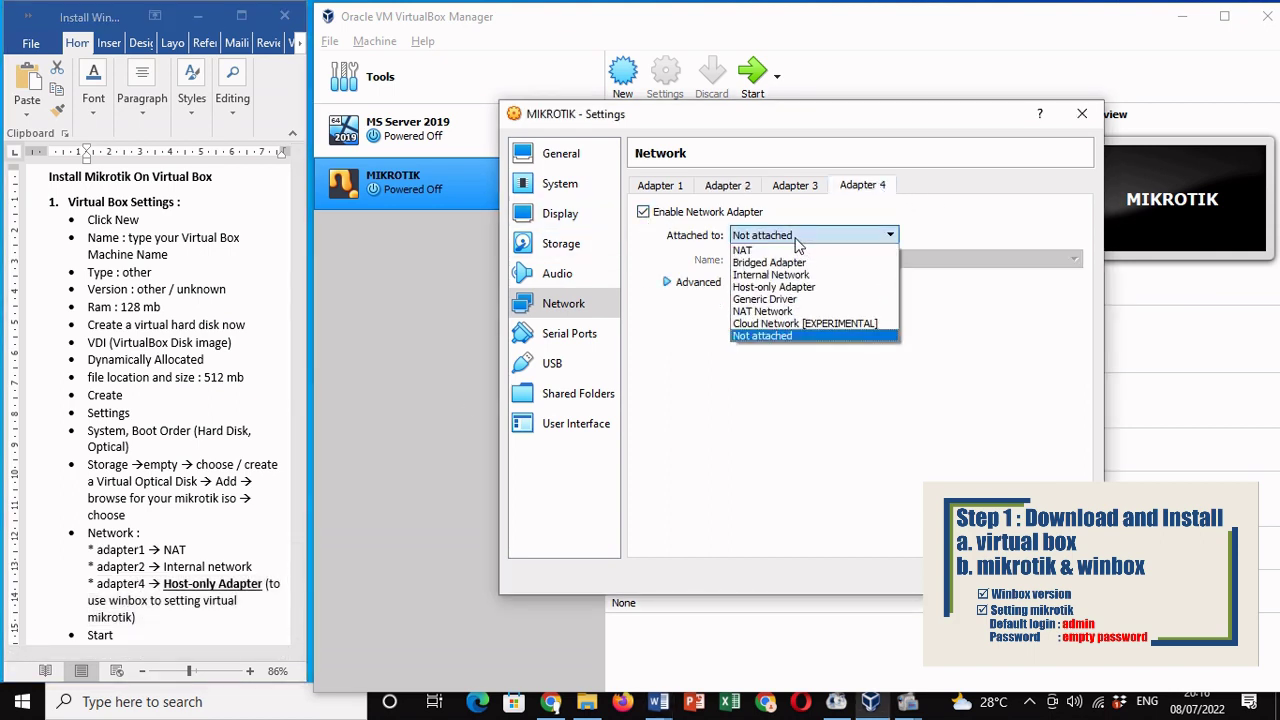
left_click(805, 287)
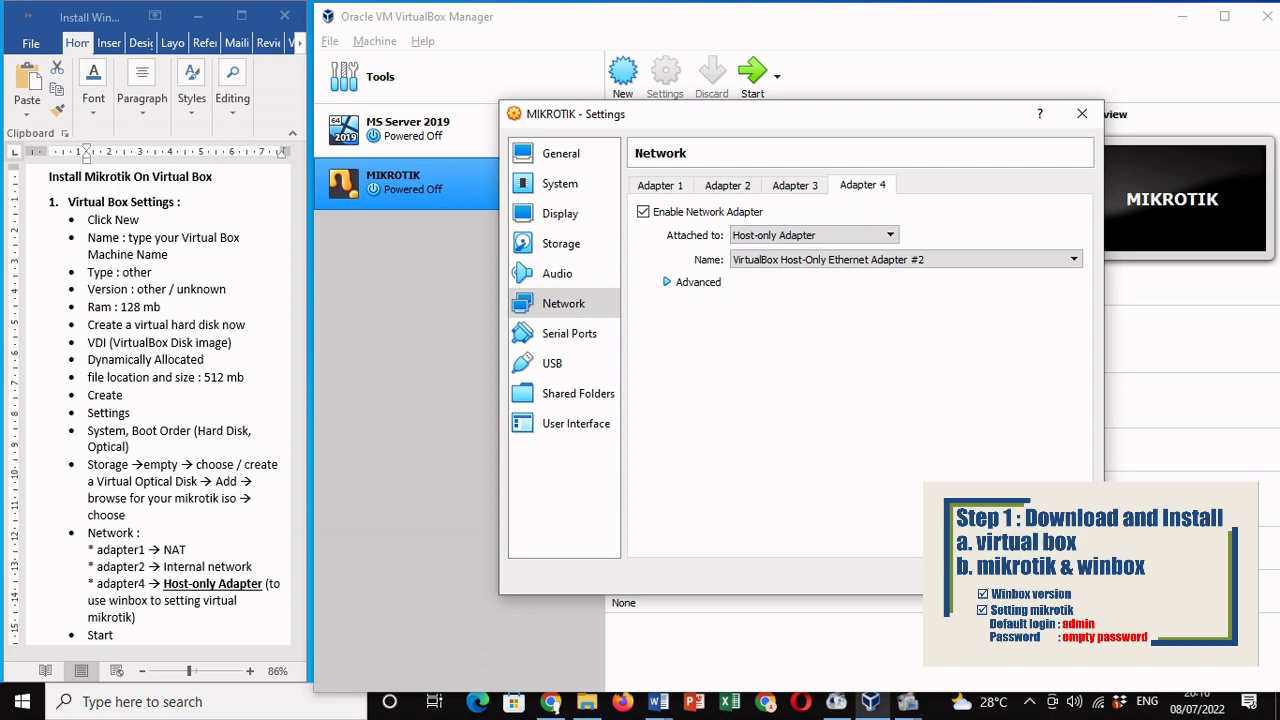
key("Return")
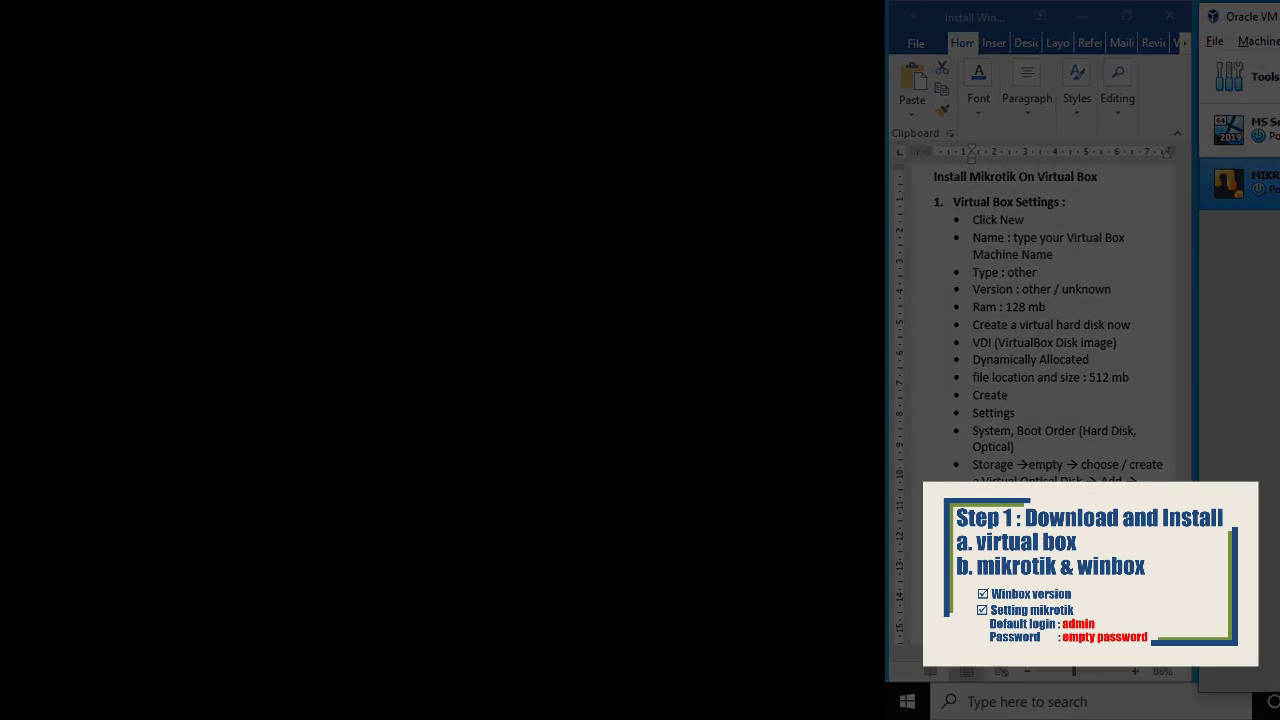
Step: Start the MIKROTIK virtual machine from the VirtualBox Manager toolbar
left_click(757, 83)
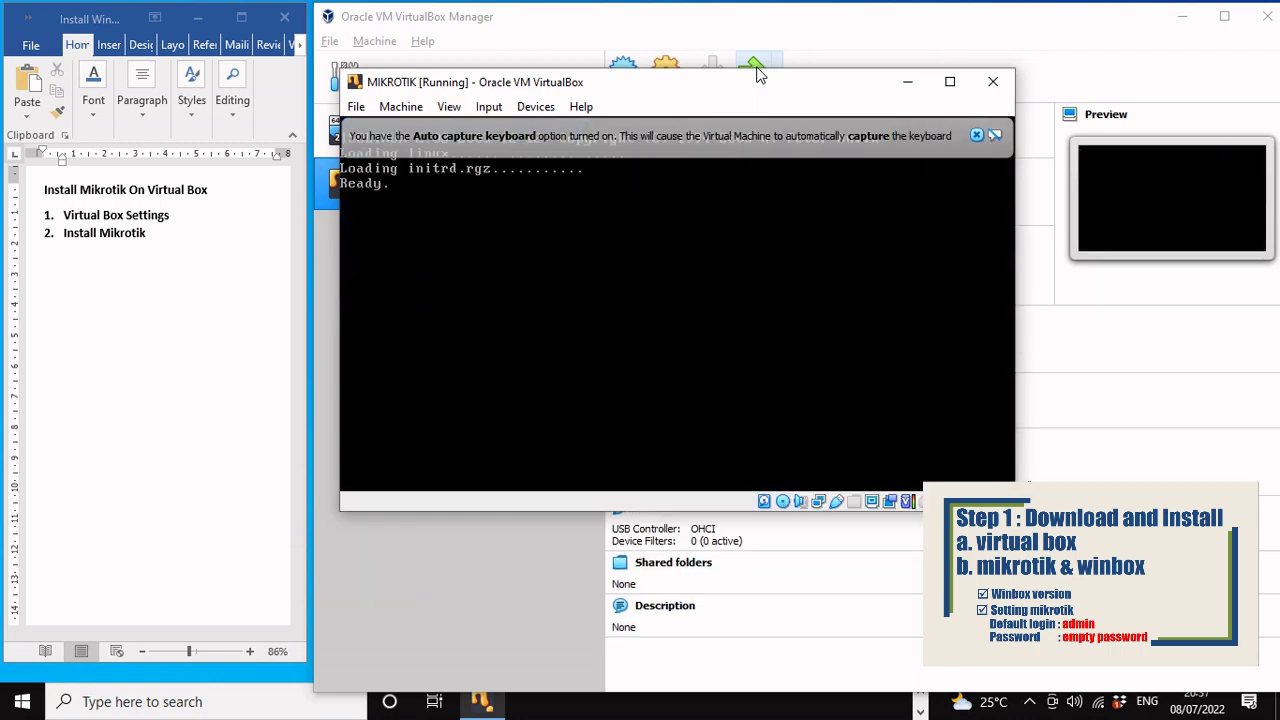
Step: Dismiss the keyboard auto-capture notice while MIKROTIK boots into the MikroTik installer
left_click(978, 136)
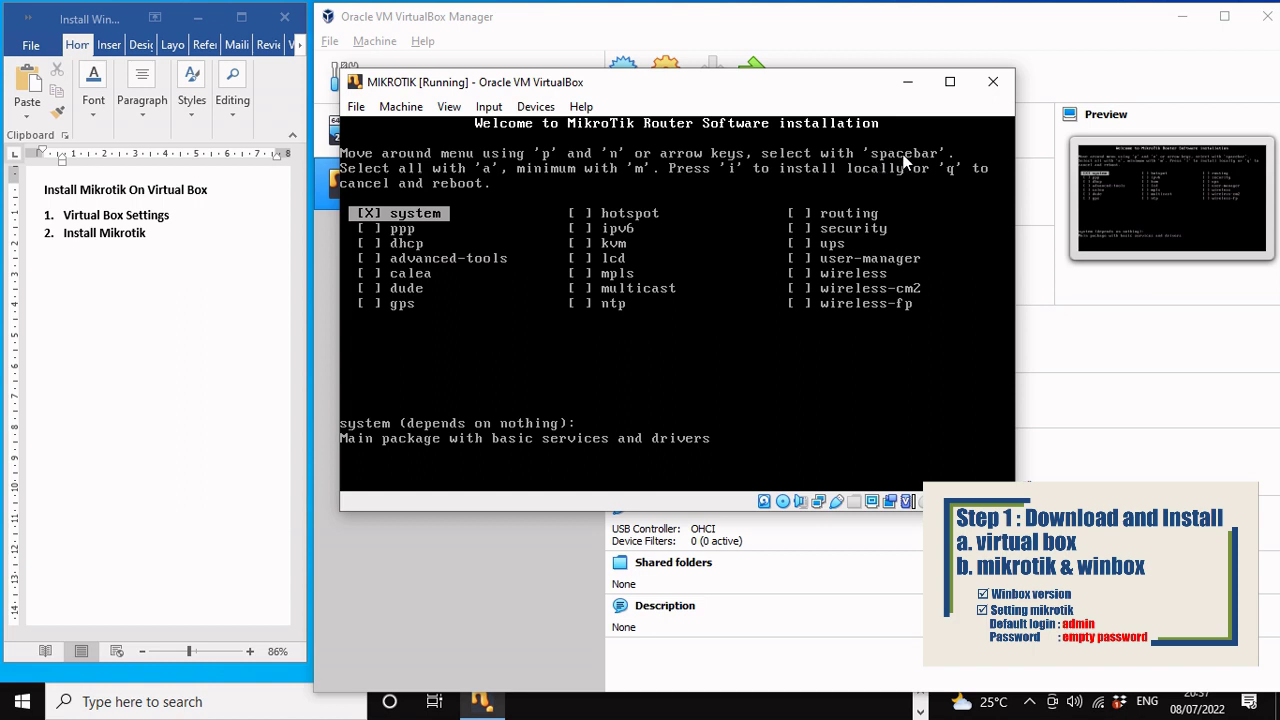
Step: Mark individual installer packages such as dhcp and ipv6 for installation
key("Down")
key("Down")
key("space")
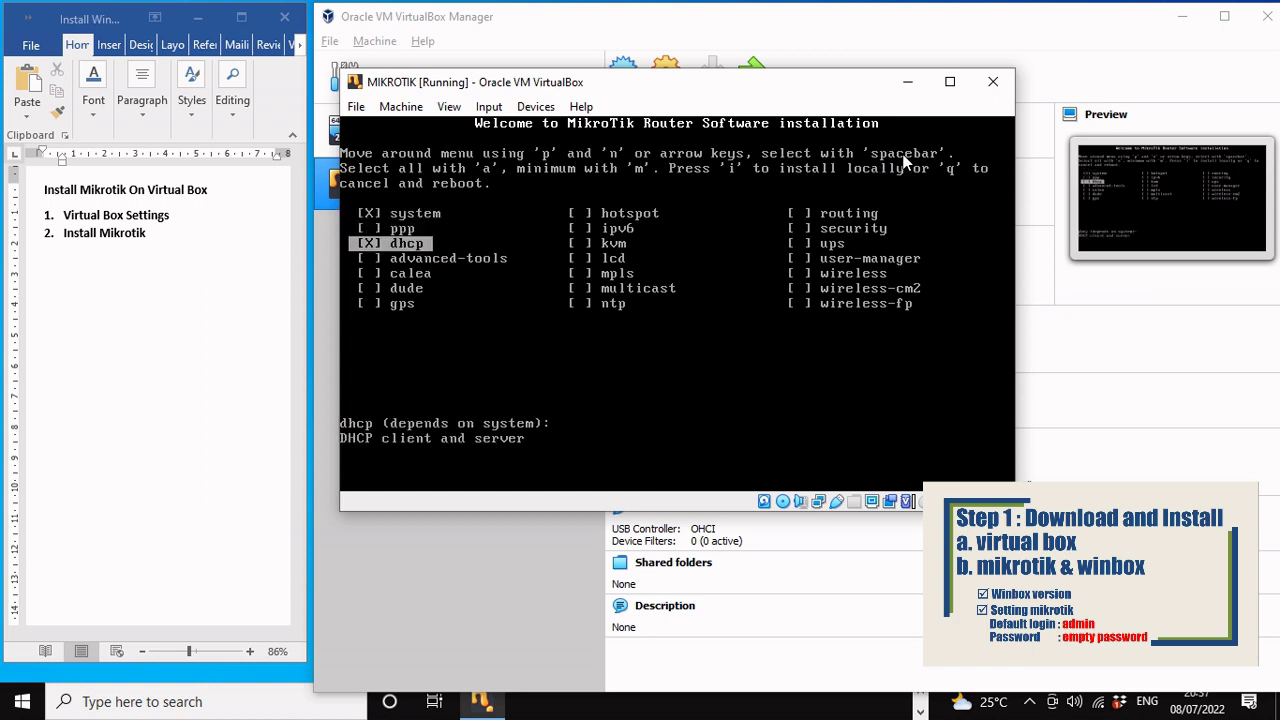
key("Down")
key("Down")
key("Down")
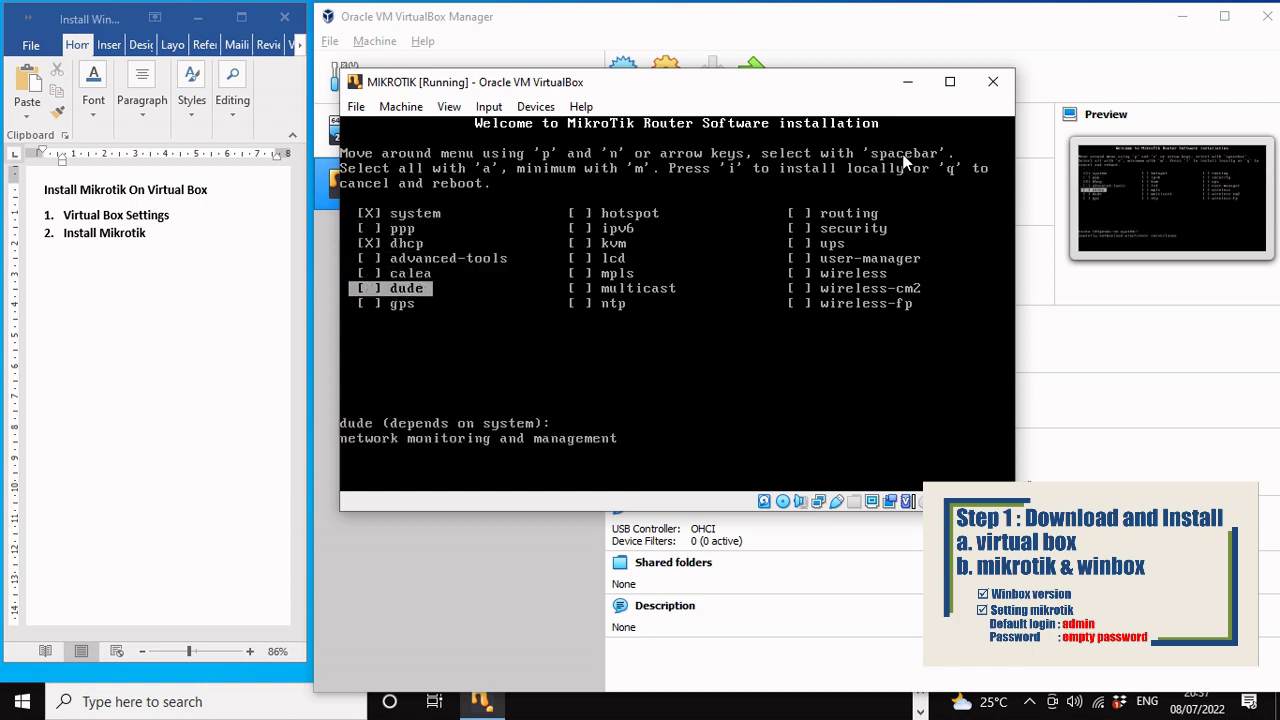
key("Down")
key("Down")
key("space")
key("Down")
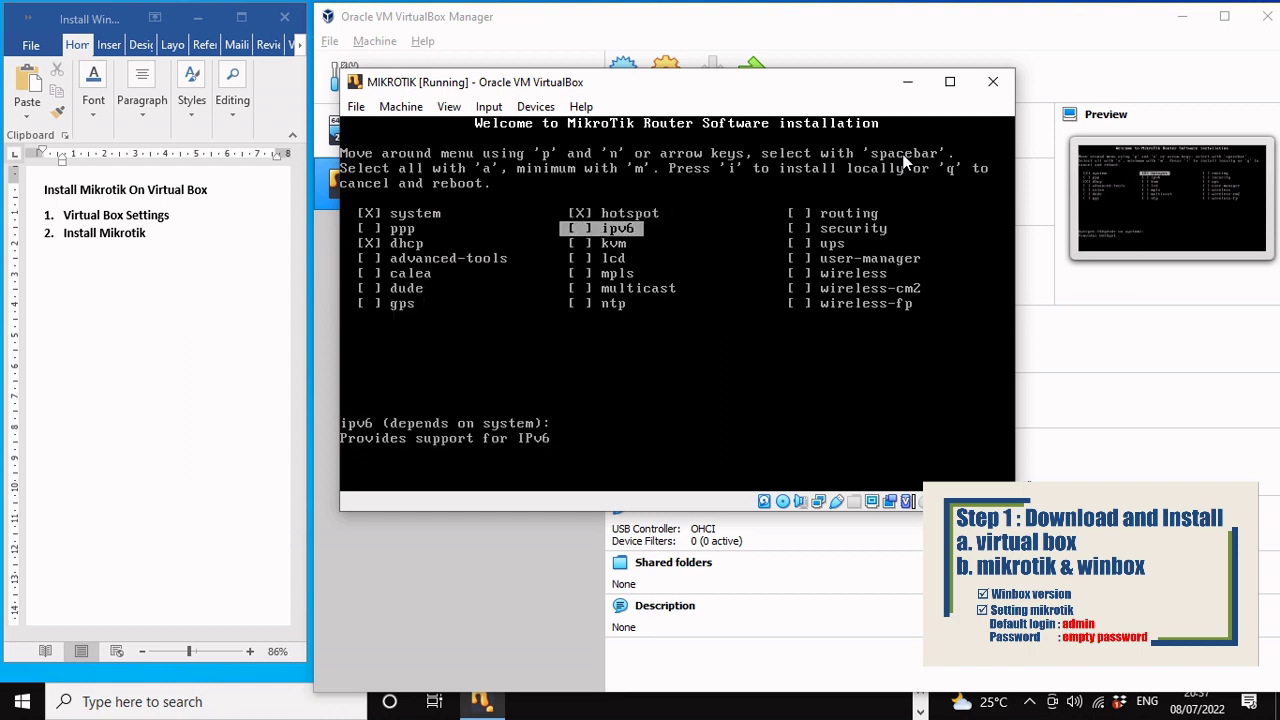
key("space")
Step: Select all packages with 'a', after briefly trying 'm', and start installing with 'i'
key("a")
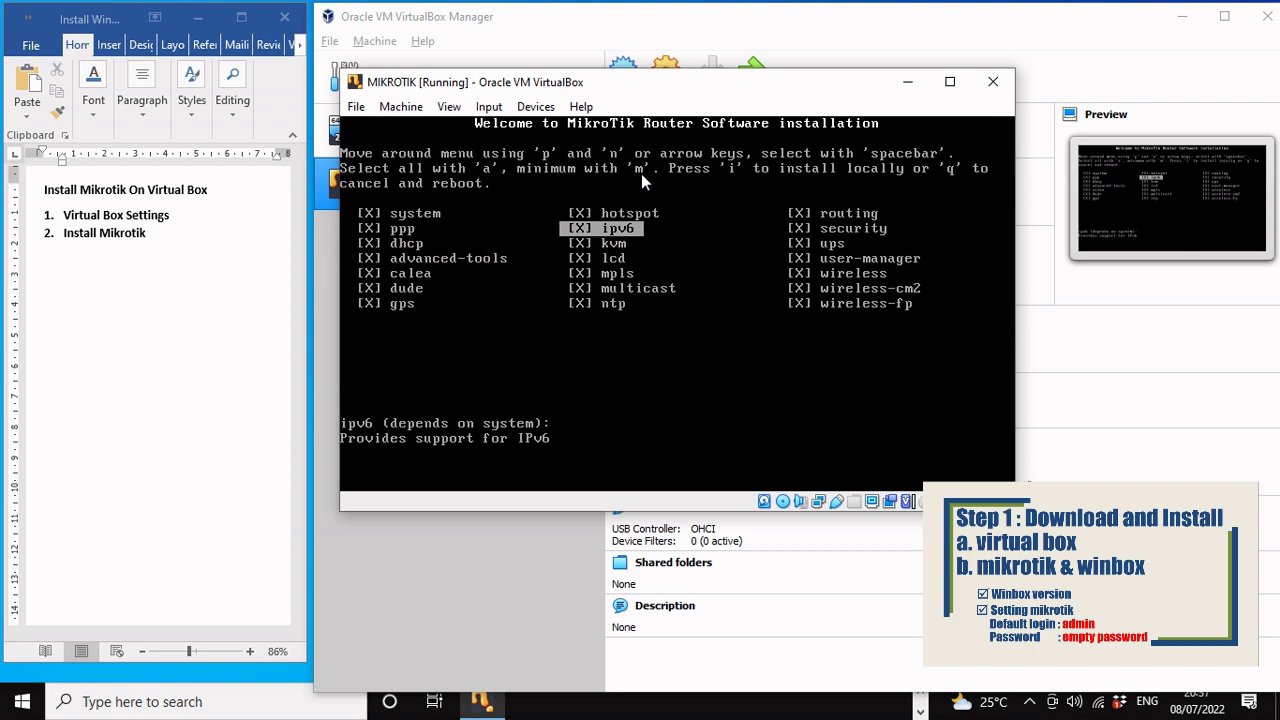
key("m")
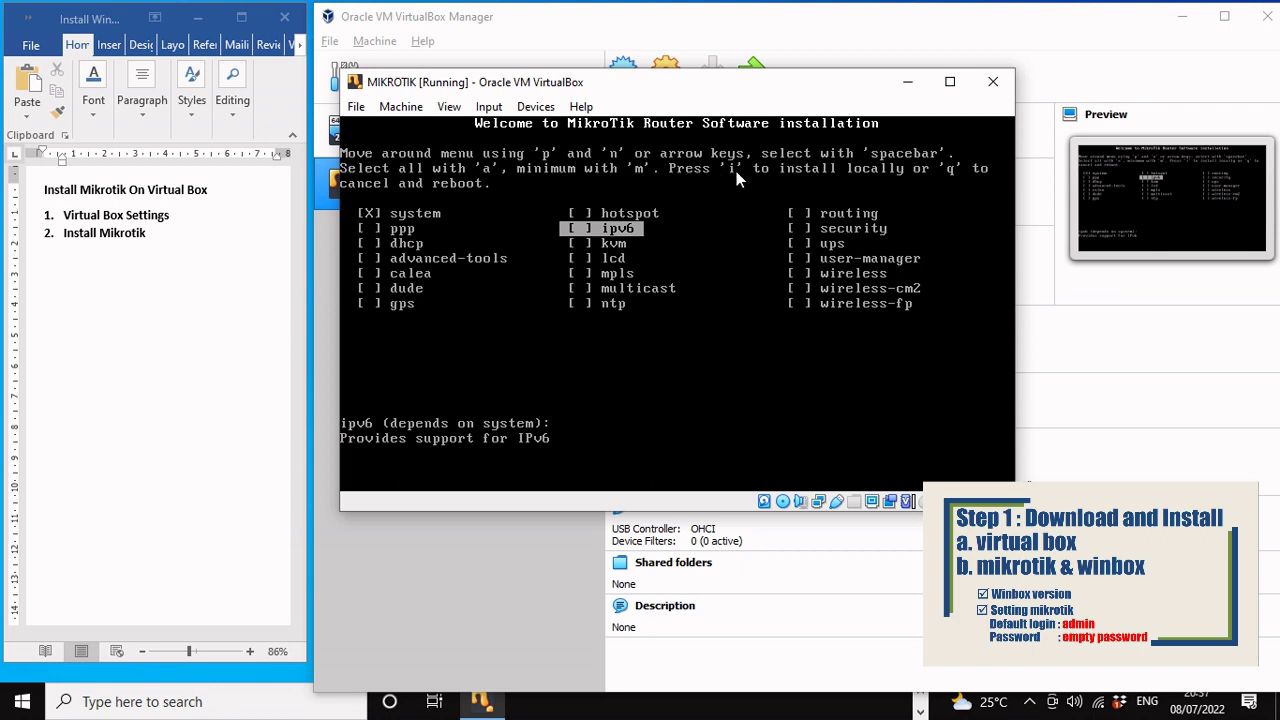
key("a")
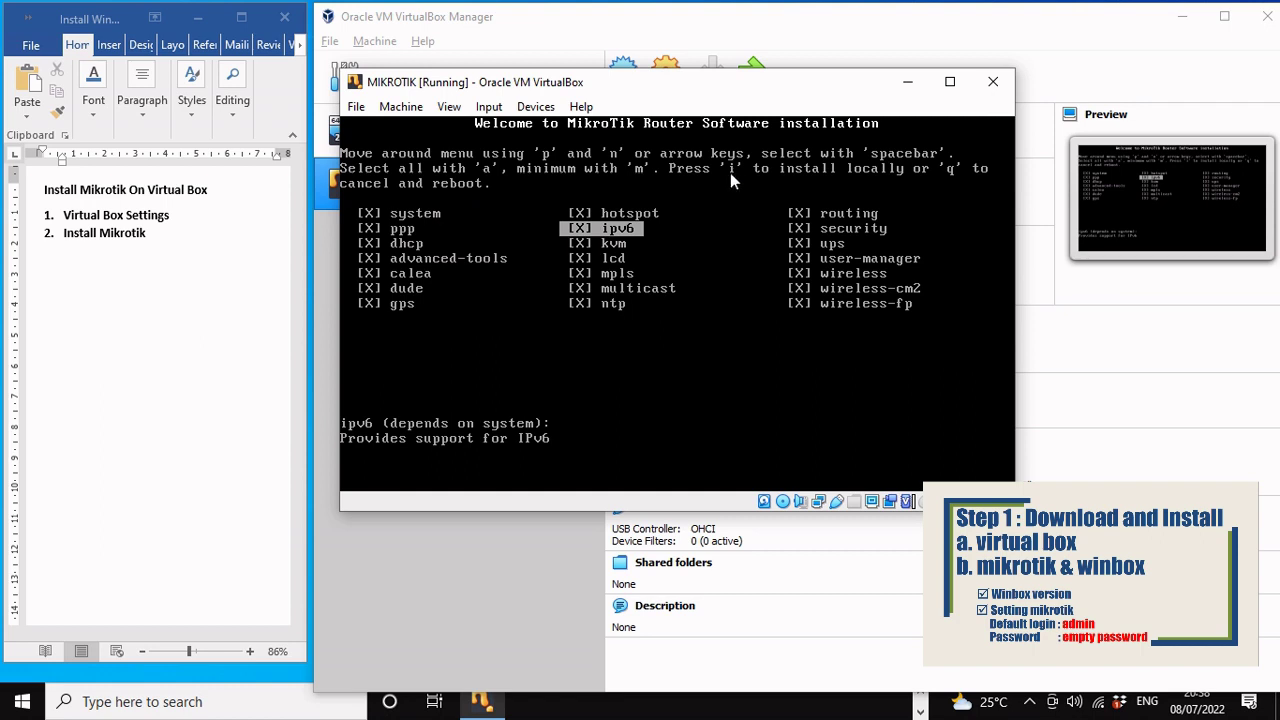
key("i")
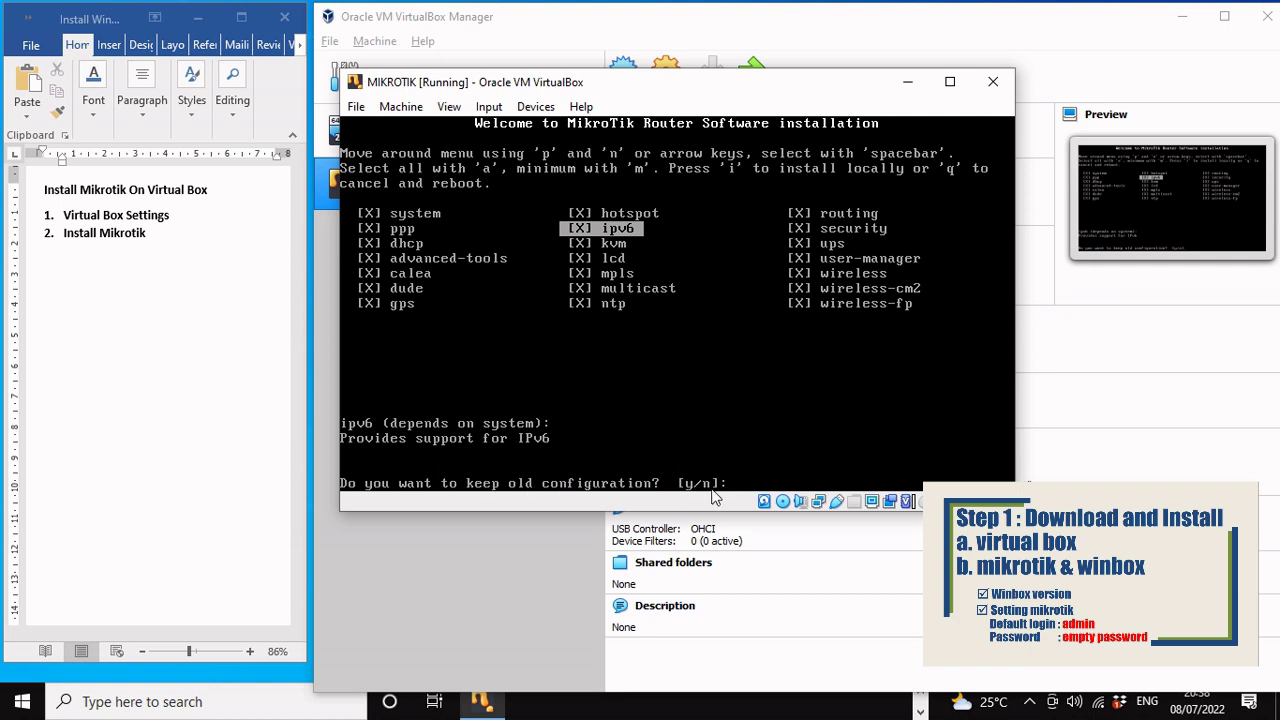
Step: Answer y to erase the disk, then reboot once RouterOS 6.33 is installed
type("n]:")
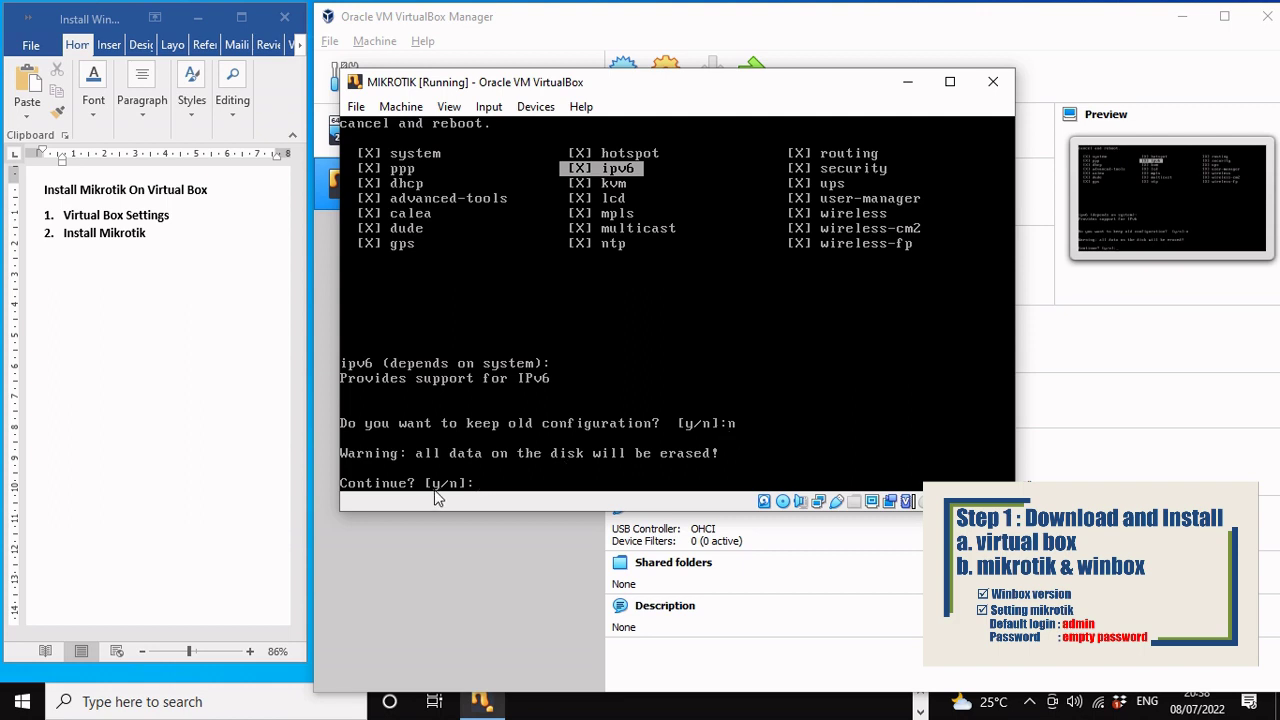
type("y")
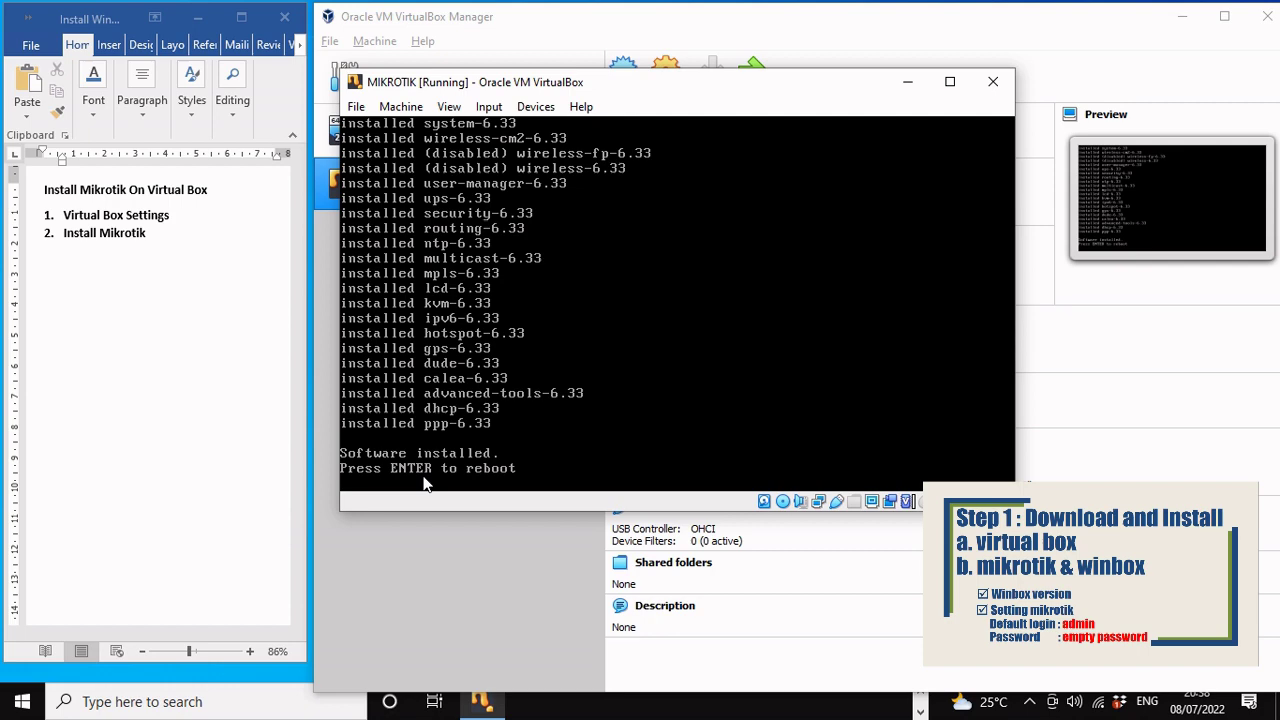
key("Return")
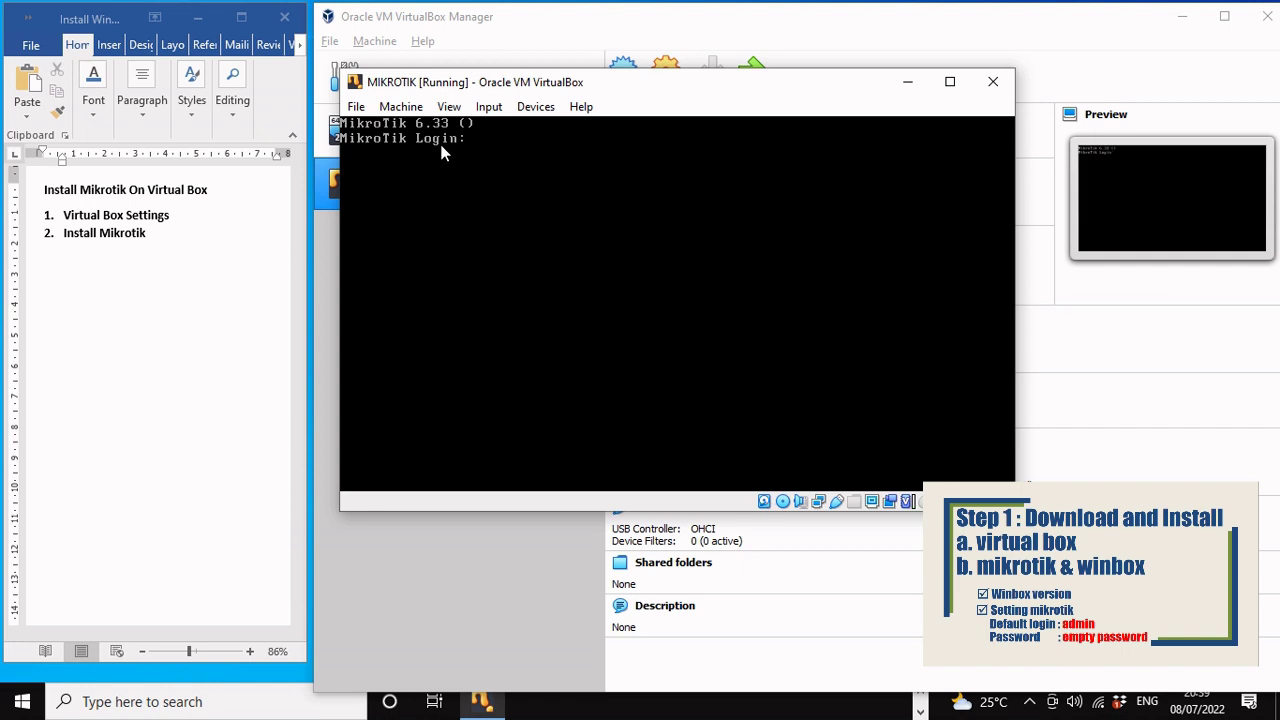
Step: Log in as admin with an empty password and answer n to the license question
type("admin")
key("Return")
key("Return")
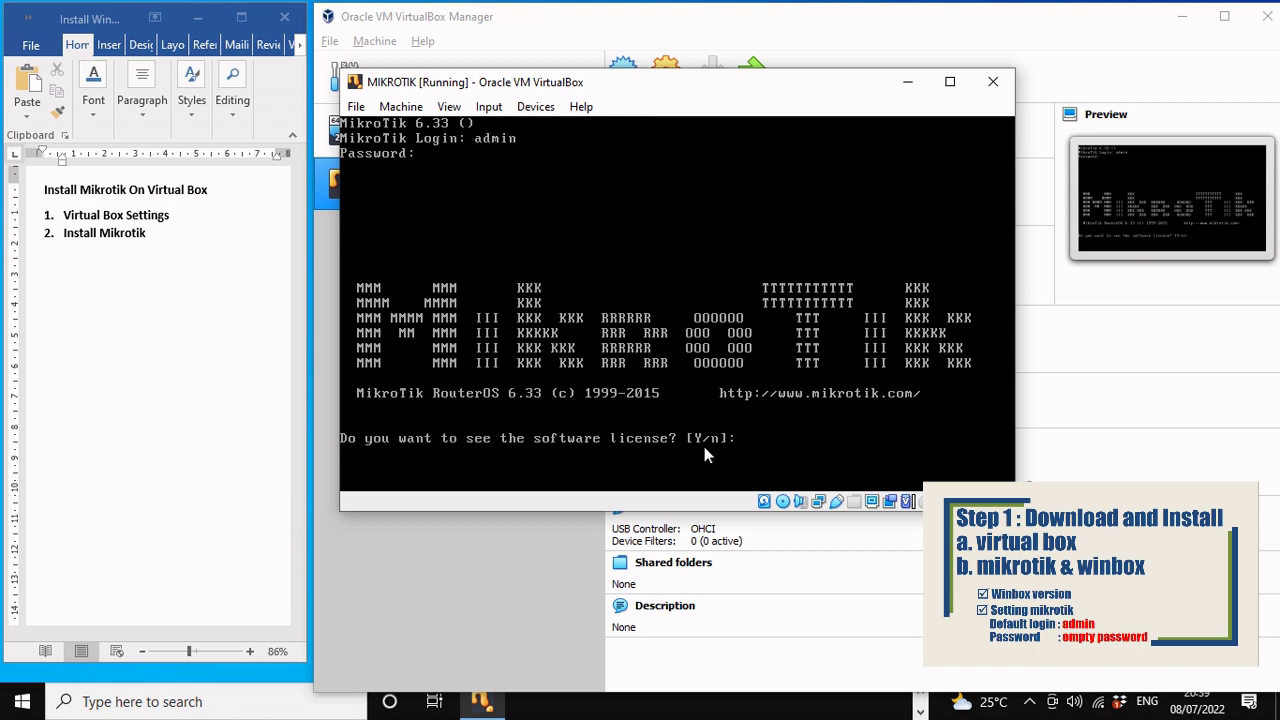
type("n")
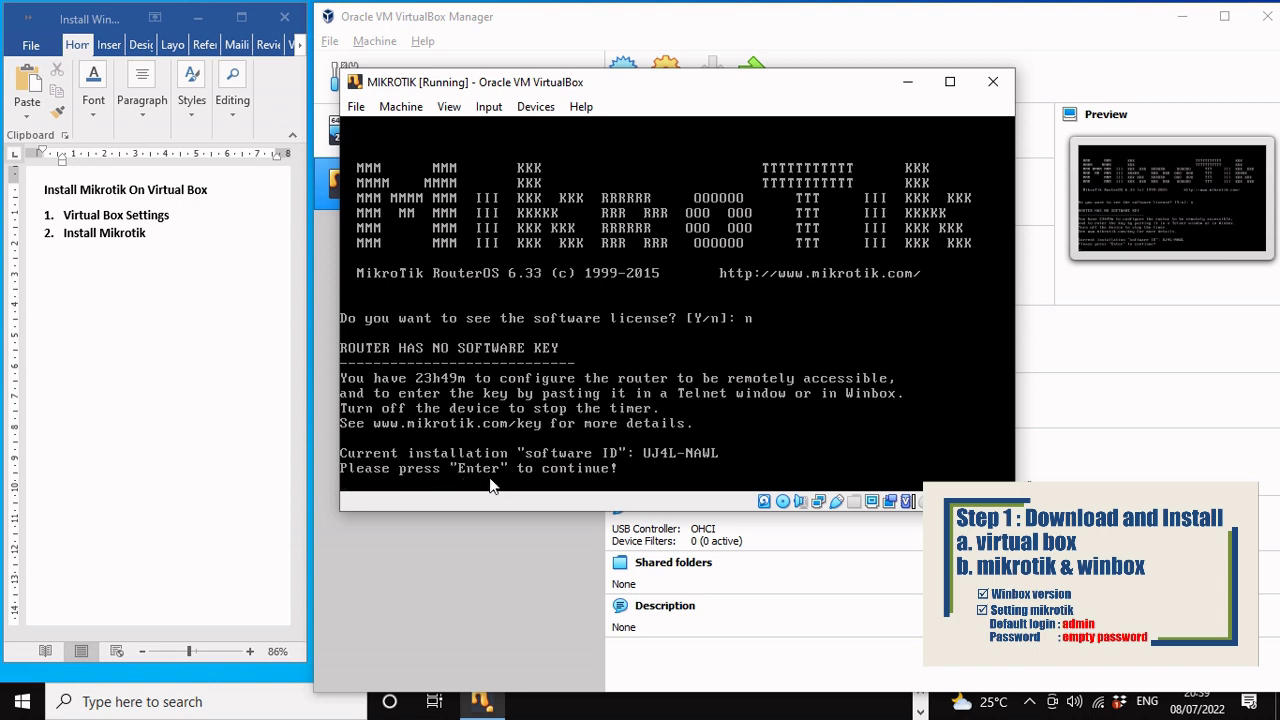
key("Return")
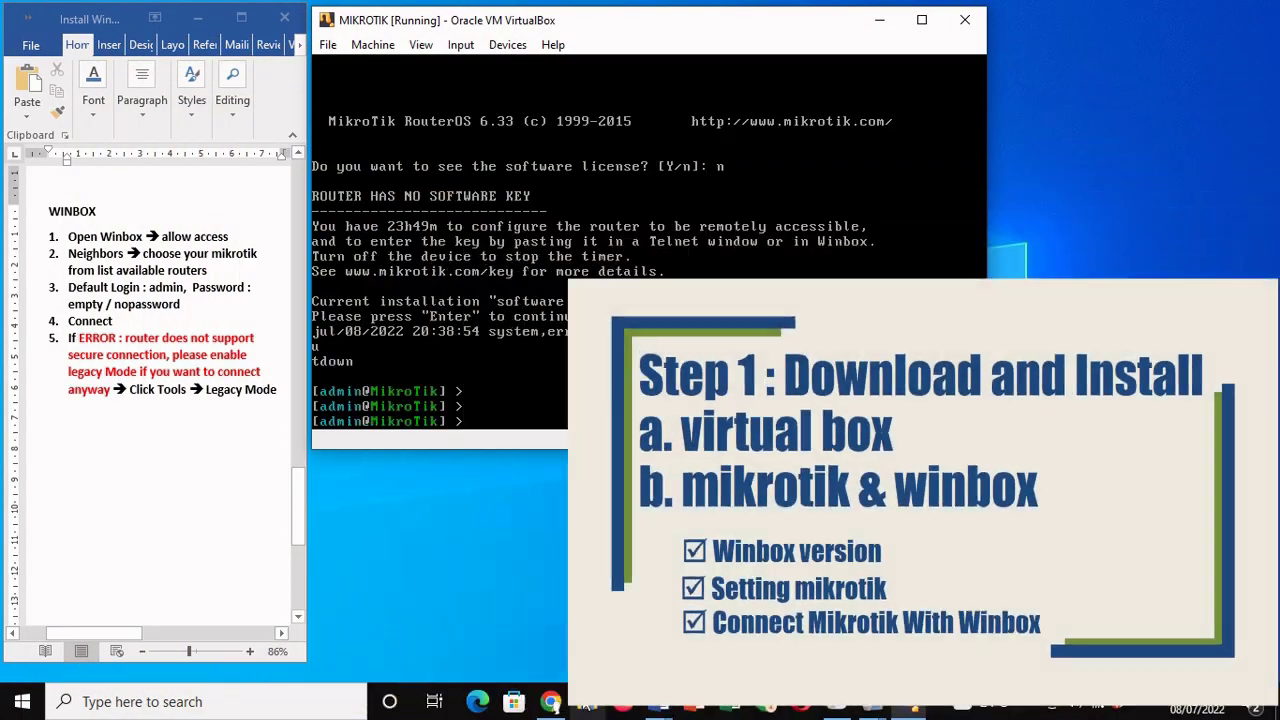
Step: Launch winbox-64 from the Downloads folder in File Explorer
left_click(586, 703)
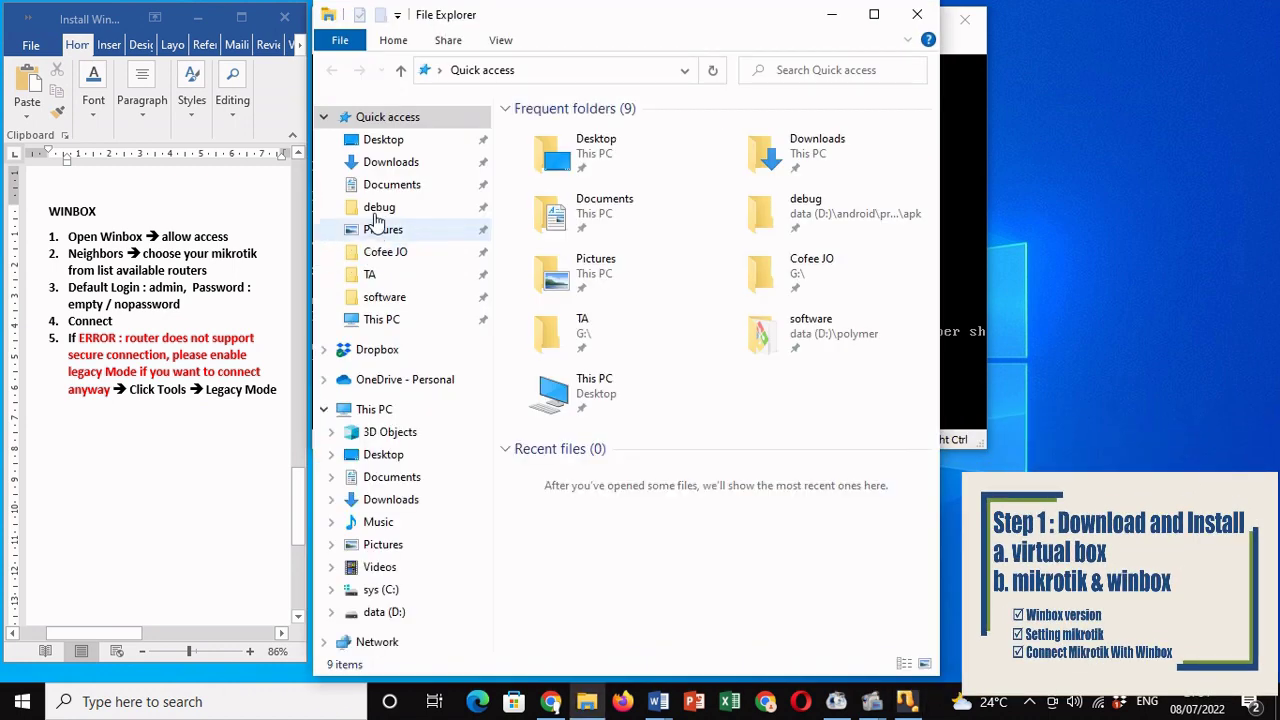
left_click(381, 170)
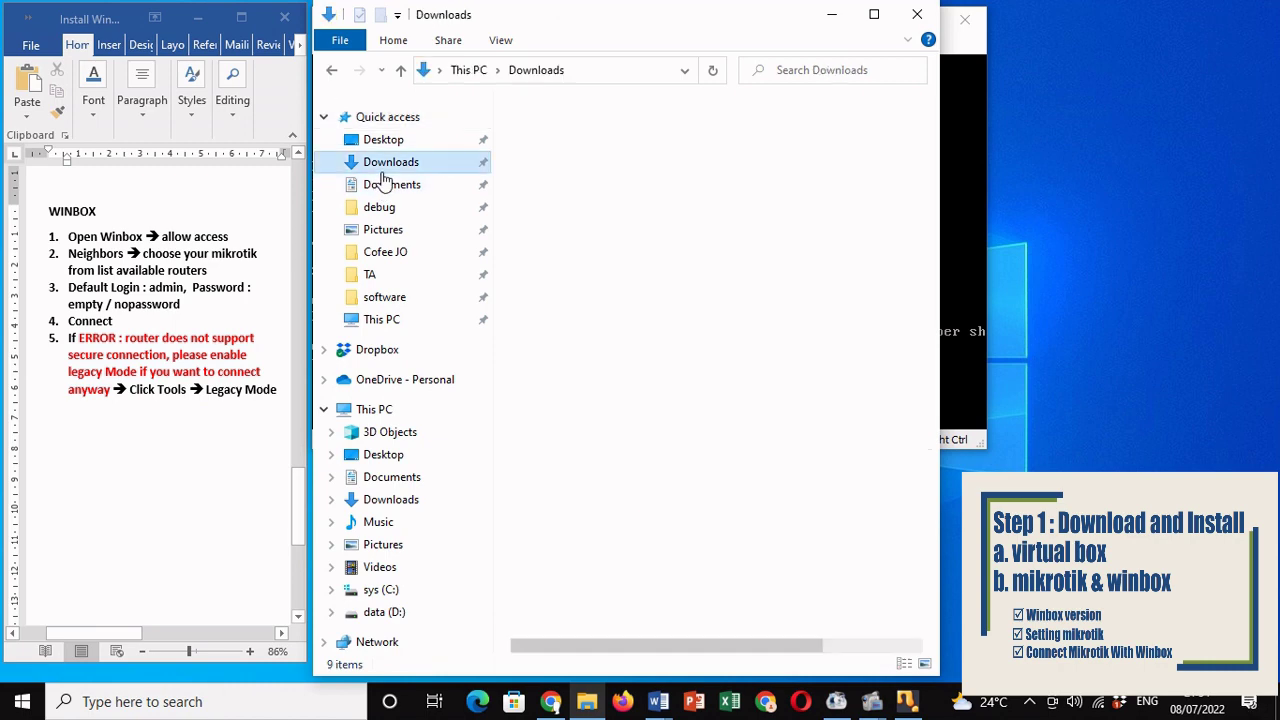
left_click(533, 212)
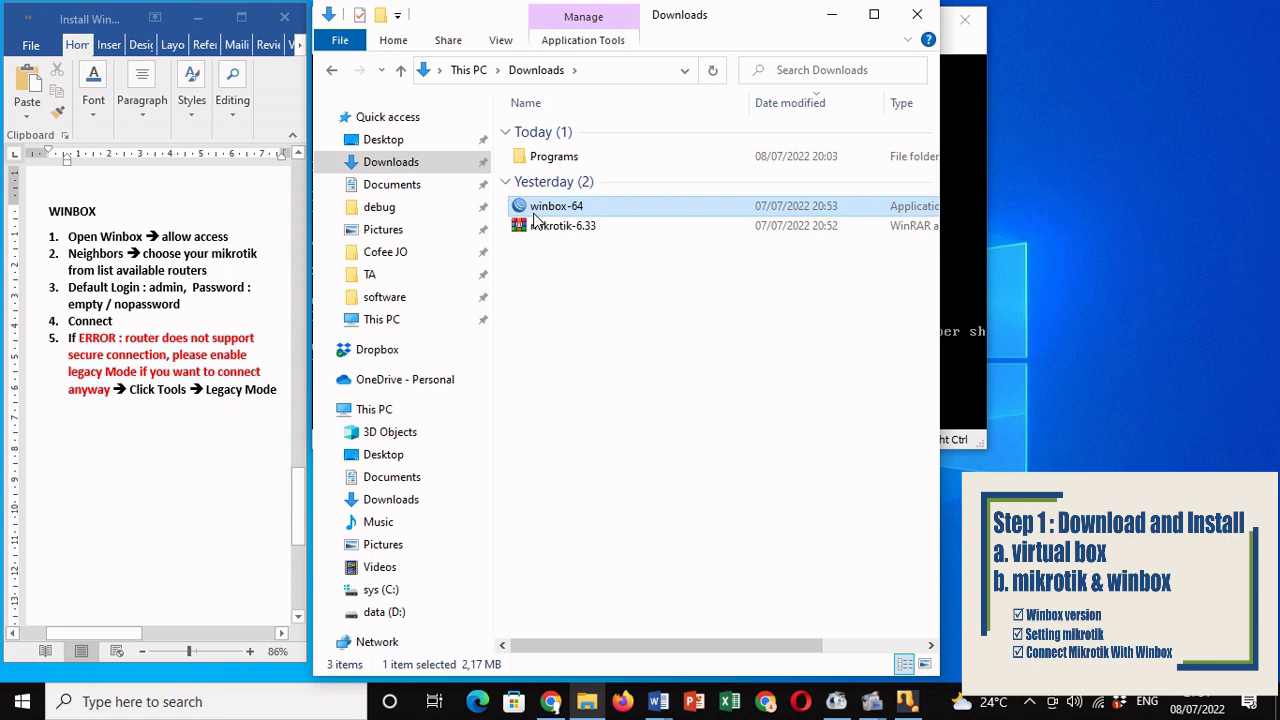
double_click(533, 212)
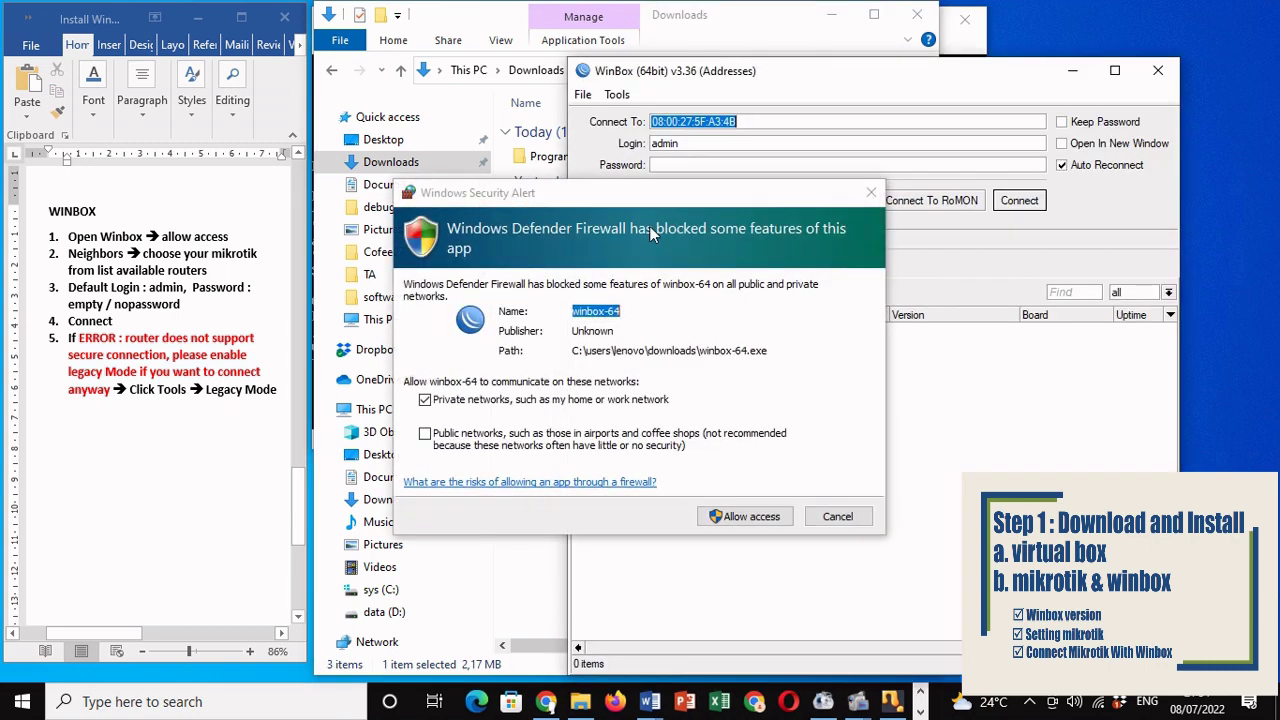
Step: Allow WinBox through the firewall and try connecting to the MikroTik neighbor as admin
left_click(745, 517)
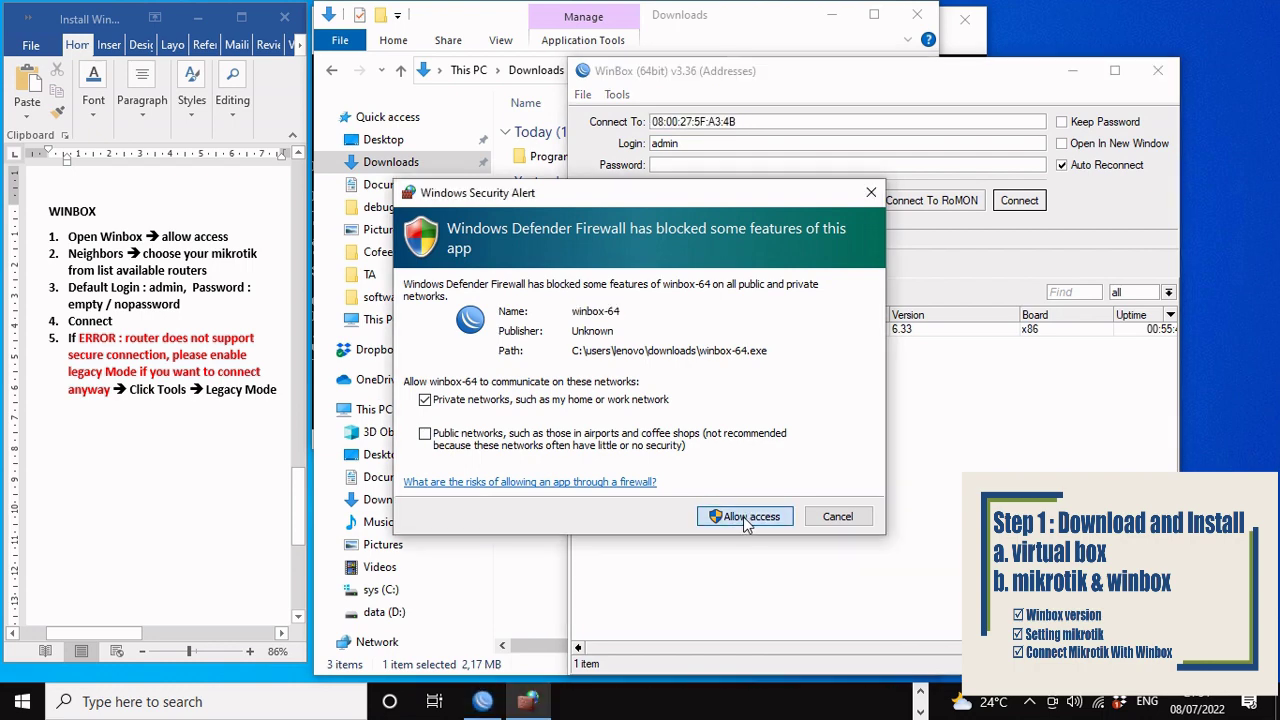
left_click(745, 520)
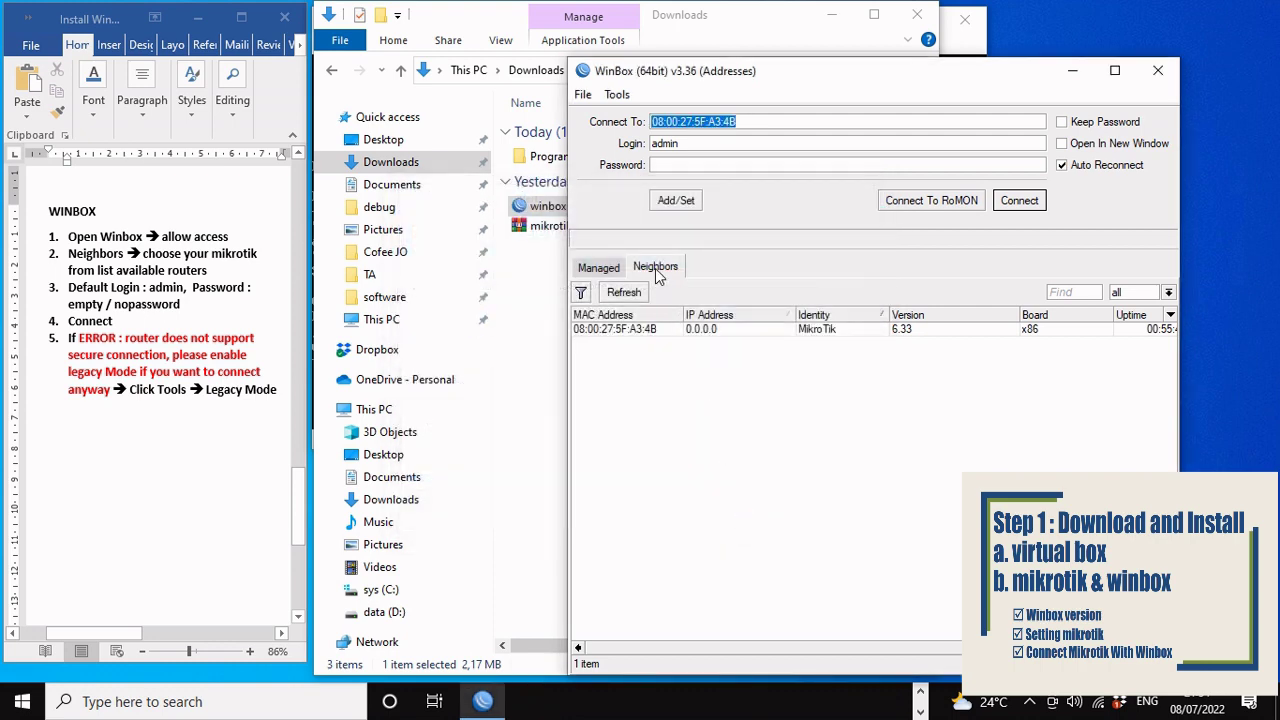
left_click(655, 268)
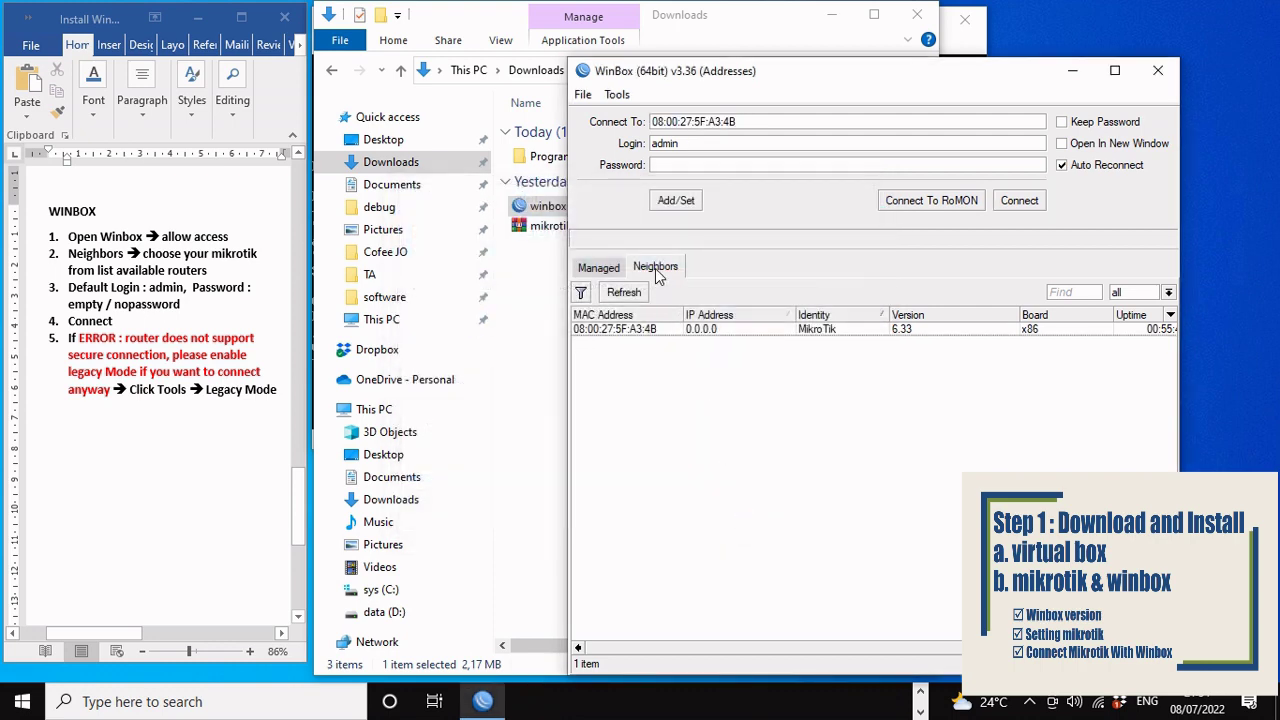
left_click(606, 330)
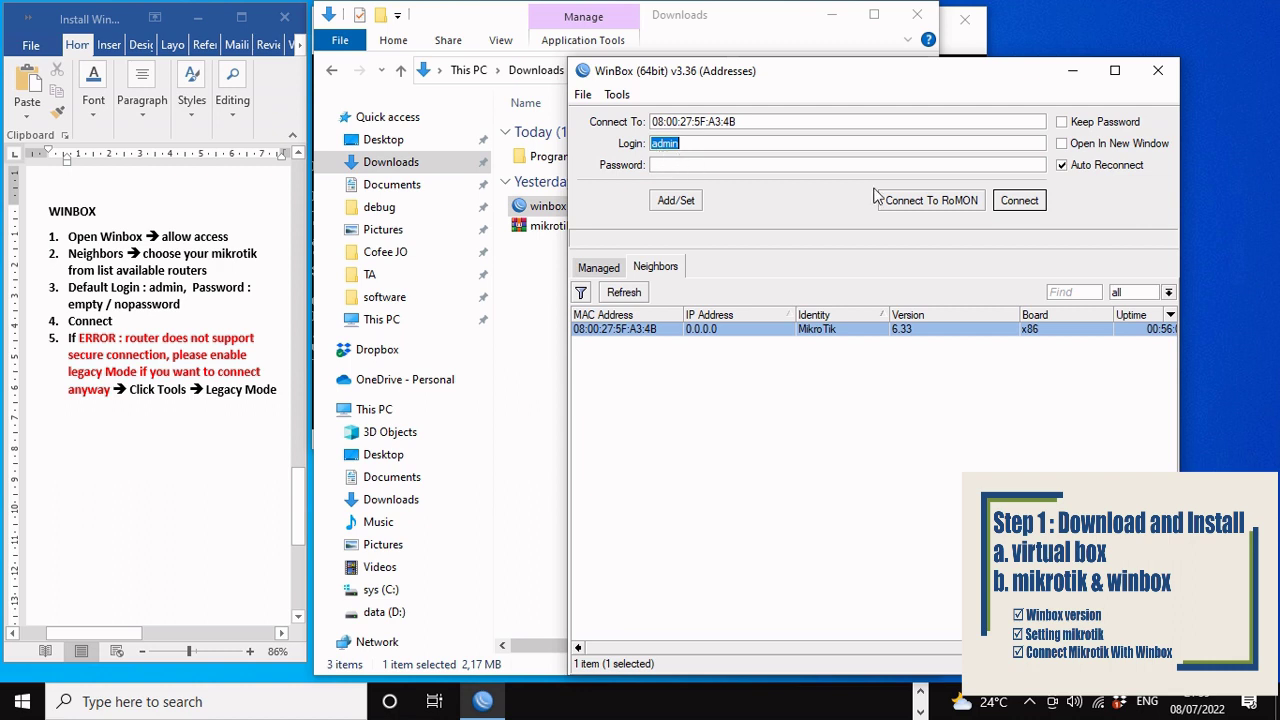
left_click(1017, 202)
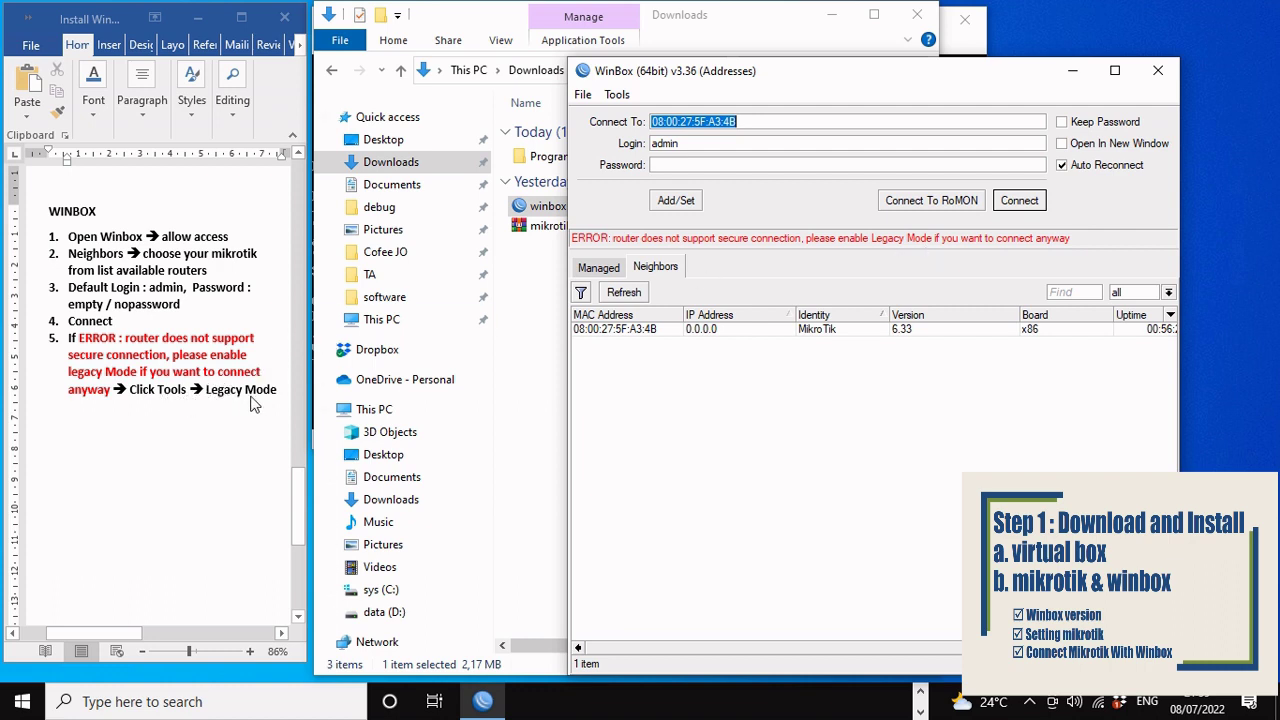
Step: Enable Legacy Mode under Tools and reconnect to the MikroTik router
left_click(615, 100)
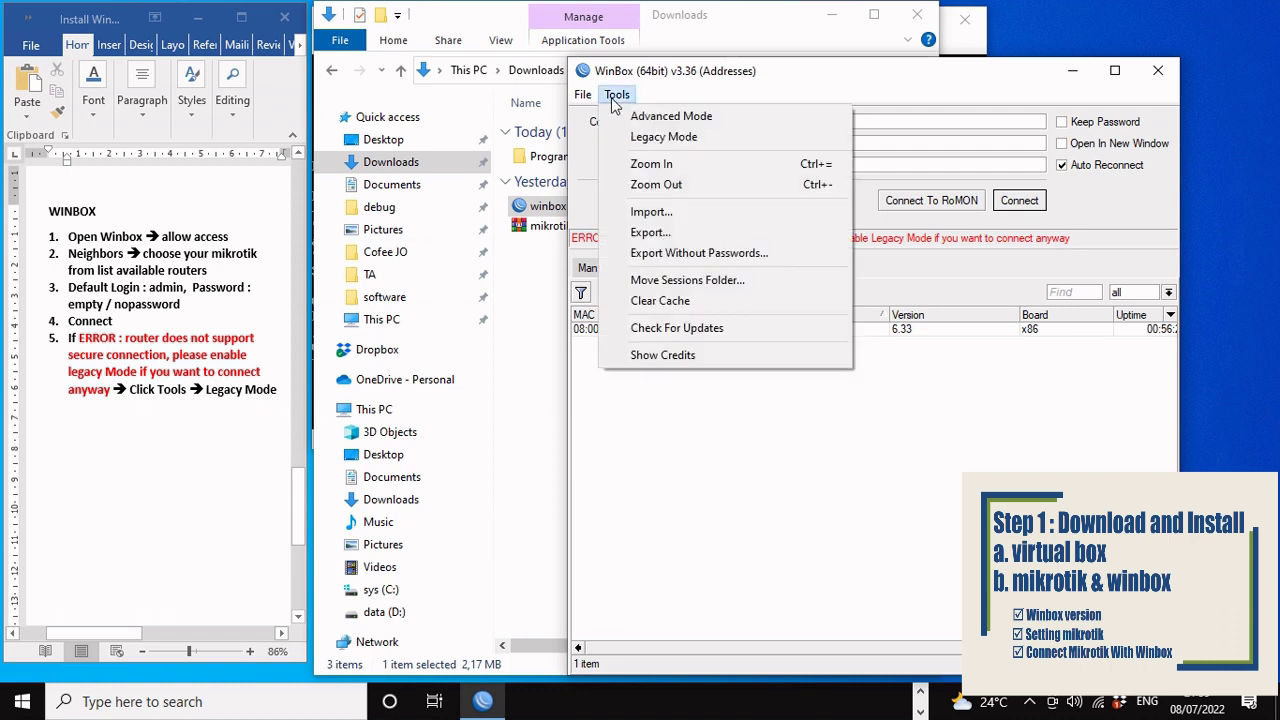
left_click(645, 140)
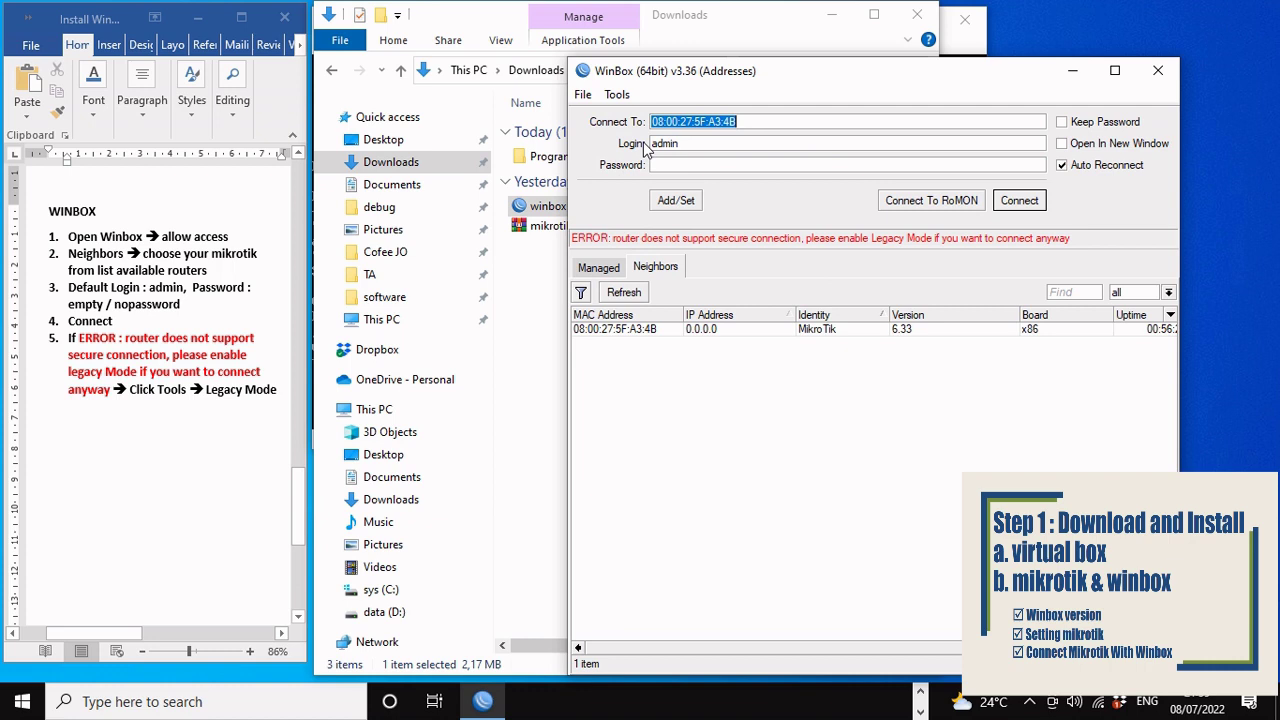
left_click(615, 95)
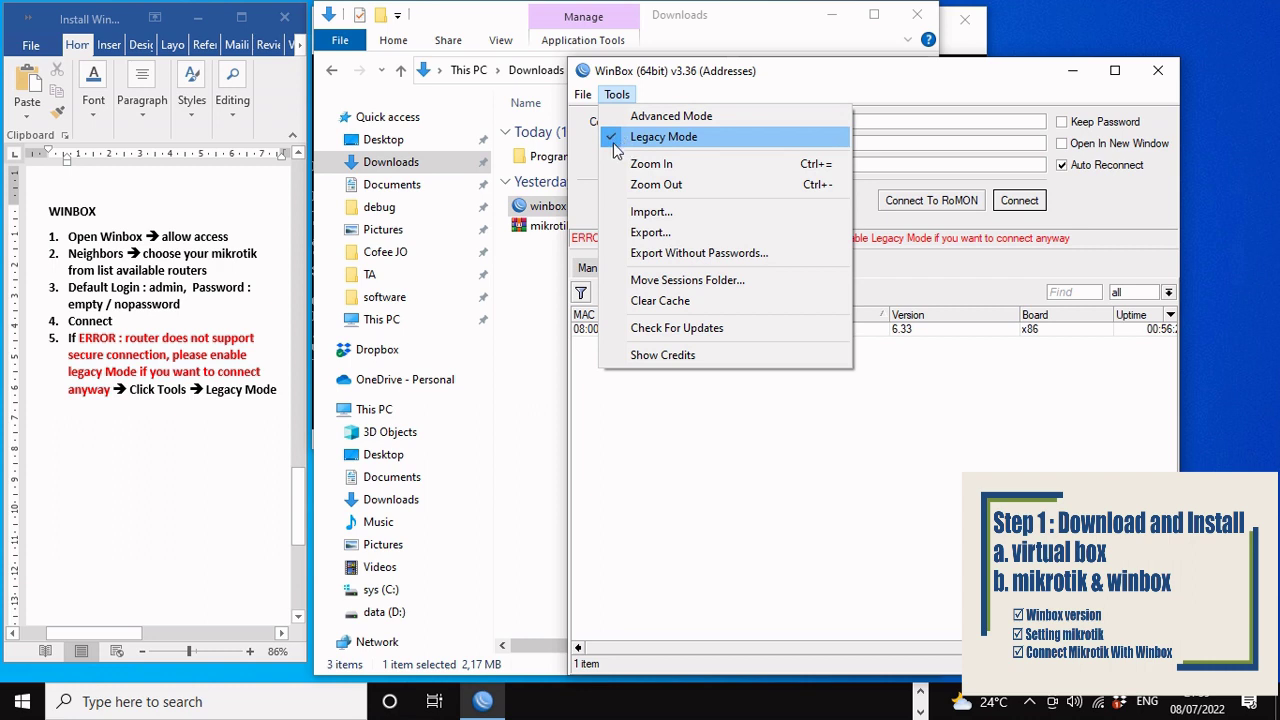
left_click(697, 97)
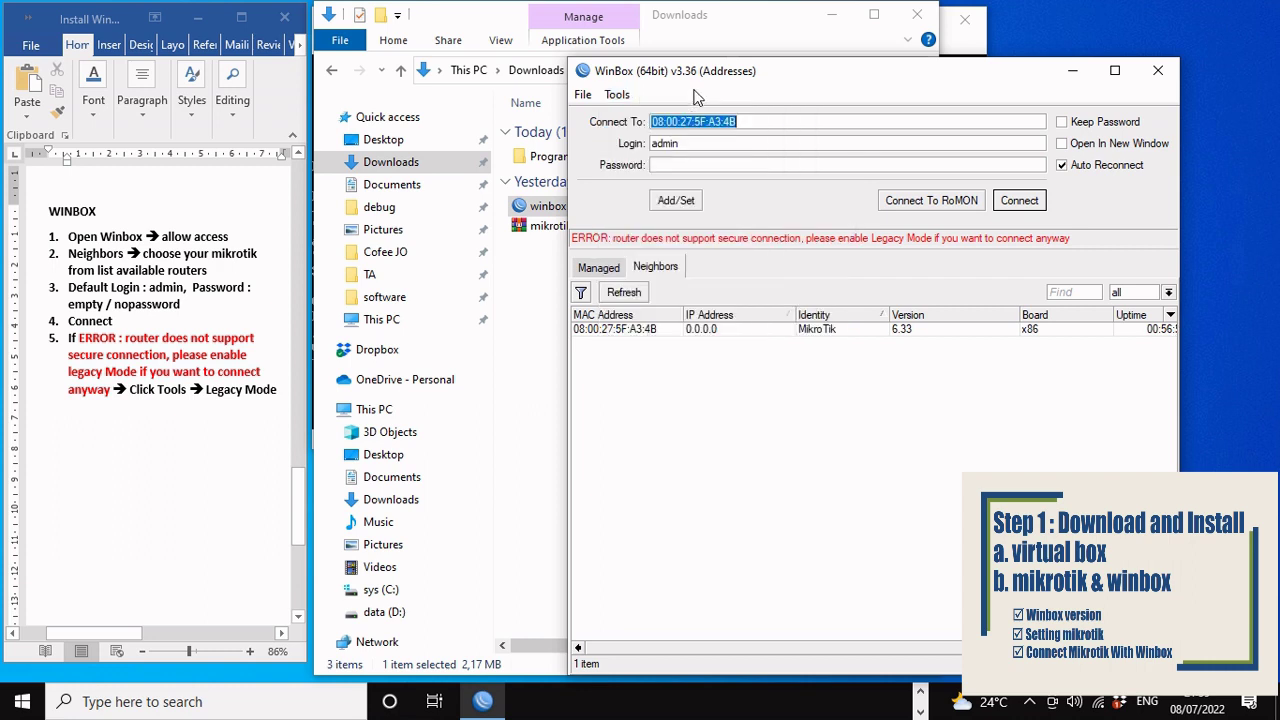
left_click(1018, 201)
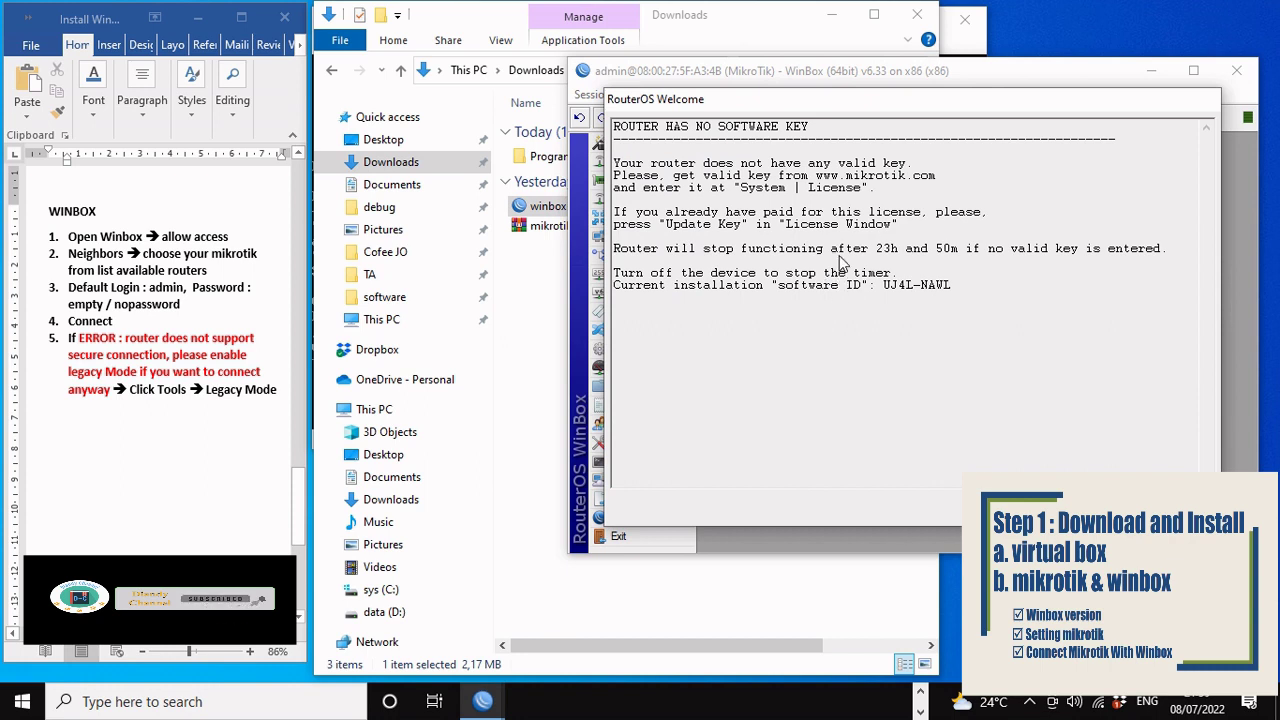
Step: Minimize File Explorer, check the VM console, then move aside and close the RouterOS Welcome notice
left_click(832, 17)
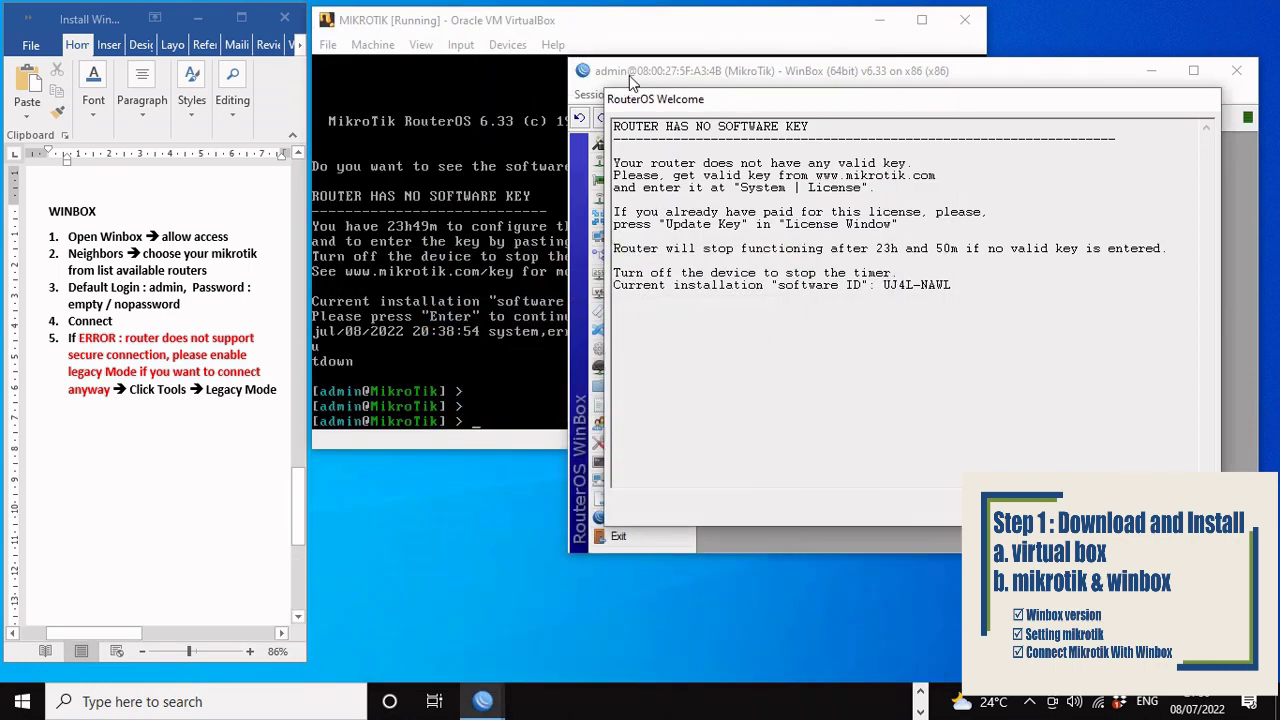
left_click(707, 24)
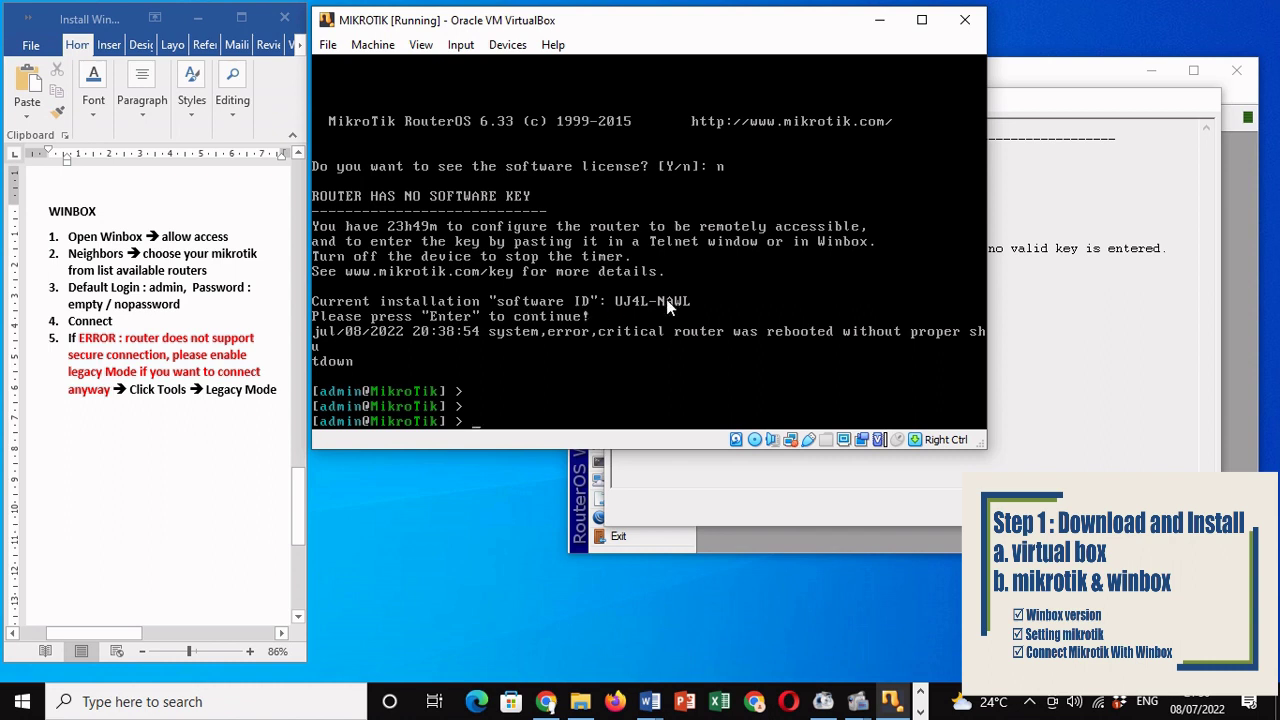
left_click(1121, 320)
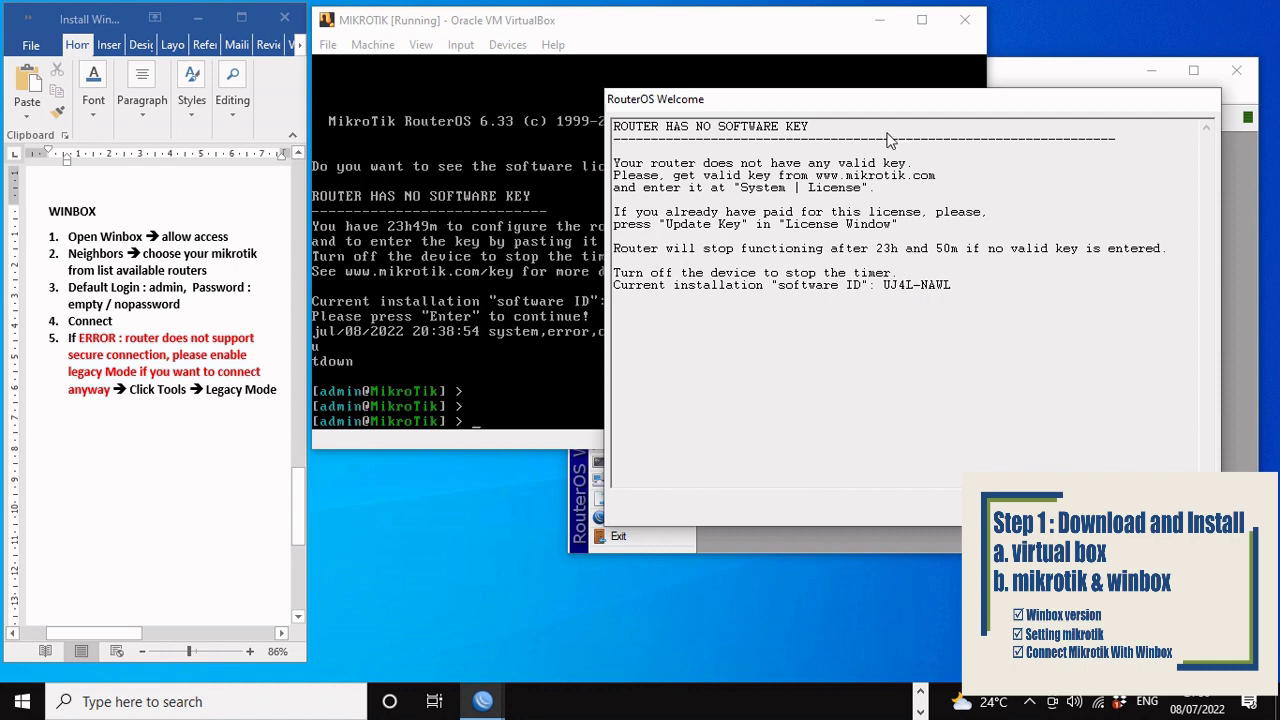
left_click_drag(881, 99, 983, 104)
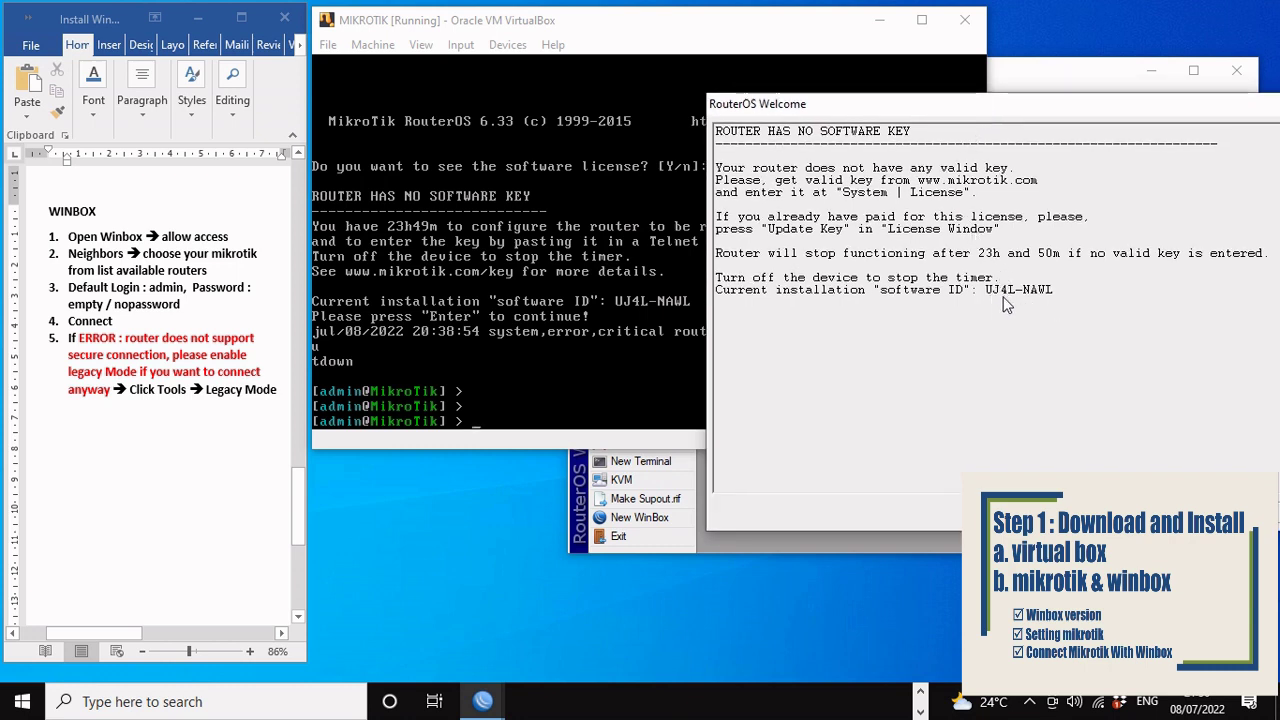
left_click_drag(1025, 113, 866, 97)
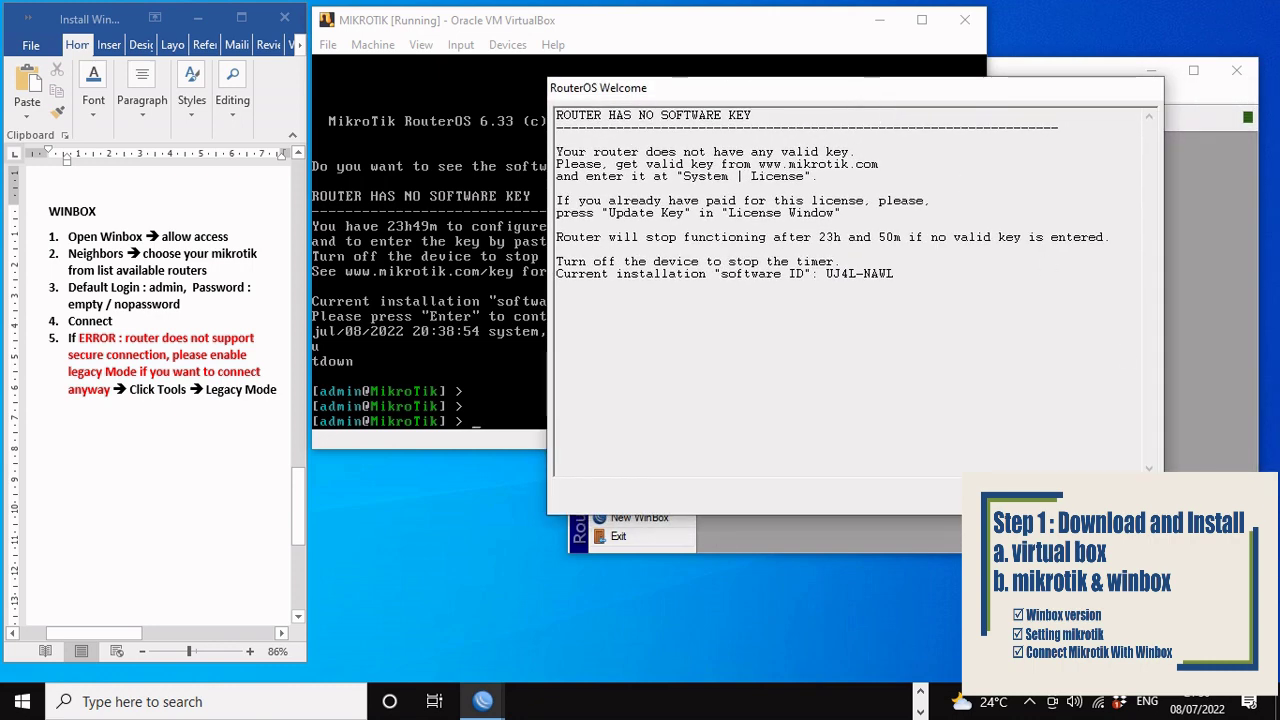
left_click(1116, 495)
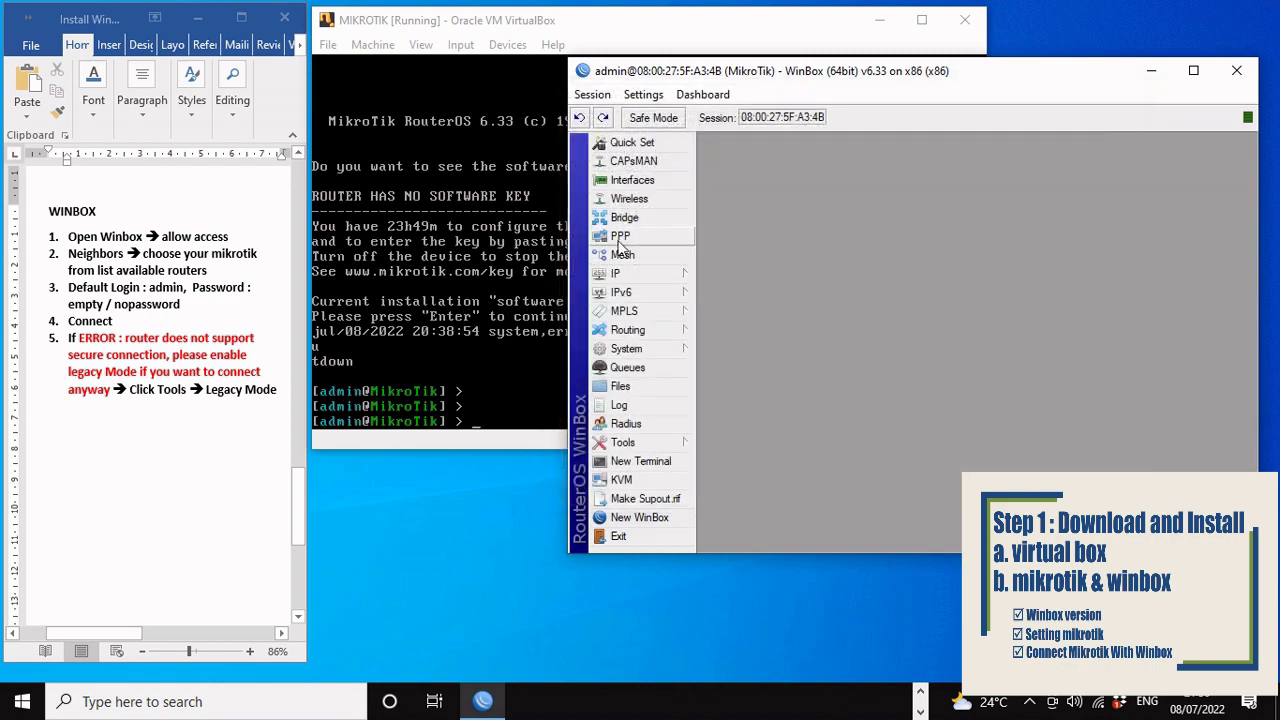
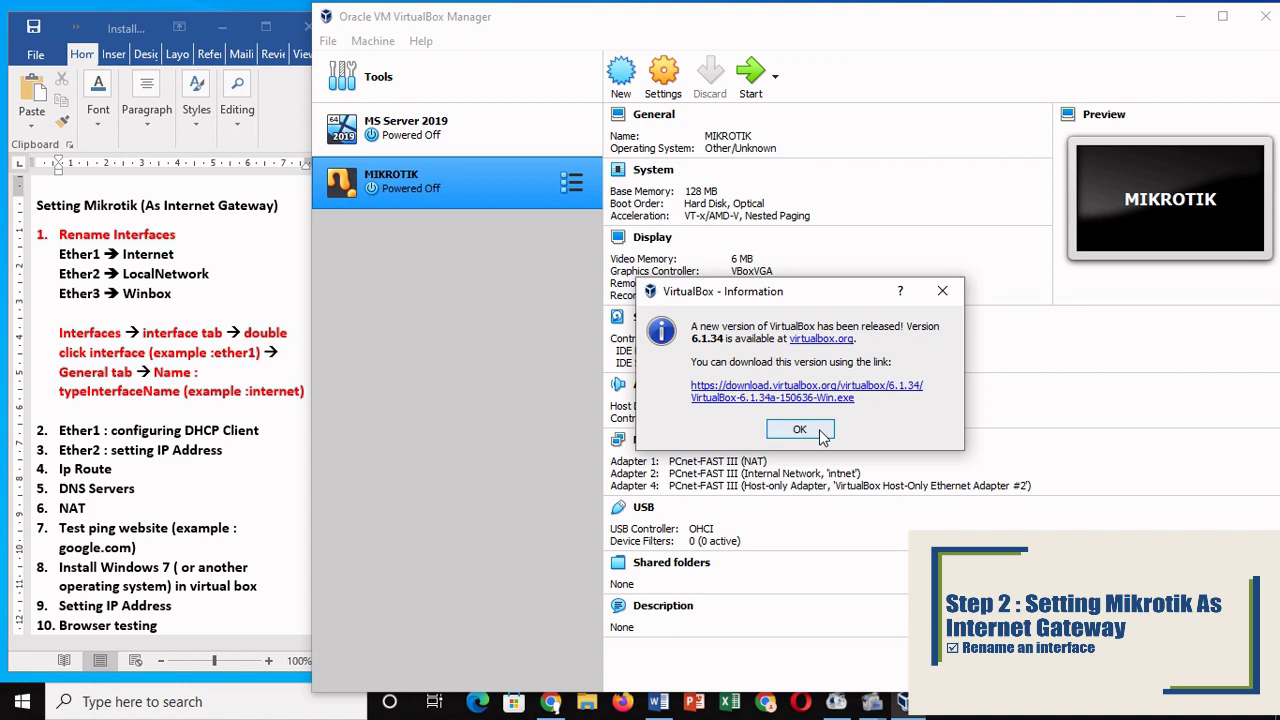
Step: Dismiss the update notice and boot the MIKROTIK VM to its MikroTik 6.33 login prompt
left_click(800, 430)
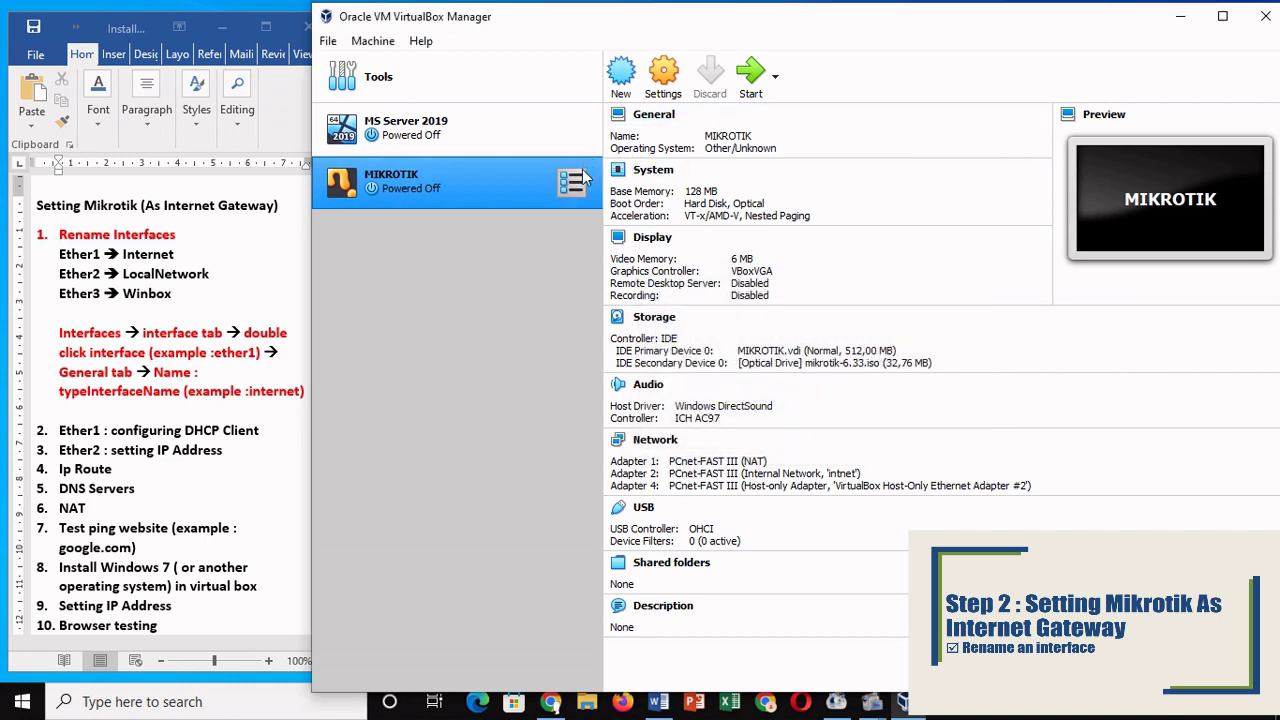
left_click(752, 88)
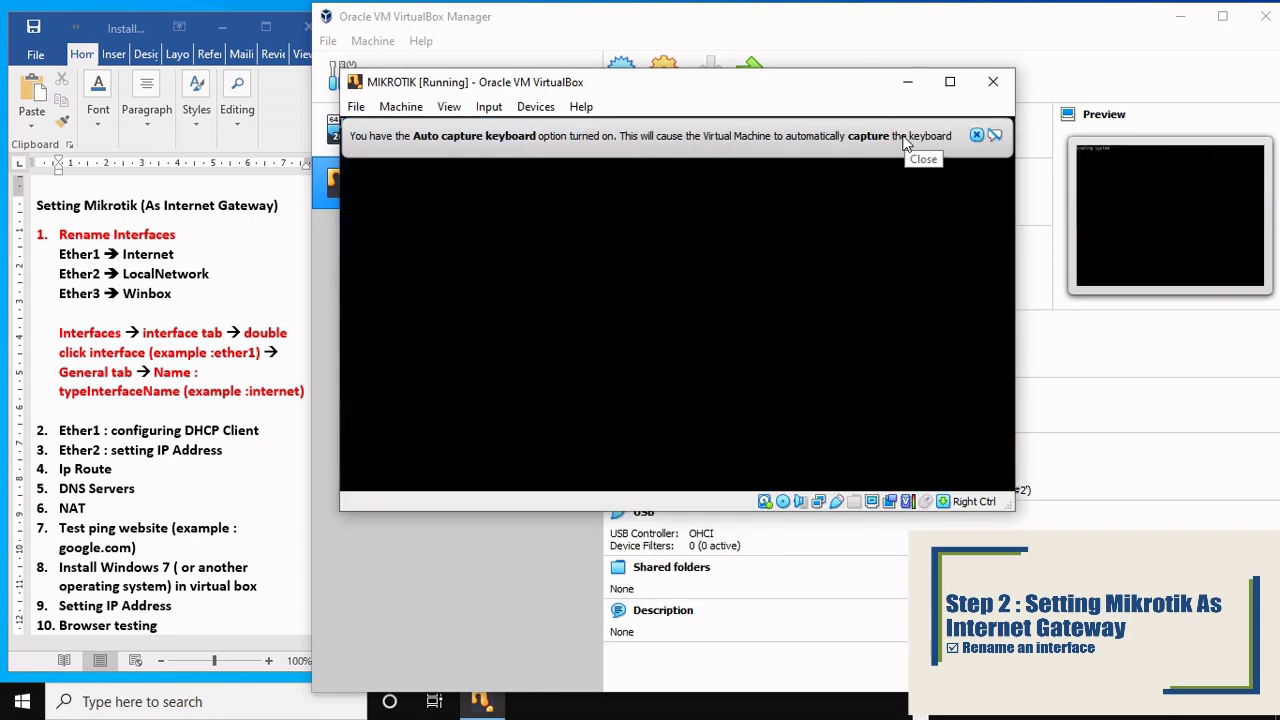
left_click(978, 137)
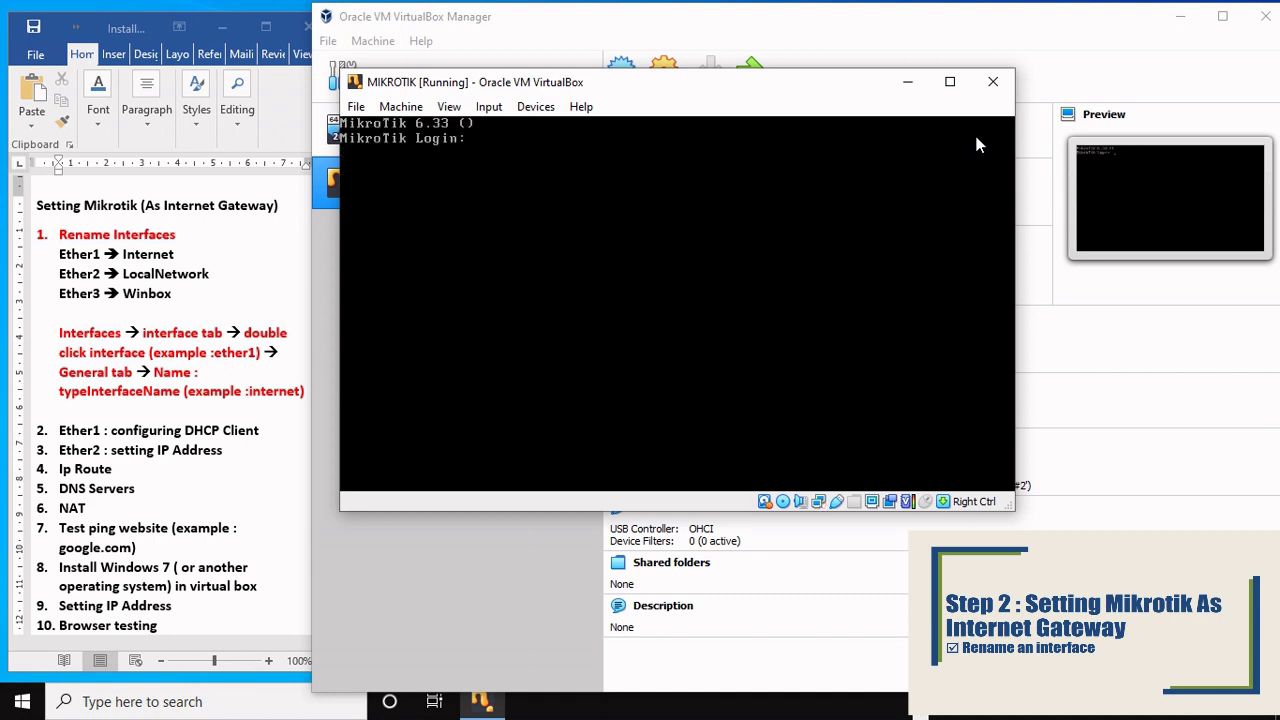
left_click_drag(841, 91, 1091, 157)
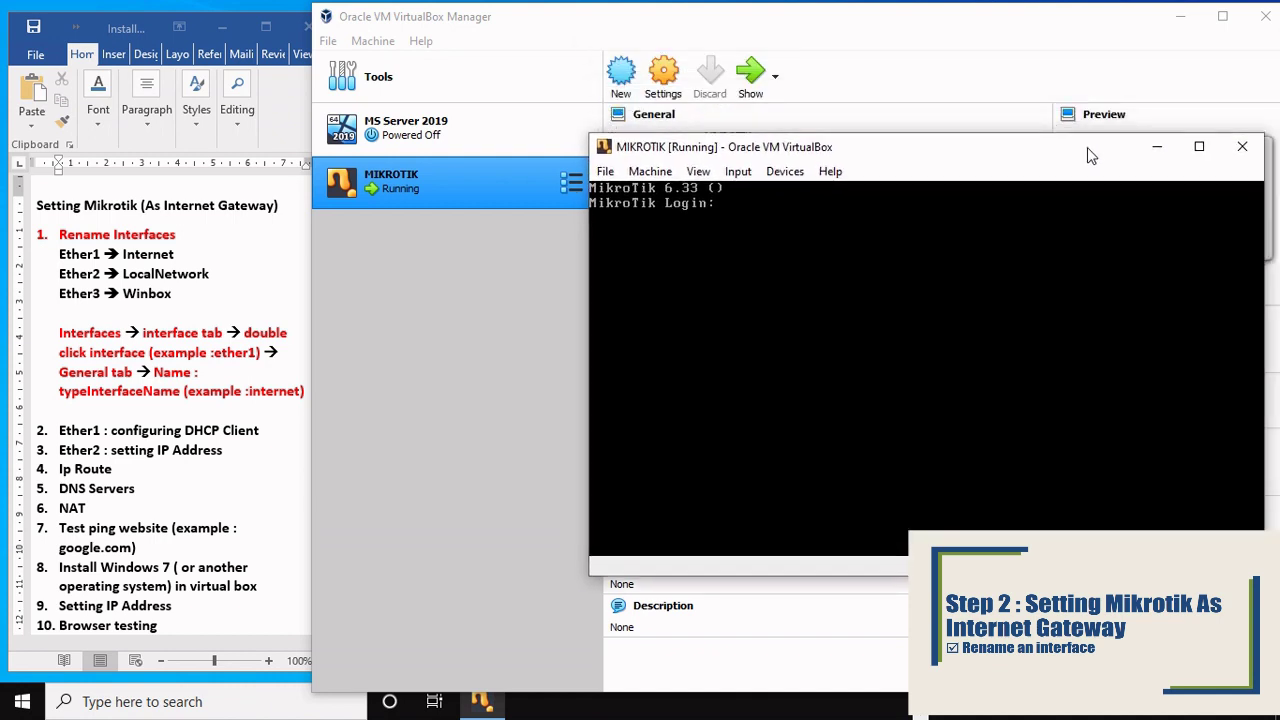
Step: Launch winbox64, connect to the router by its MAC address, and dismiss the licence notice
left_click(205, 702)
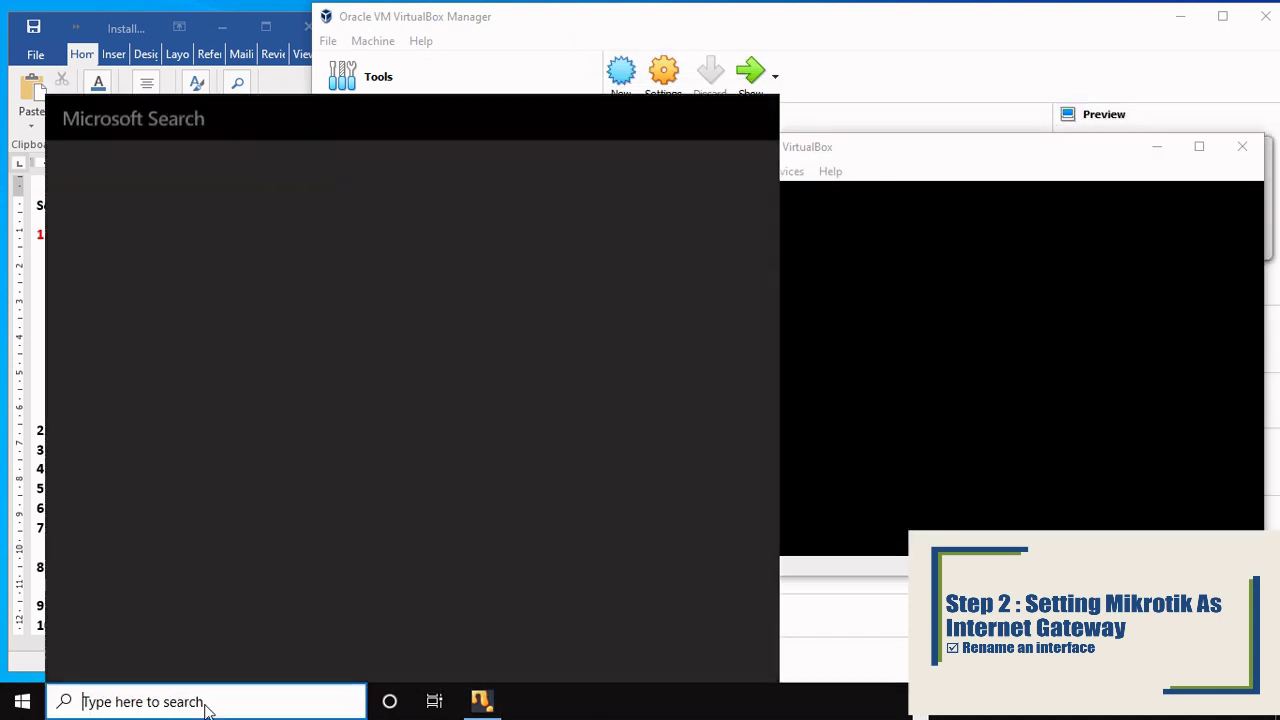
type("winbox")
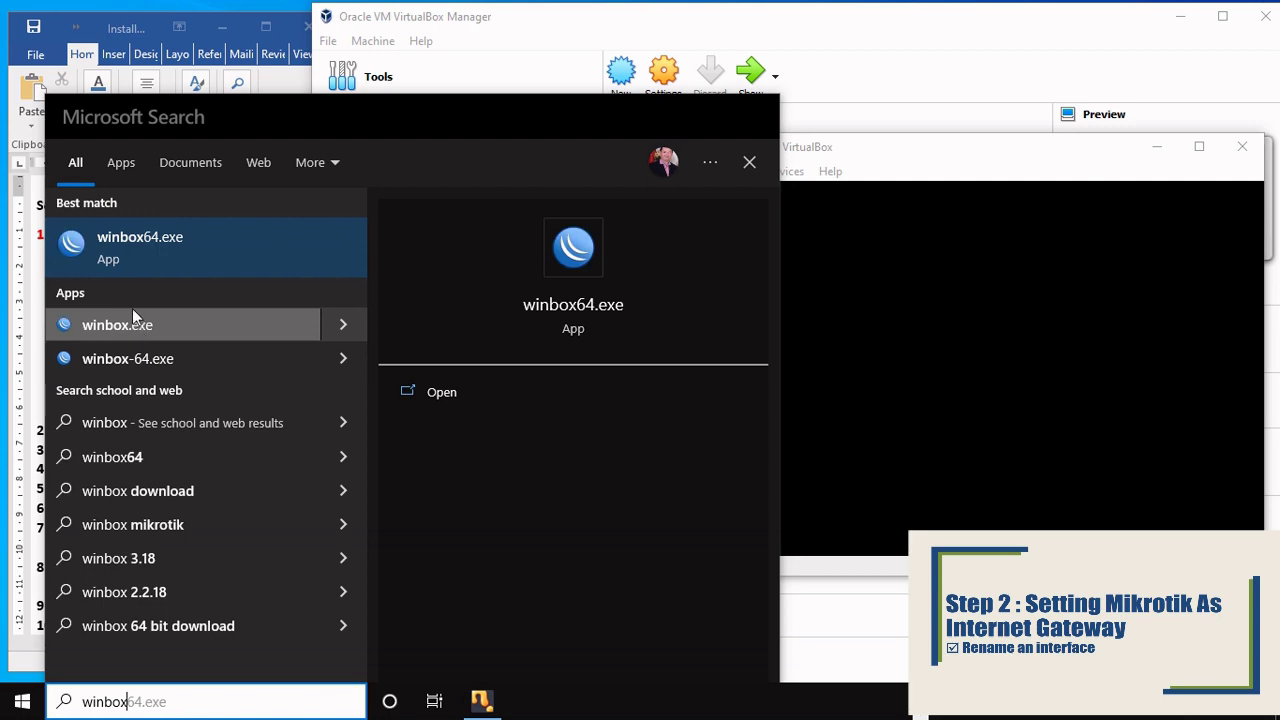
left_click(120, 355)
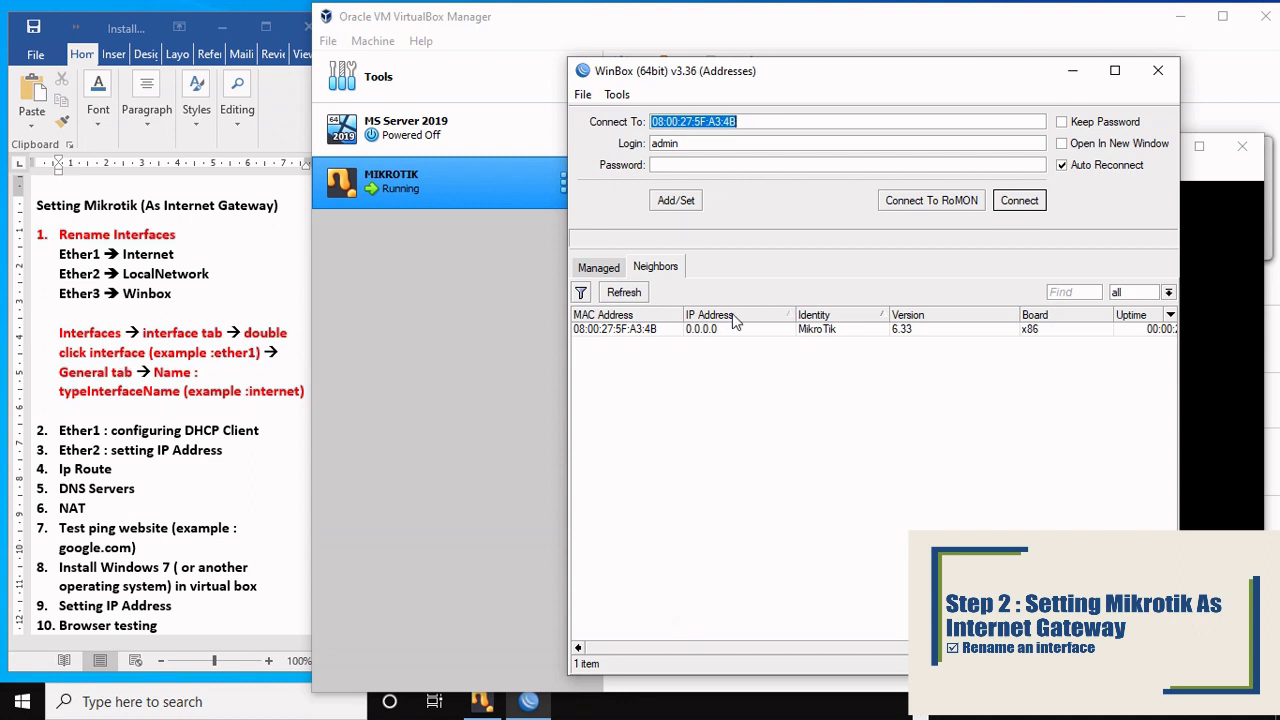
left_click(1020, 201)
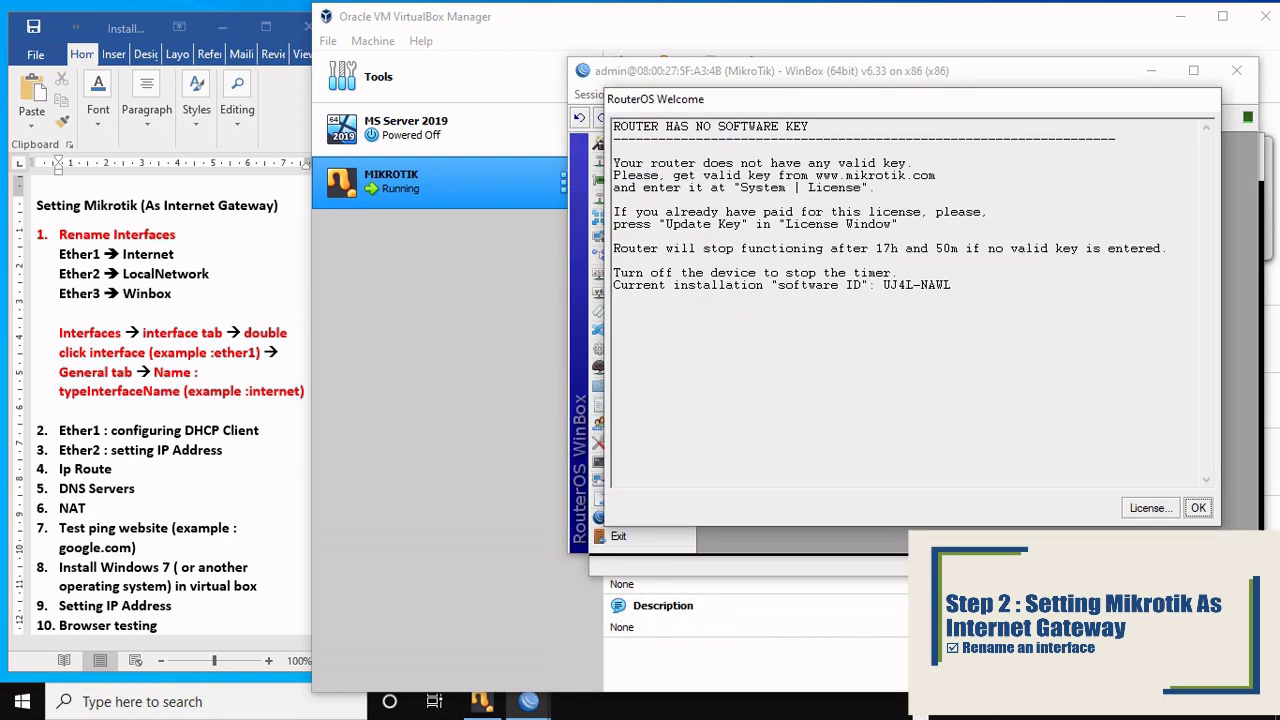
left_click(1200, 508)
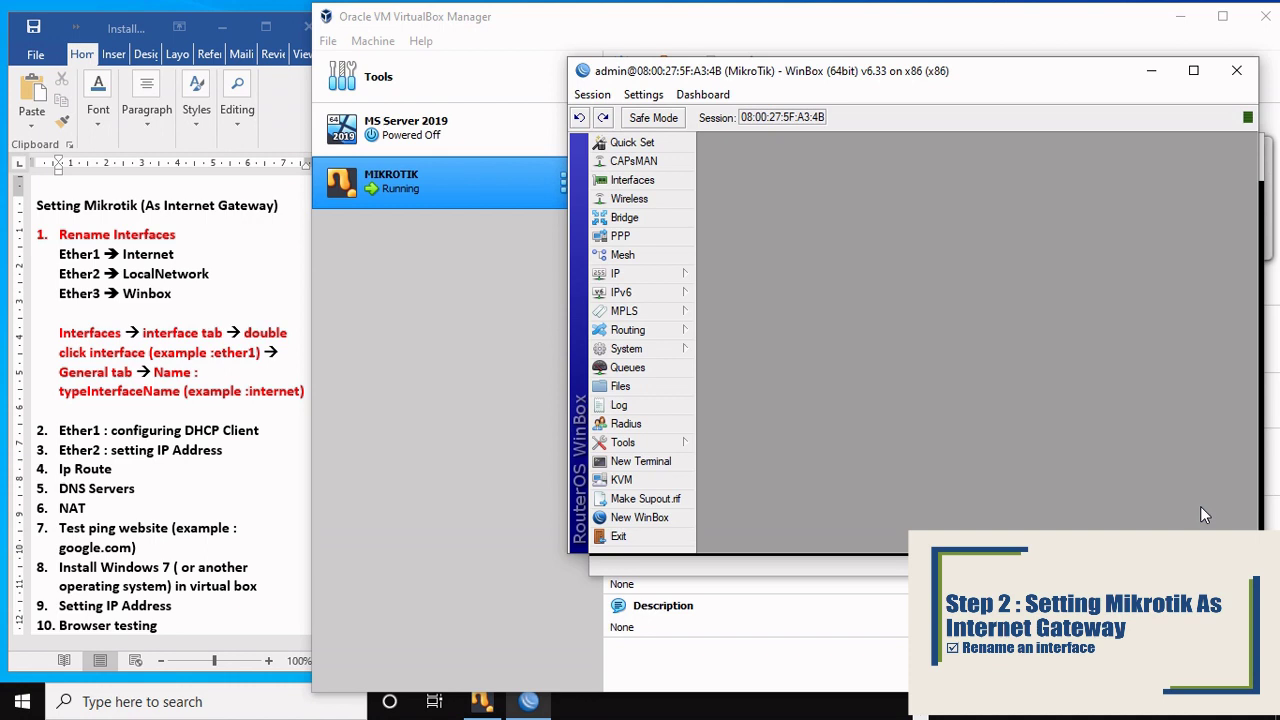
Step: Open the Interface List and rename ether1 to internet
left_click(634, 188)
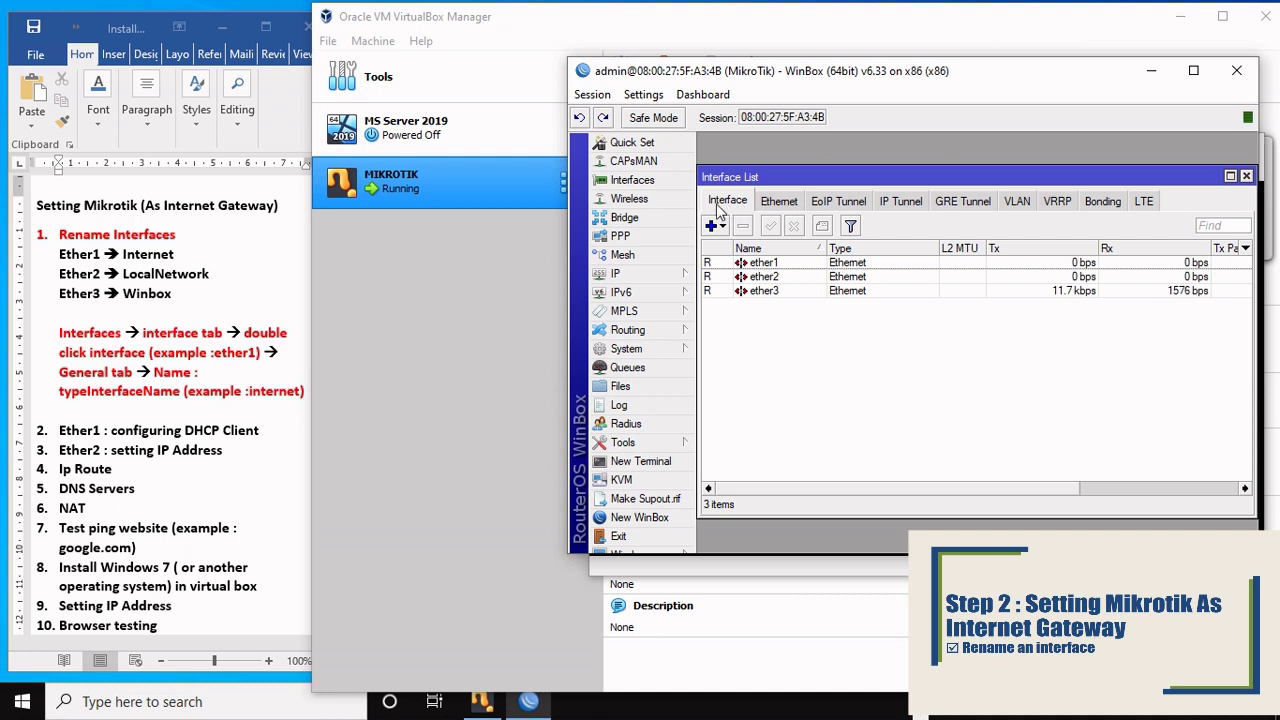
left_click(758, 264)
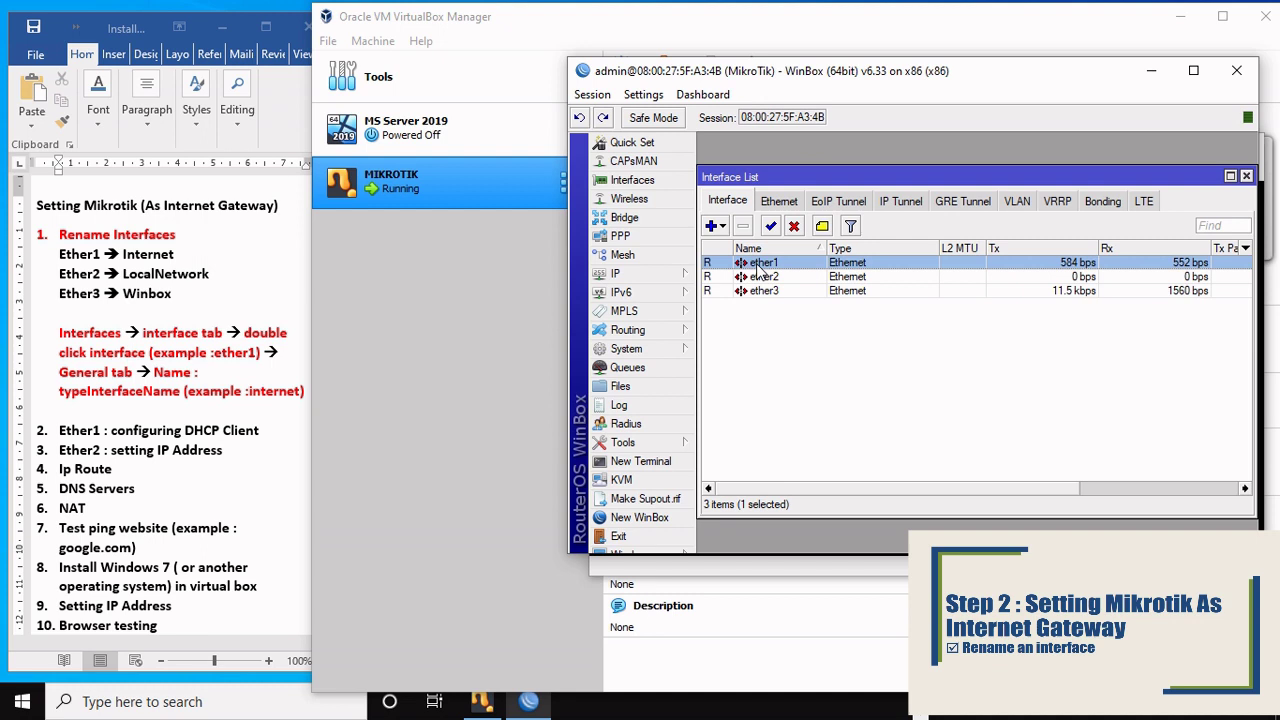
double_click(758, 266)
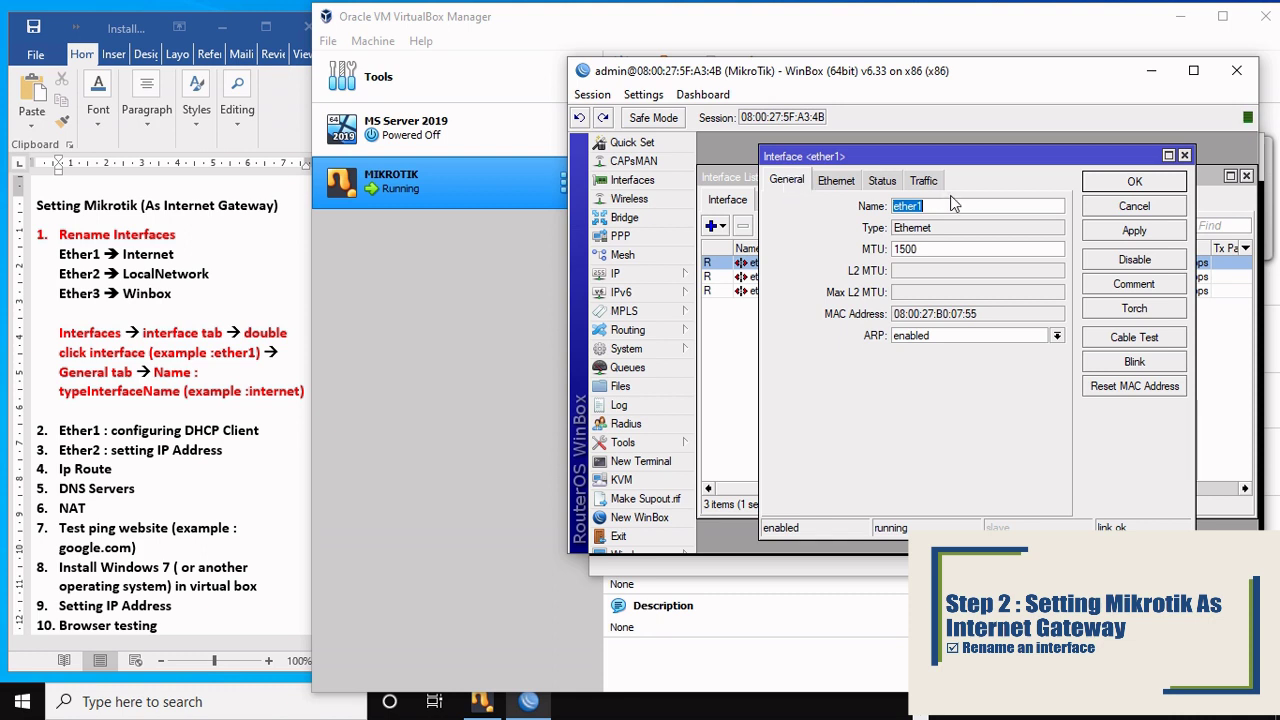
left_click(937, 205)
double_click(937, 205)
key("BackSpace")
left_click(1138, 183)
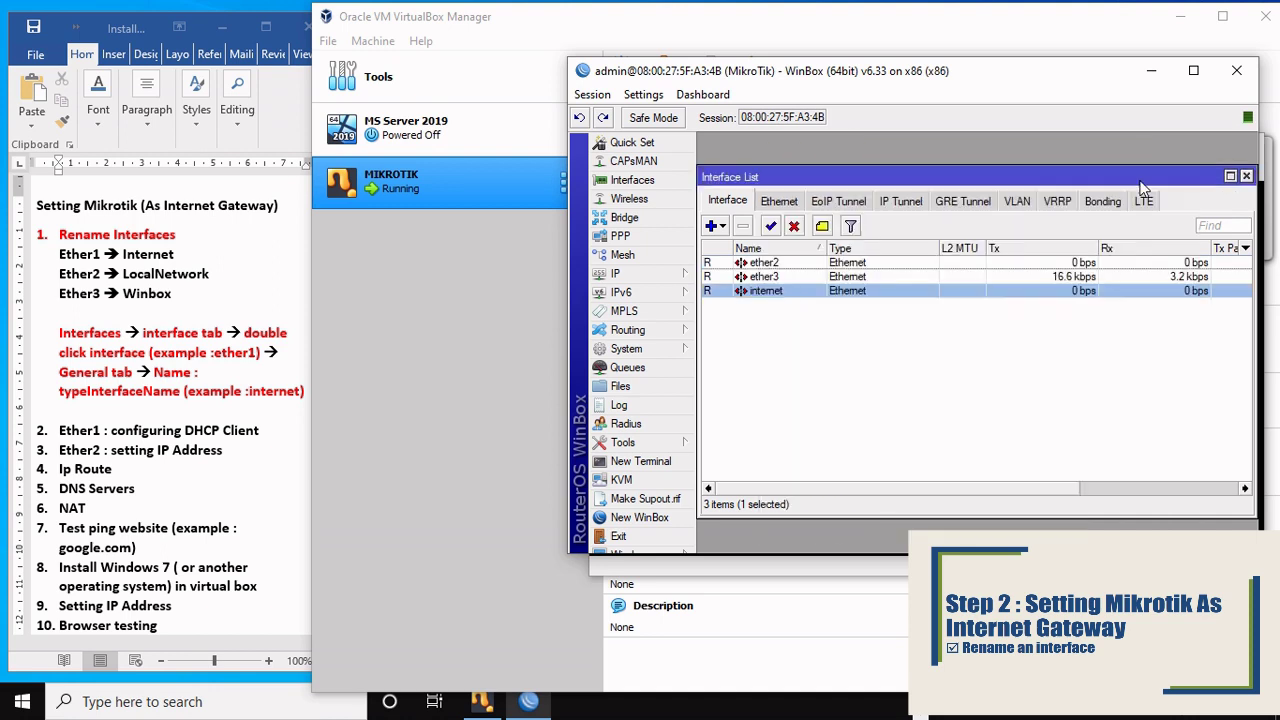
Step: Rename ether2 to localnetwork and ether3 to winbox
double_click(764, 264)
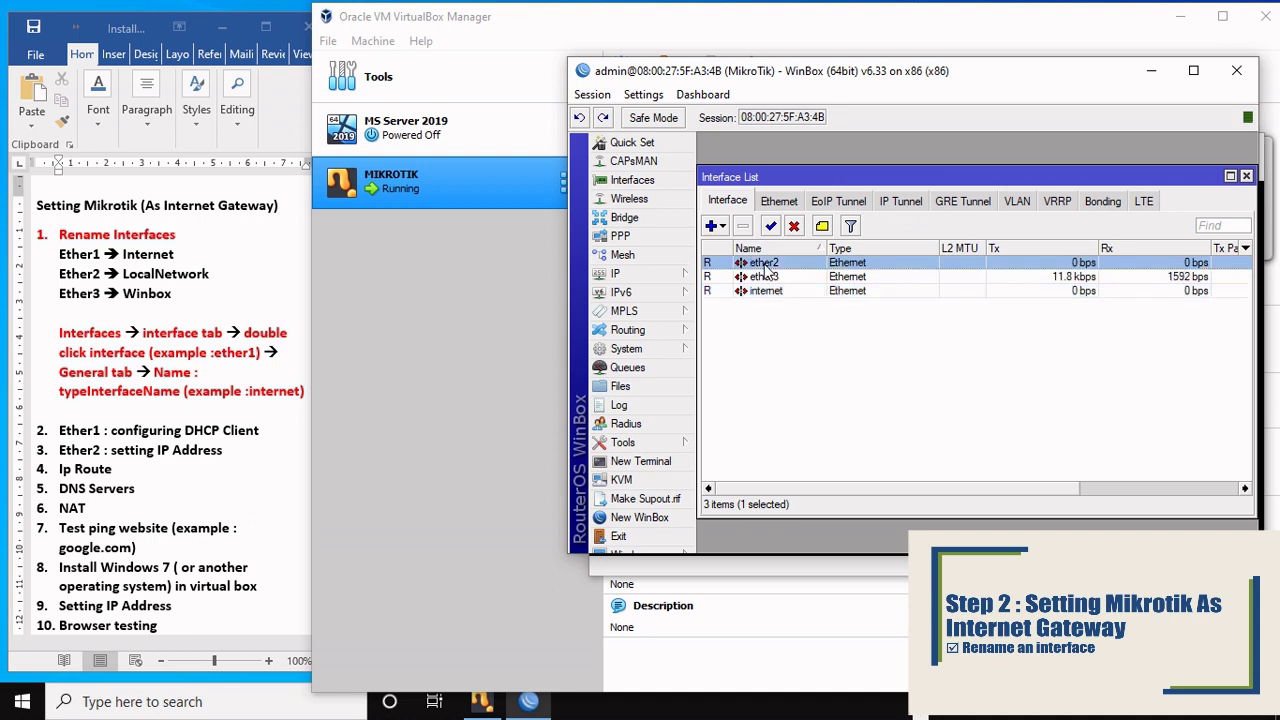
type("localnetwork")
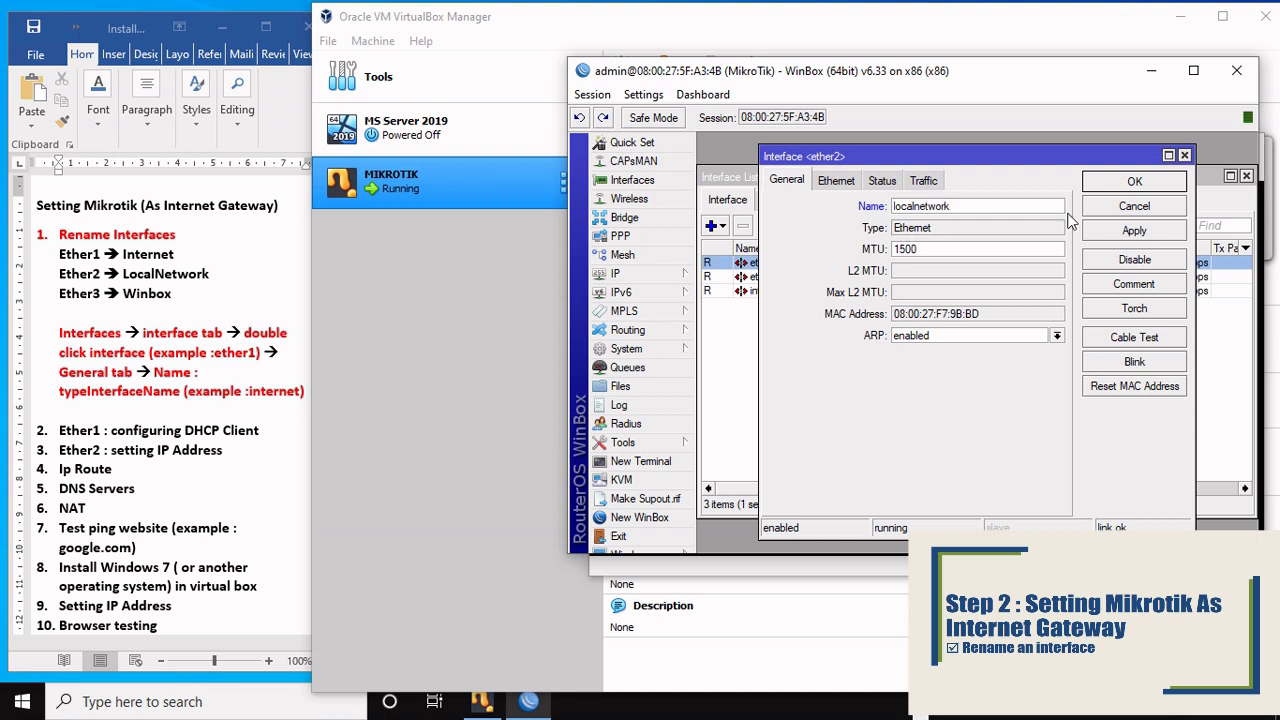
left_click(1155, 189)
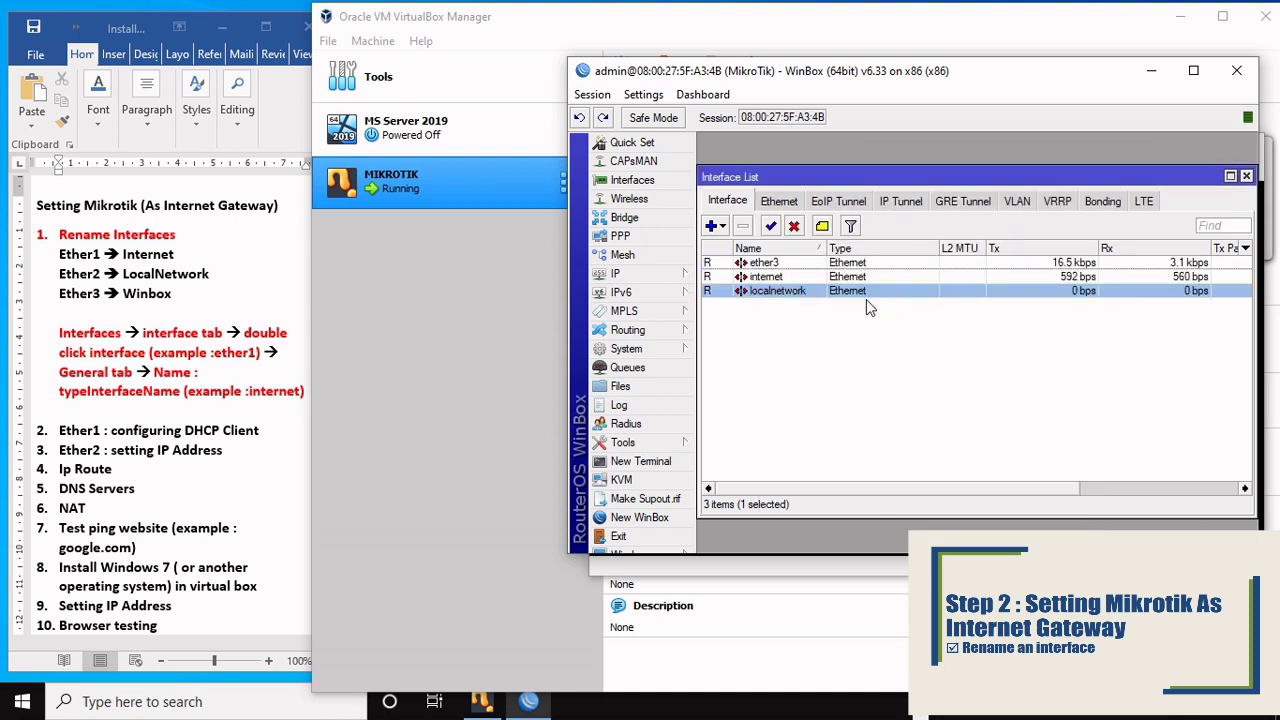
double_click(764, 263)
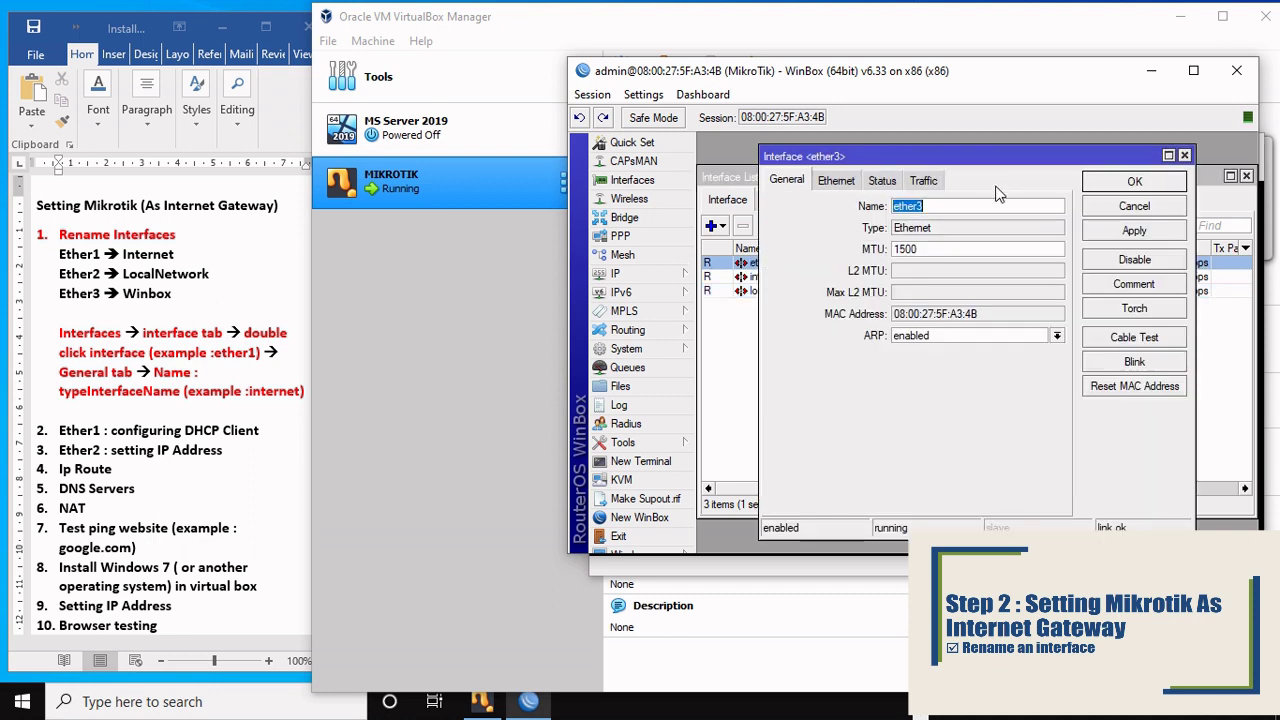
type("winbox")
left_click(1106, 181)
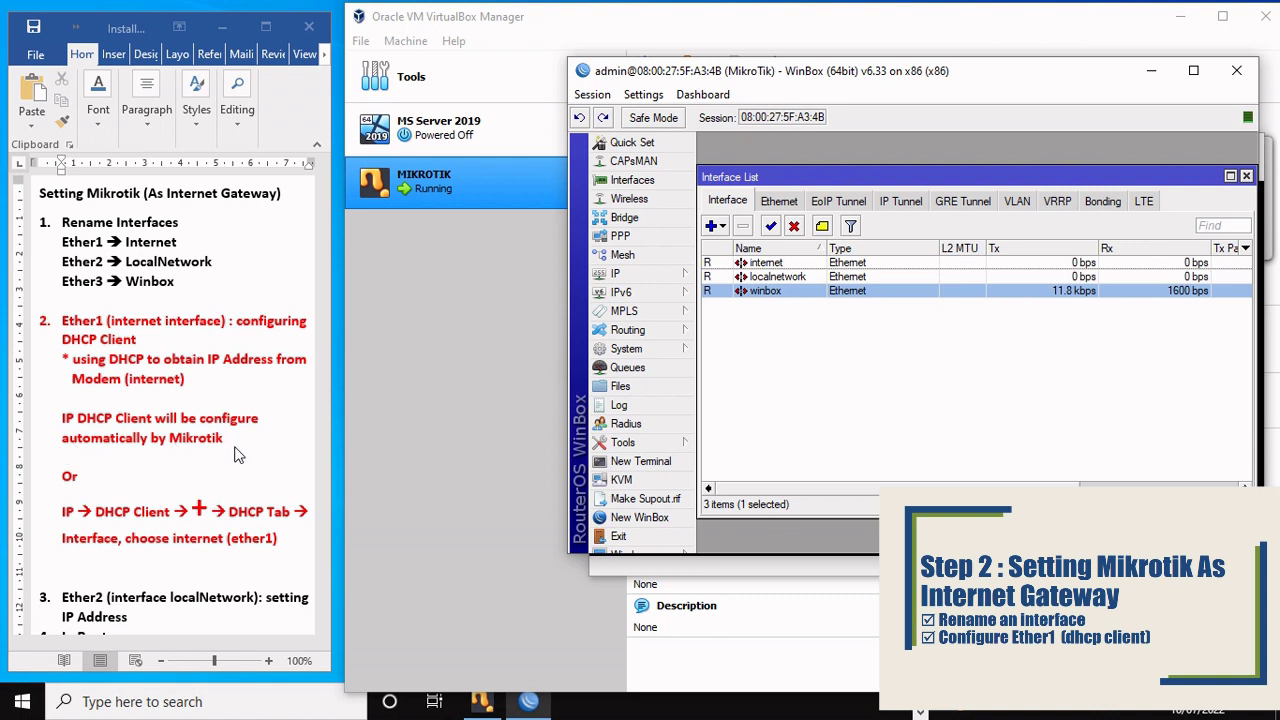
Step: In IP > DHCP Client, confirm internet as the client interface, then close the new-client form
left_click(617, 276)
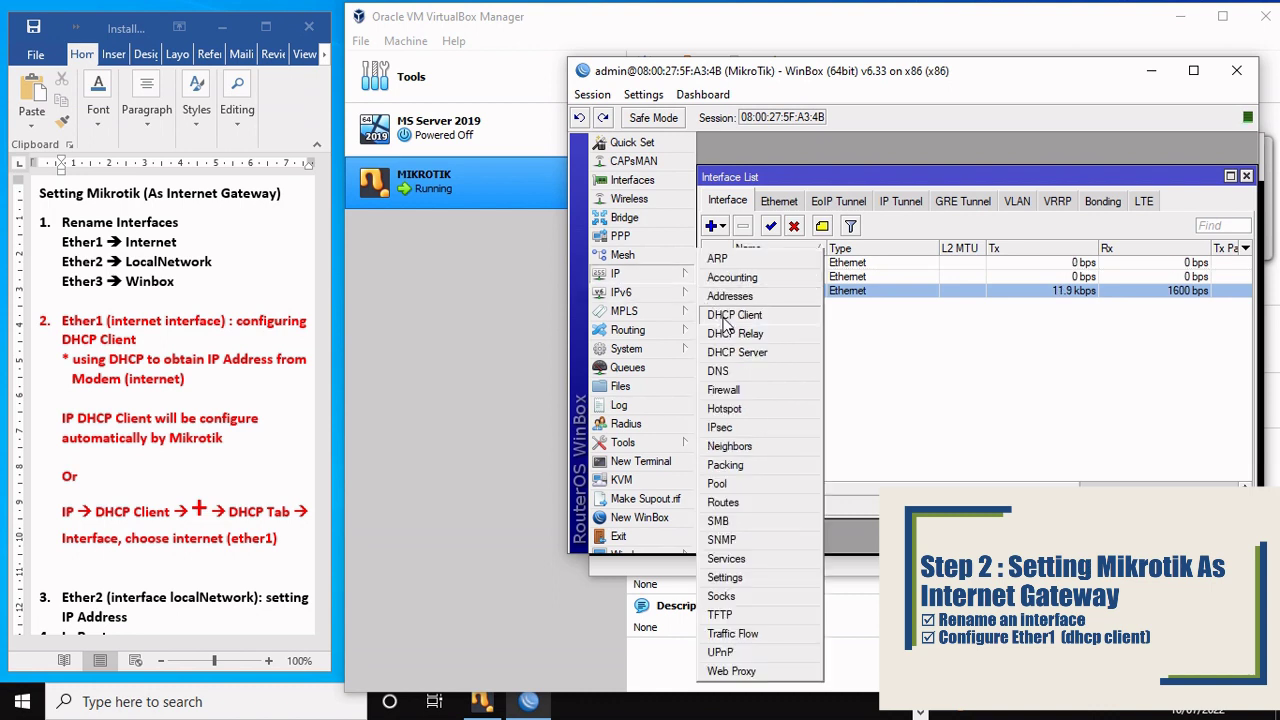
left_click(741, 320)
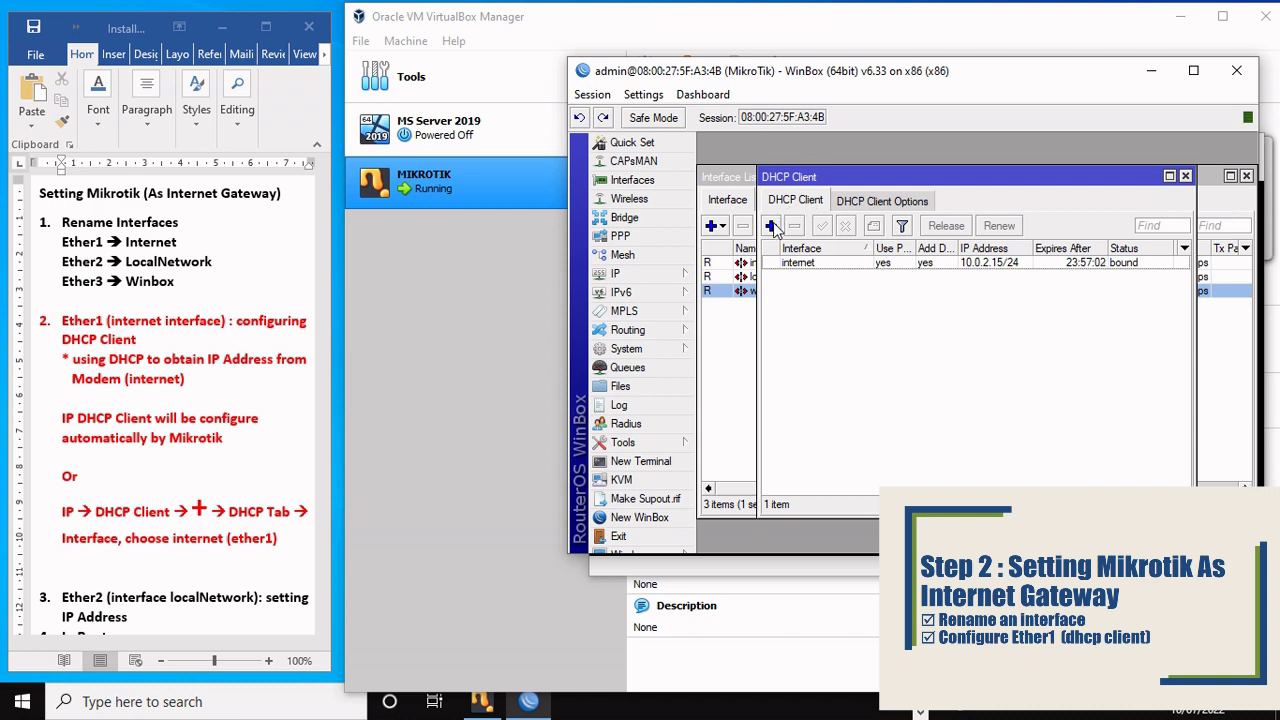
left_click(771, 225)
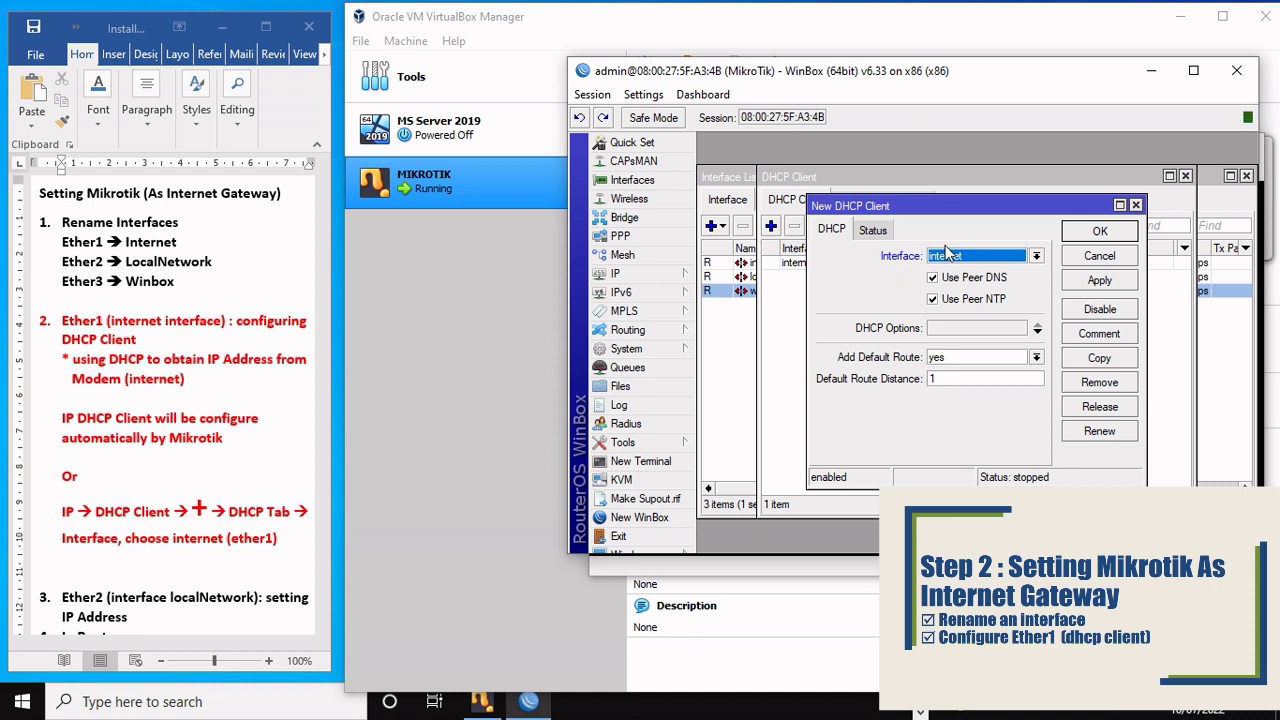
left_click(1036, 257)
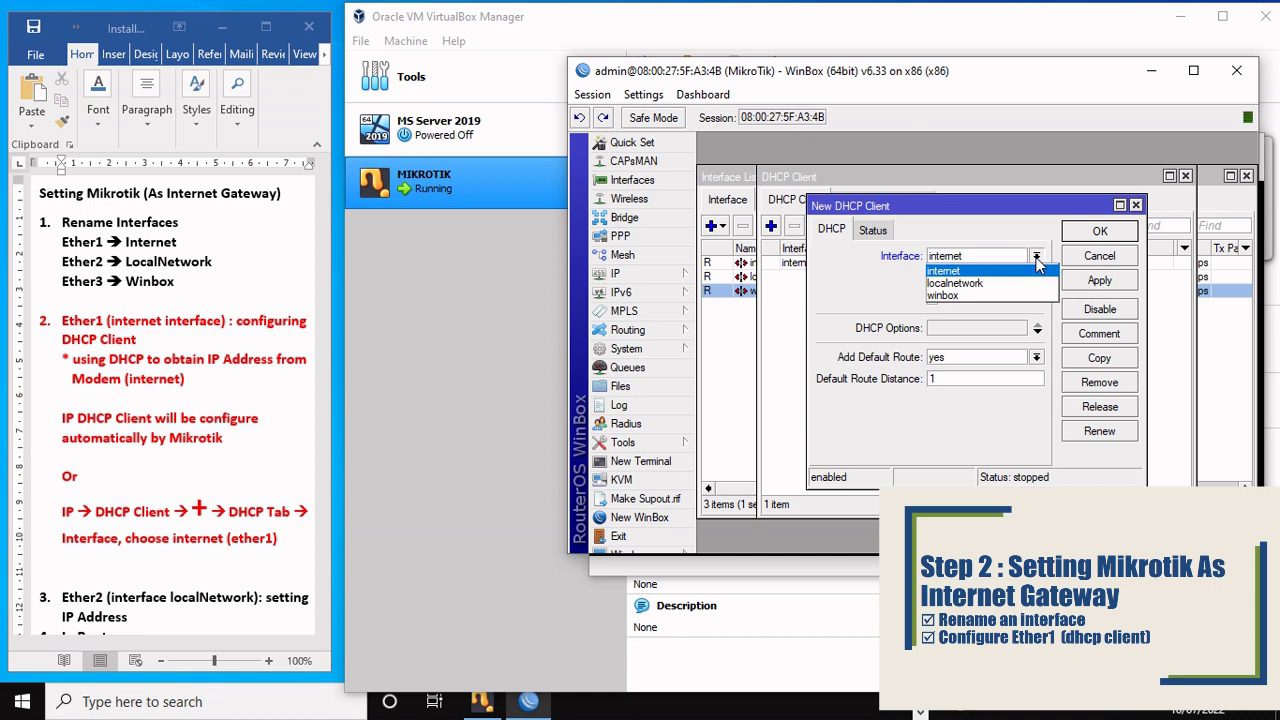
left_click(952, 272)
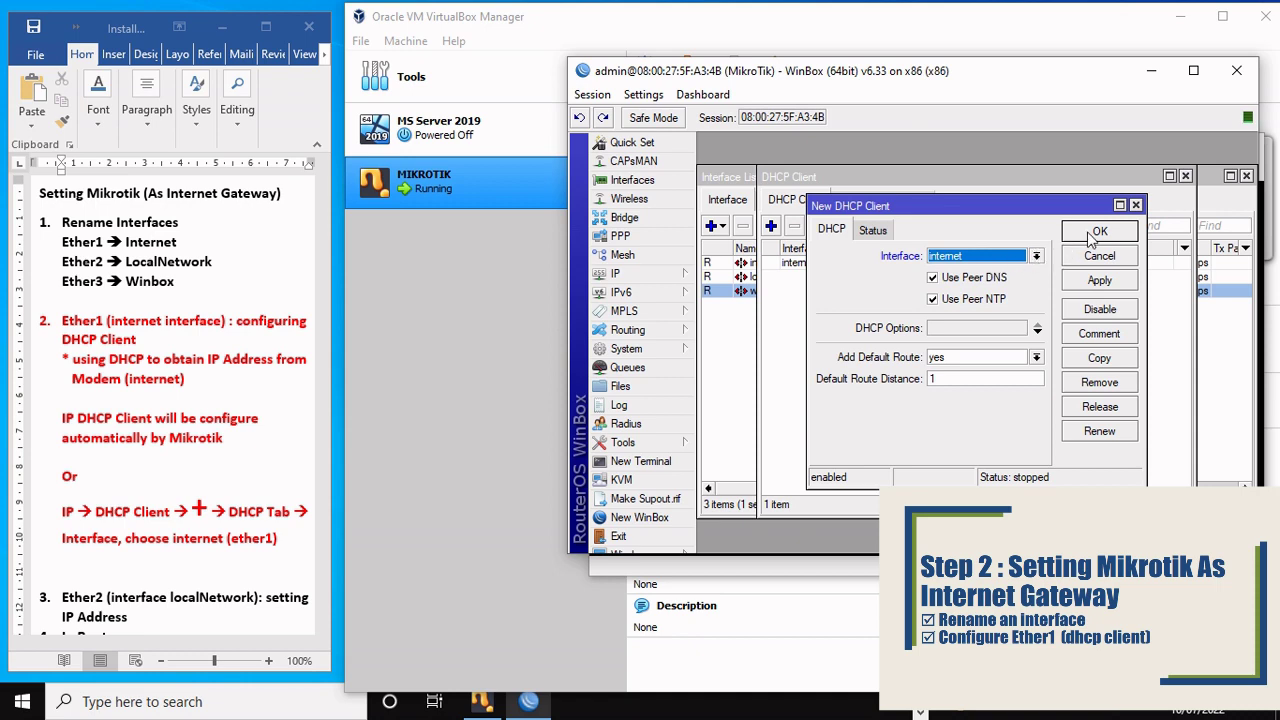
left_click(1136, 205)
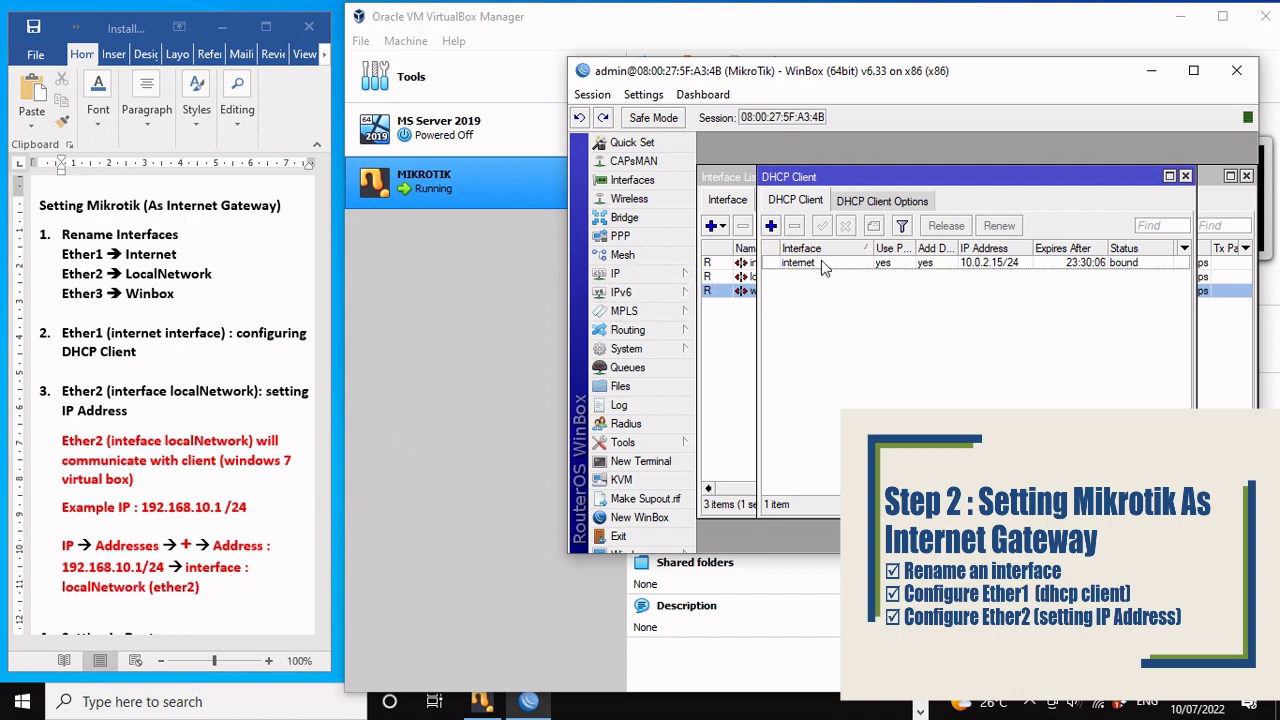
Step: Add address 192.168.10.1/24 in IP > Addresses, assigned to the localnetwork interface
left_click(605, 276)
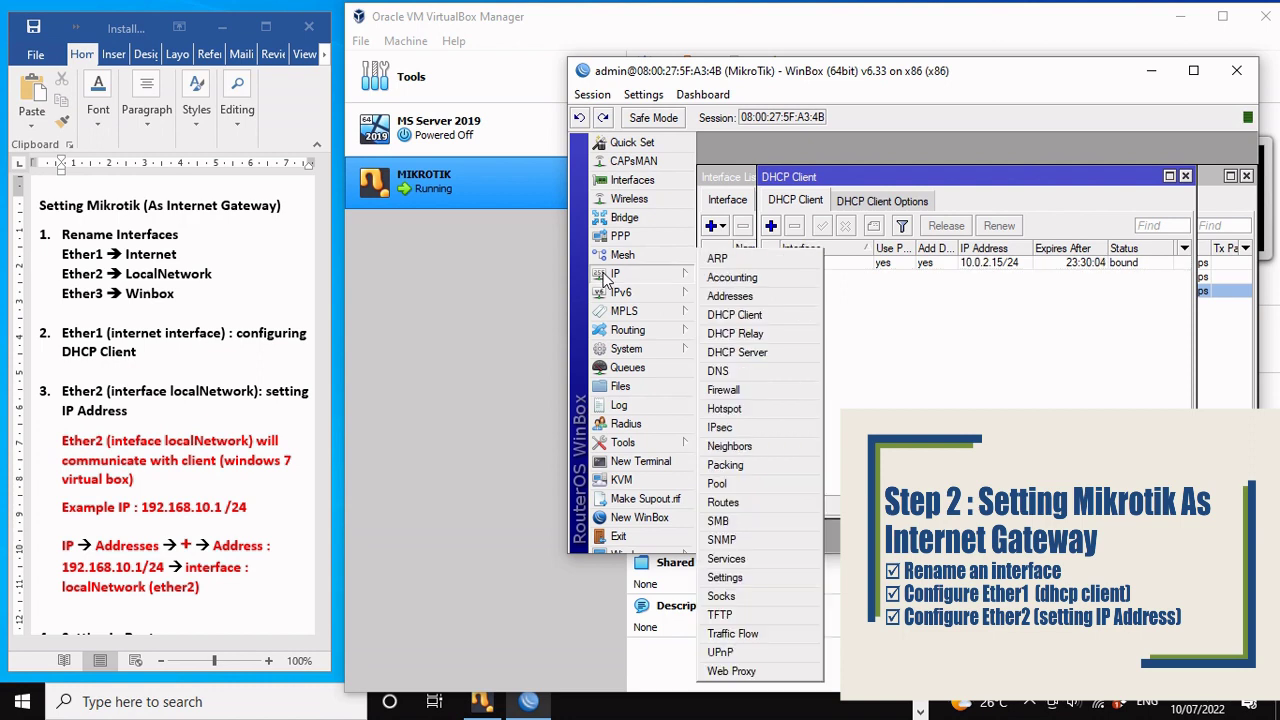
left_click(748, 302)
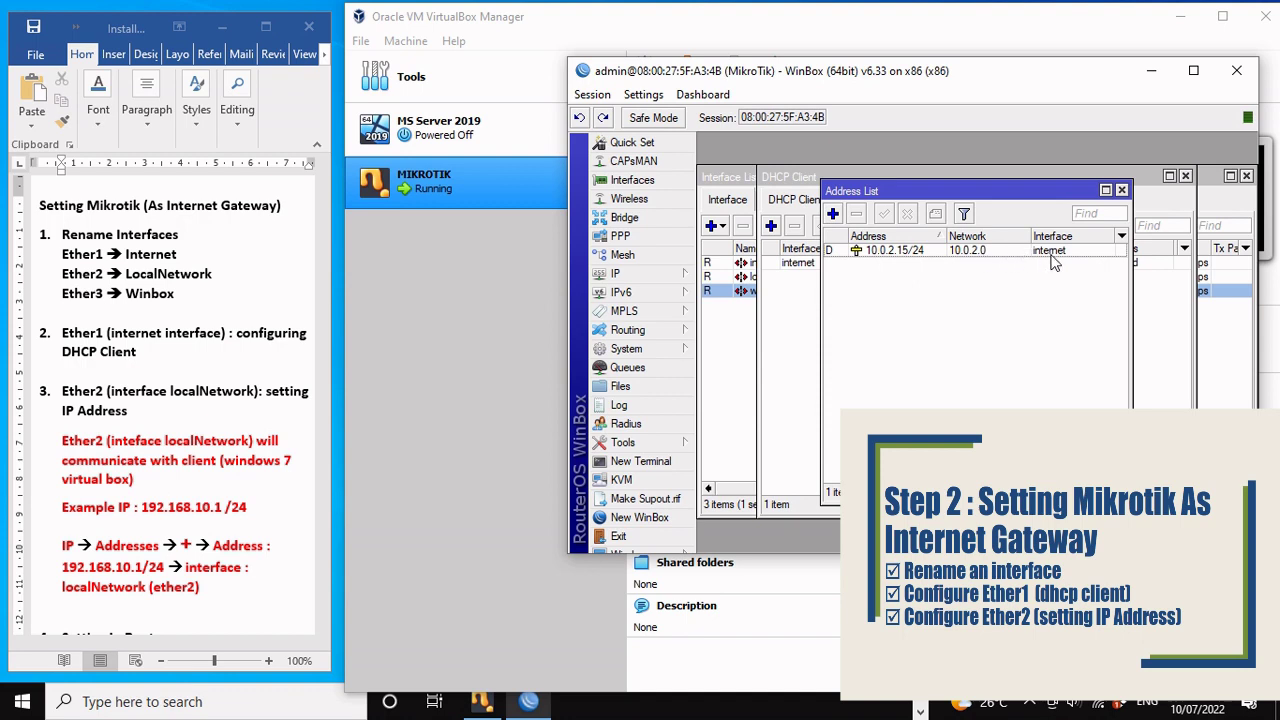
left_click(834, 215)
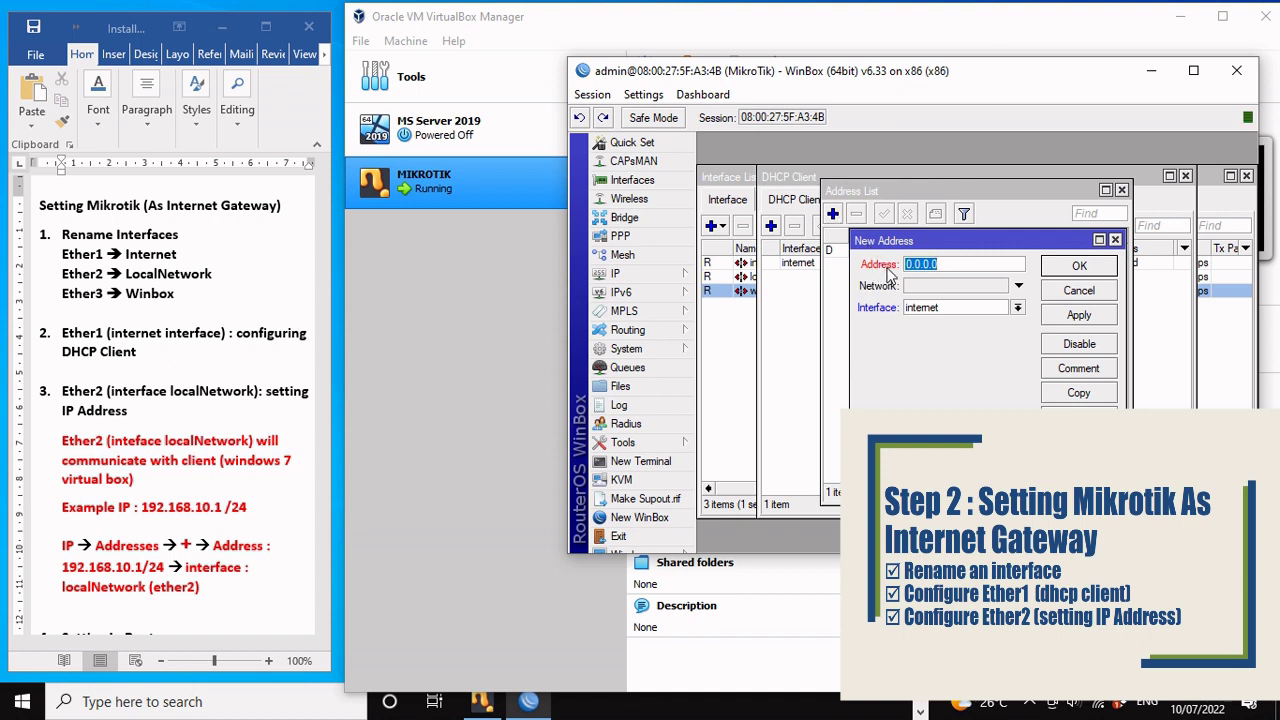
type("192.168.10.1/24")
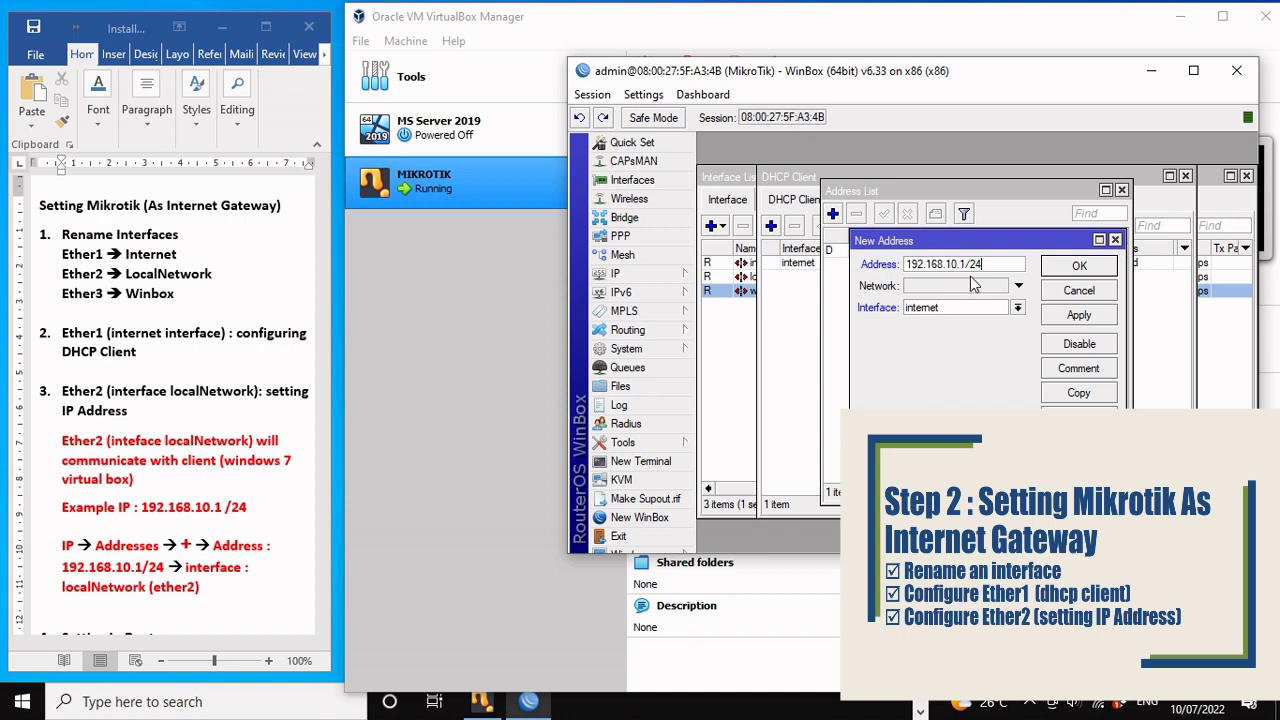
left_click(931, 313)
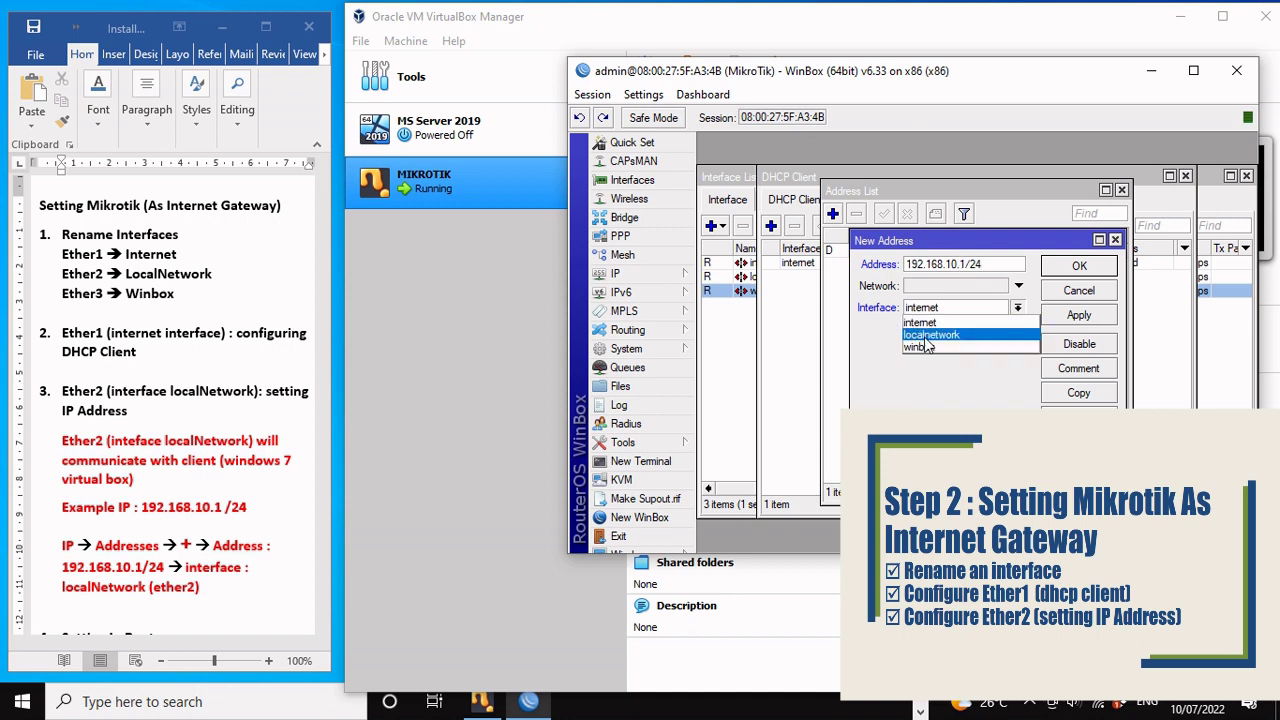
left_click(926, 337)
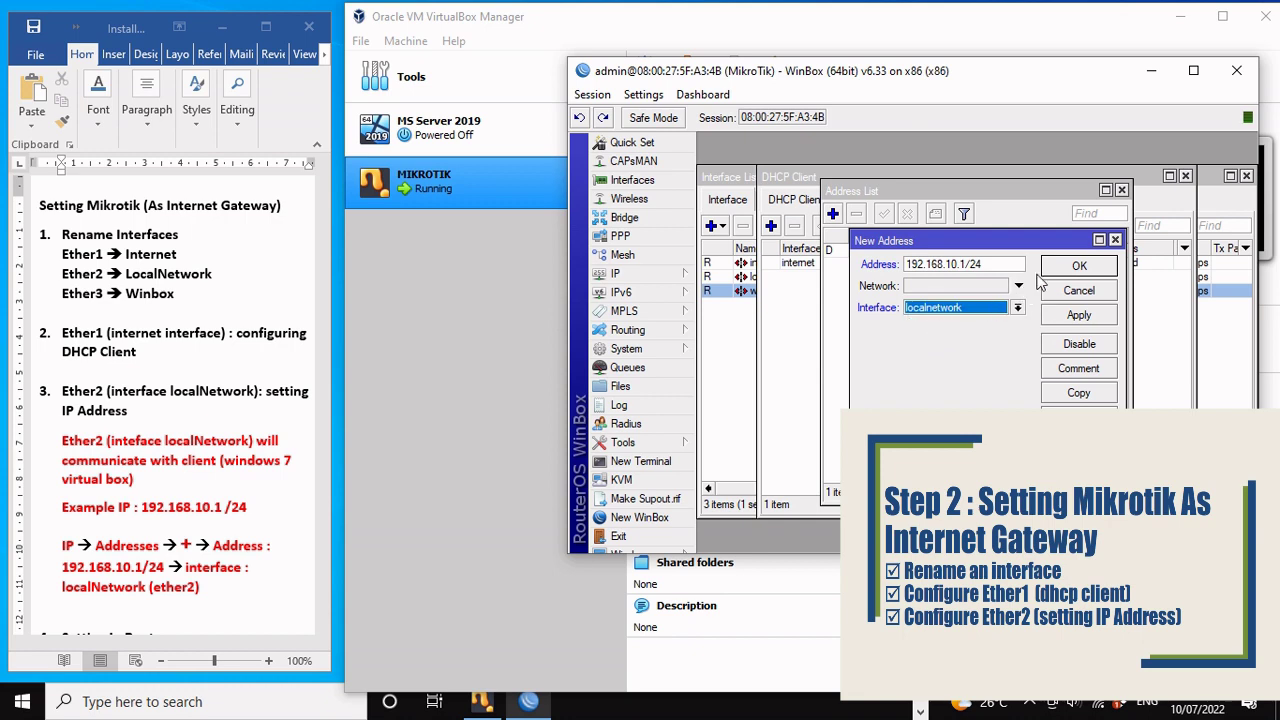
left_click(1078, 266)
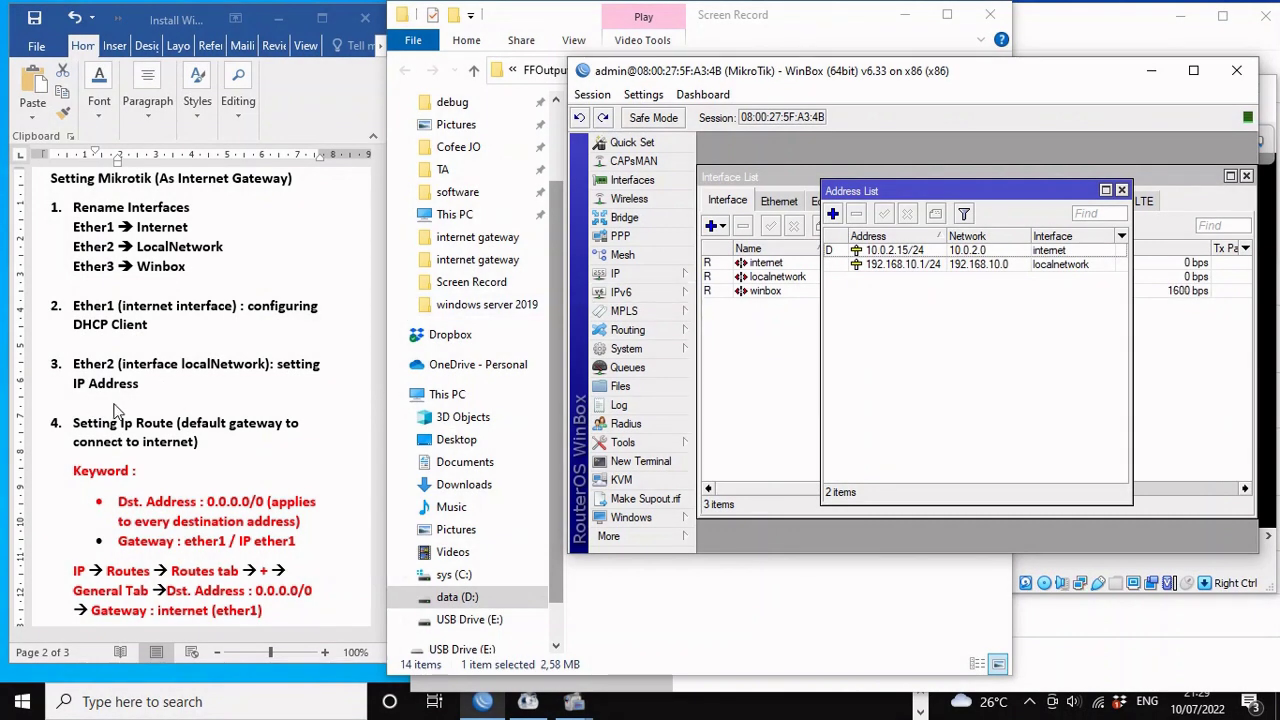
Step: Check the IP route notes and start a new route in IP > Routes
left_click(108, 430)
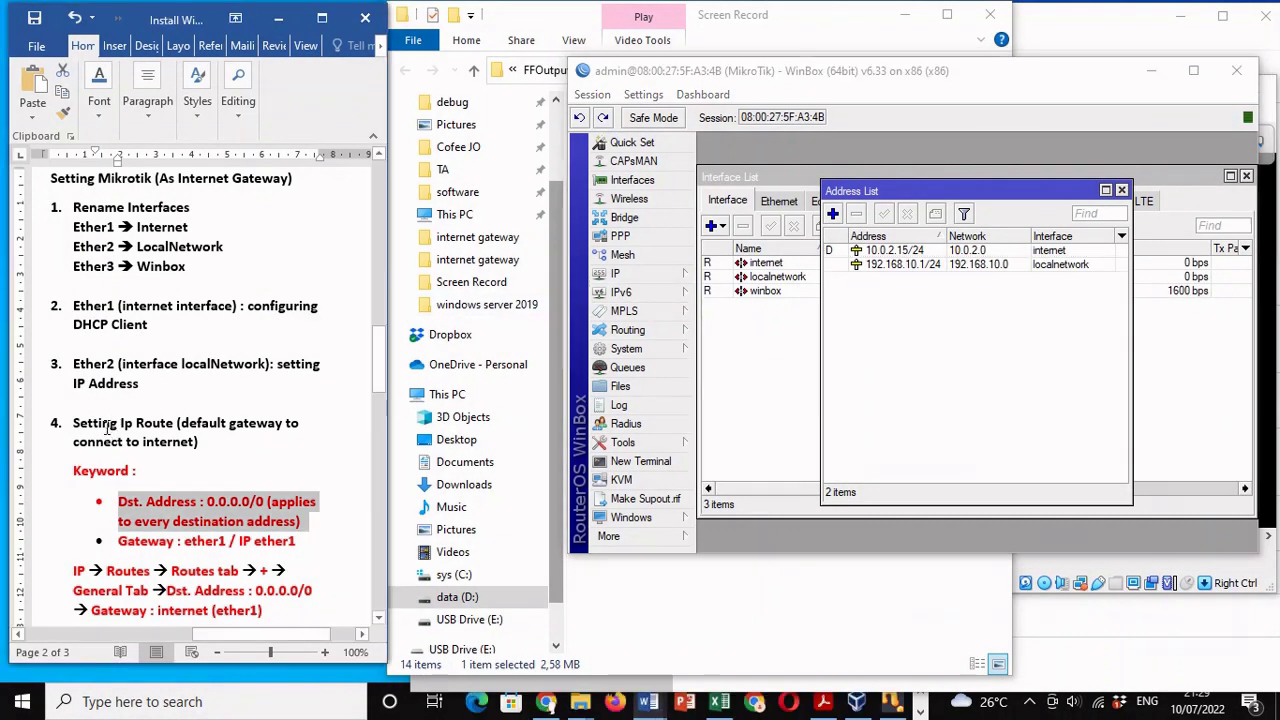
triple_click(108, 430)
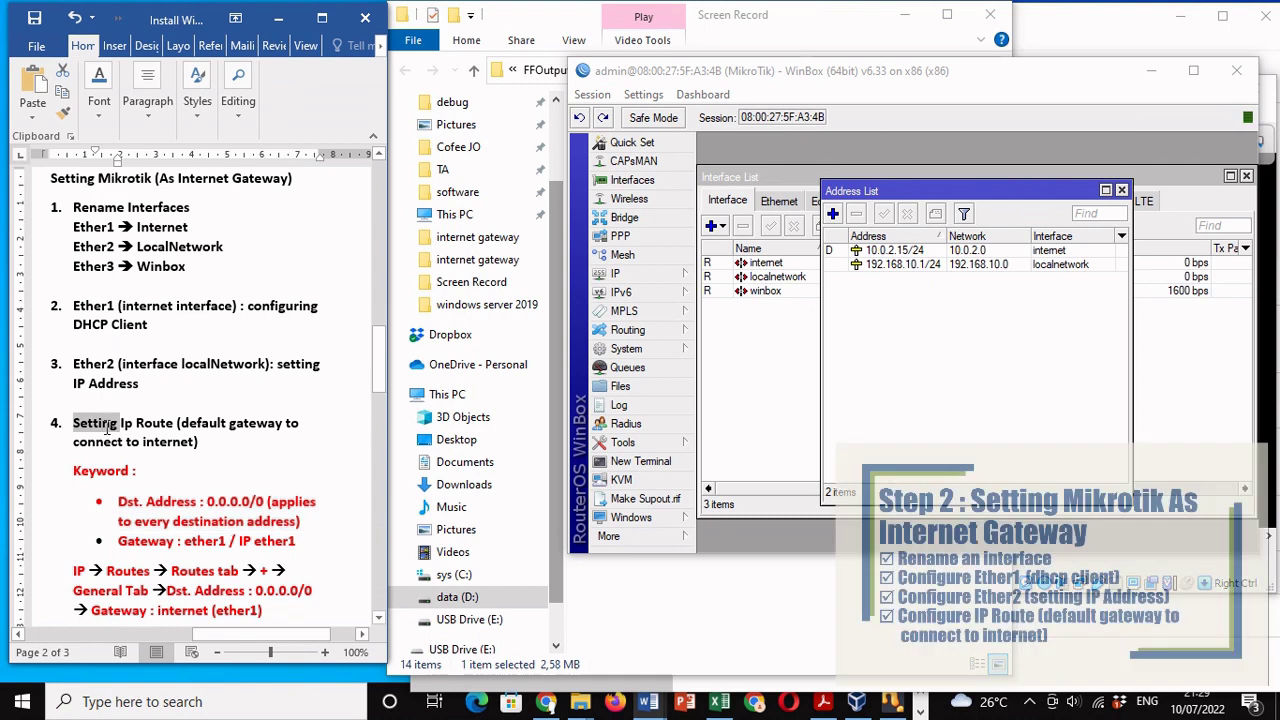
left_click(221, 458)
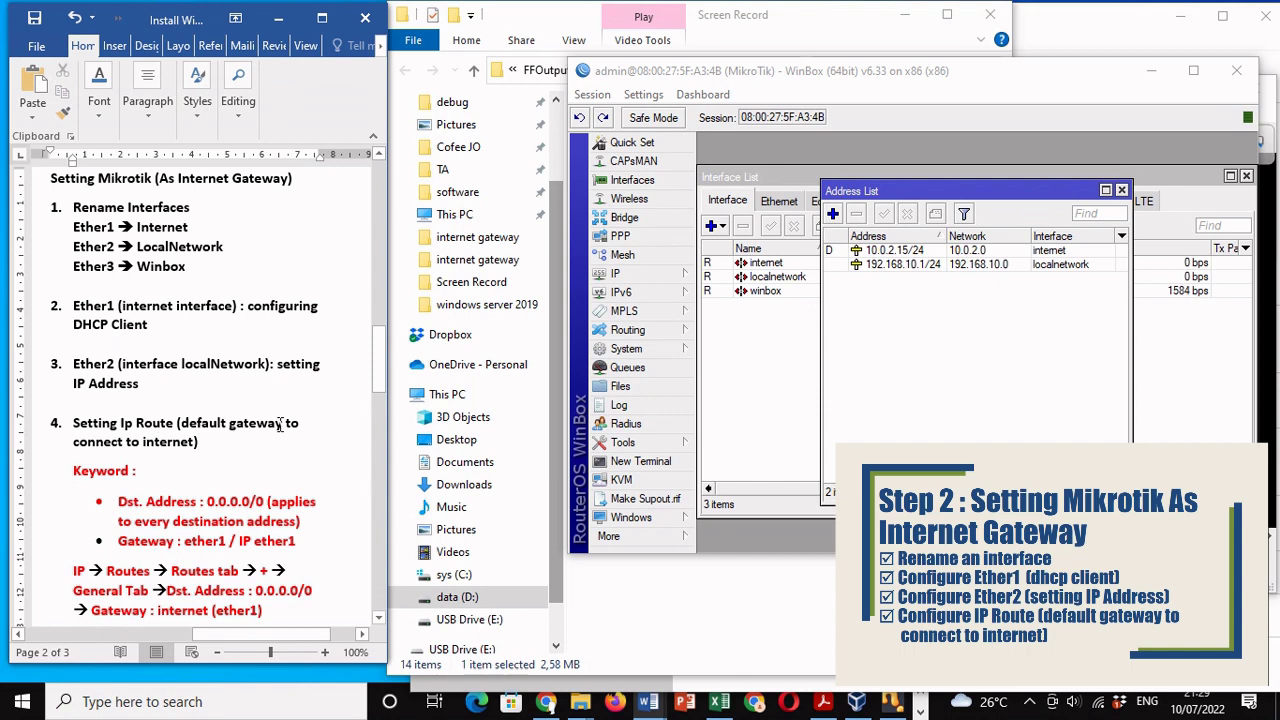
left_click(639, 273)
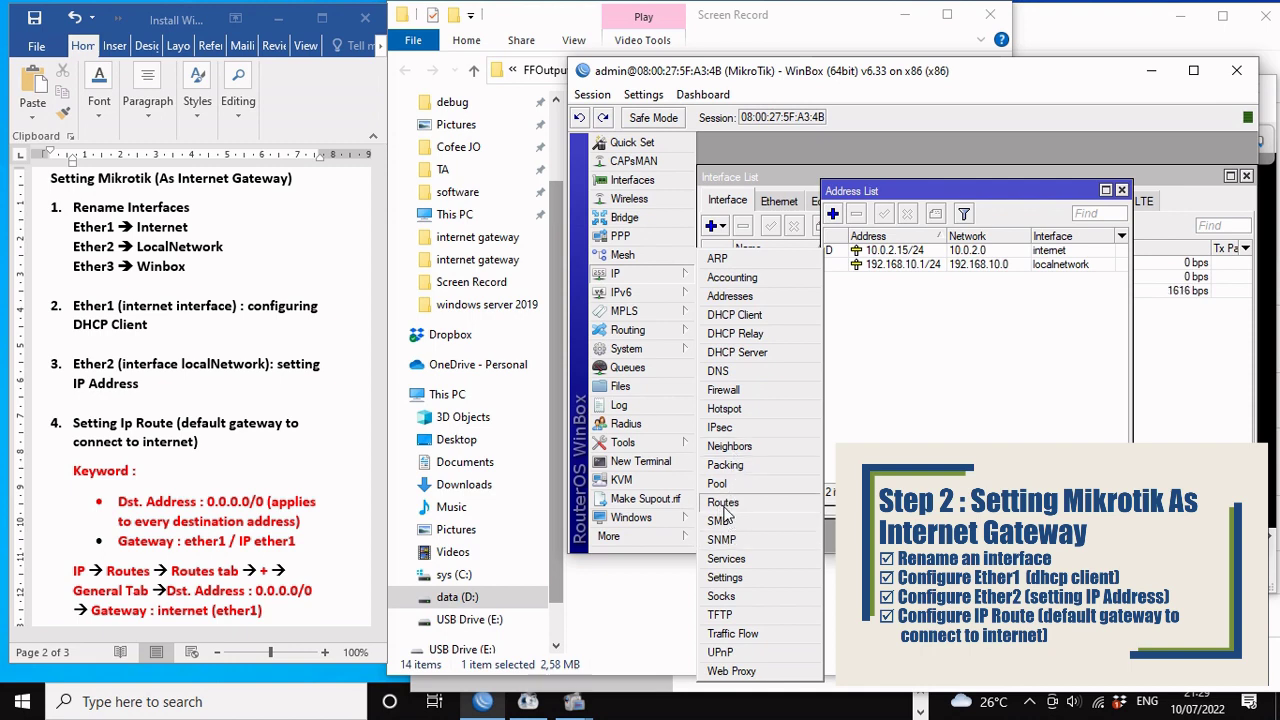
left_click(724, 503)
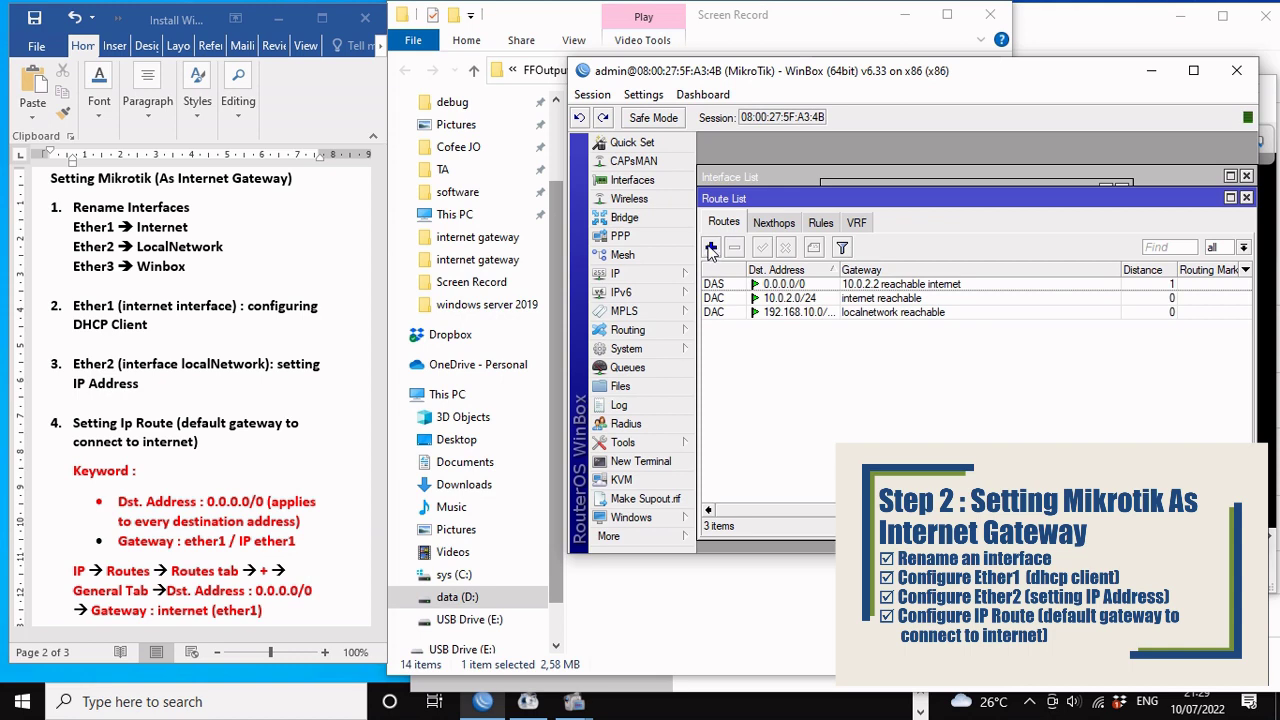
left_click(711, 249)
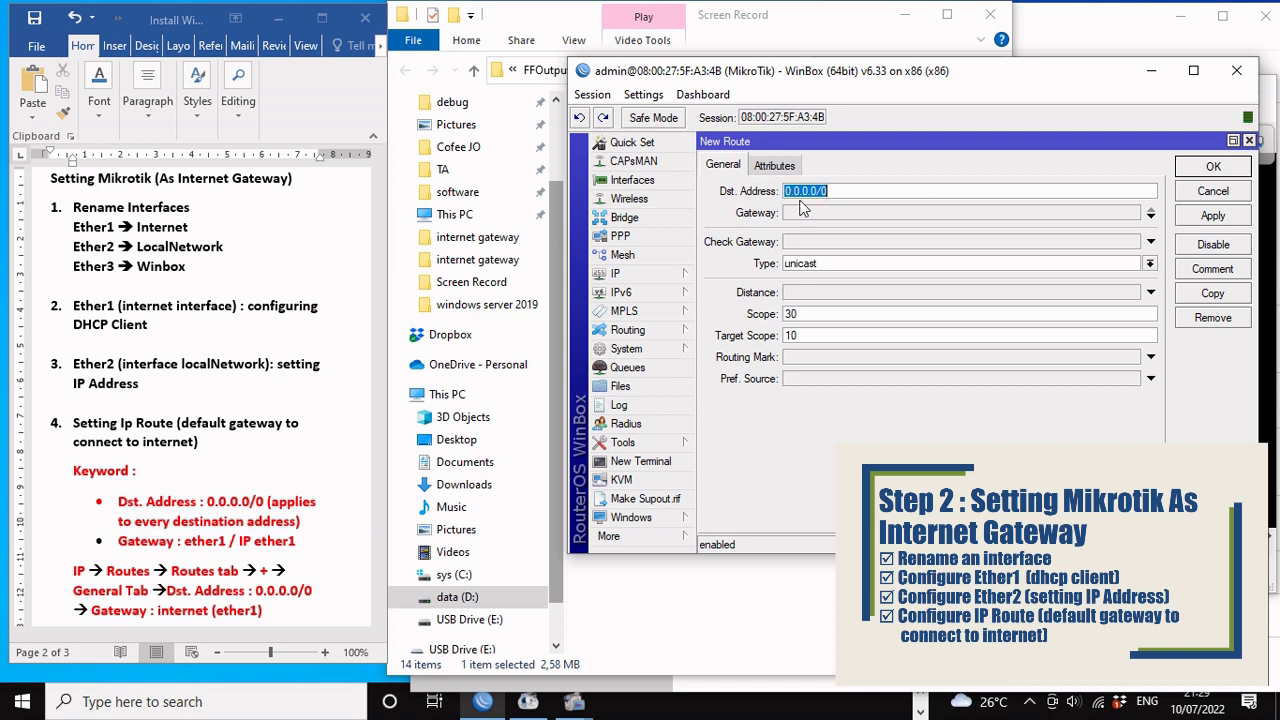
Step: Set the 0.0.0.0/0 route's gateway to internet and save it
left_click(168, 507)
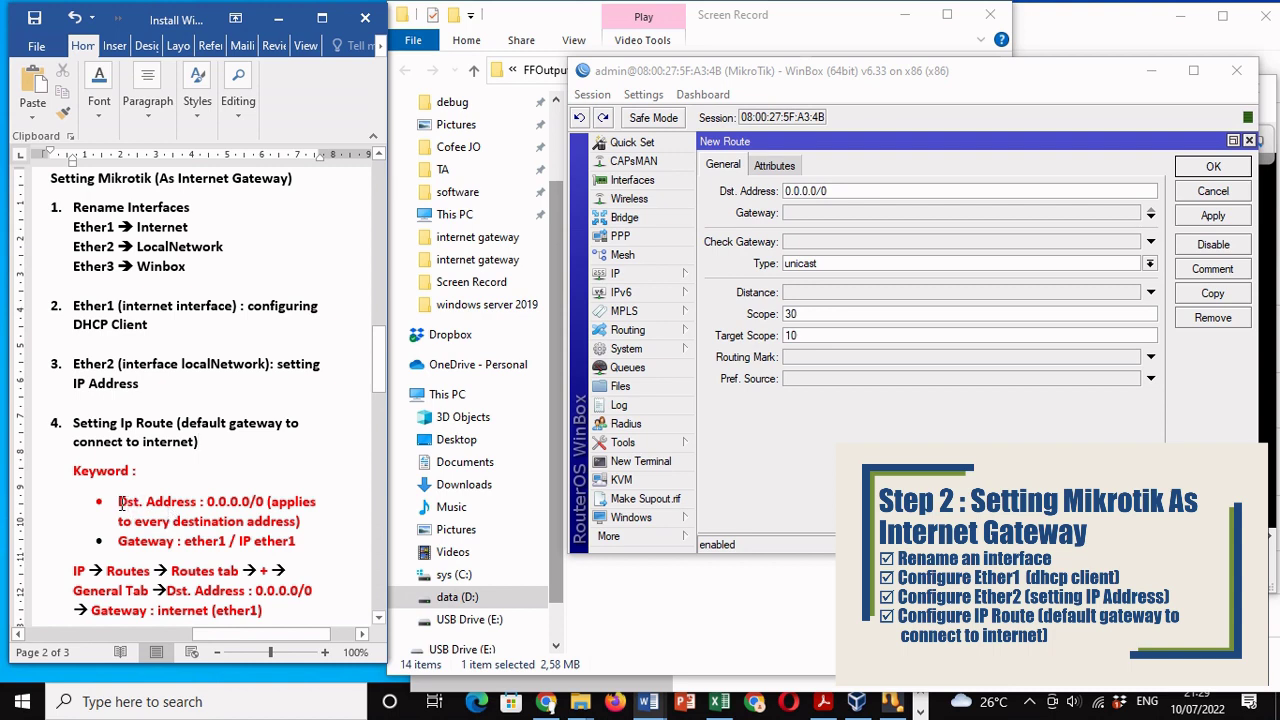
left_click(119, 503)
key("shift+Down")
key("shift+Right")
key("shift+Right")
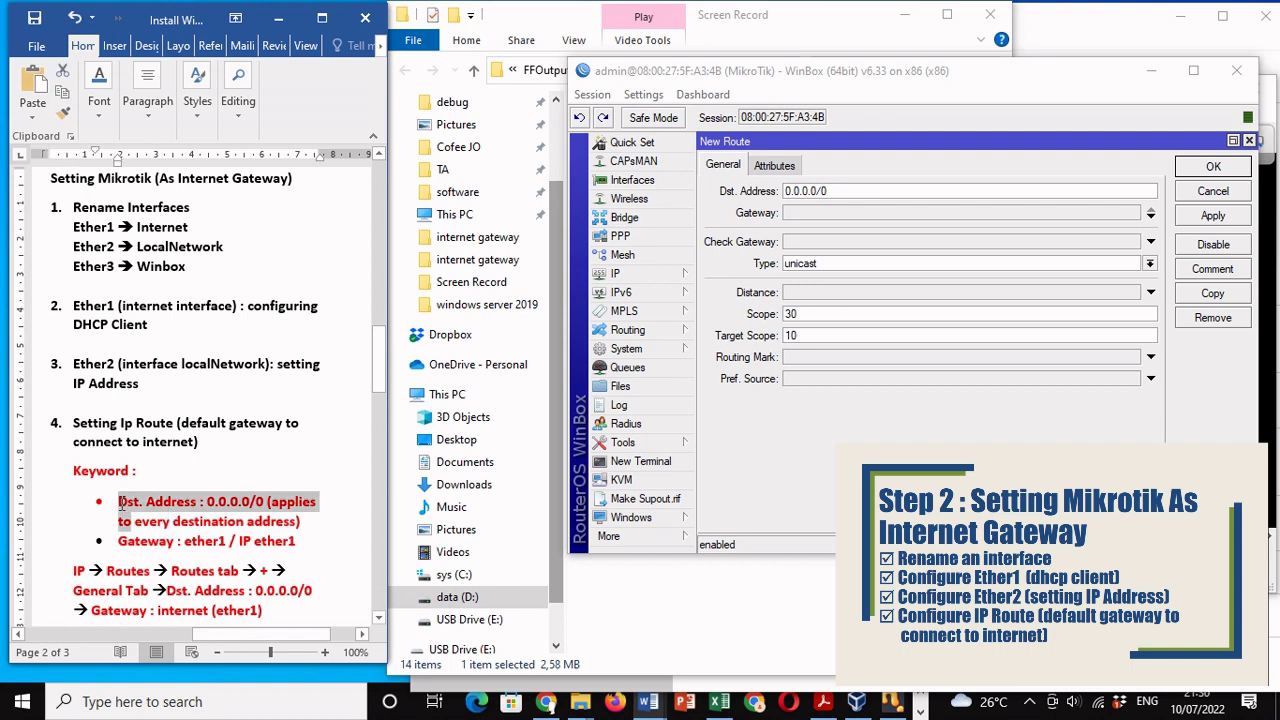
key("shift+Right")
key("shift+Right")
key("shift+Right")
key("shift+Right")
key("shift+Right")
key("shift+Right")
key("shift+Right")
key("shift+Right")
key("shift+Right")
key("shift+Right")
key("shift+Right")
key("shift+Right")
key("shift+Right")
key("shift+Right")
key("shift+Right")
key("shift+Right")
key("shift+Right")
key("shift+Right")
key("shift+Right")
key("shift+Right")
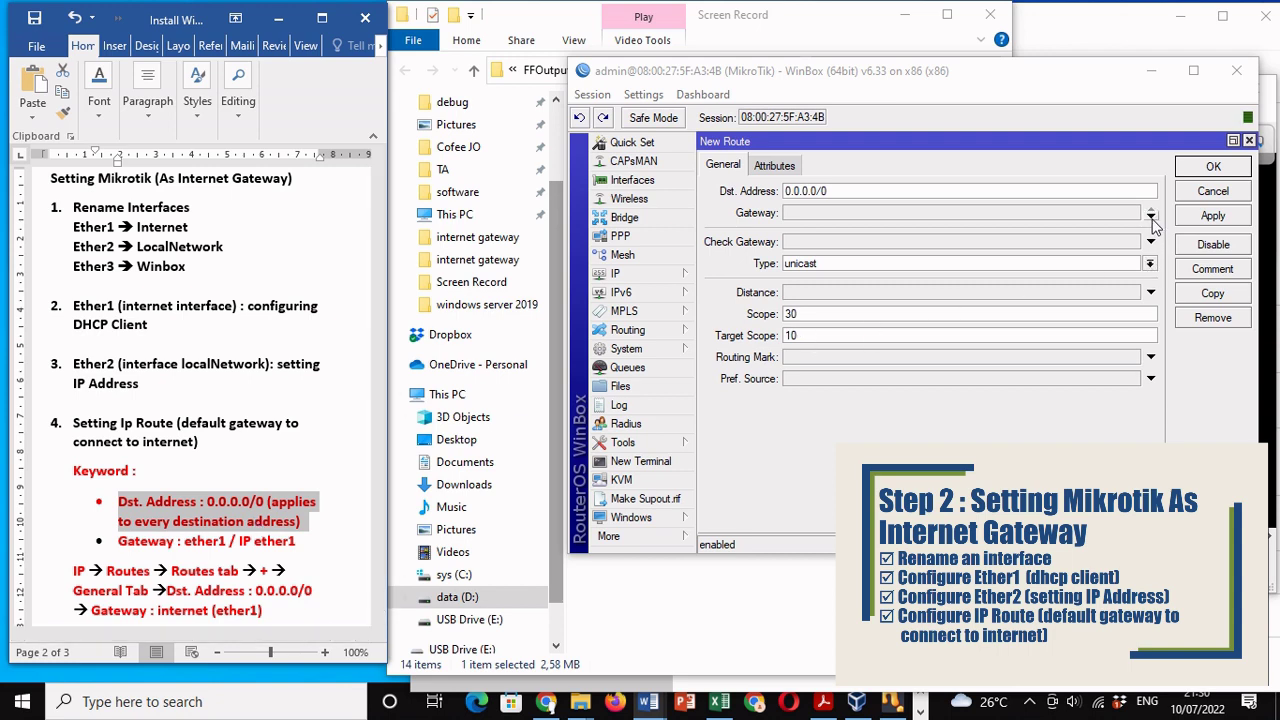
left_click(1151, 216)
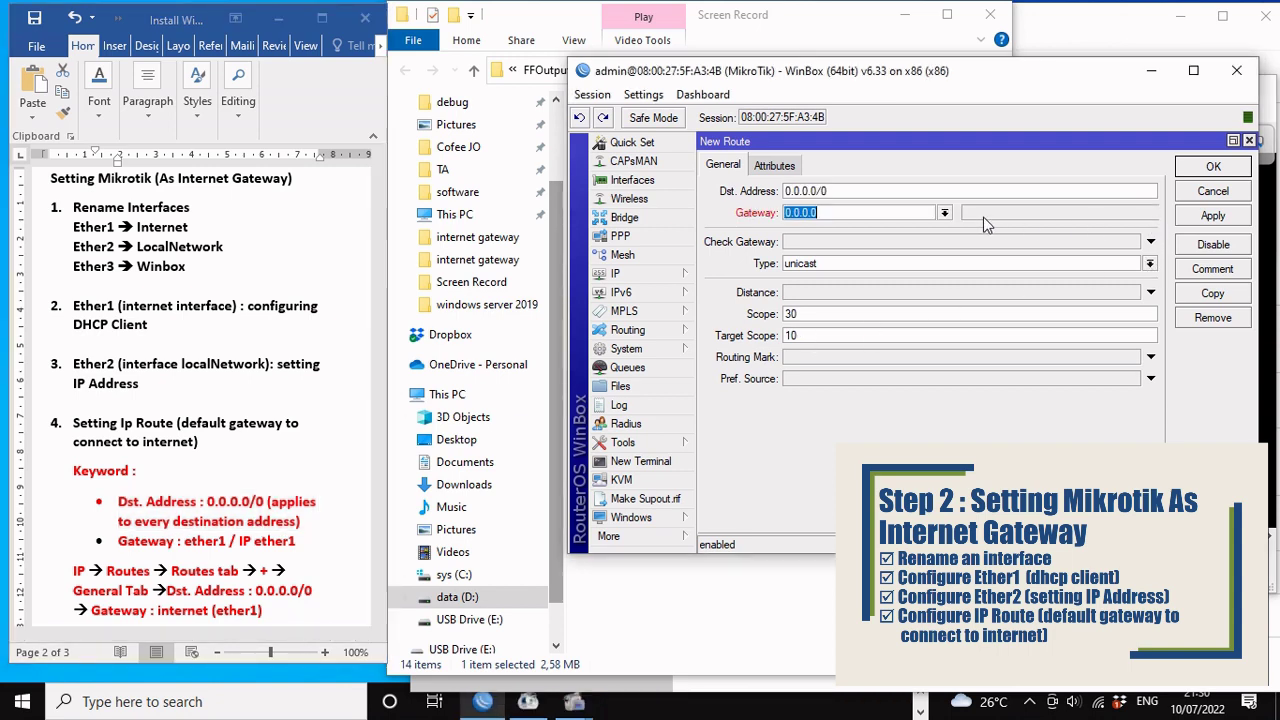
left_click(945, 214)
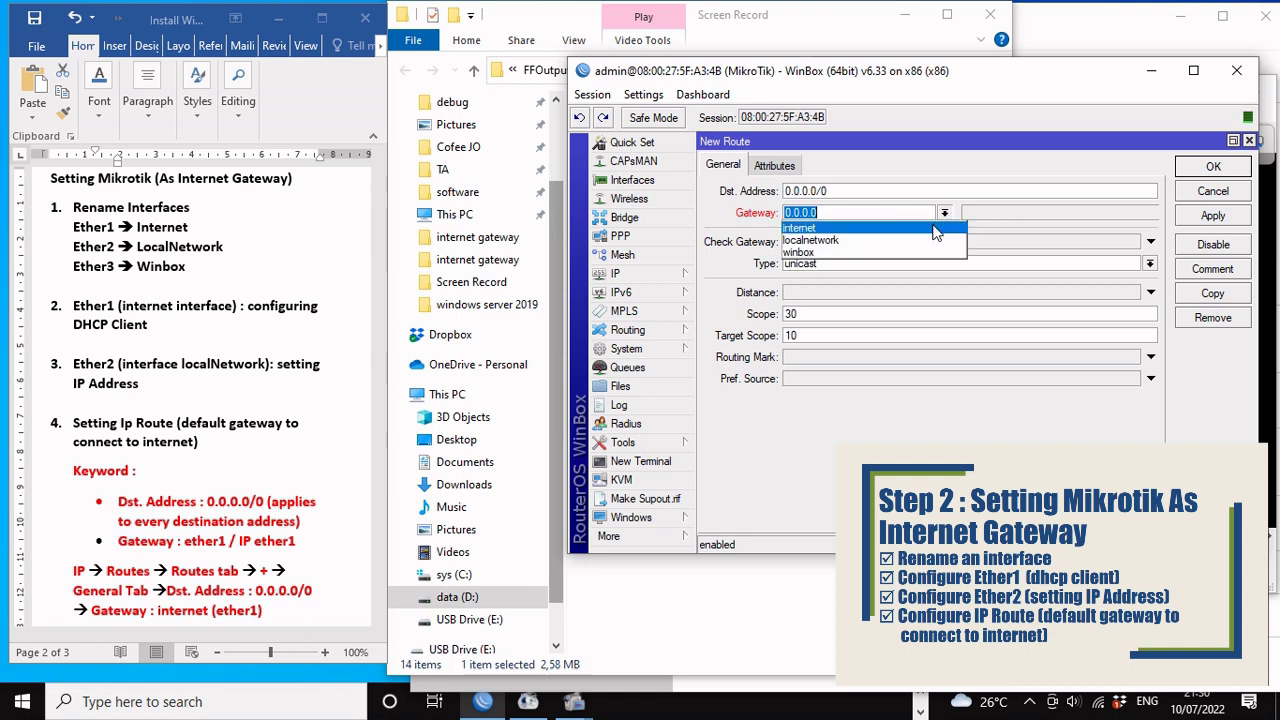
left_click(936, 229)
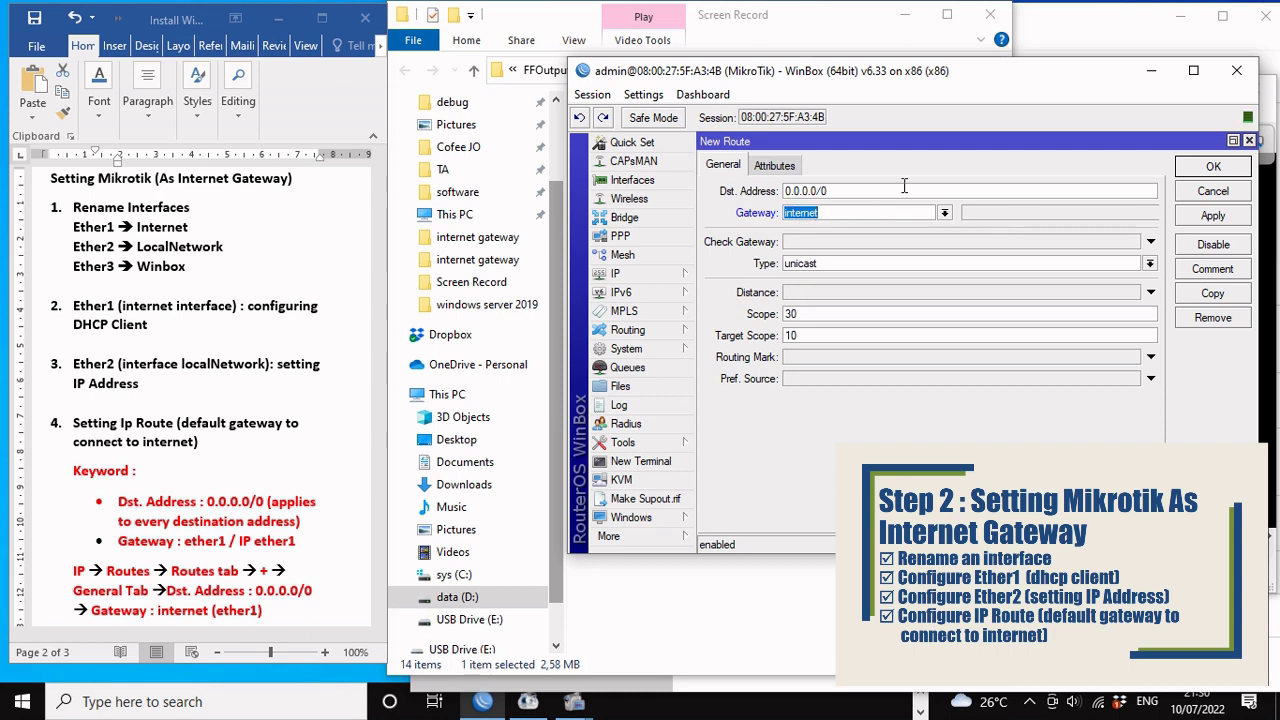
left_click(1200, 170)
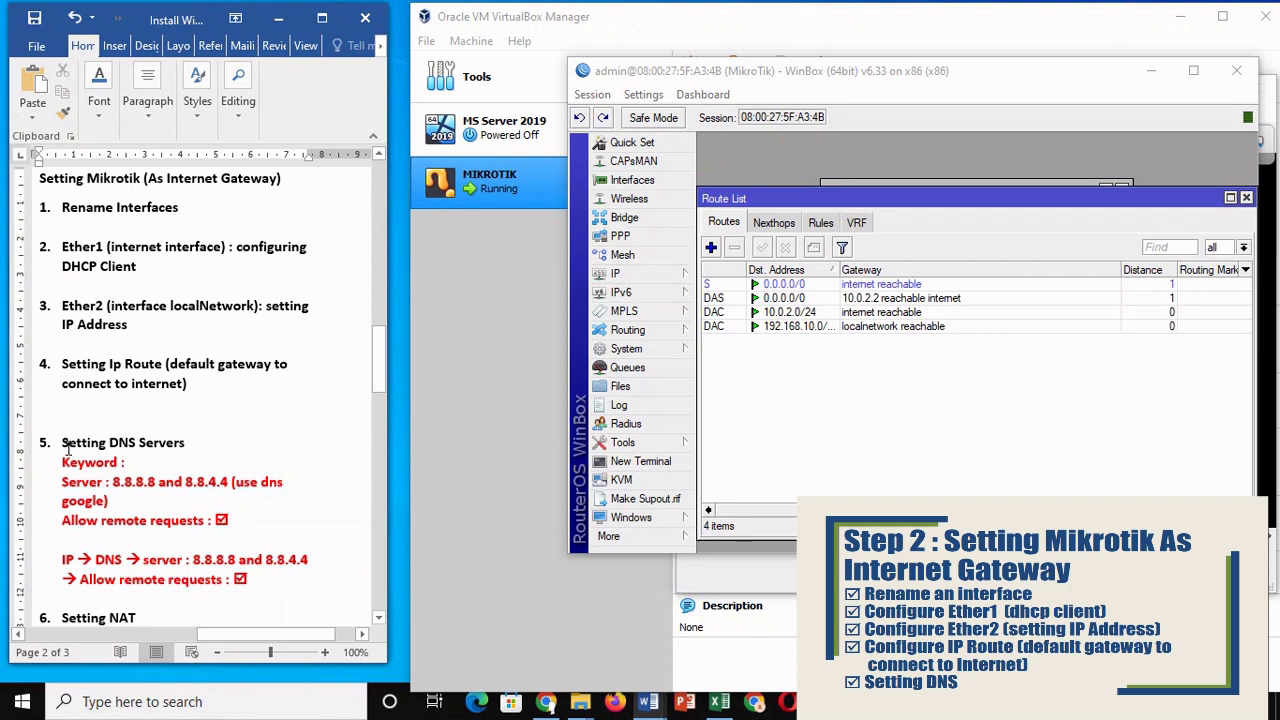
Step: Review the Setting DNS Servers notes and bring up the IP menu sections
left_click_drag(63, 443, 194, 445)
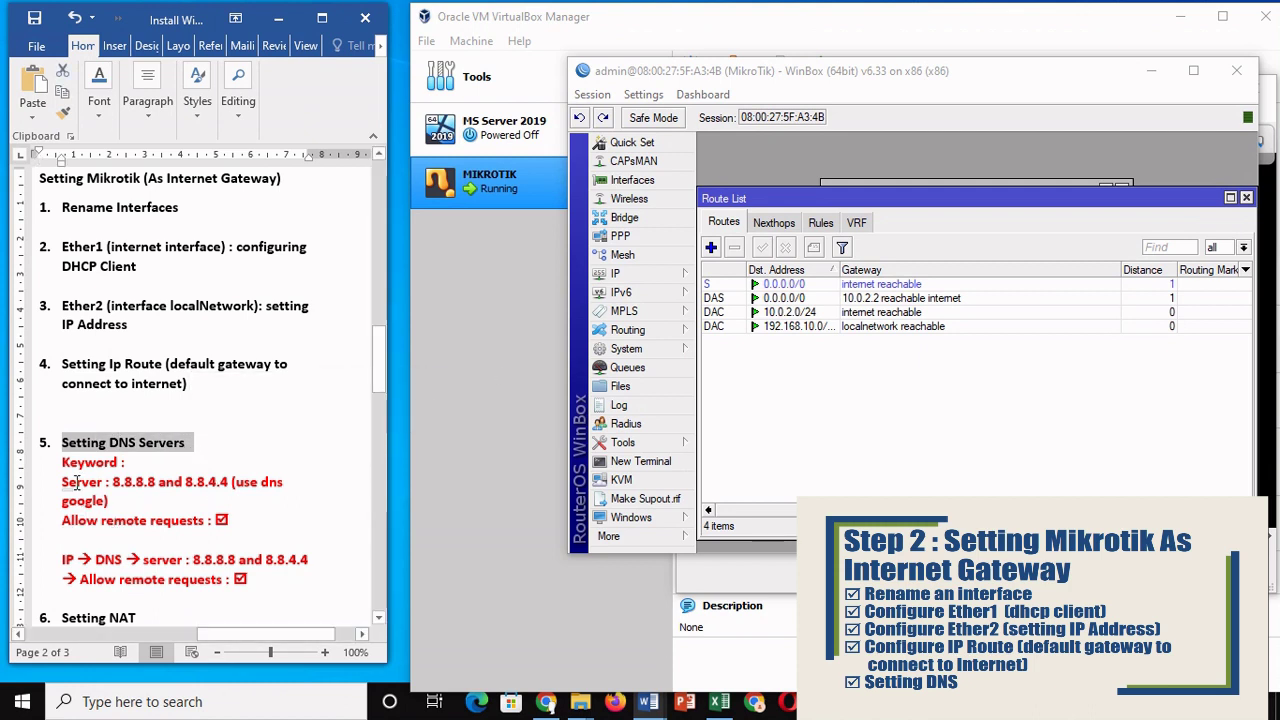
left_click_drag(62, 482, 231, 514)
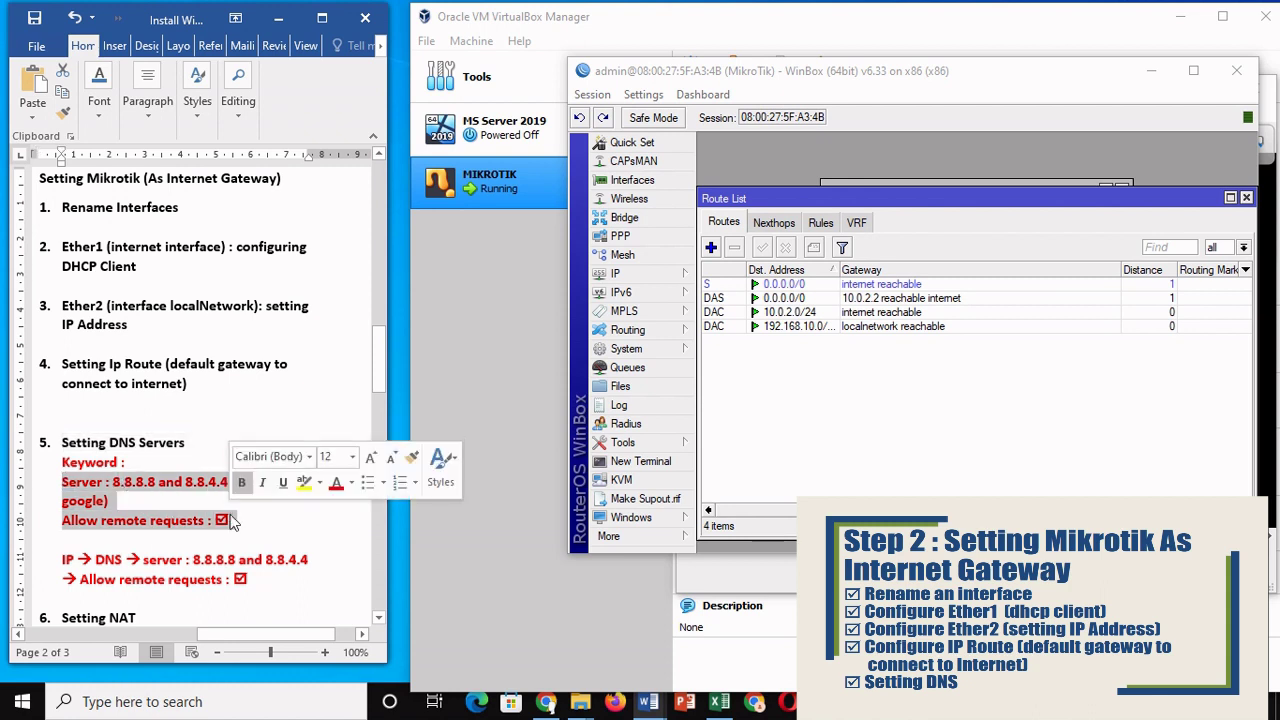
left_click(165, 462)
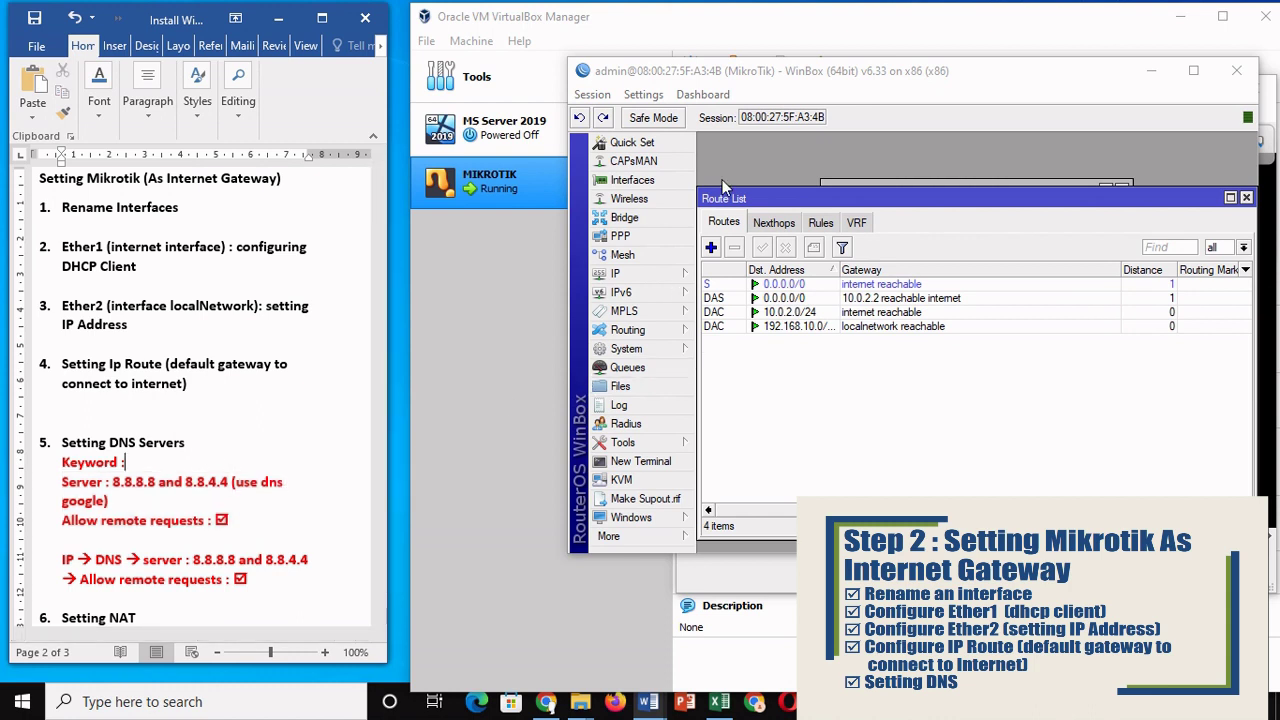
left_click(670, 273)
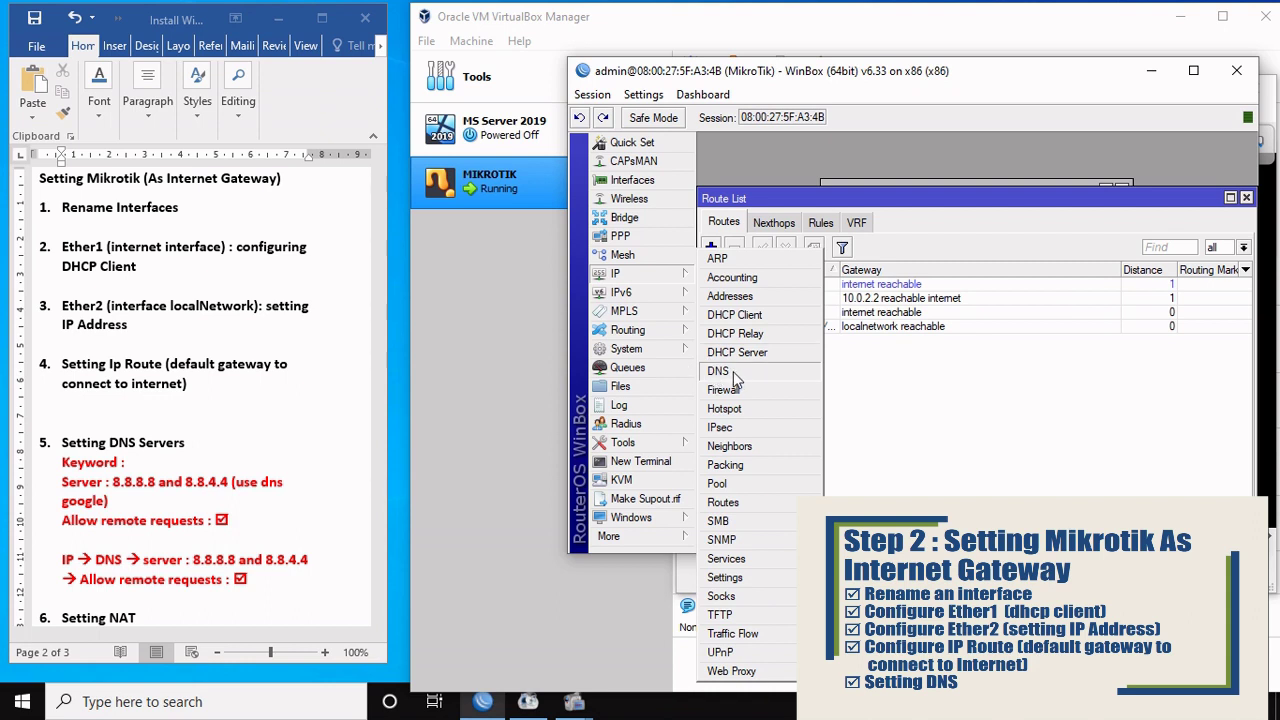
Step: Enter DNS servers 8.8.8.8 and 8.8.4.4 with remote requests allowed, then apply
left_click(719, 371)
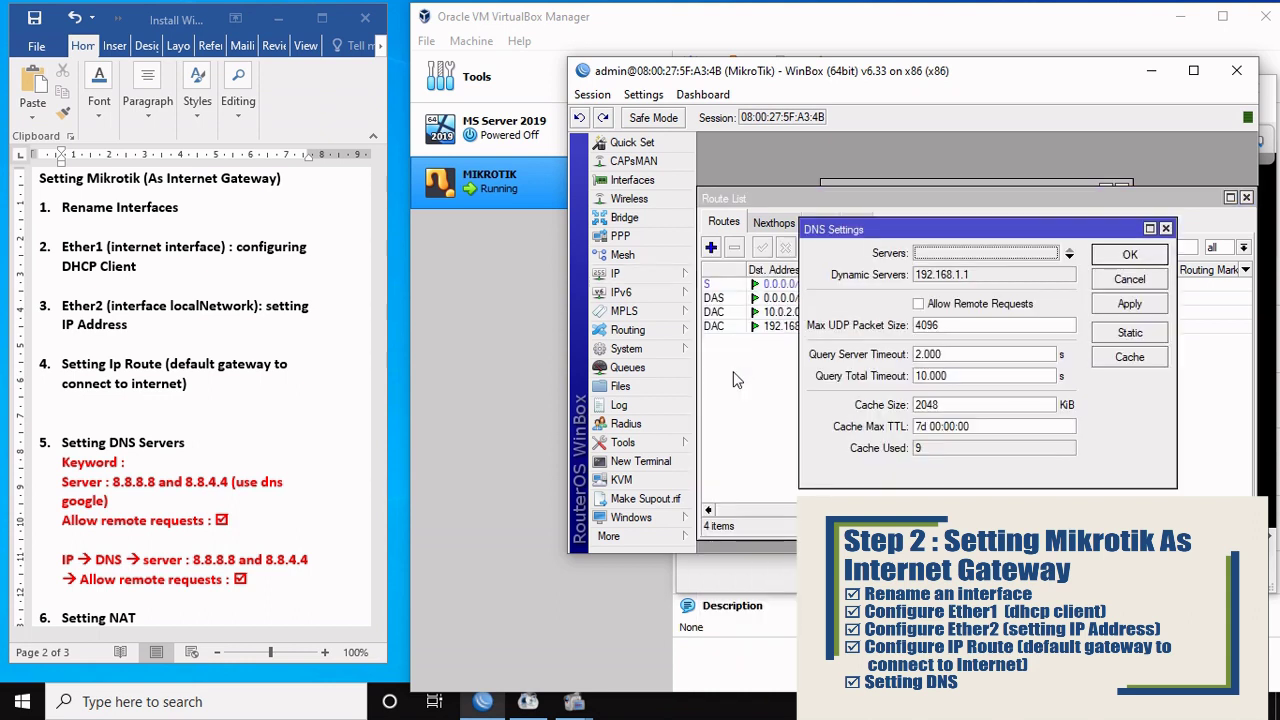
left_click(930, 255)
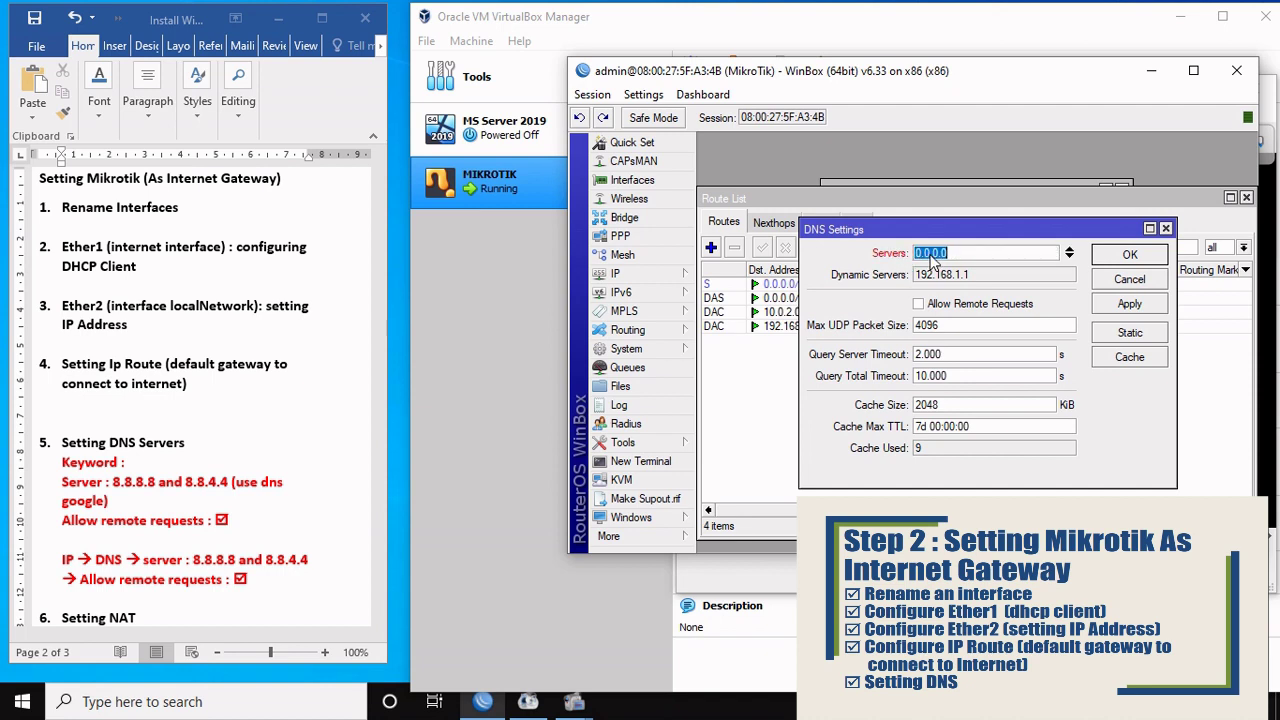
type("8.8.8.8")
left_click(1069, 257)
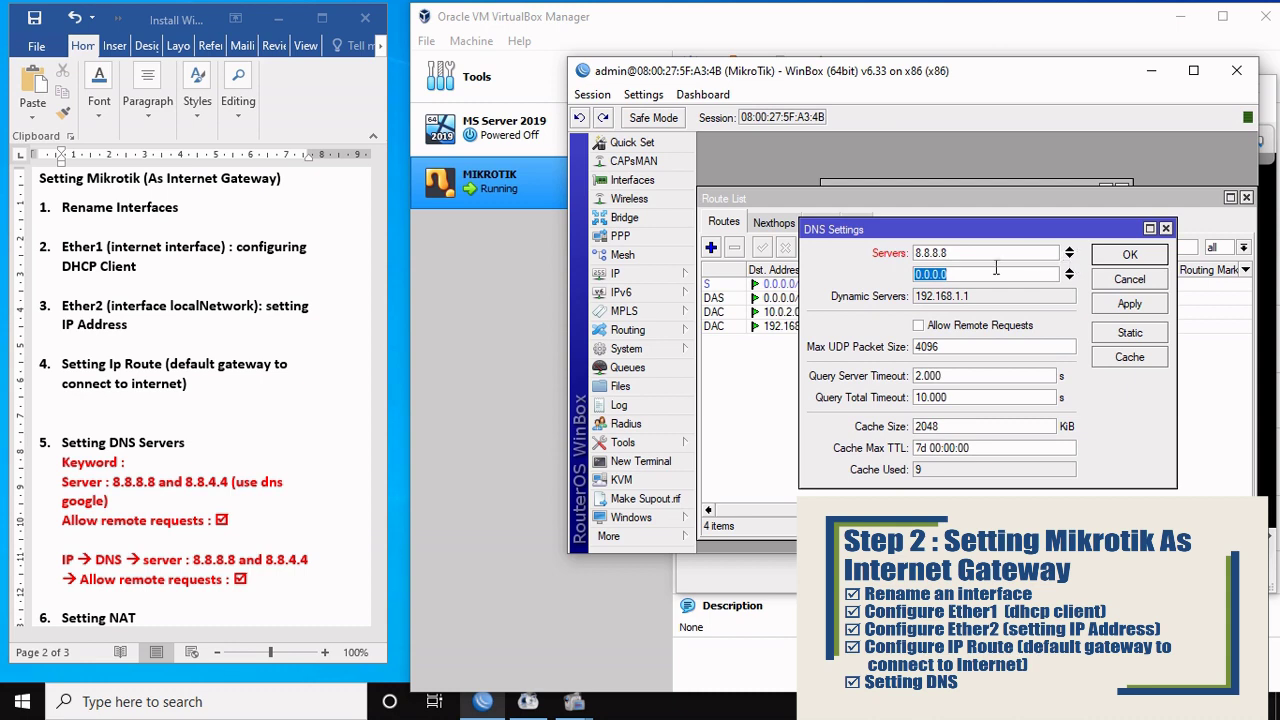
type("8.8.4.4")
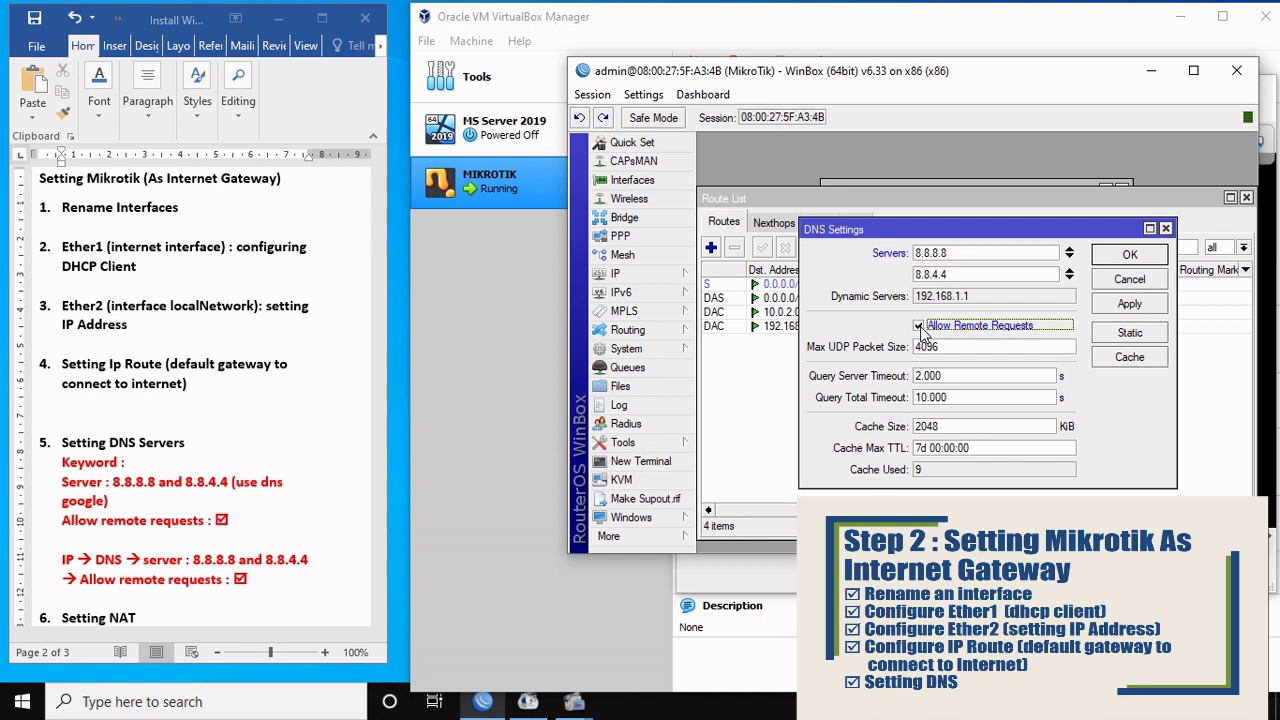
left_click(1130, 305)
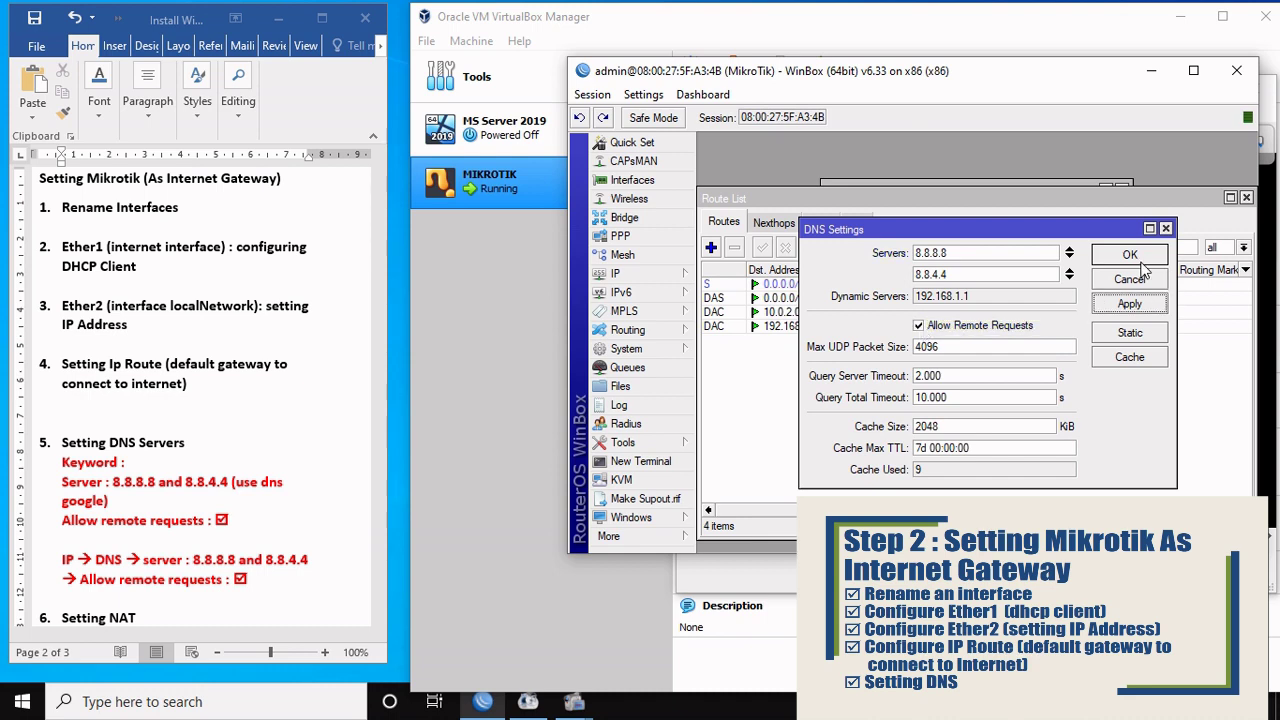
left_click(1130, 256)
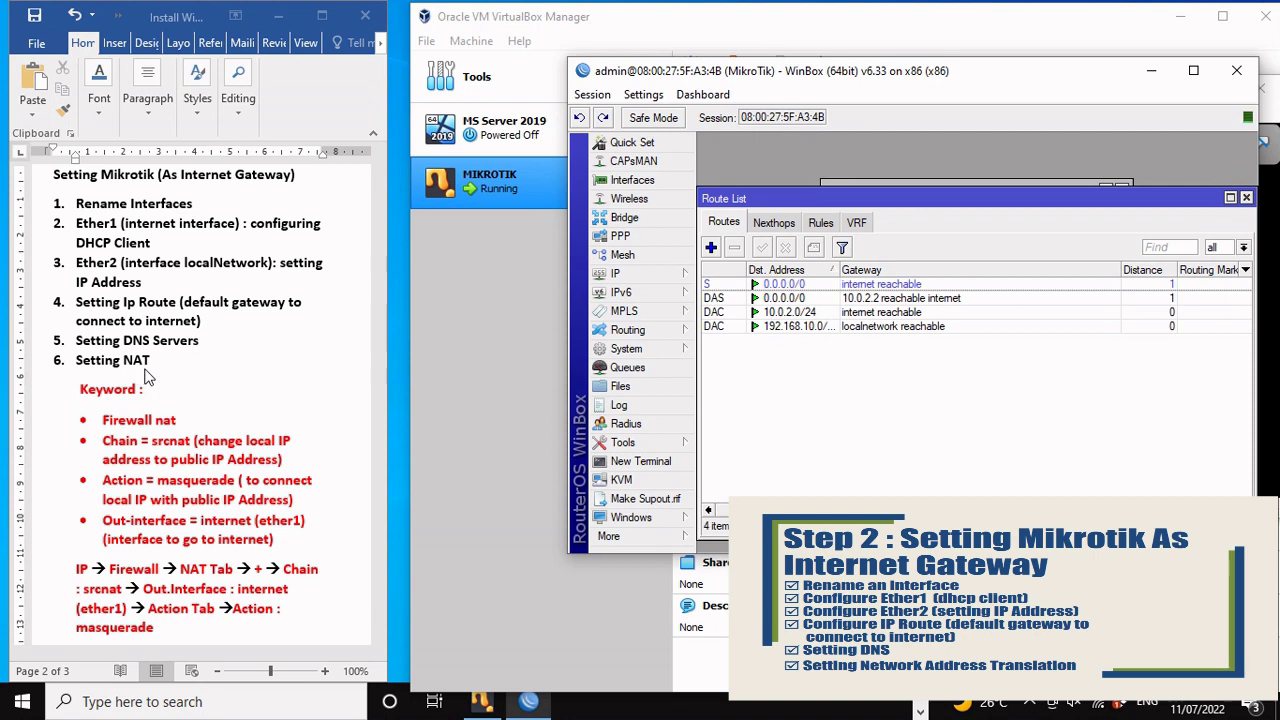
Step: Open IP > Firewall, switch to the NAT list, and begin a new NAT rule
left_click(620, 276)
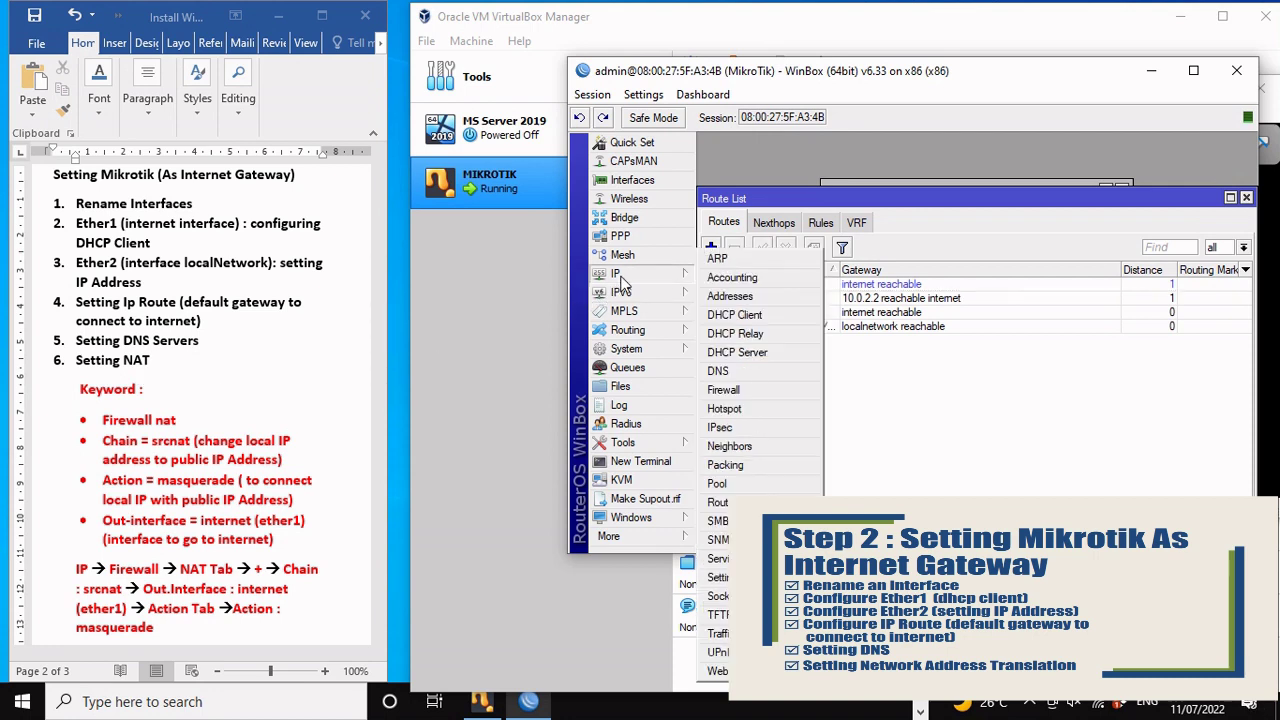
left_click(762, 392)
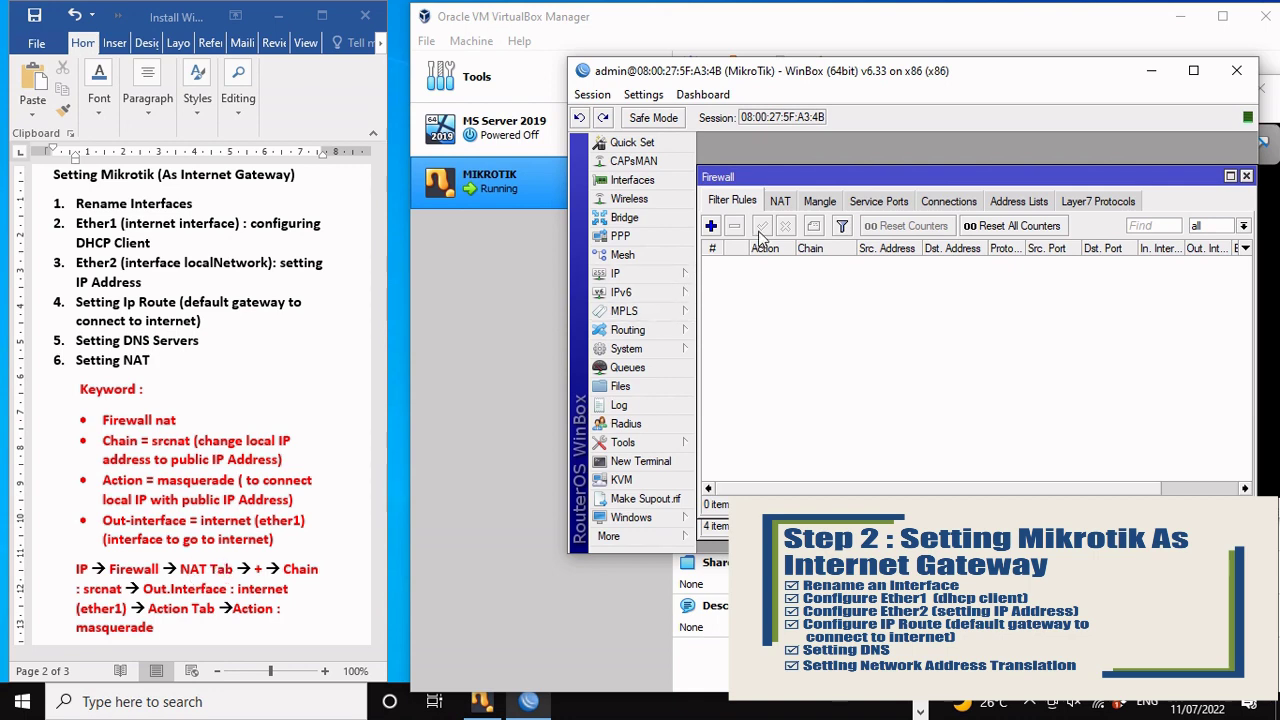
left_click(781, 204)
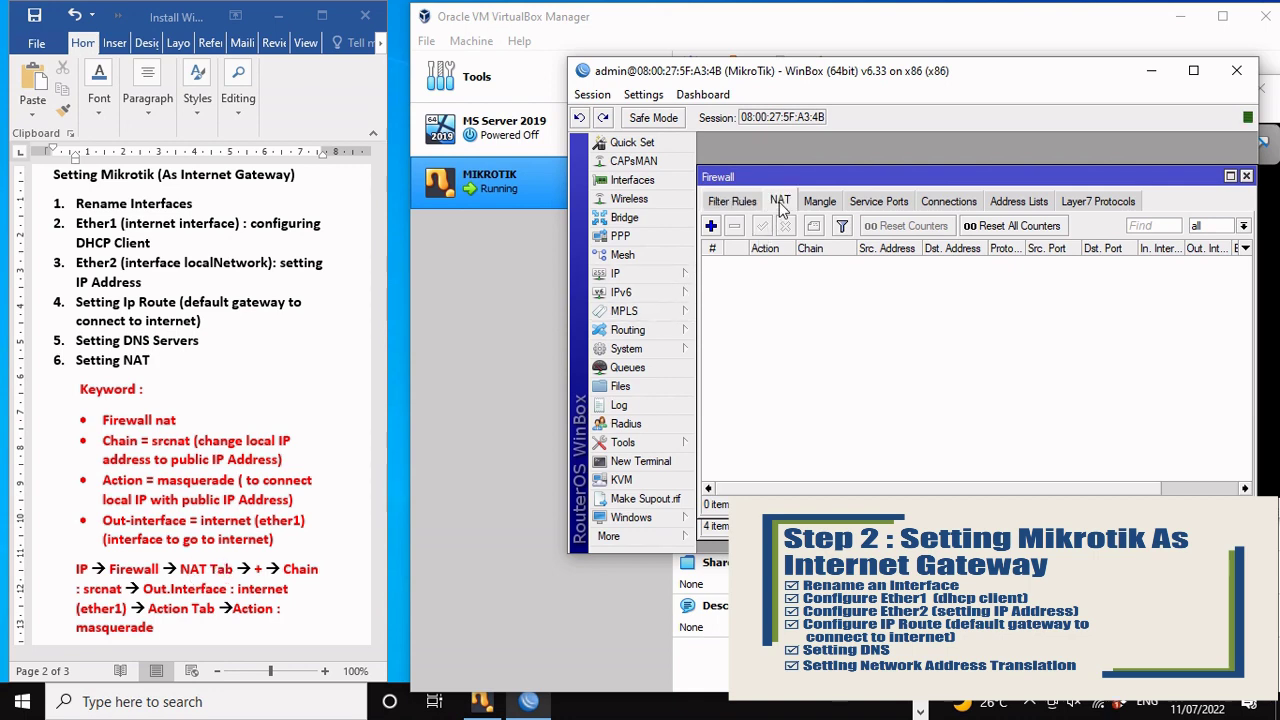
left_click(711, 226)
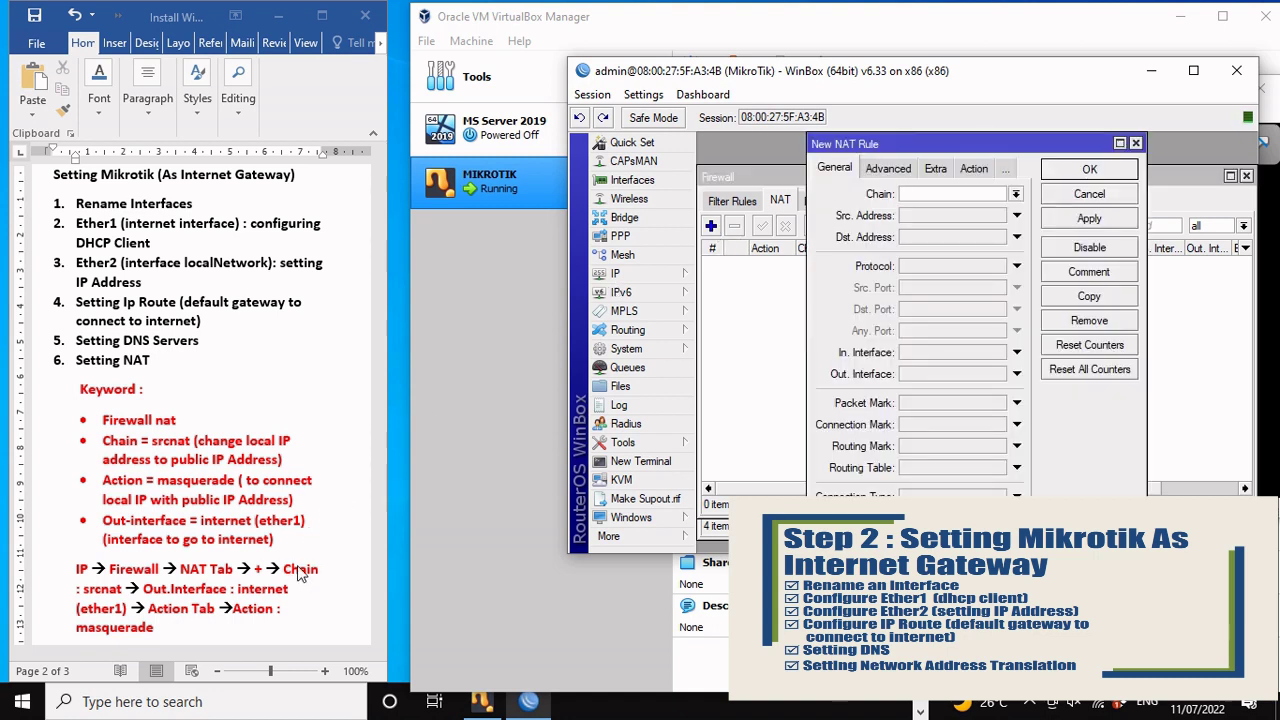
Step: Set the rule to chain srcnat, out-interface internet, action masquerade, and save it
left_click(1016, 195)
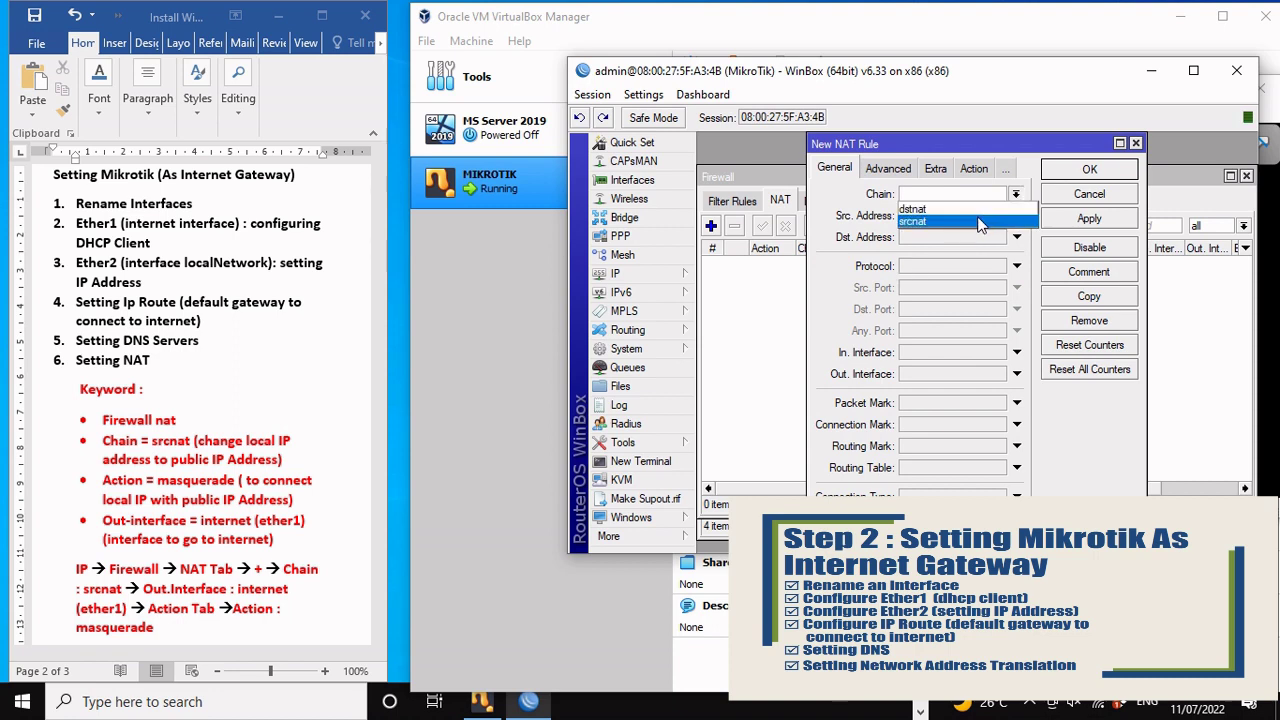
left_click(980, 221)
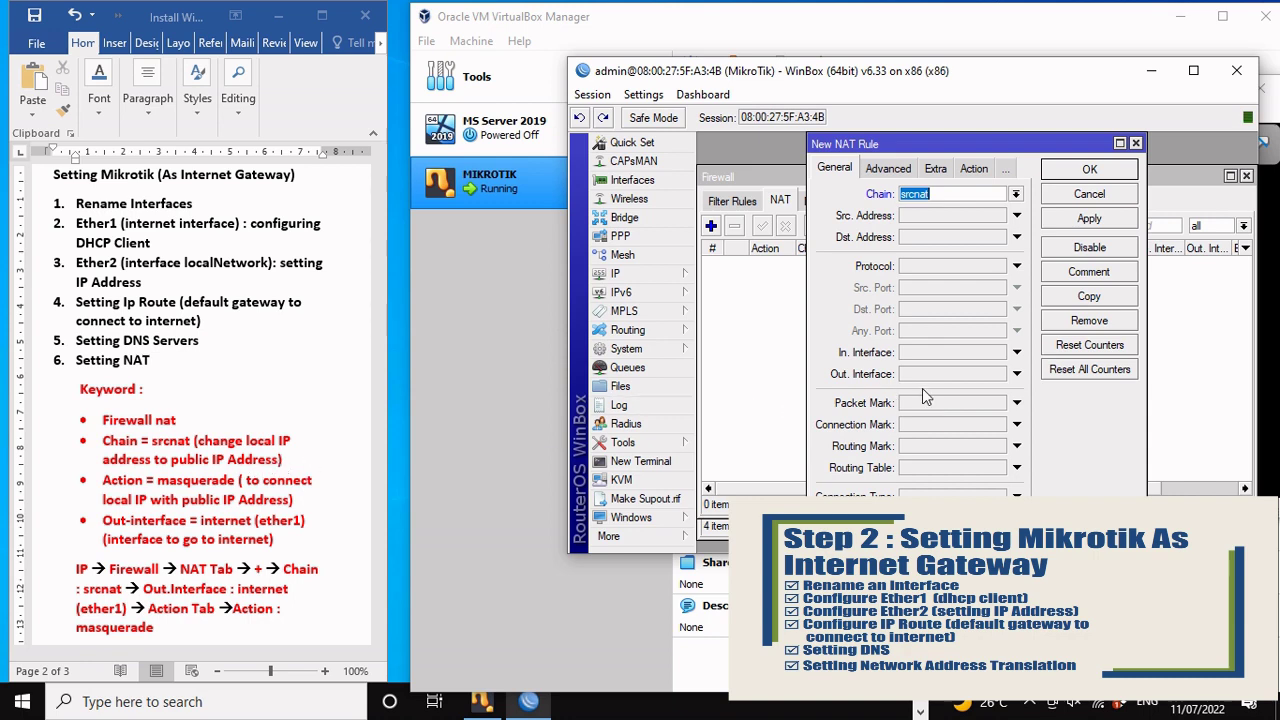
left_click(1016, 376)
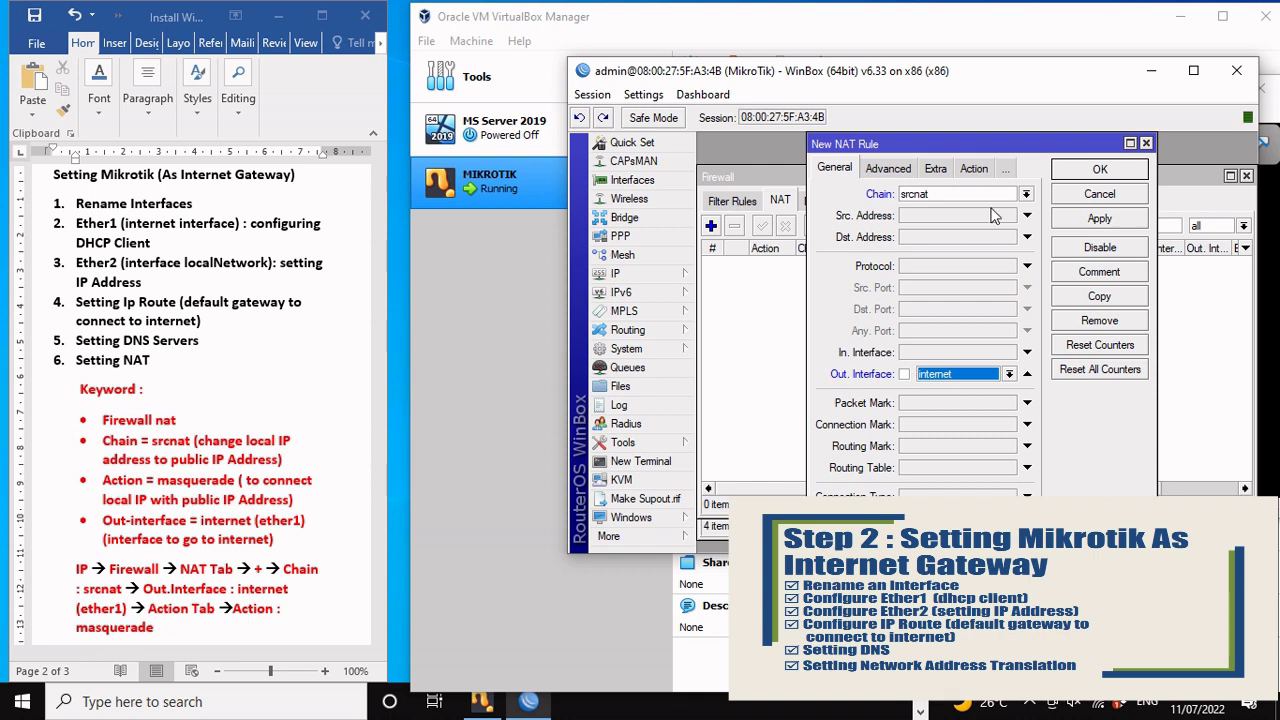
left_click(977, 172)
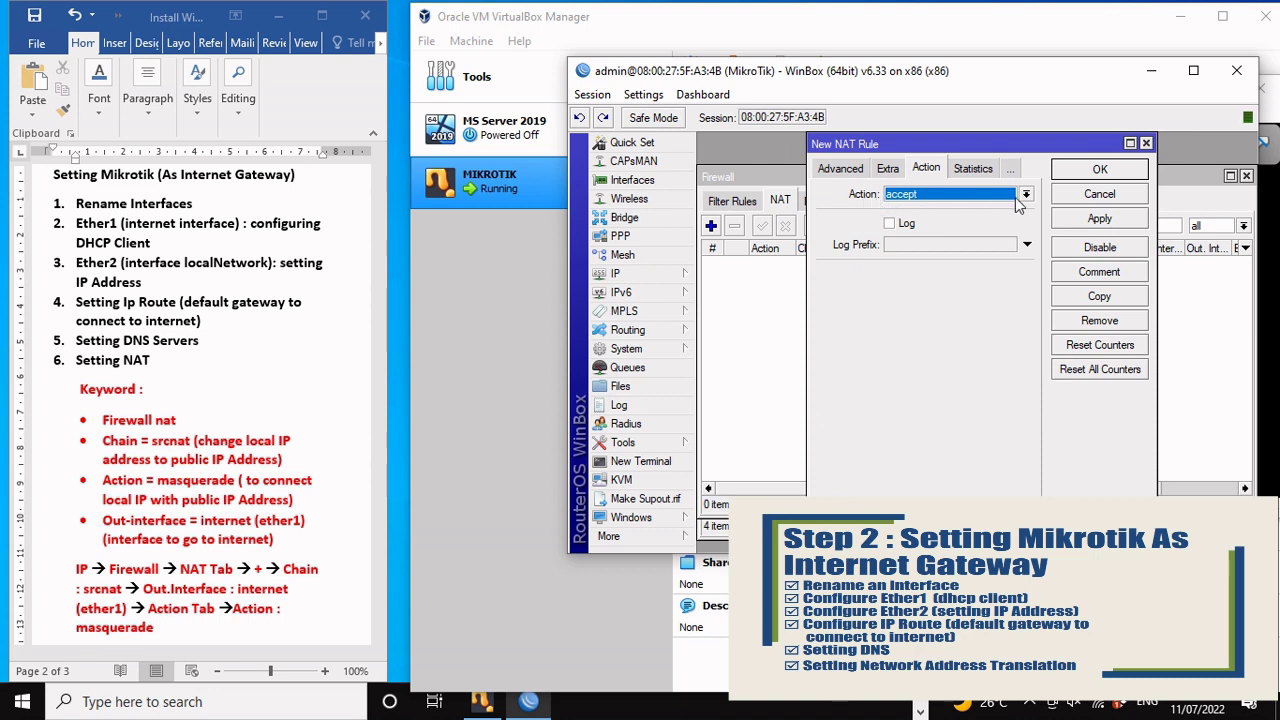
left_click(1024, 196)
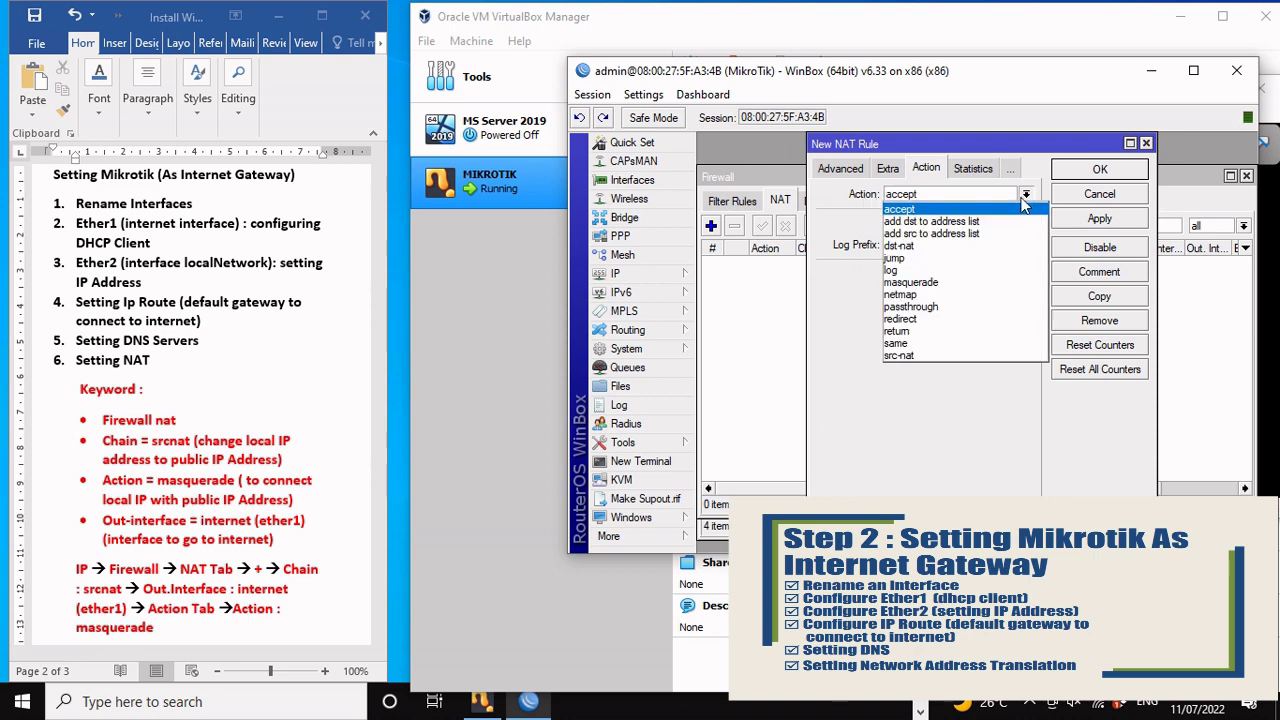
left_click(966, 284)
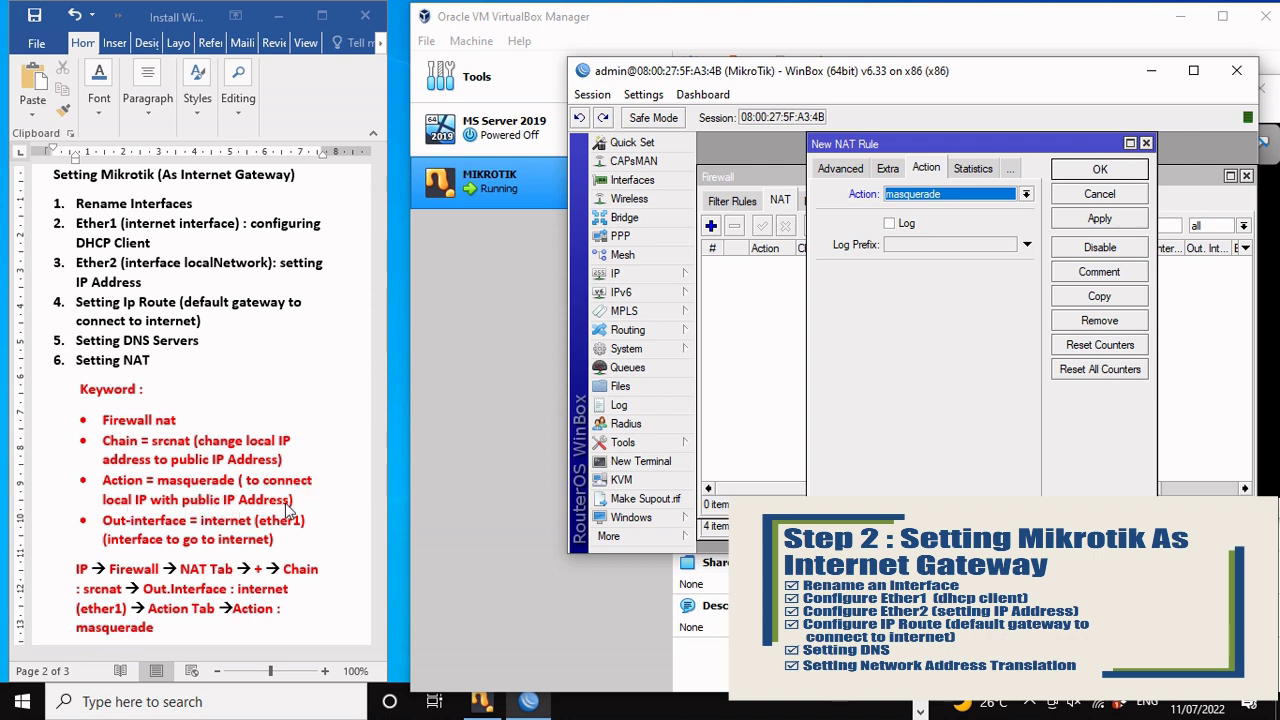
left_click(1096, 220)
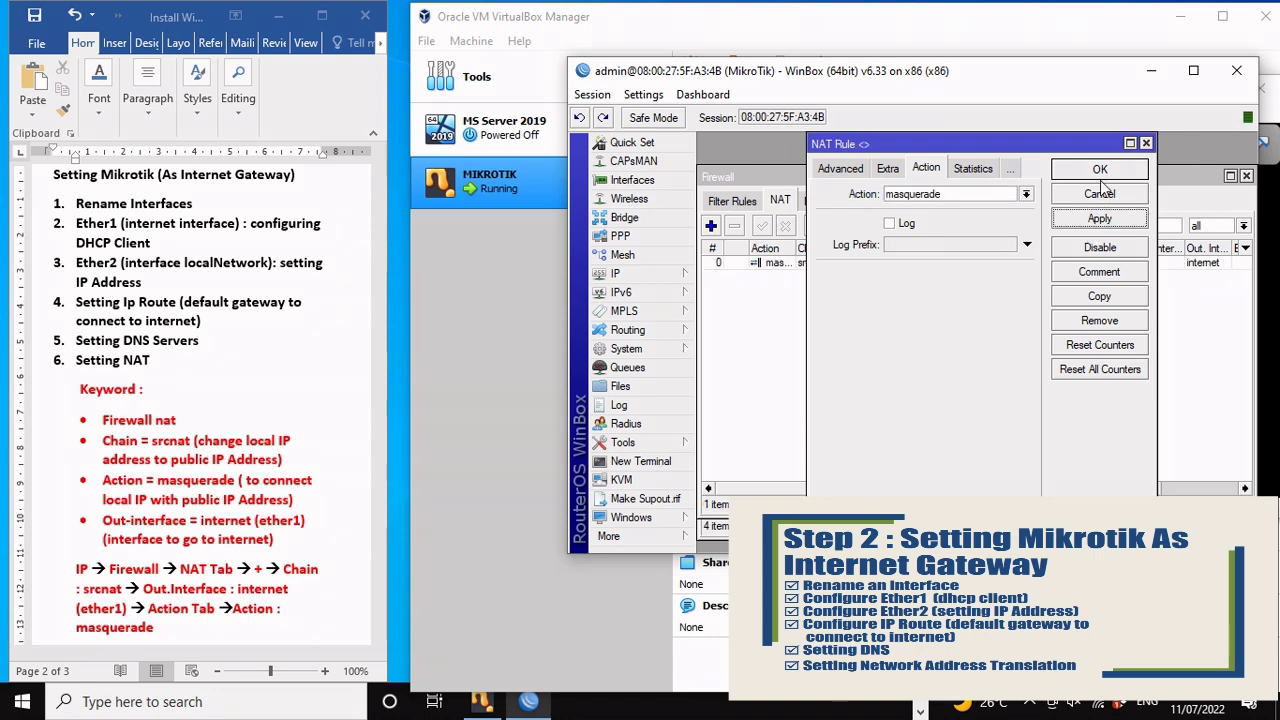
left_click(1100, 172)
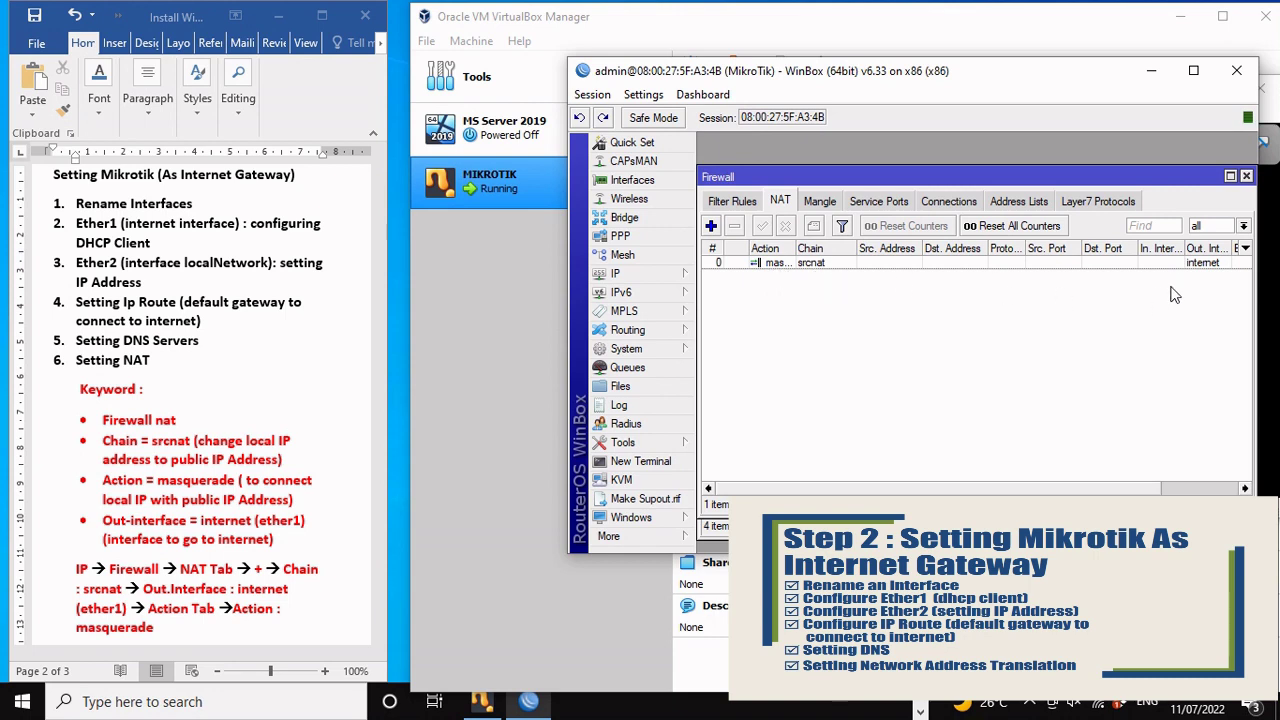
left_click_drag(1085, 492, 1163, 492)
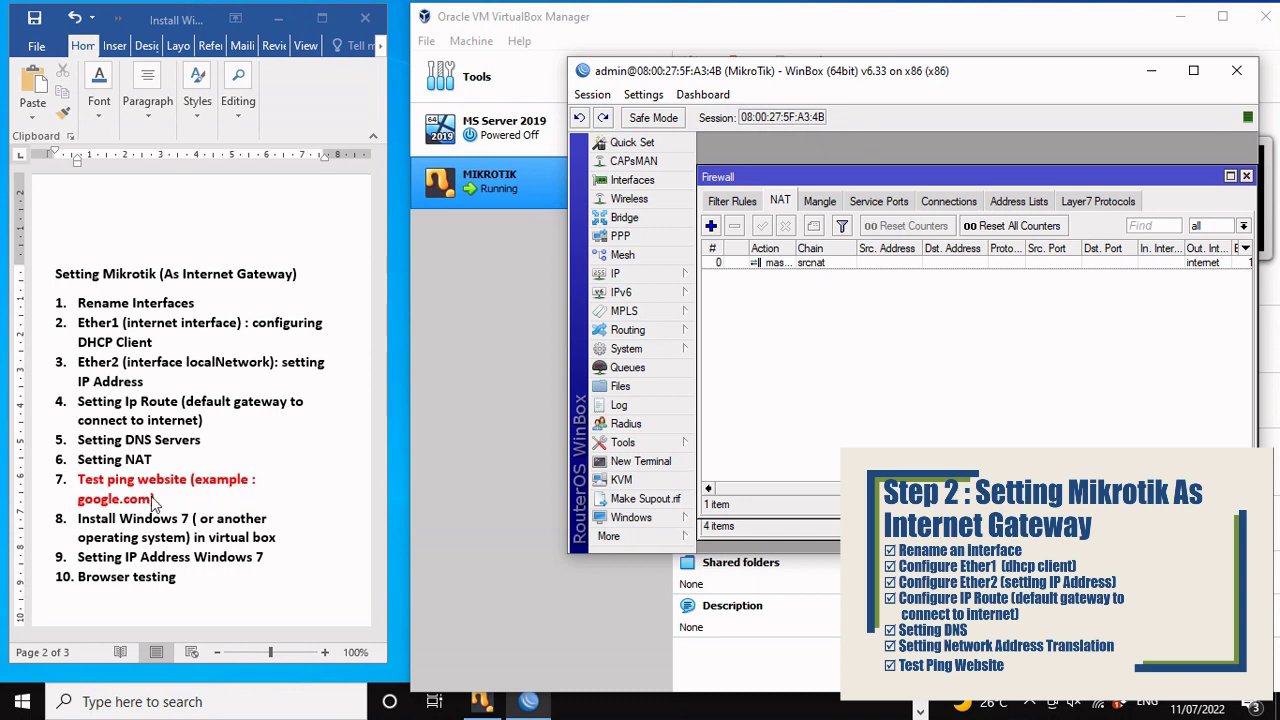
Step: Ping google.com from a new router terminal, then stop it once replies arrive from 74.125.68.101
left_click(635, 464)
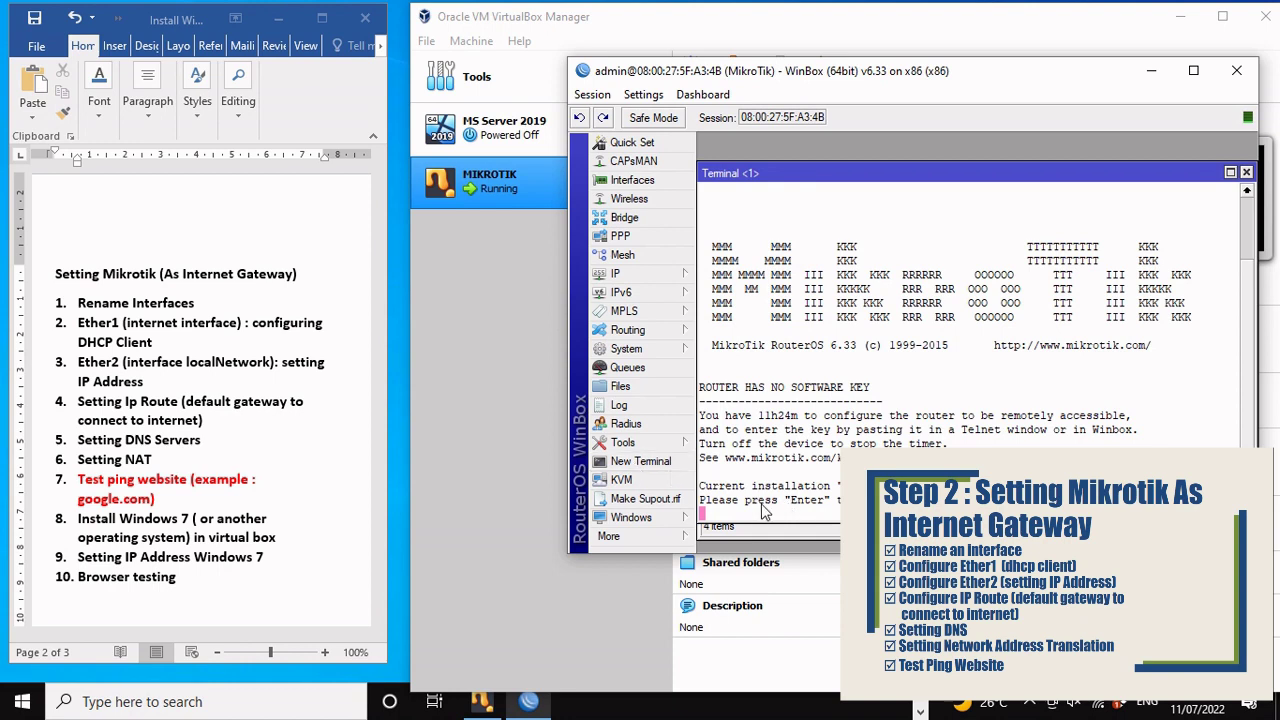
key("Return")
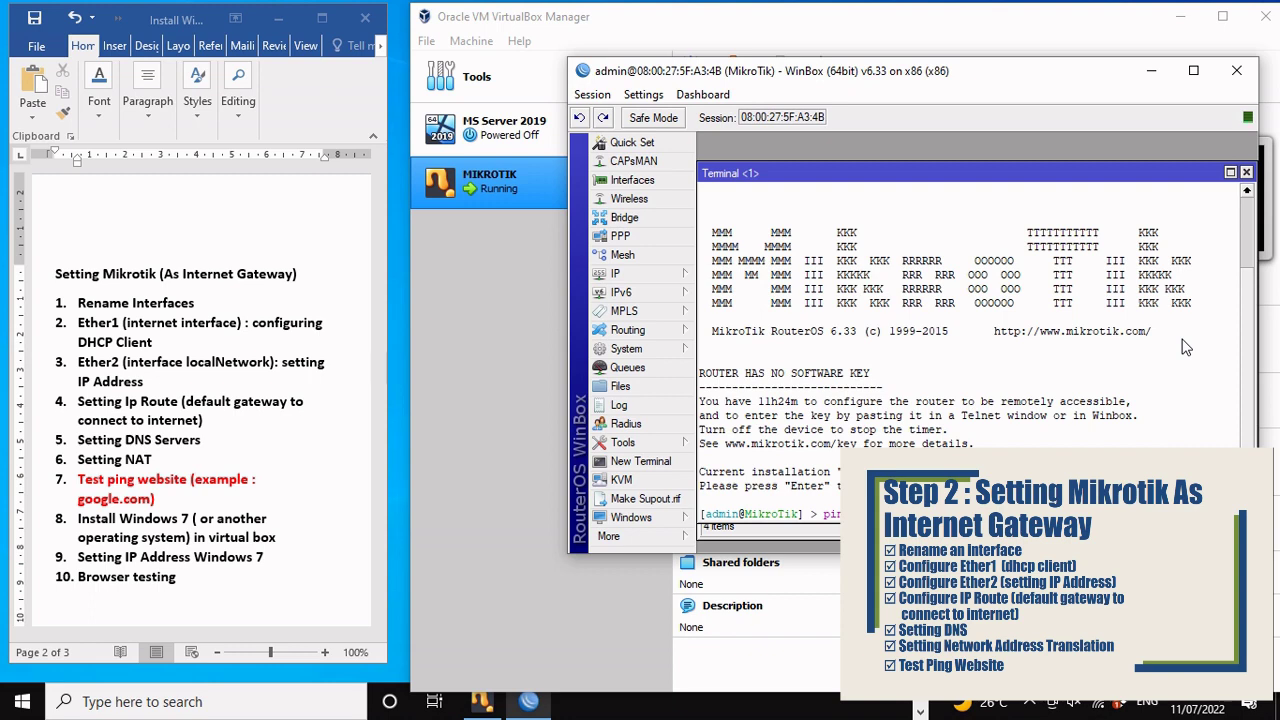
key("Return")
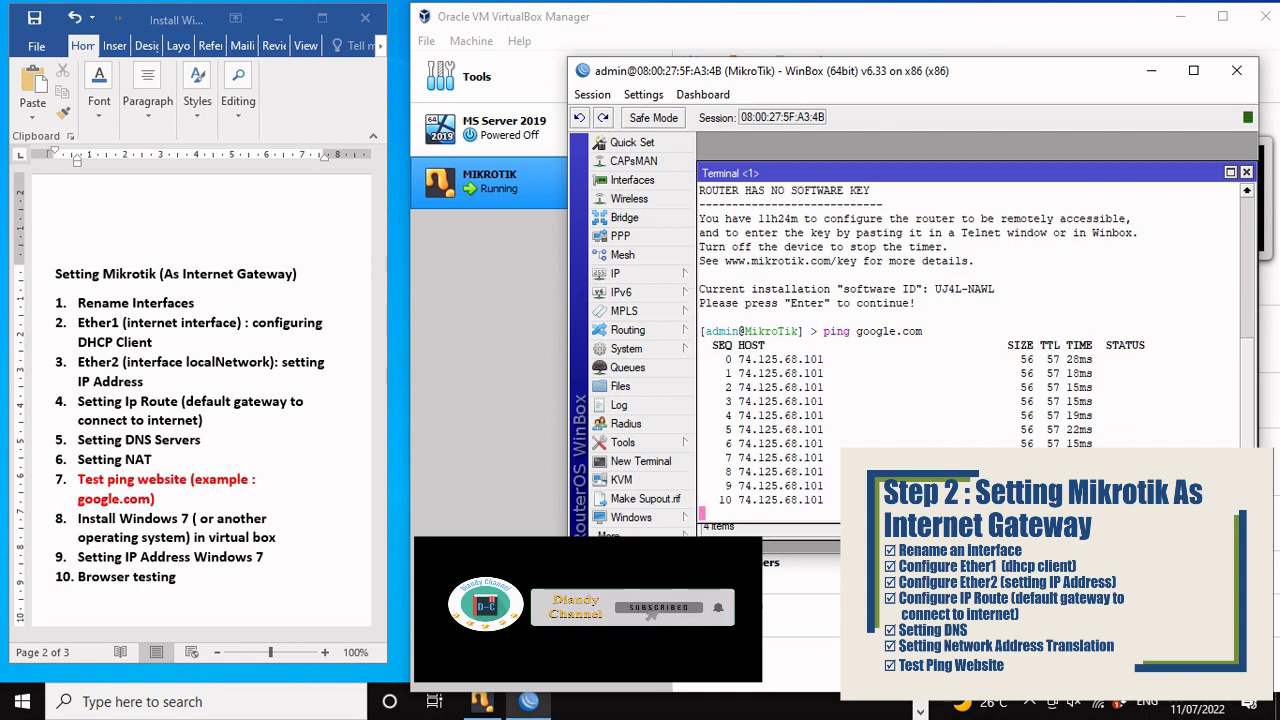
key("ctrl+c")
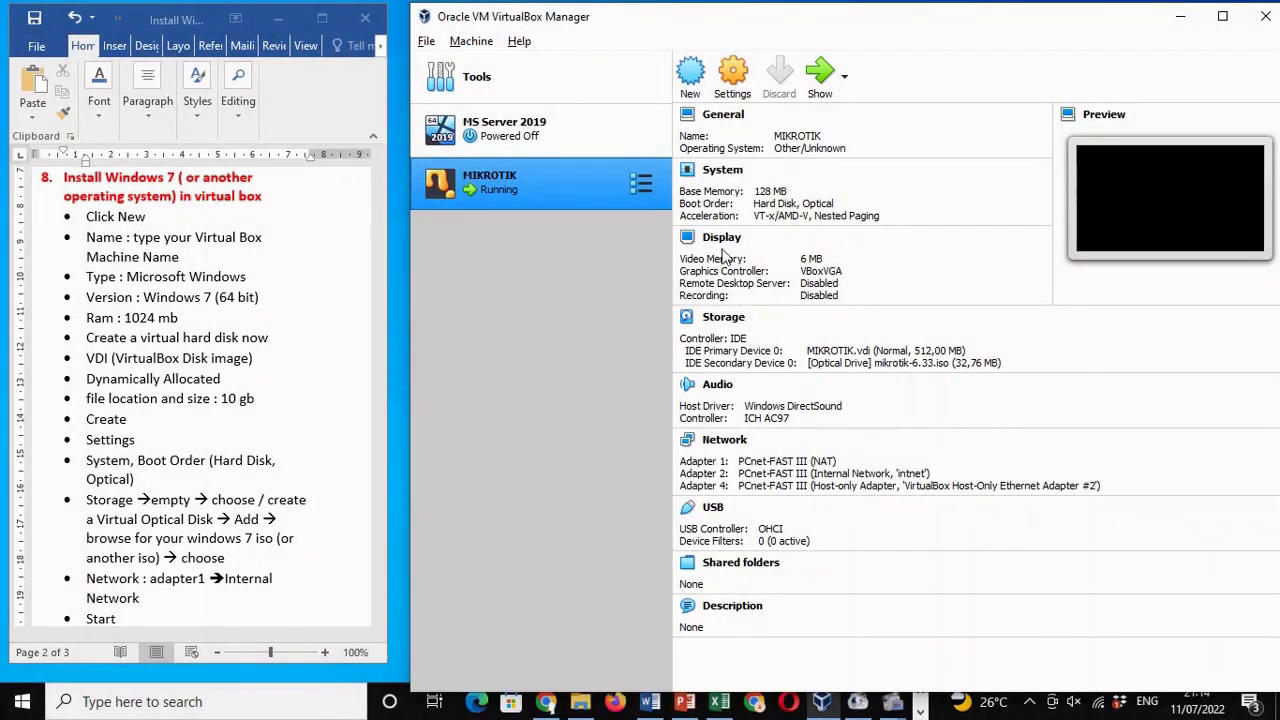
Step: Start a new VM named win7 and browse to the sys (C:) drive for its machine folder
left_click(690, 82)
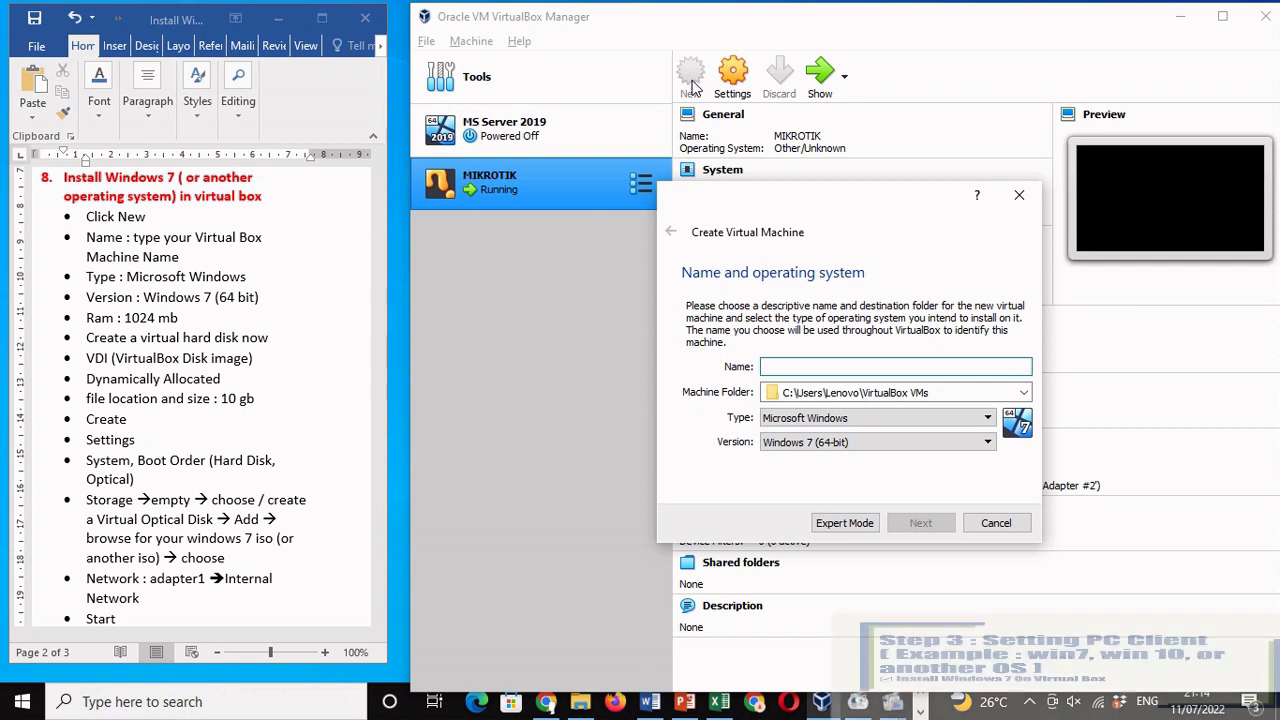
type("win")
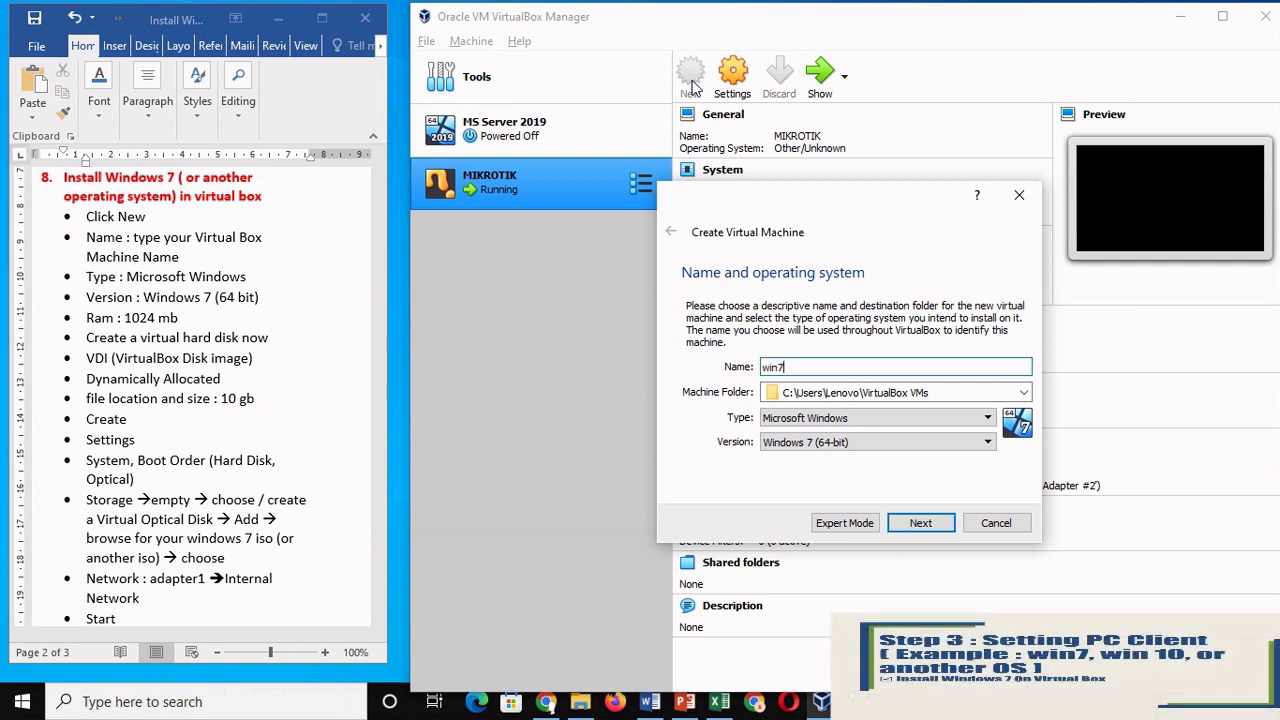
type("7")
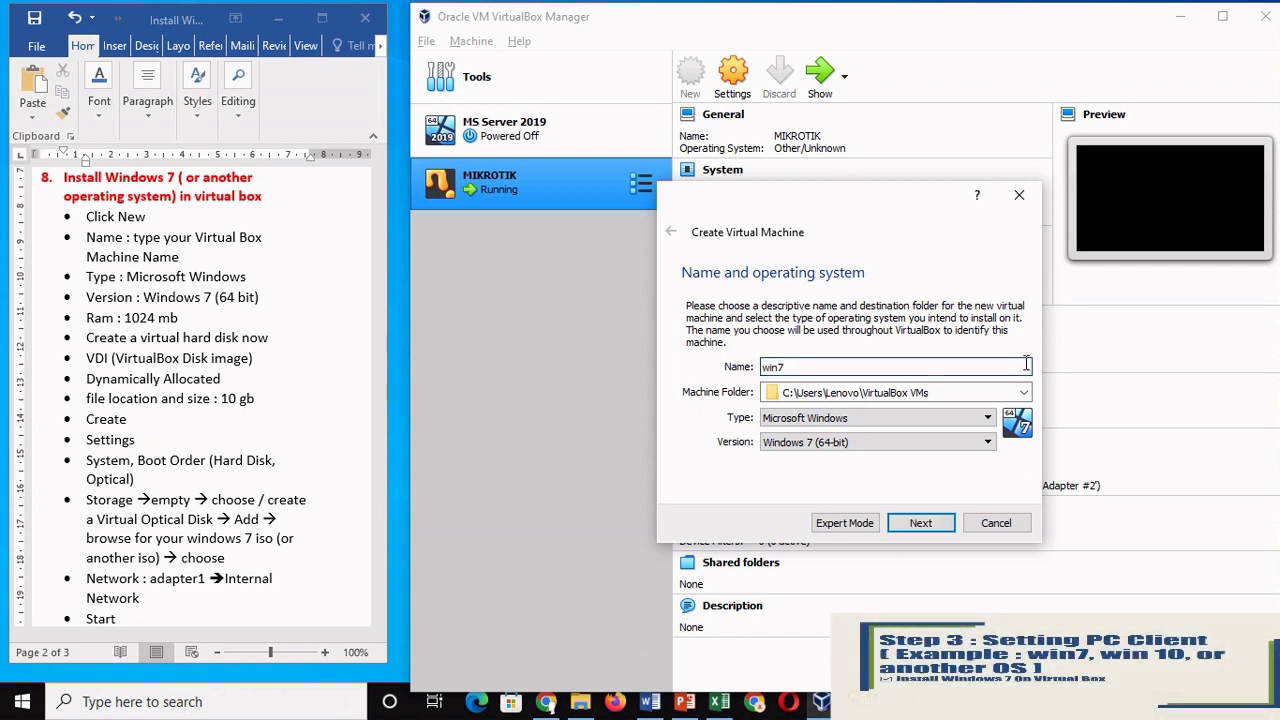
left_click(1023, 392)
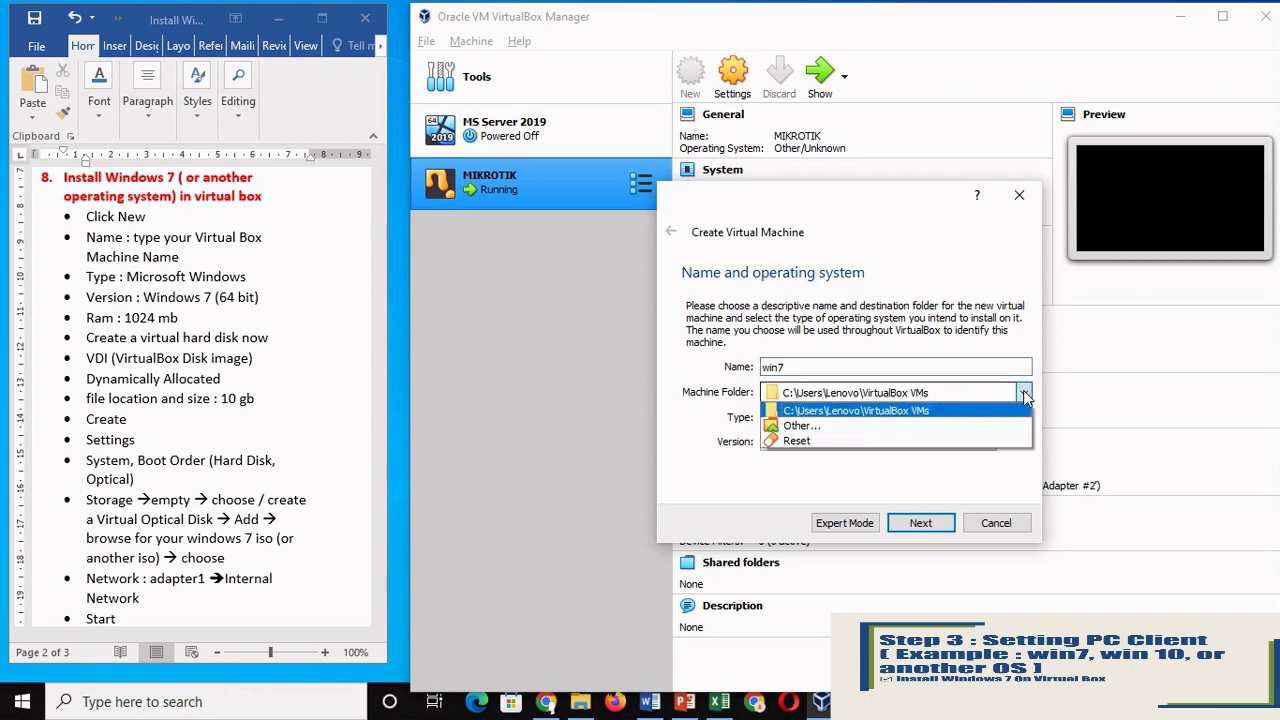
left_click(968, 430)
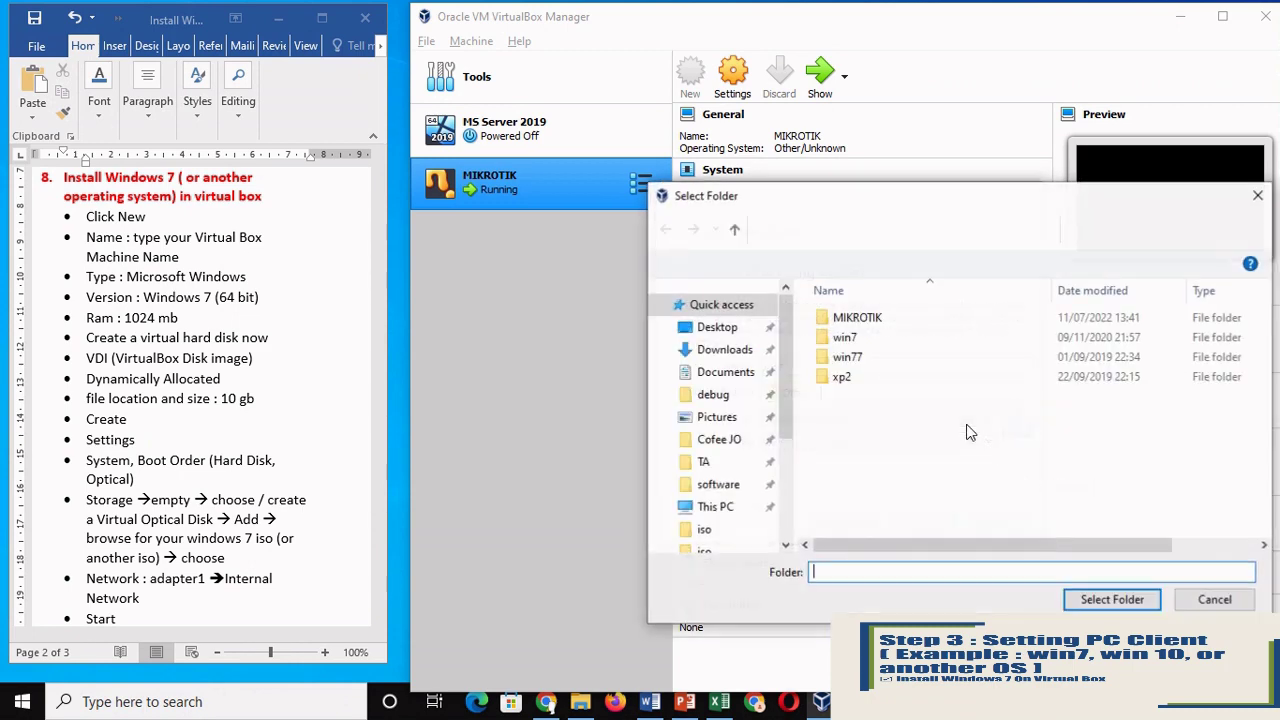
left_click(715, 507)
key("Down")
key("Down")
key("Down")
key("Down")
key("Down")
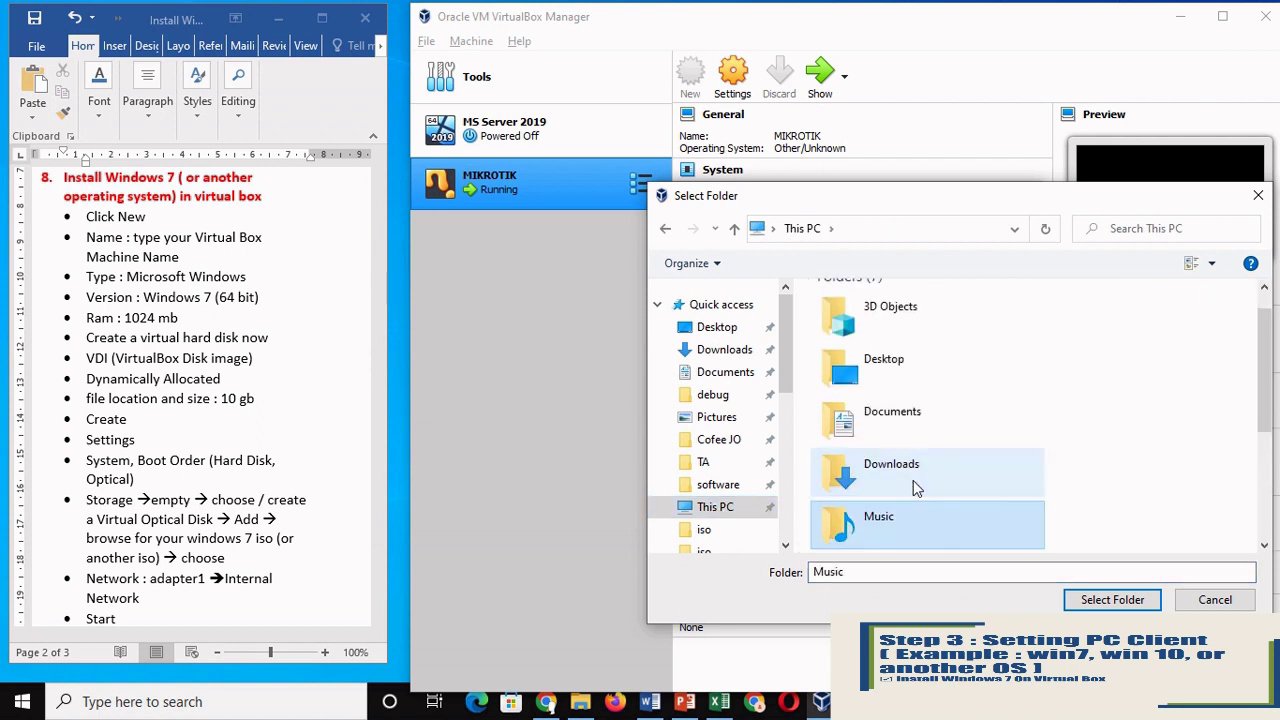
key("Up")
double_click(913, 480)
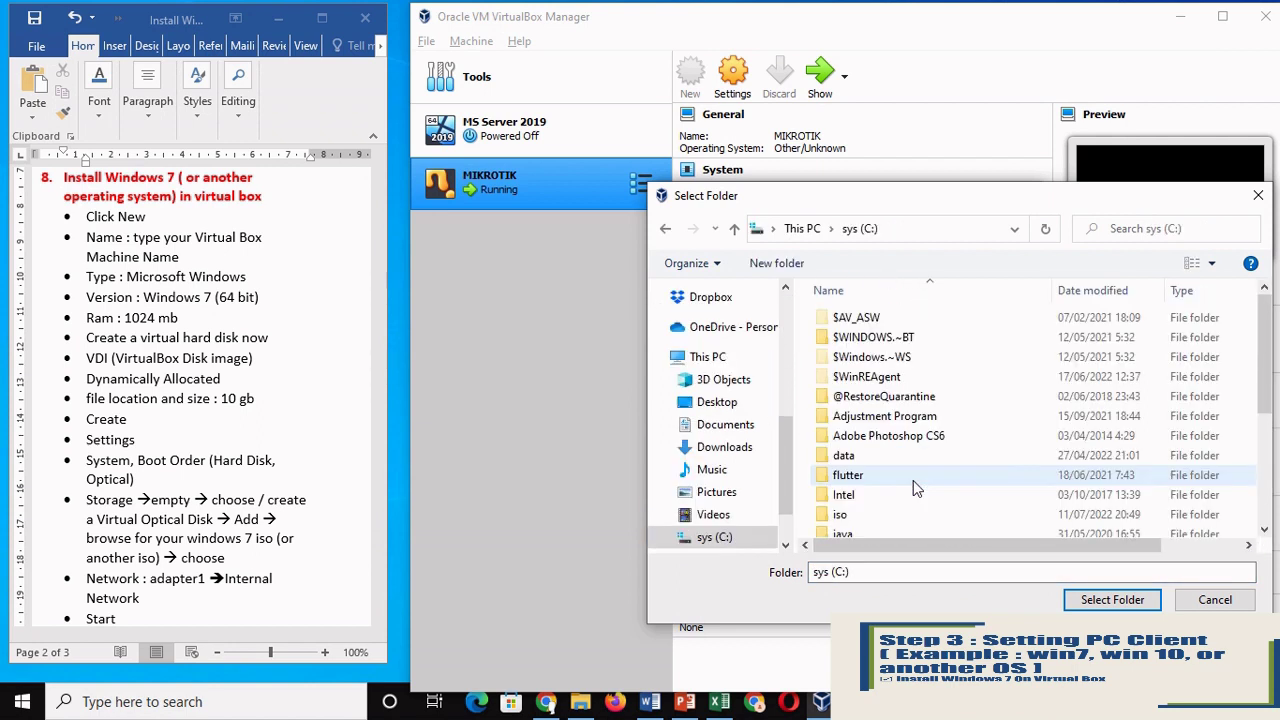
Step: Use C:\virtualbox\win7 as the machine folder, keep Windows 7 (64-bit), and continue
key("Down")
key("v")
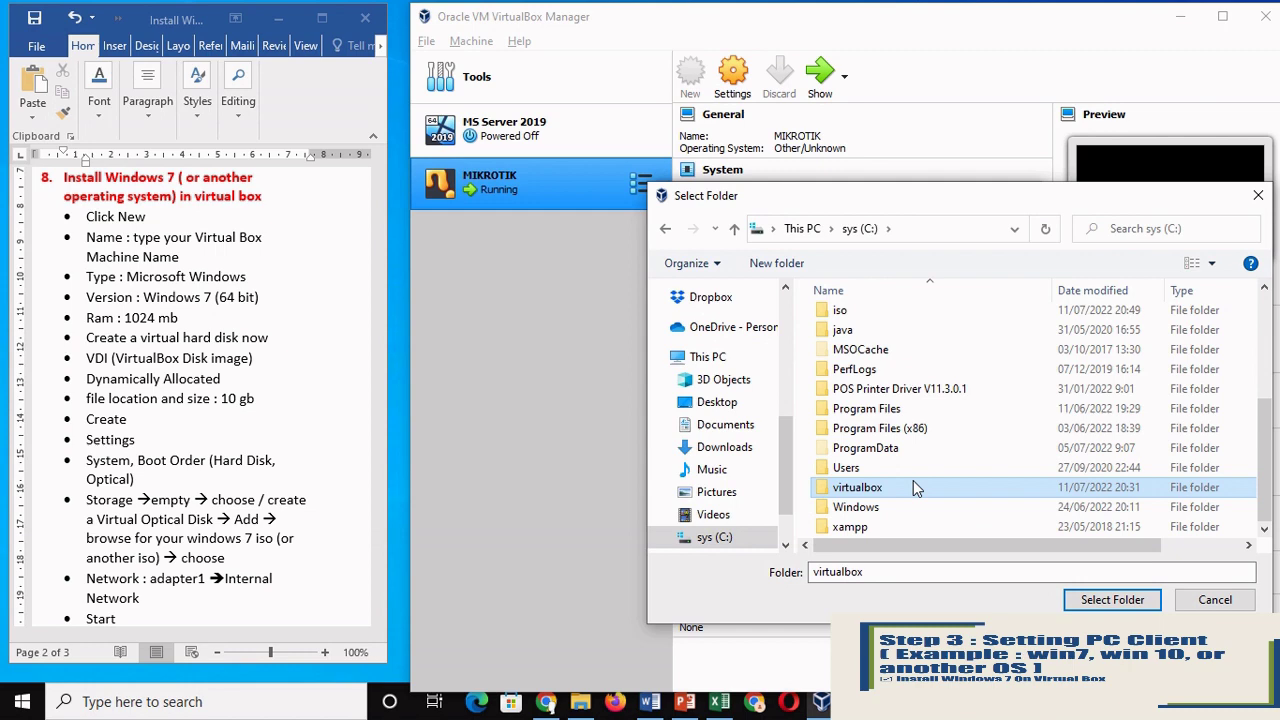
key("Return")
key("Down")
key("Down")
key("Return")
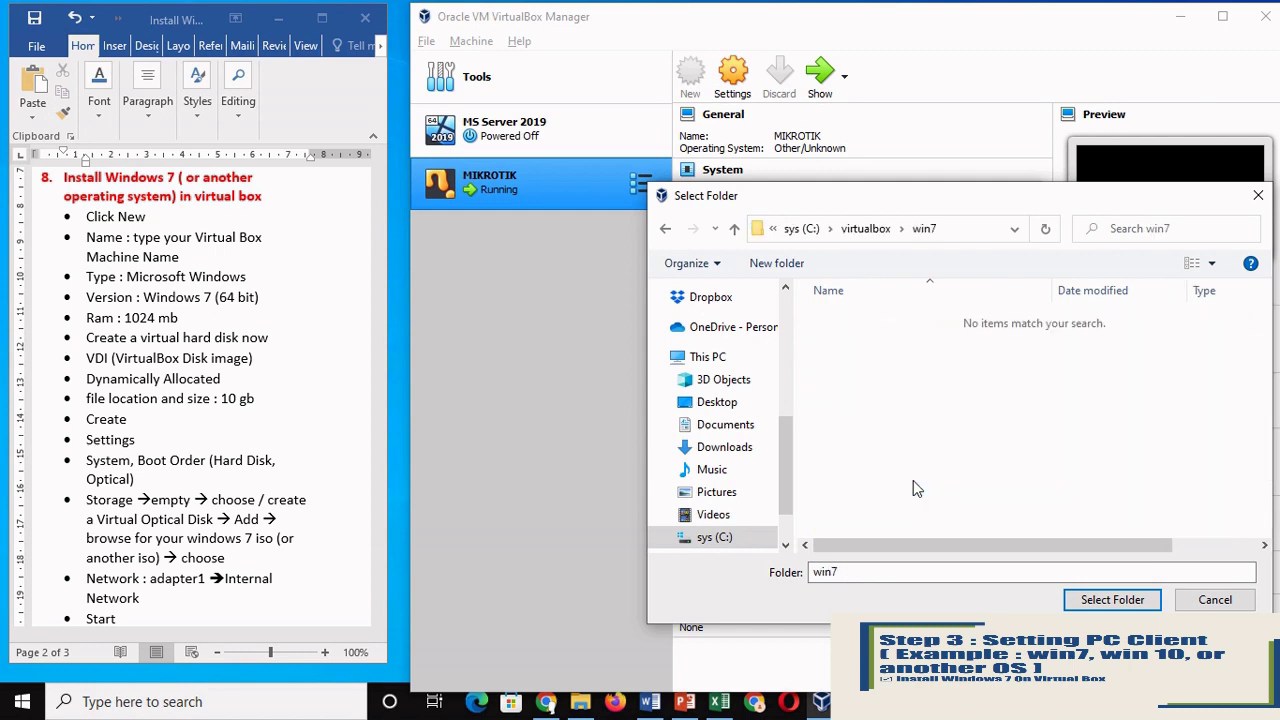
left_click(1112, 600)
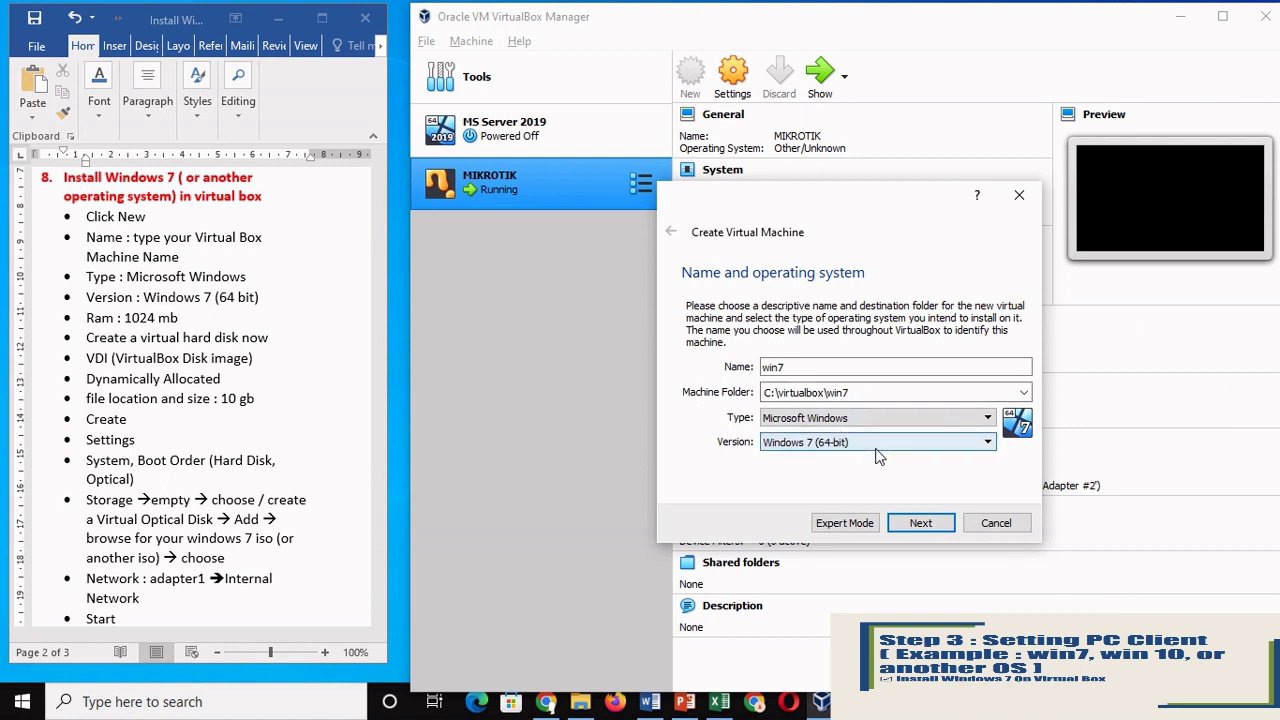
left_click(960, 450)
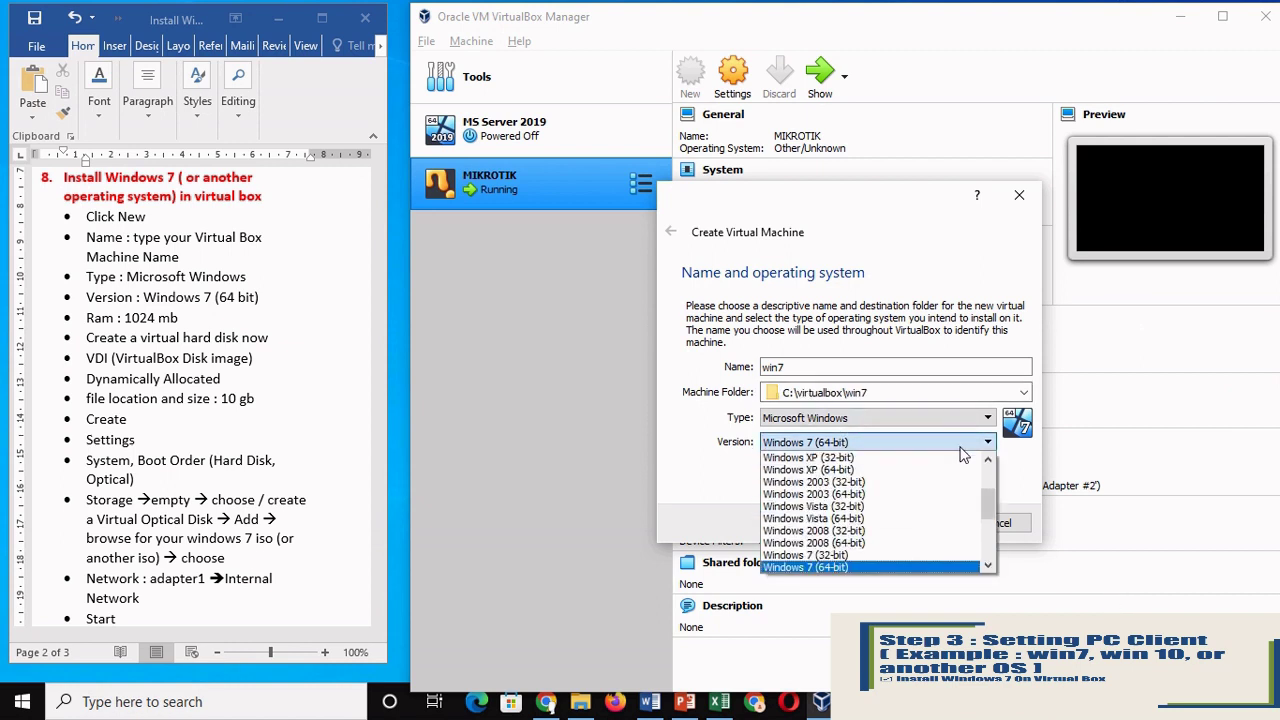
left_click(893, 567)
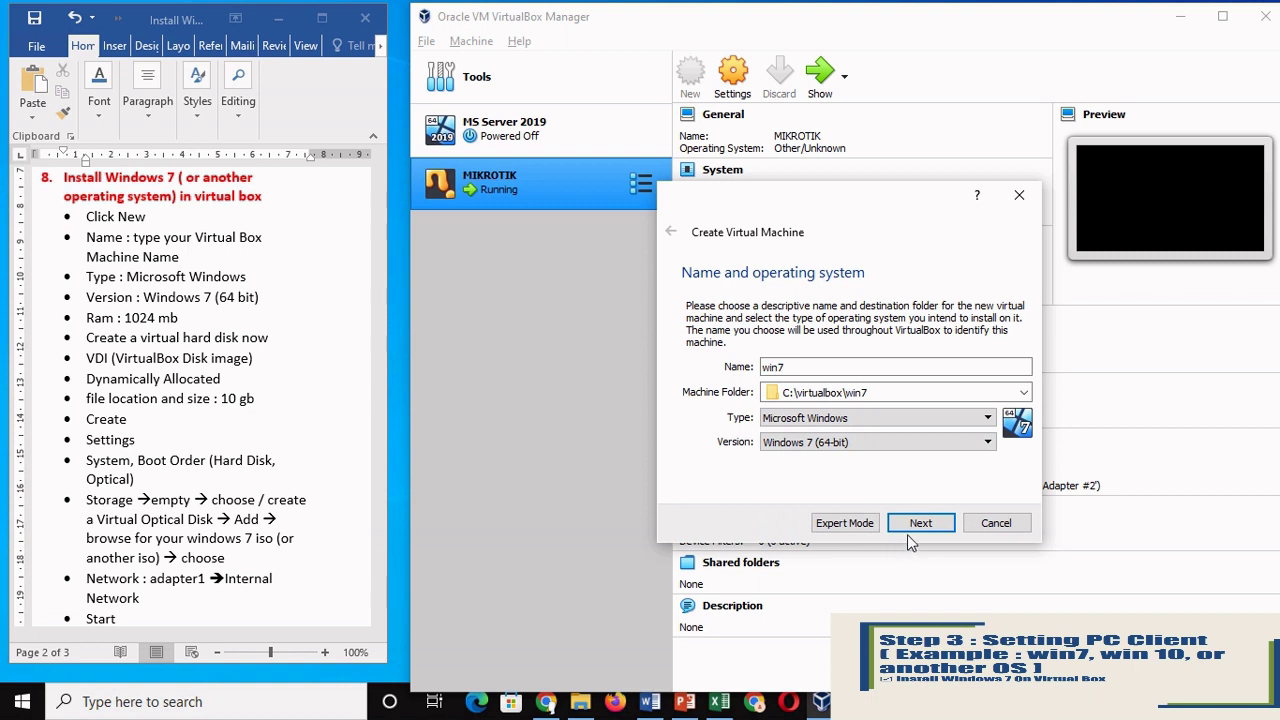
left_click(918, 523)
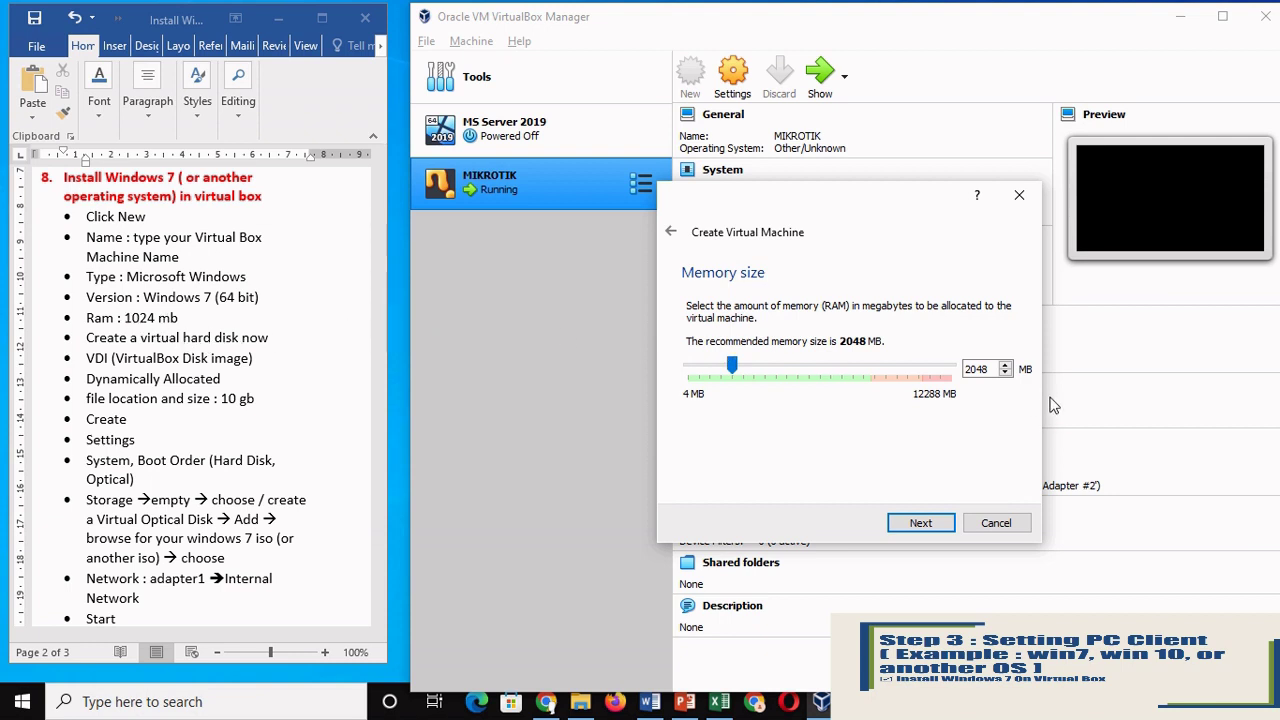
Step: Give win7 1024 MB of memory and choose to create a new virtual hard disk
double_click(992, 372)
type("2")
type("024")
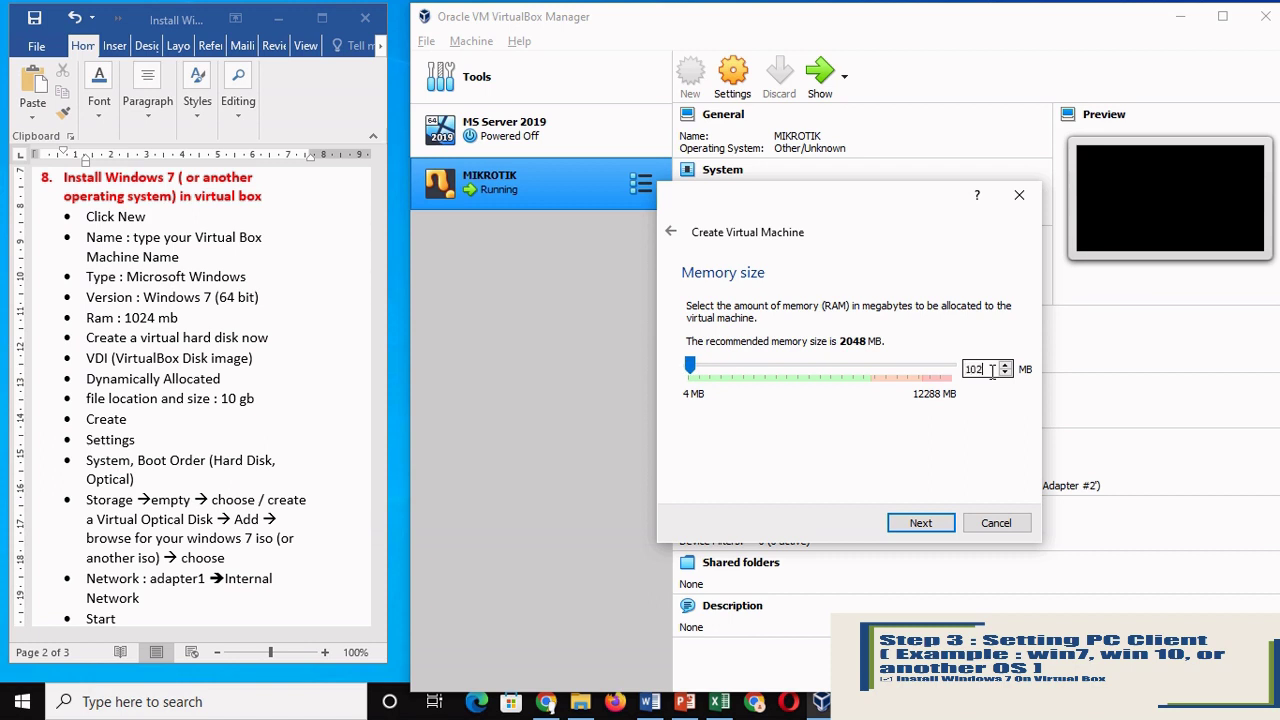
left_click(921, 524)
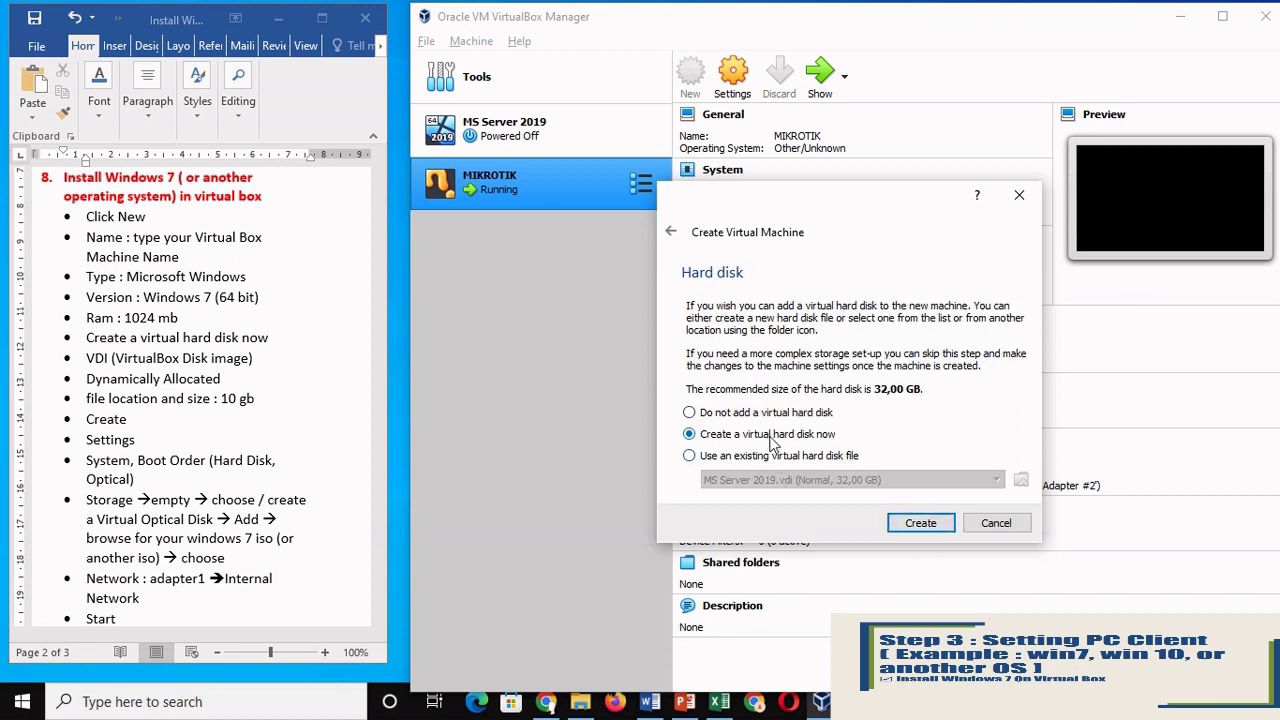
left_click(921, 524)
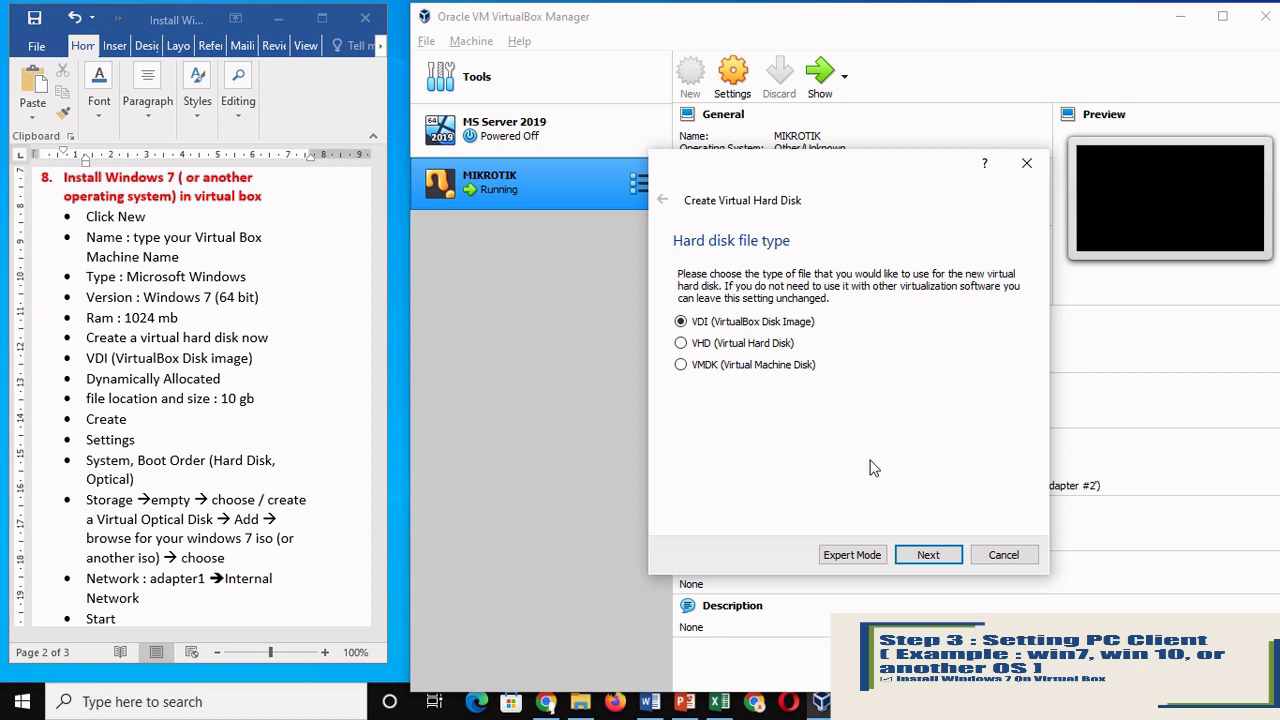
Step: Create a dynamically allocated 10 GB VDI hard disk for win7
left_click(919, 562)
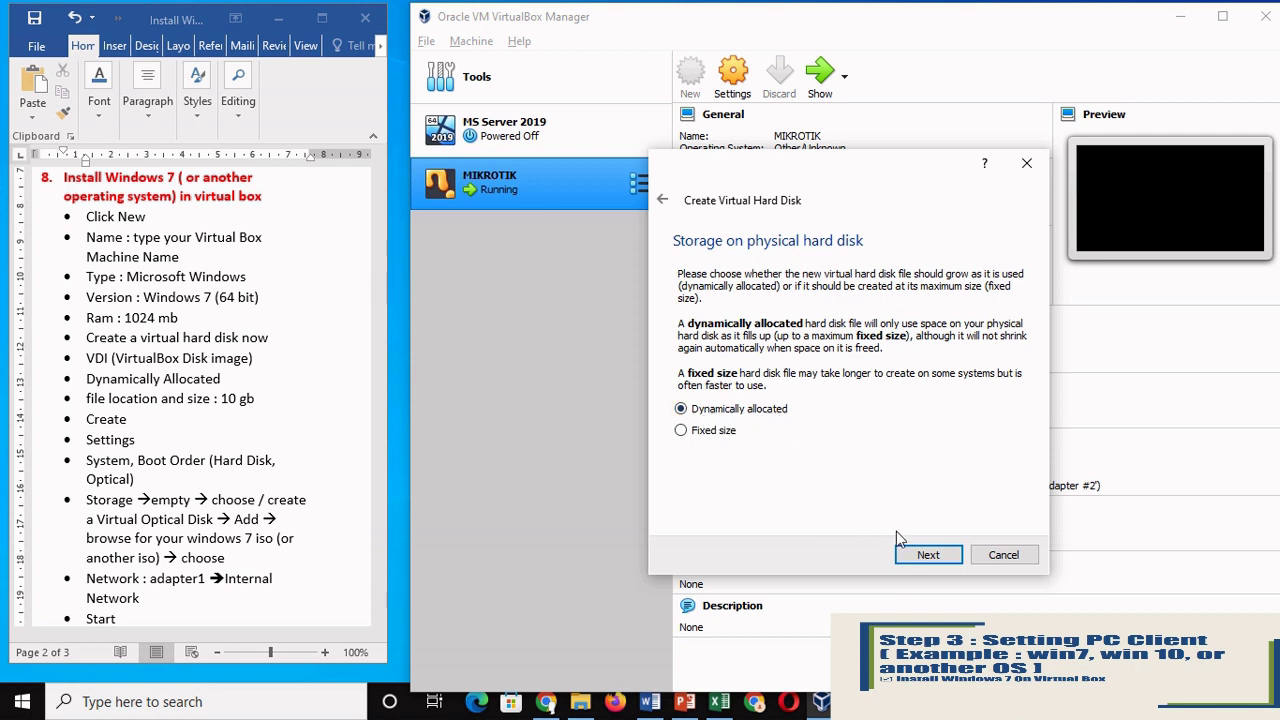
left_click(923, 556)
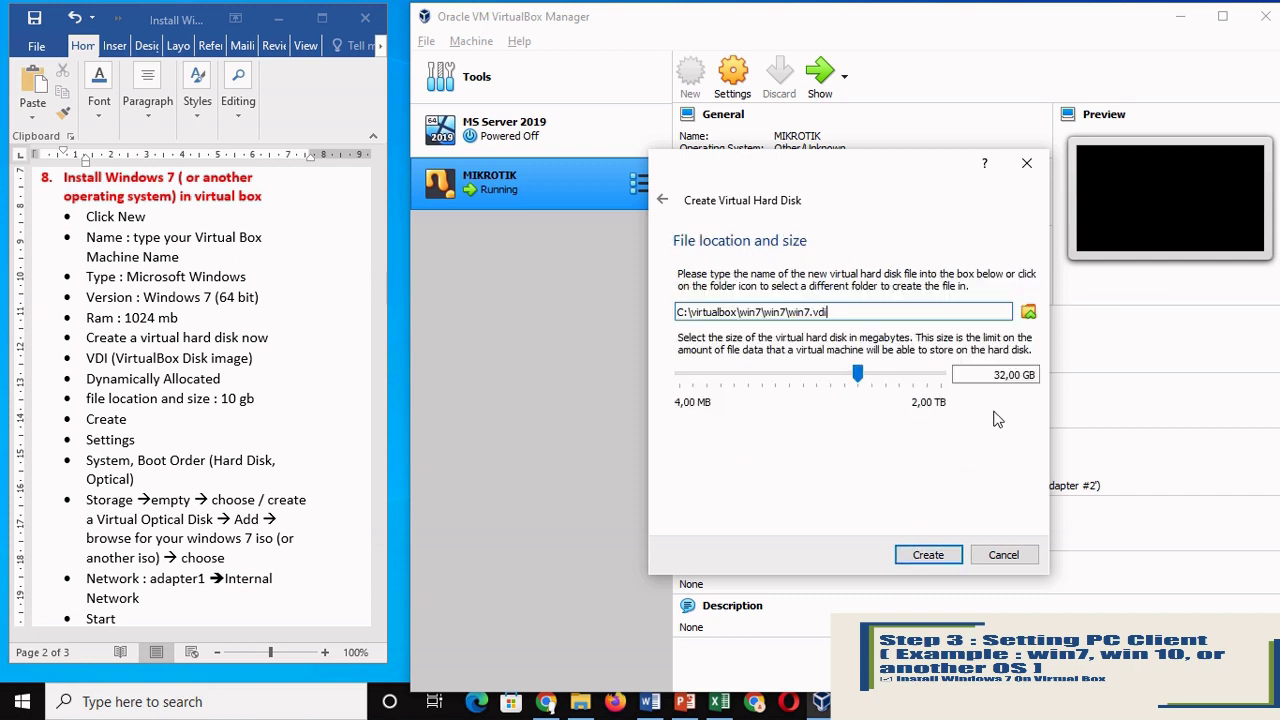
left_click(993, 376)
double_click(993, 376)
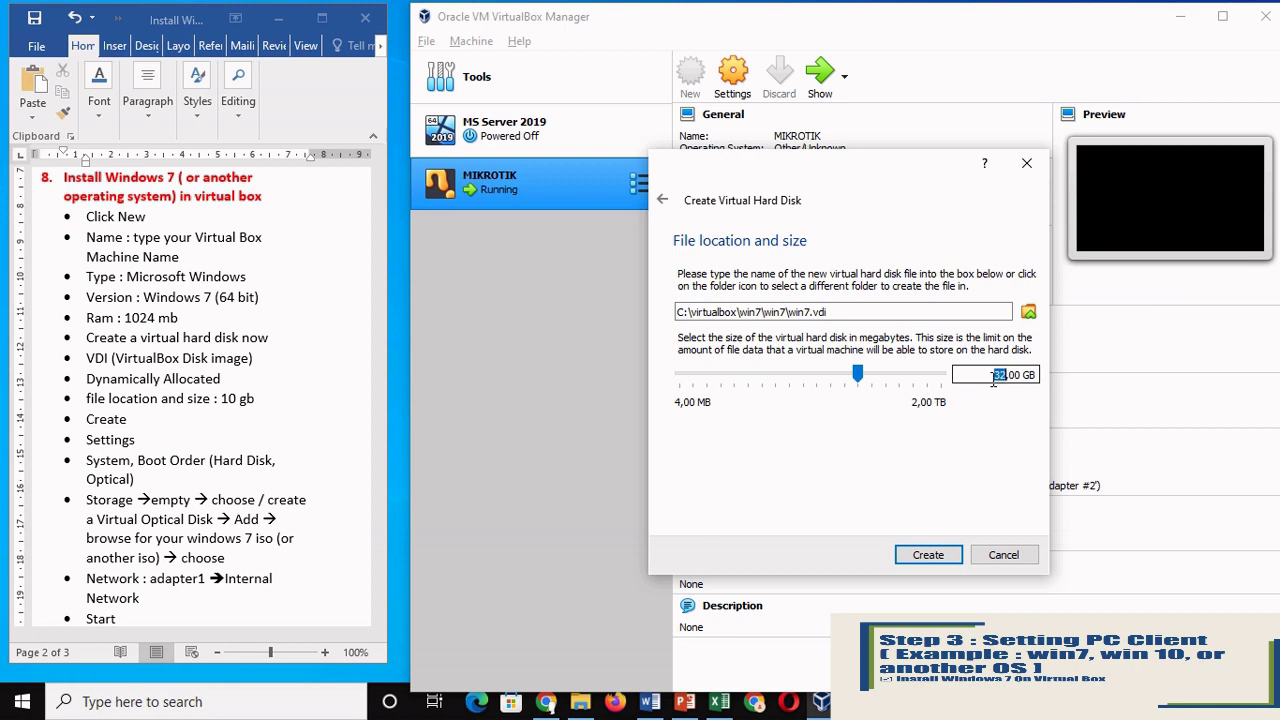
type("10")
left_click(932, 556)
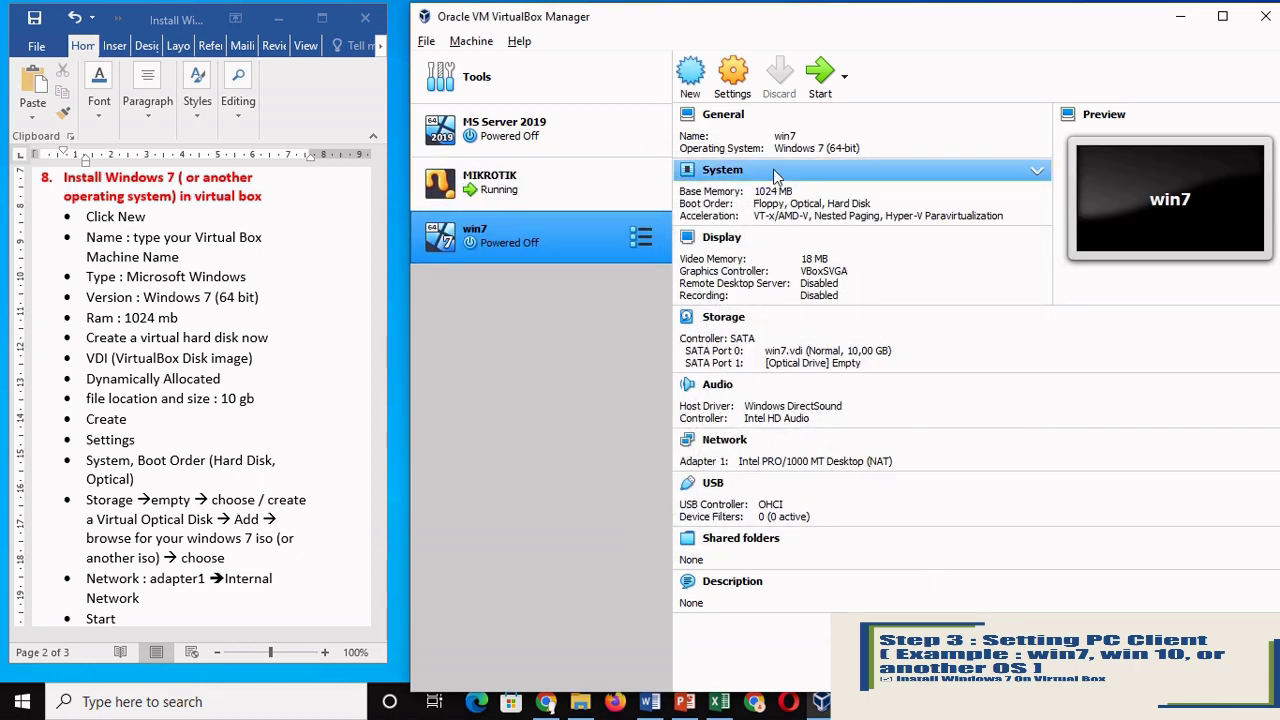
Step: In win7's System settings, uncheck Floppy and order boot as Hard Disk first, Optical second
left_click(734, 80)
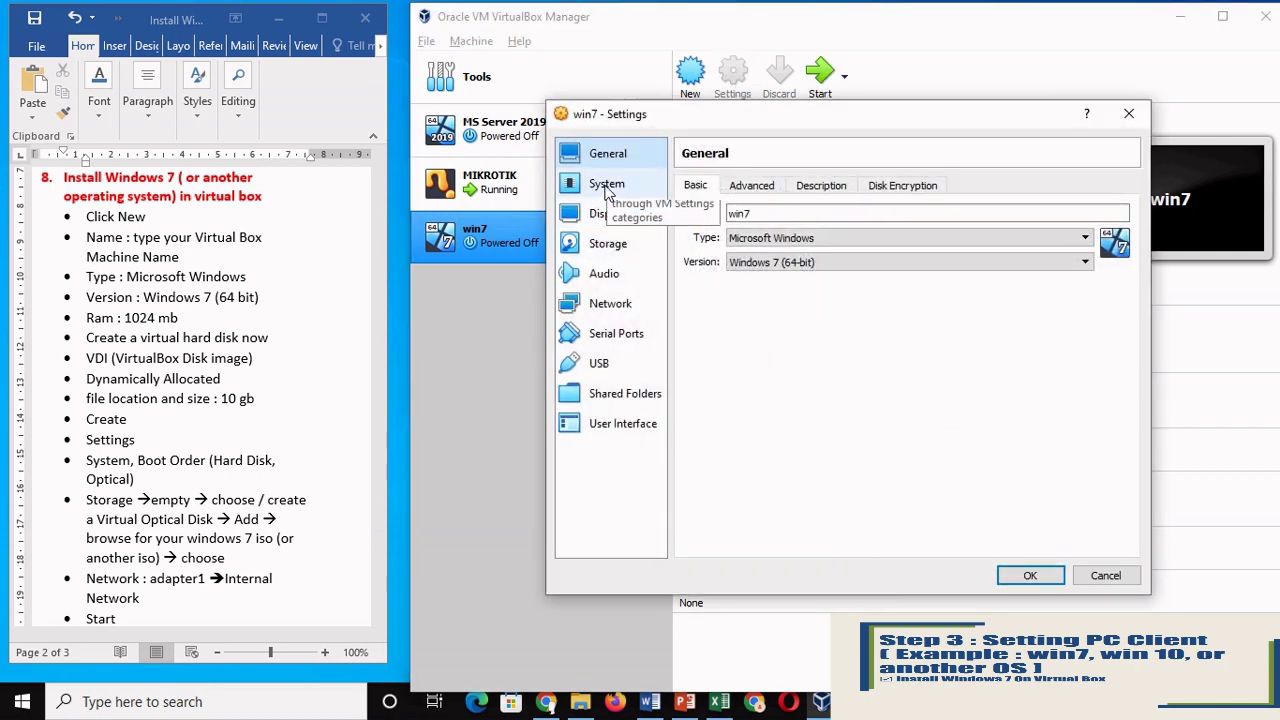
left_click(606, 190)
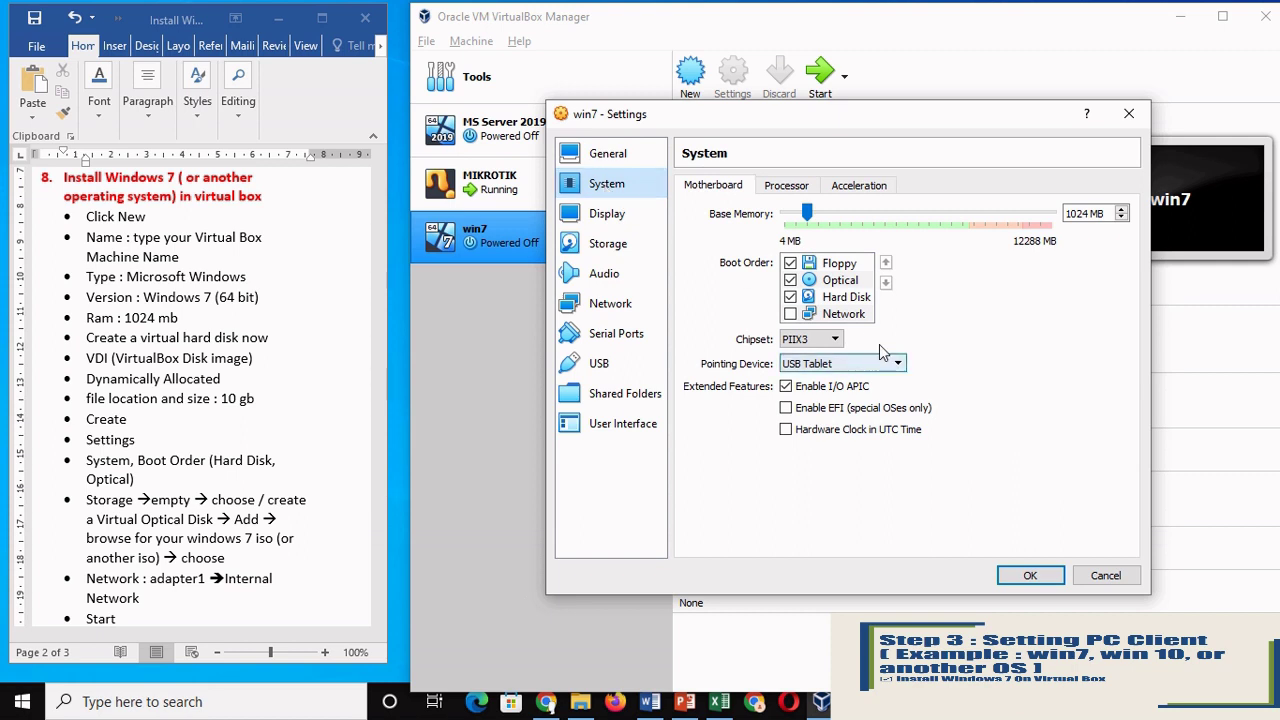
left_click(791, 264)
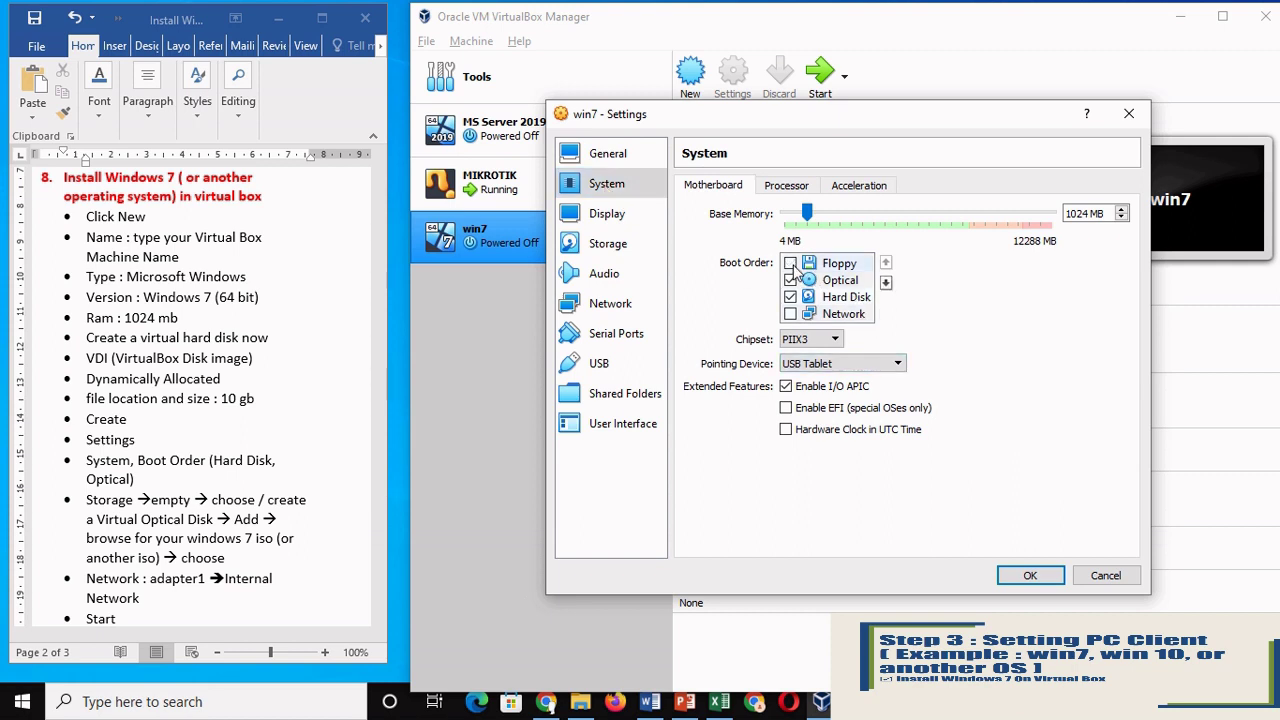
left_click(838, 298)
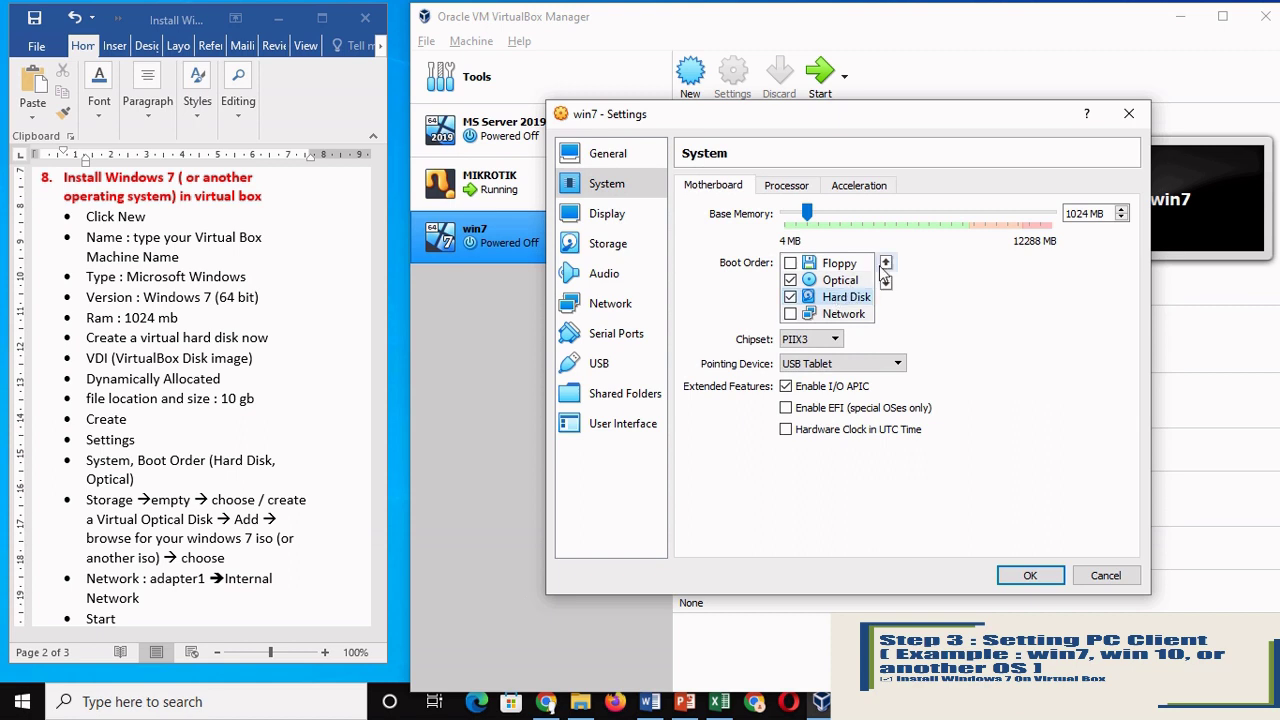
left_click(886, 263)
left_click(886, 263)
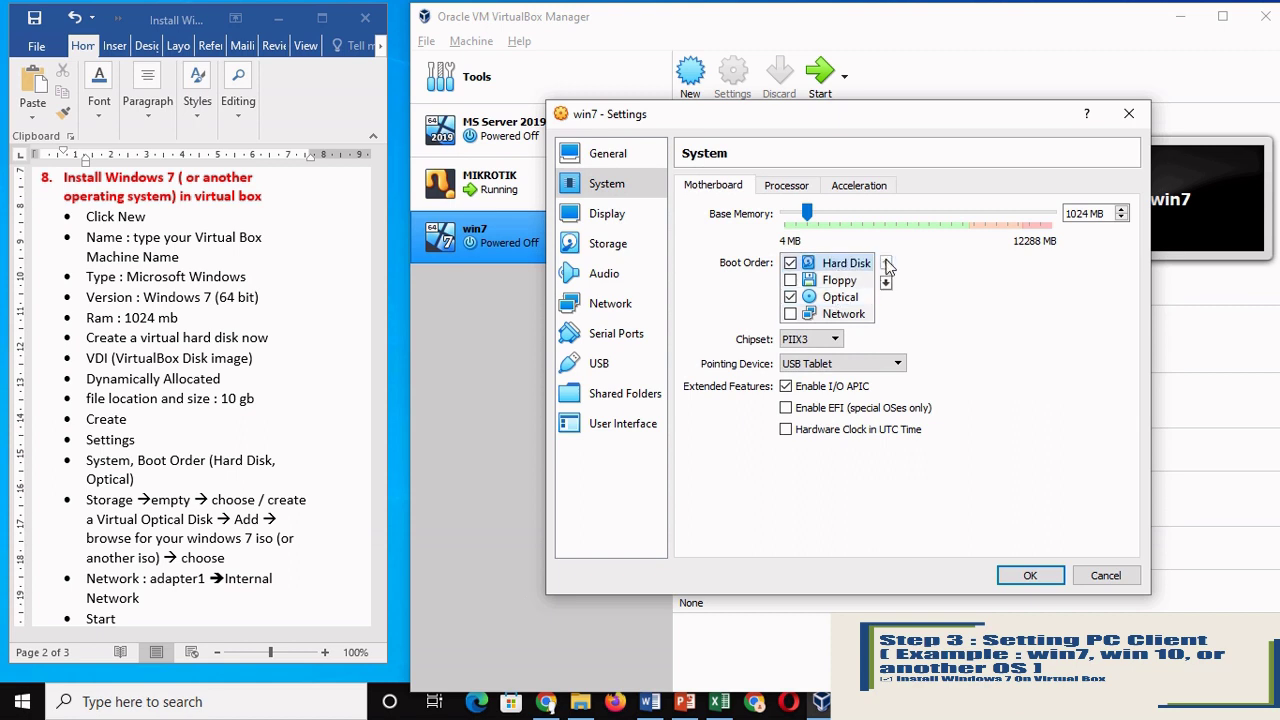
left_click(848, 298)
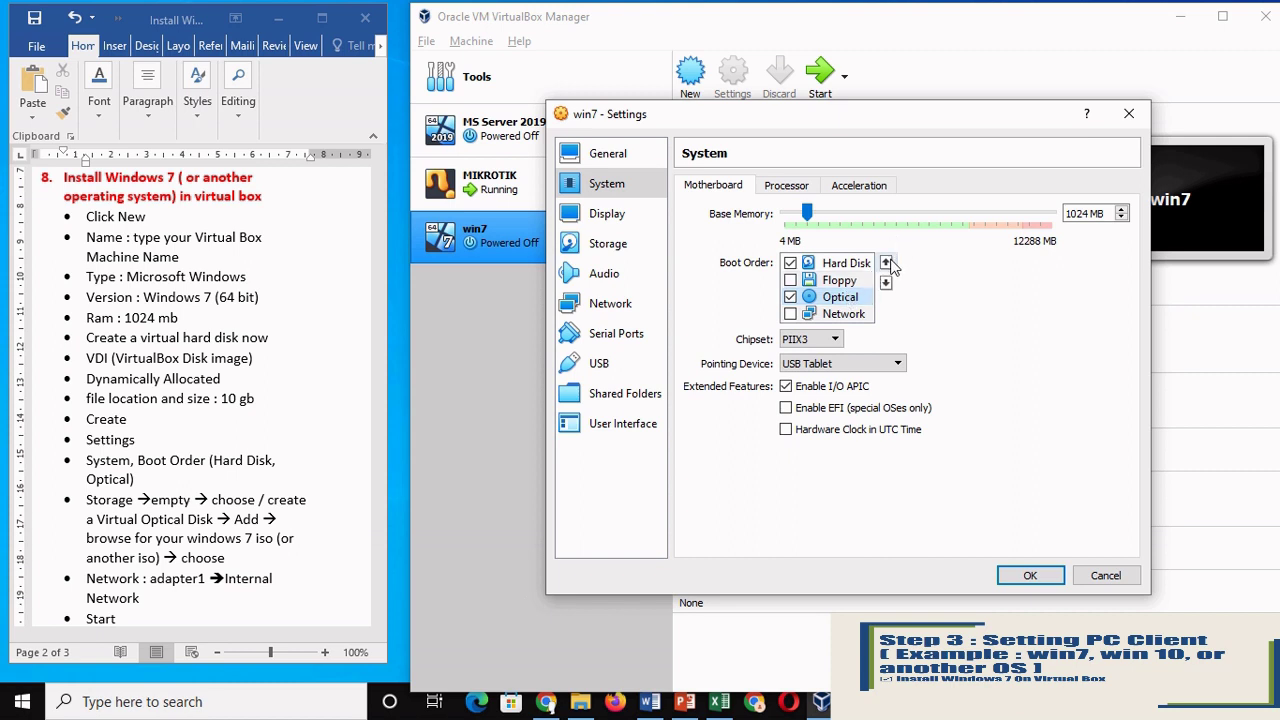
left_click(886, 263)
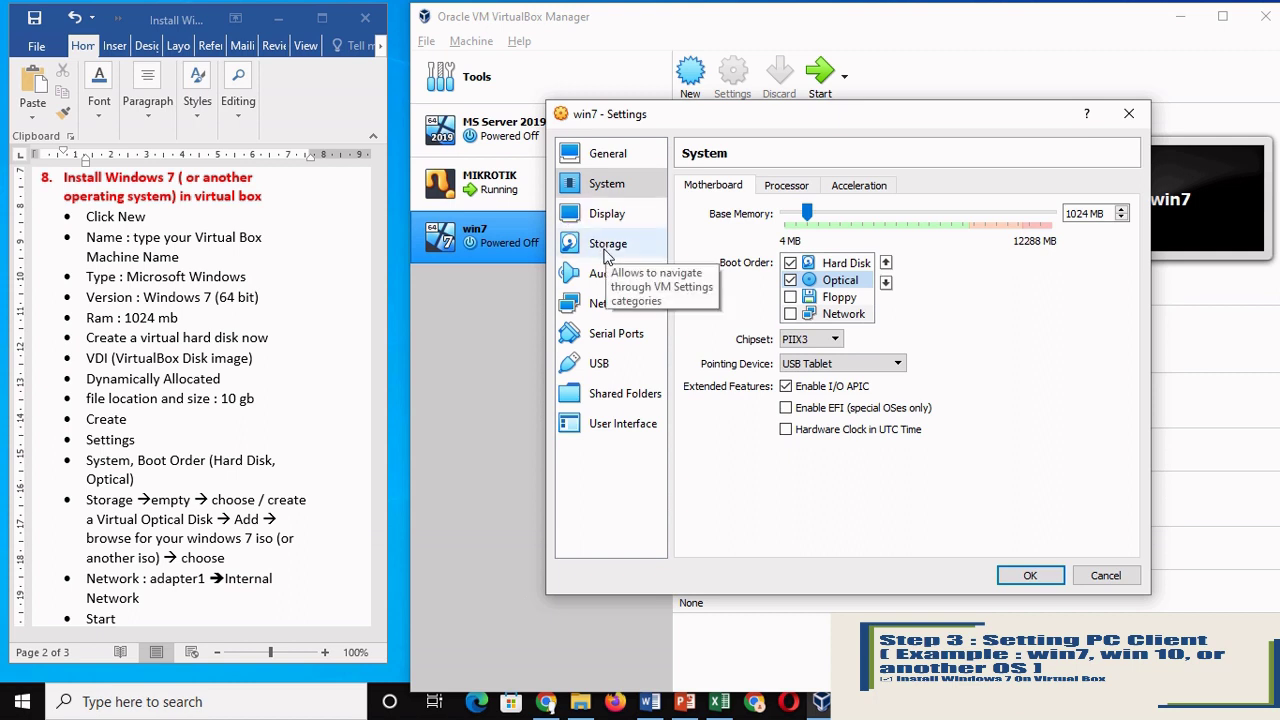
Step: Mount en_windows_7_ultimate_x64_dvd.iso on win7's empty optical drive in Storage settings
left_click(607, 250)
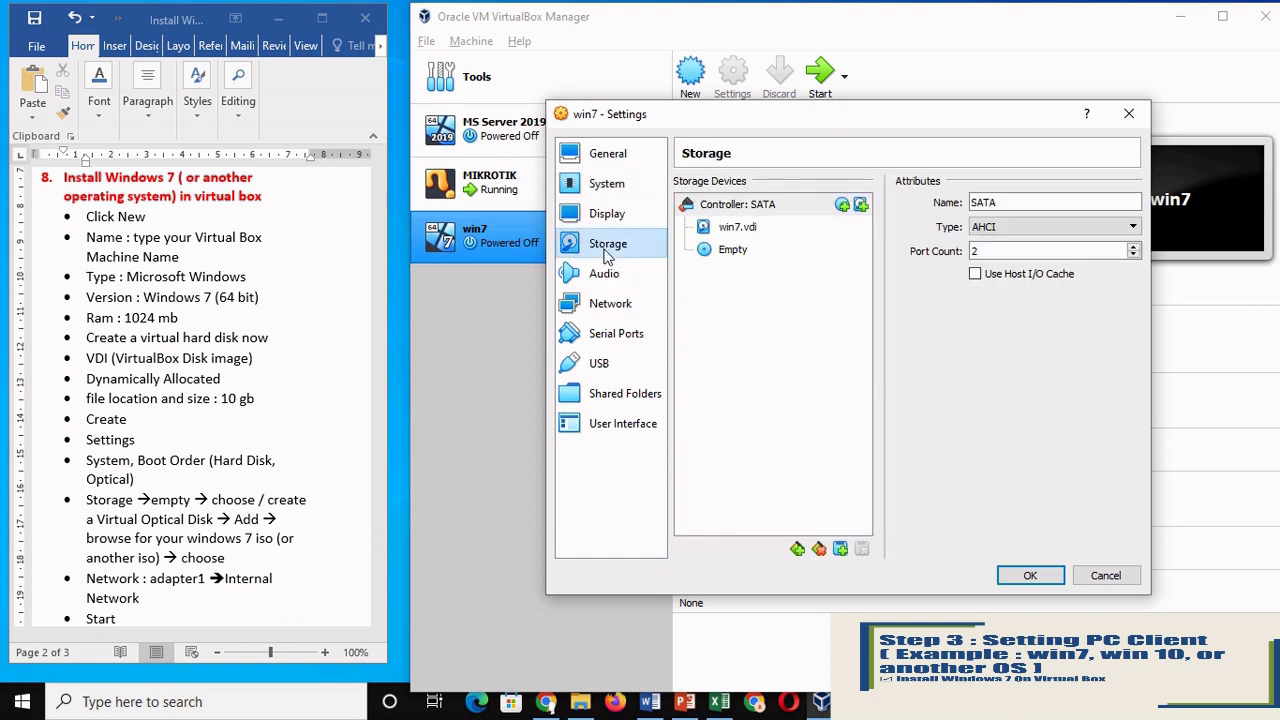
left_click(716, 256)
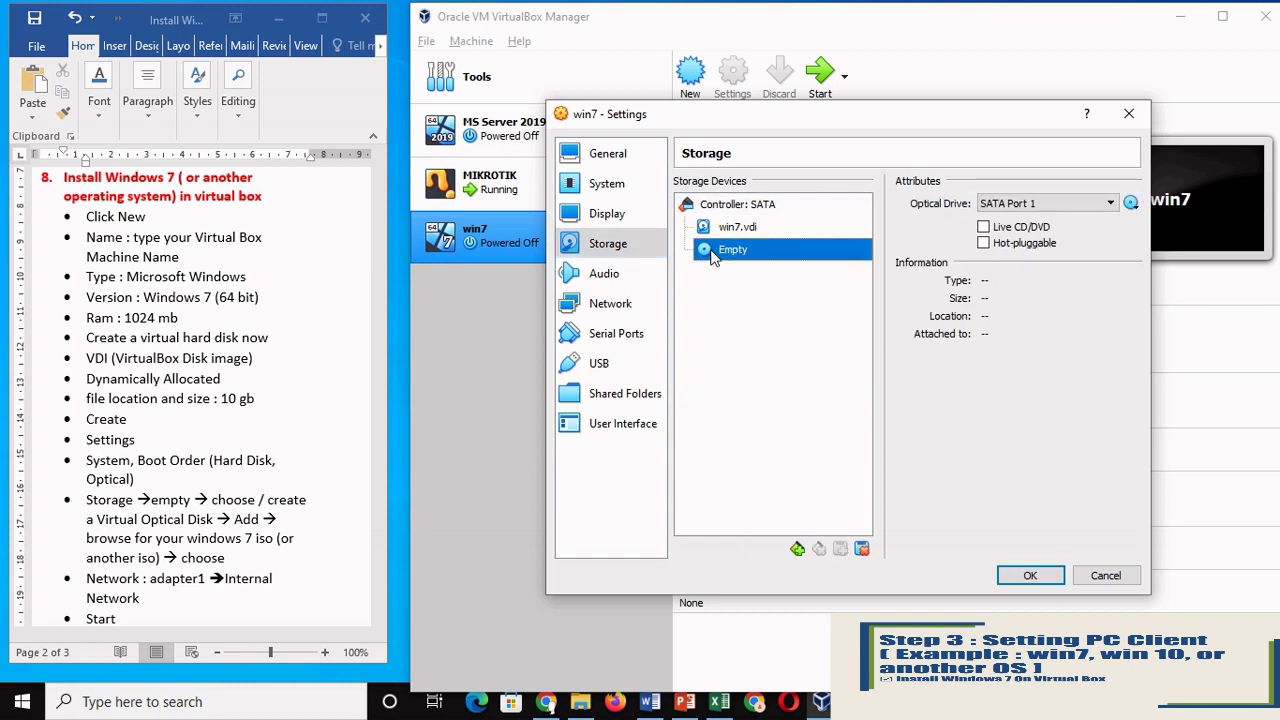
left_click(1130, 204)
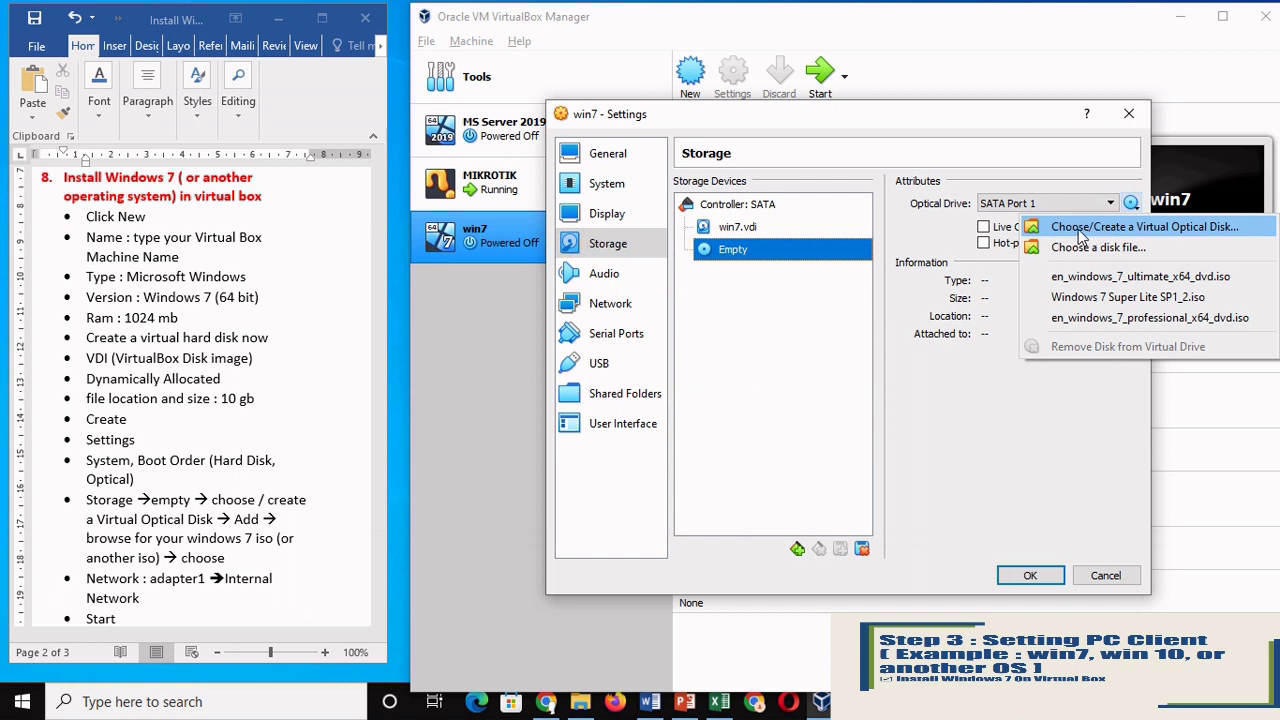
left_click(1135, 229)
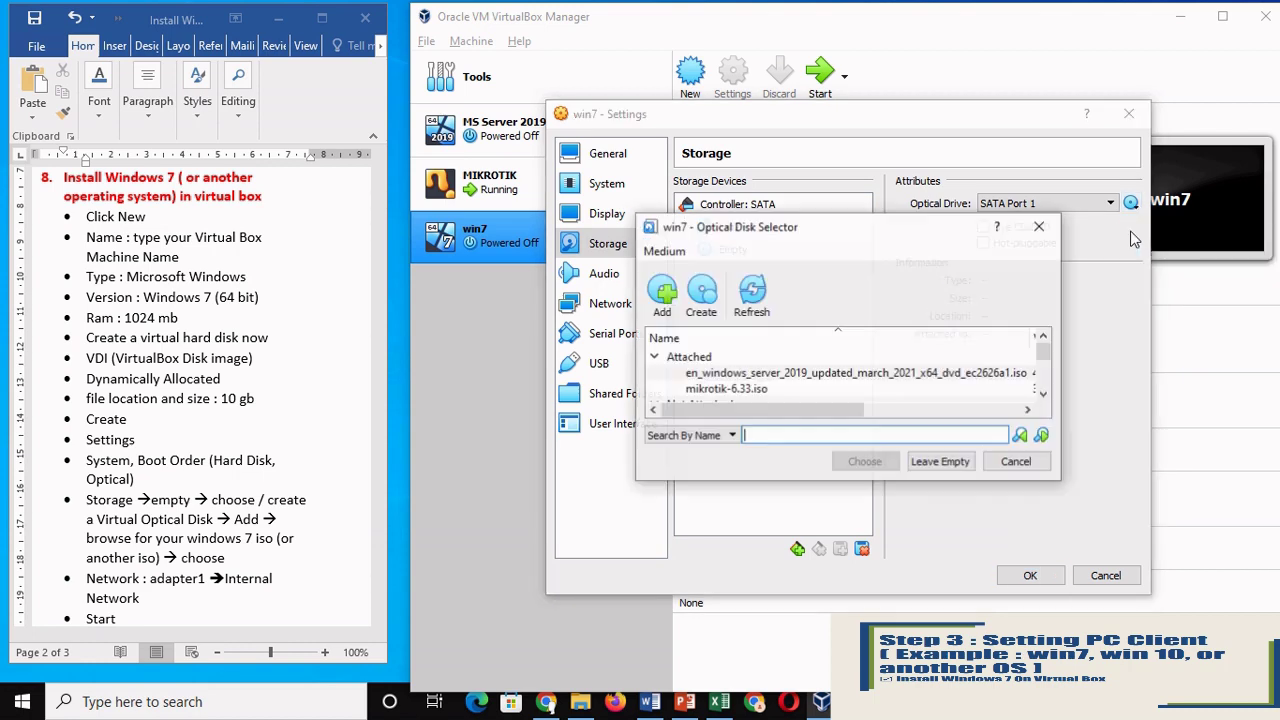
left_click(661, 295)
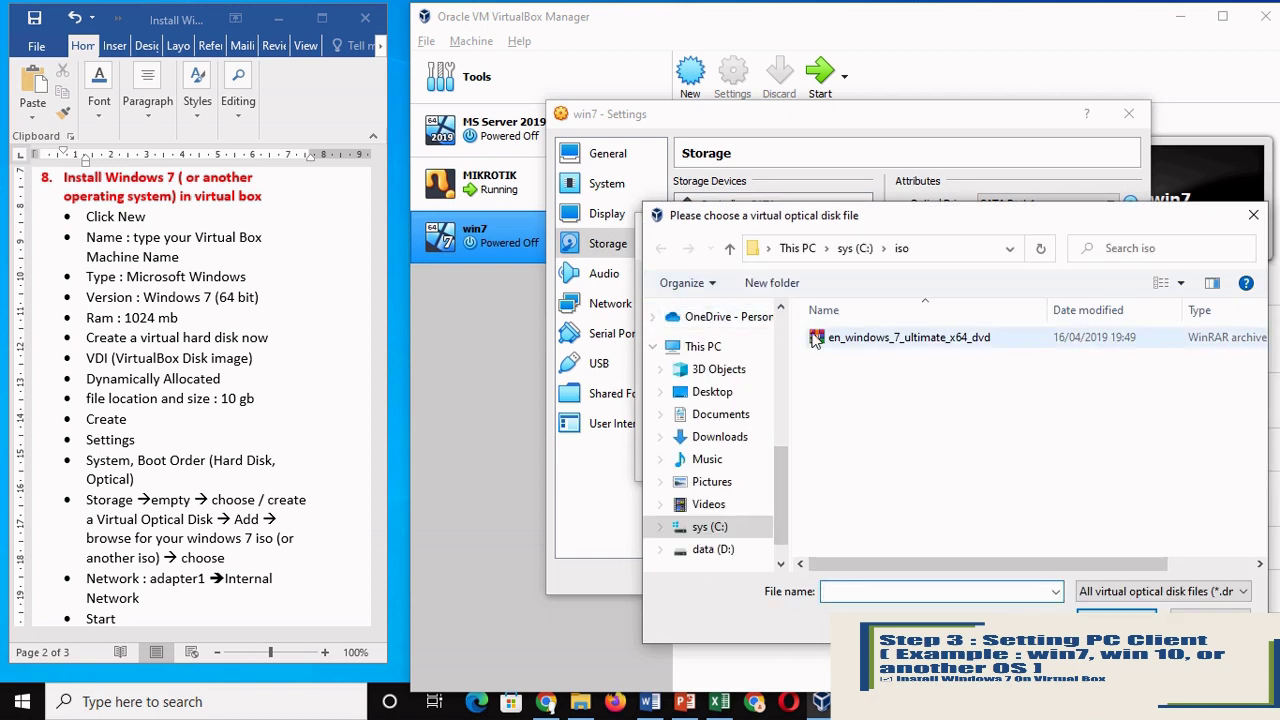
double_click(840, 340)
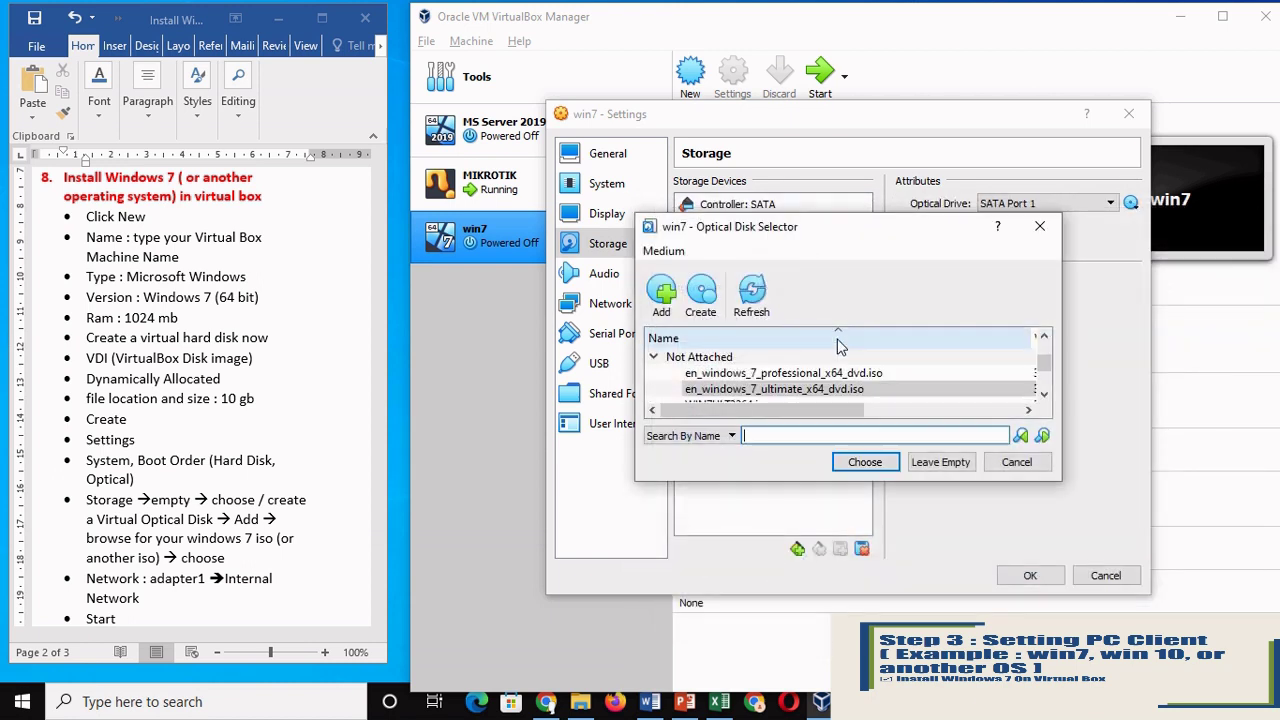
left_click(865, 462)
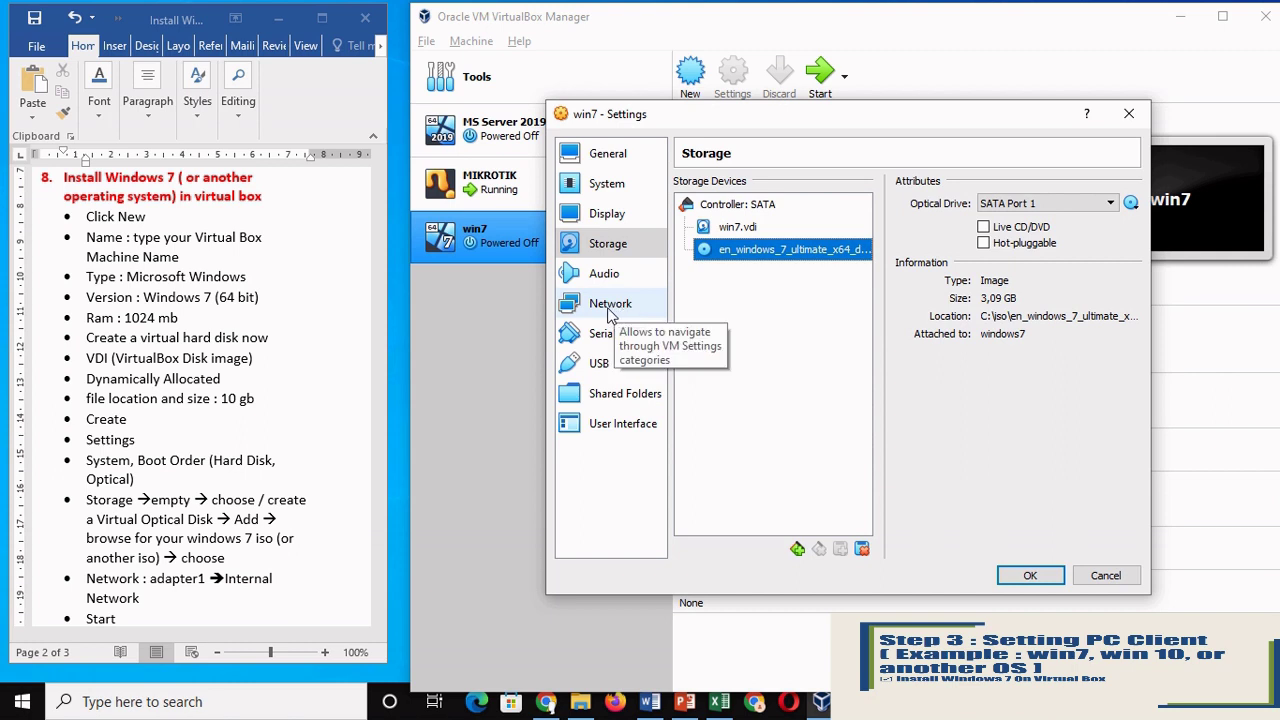
left_click(614, 311)
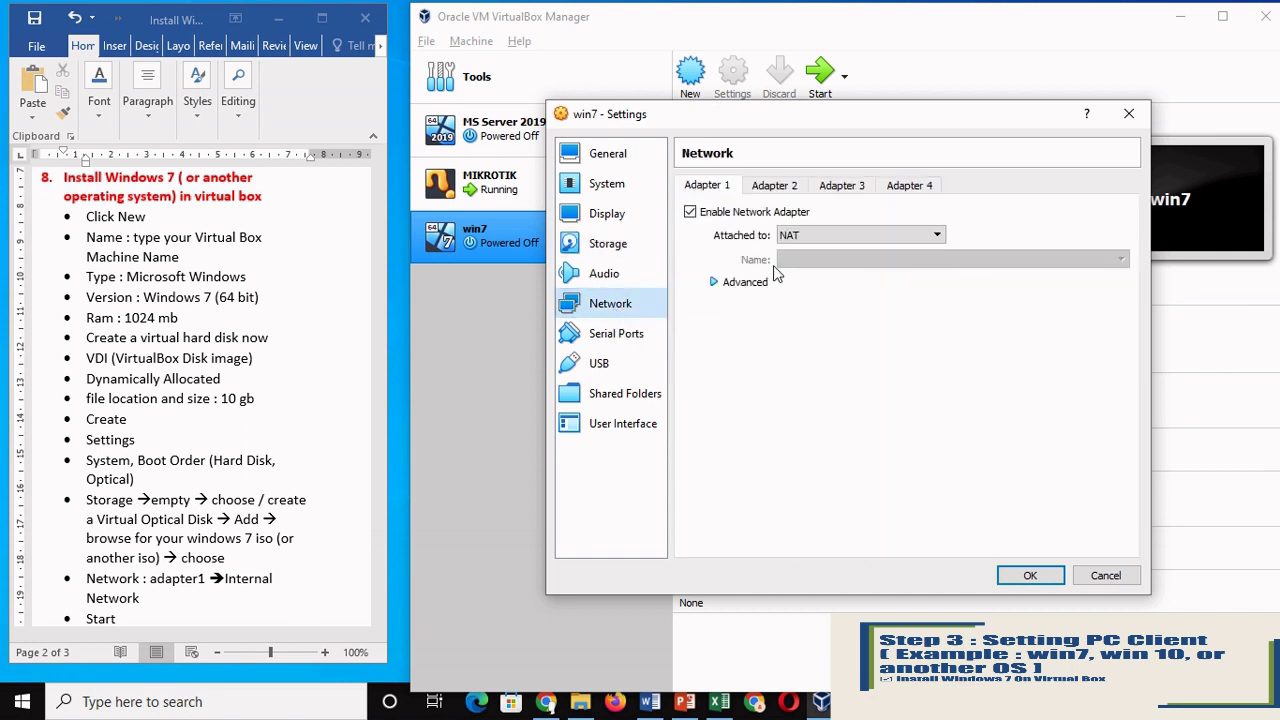
Step: Attach Adapter 1 to Internal Network 'intnet' and save win7's settings
left_click(834, 233)
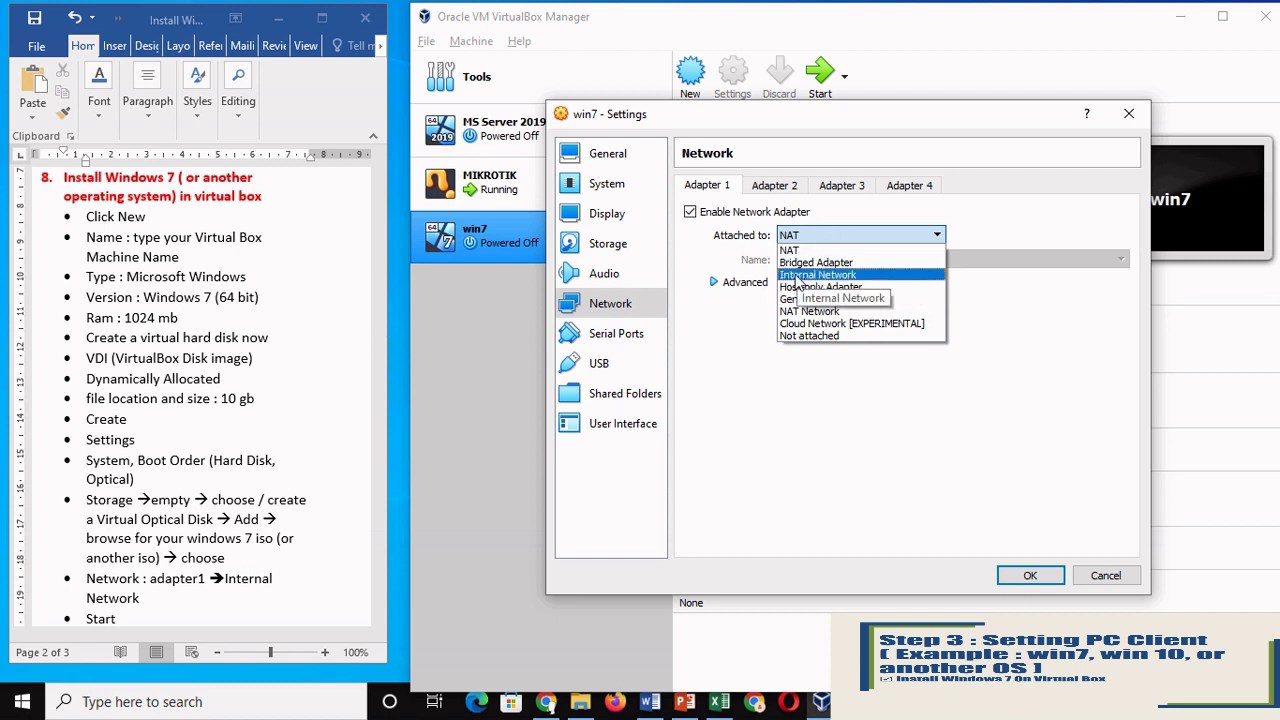
left_click(798, 276)
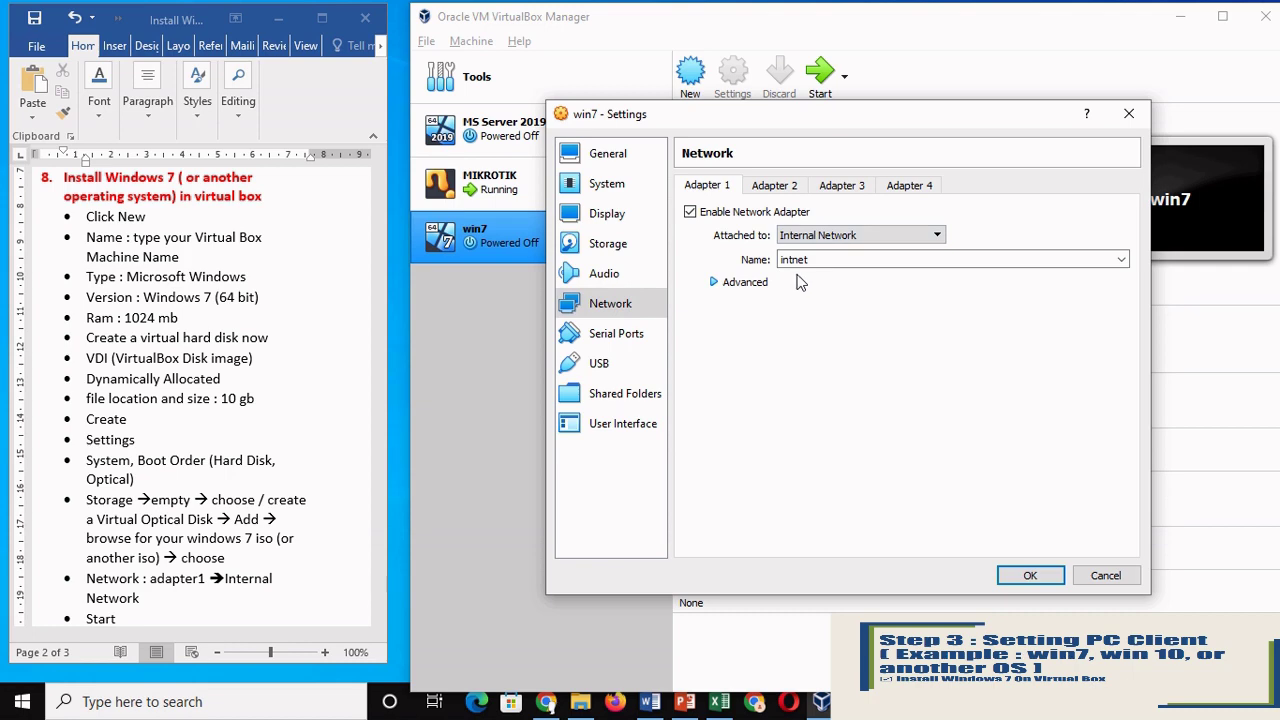
left_click(1028, 576)
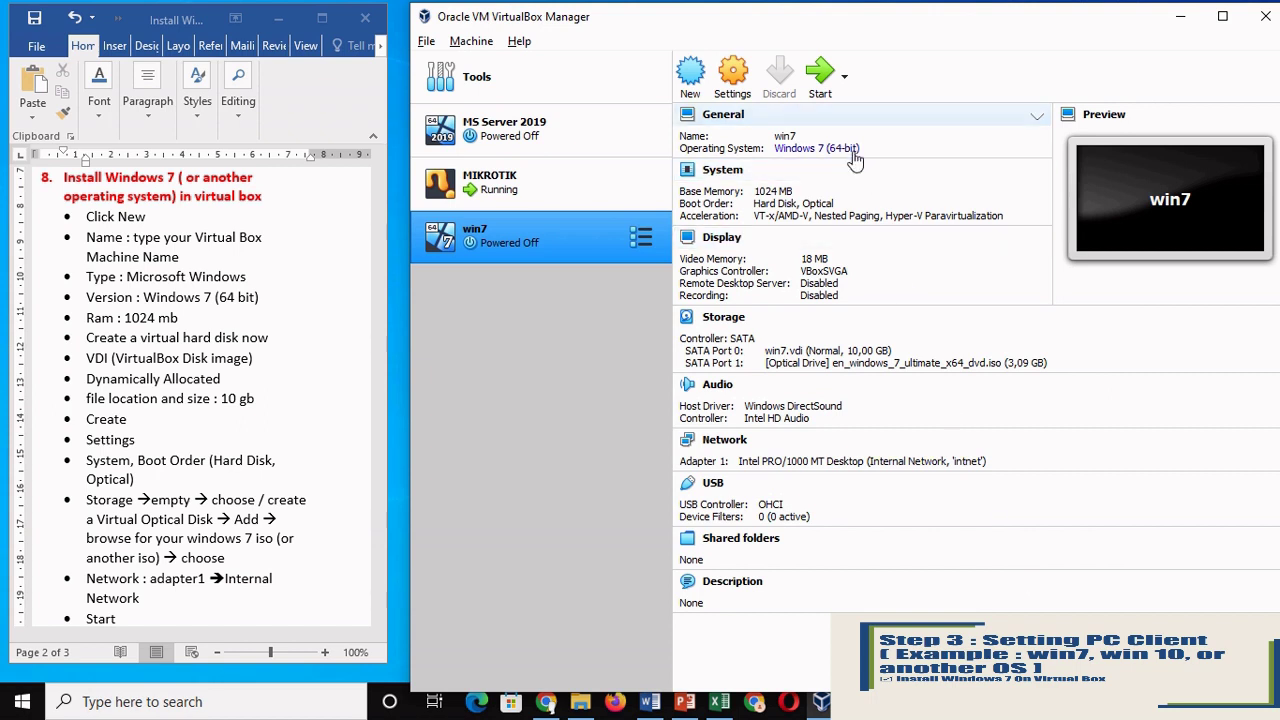
Step: Start the win7 VM so it boots from the Windows 7 ISO
left_click(824, 80)
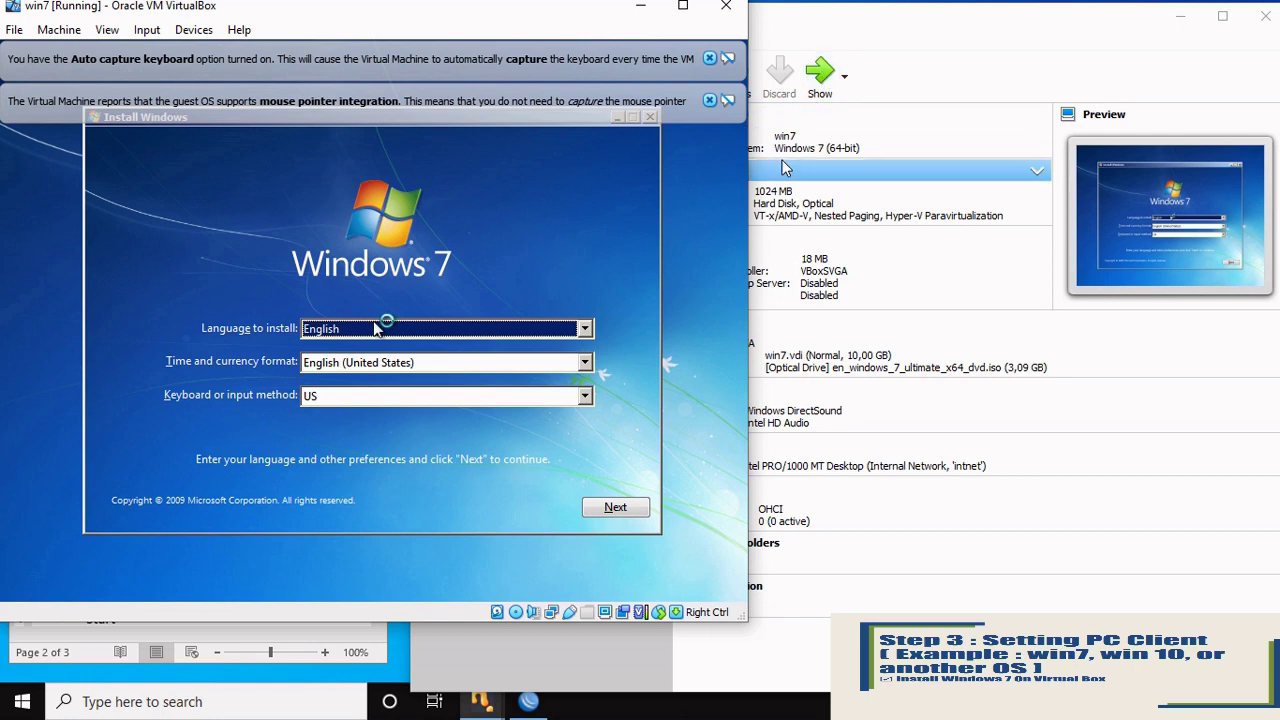
Step: Keep English language settings, choose Install now, and accept the Windows 7 license terms
left_click(616, 510)
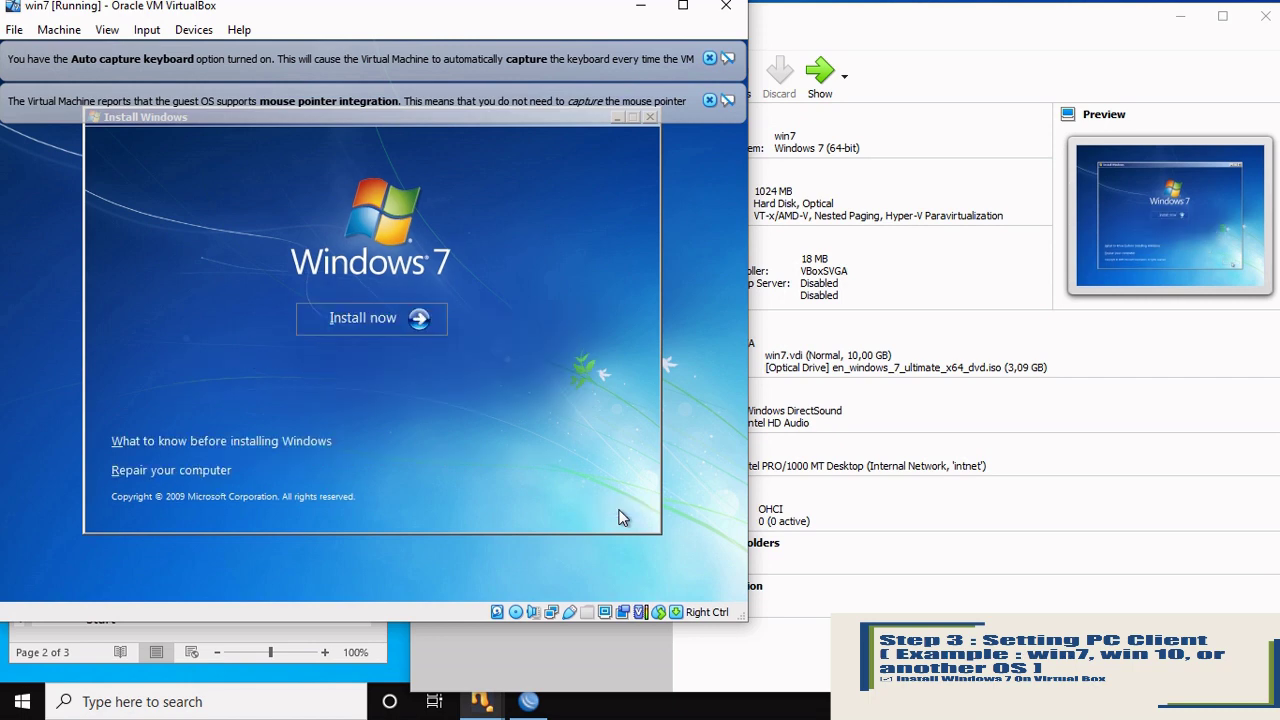
left_click(353, 318)
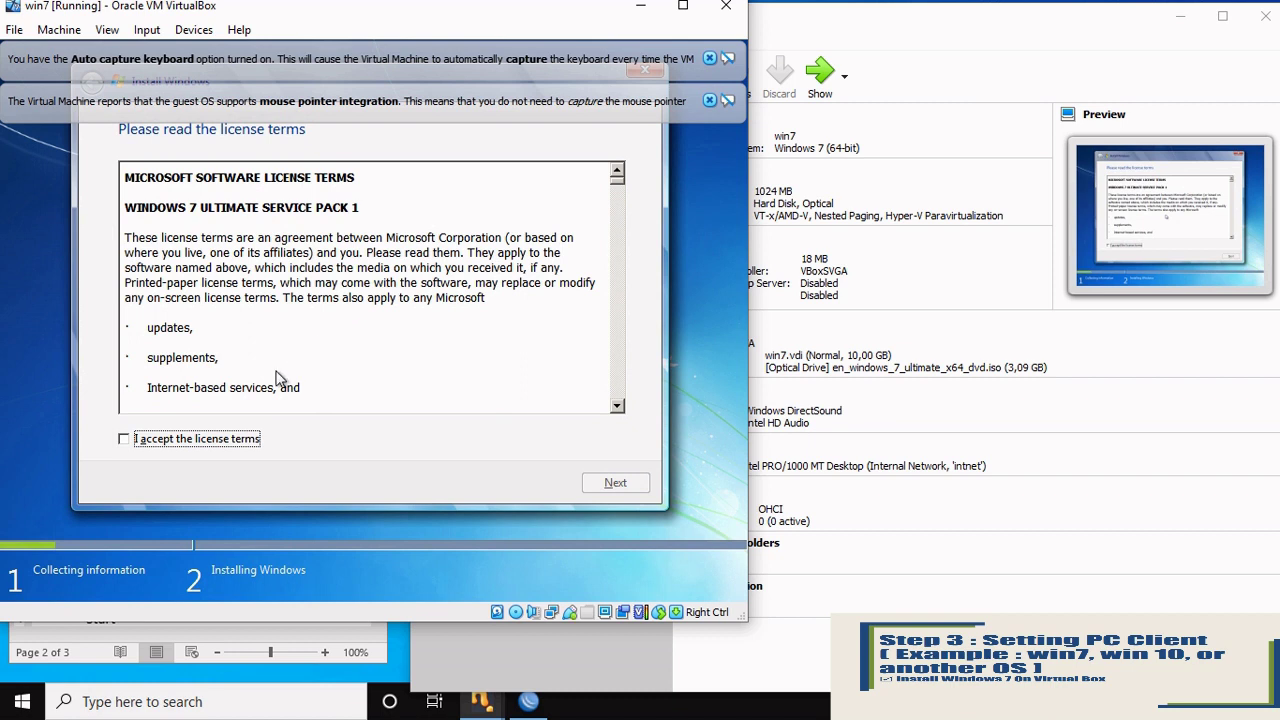
left_click(124, 442)
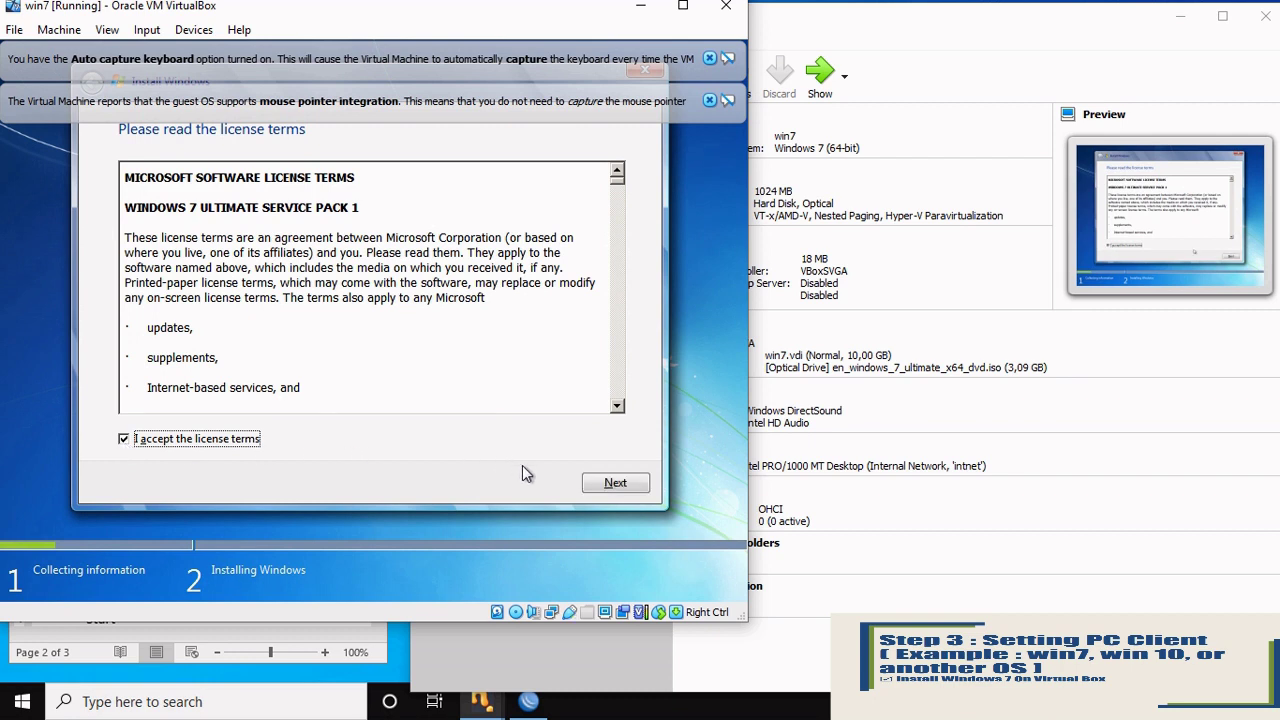
left_click(628, 488)
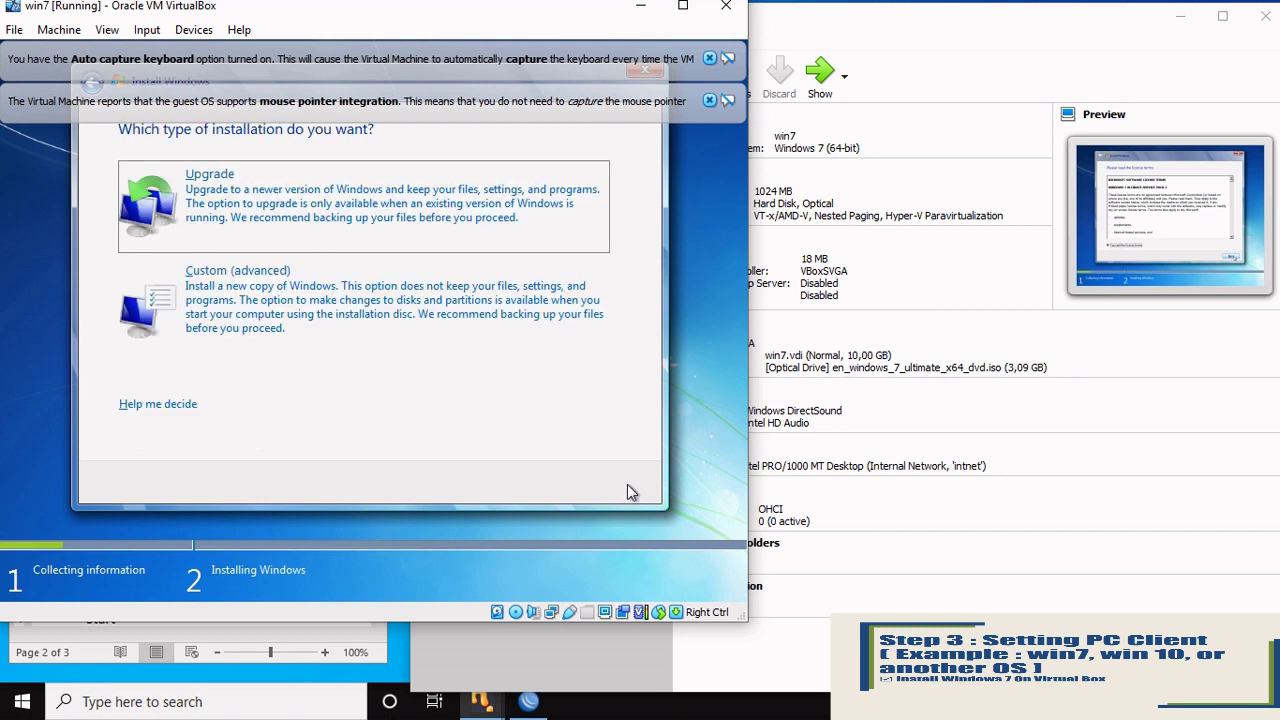
Step: Choose Custom install, create a 10240 MB partition, and install Windows on the 9.9 GB partition
left_click(220, 287)
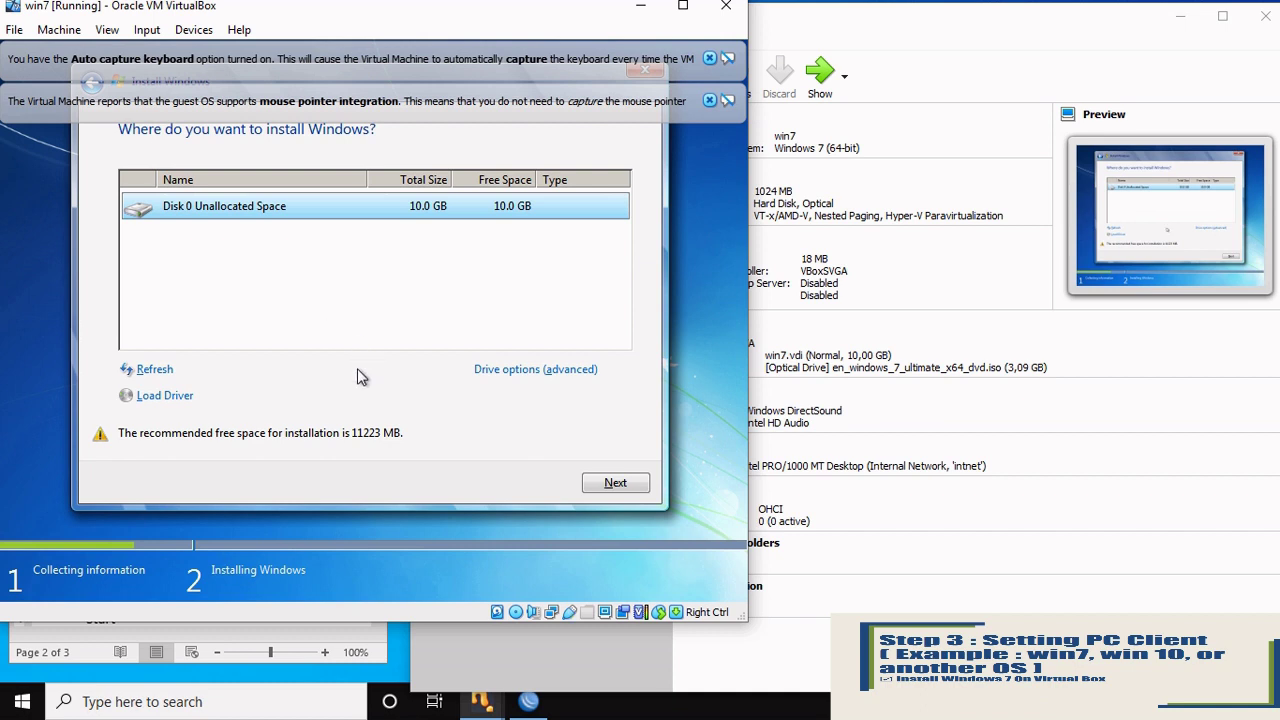
left_click(483, 372)
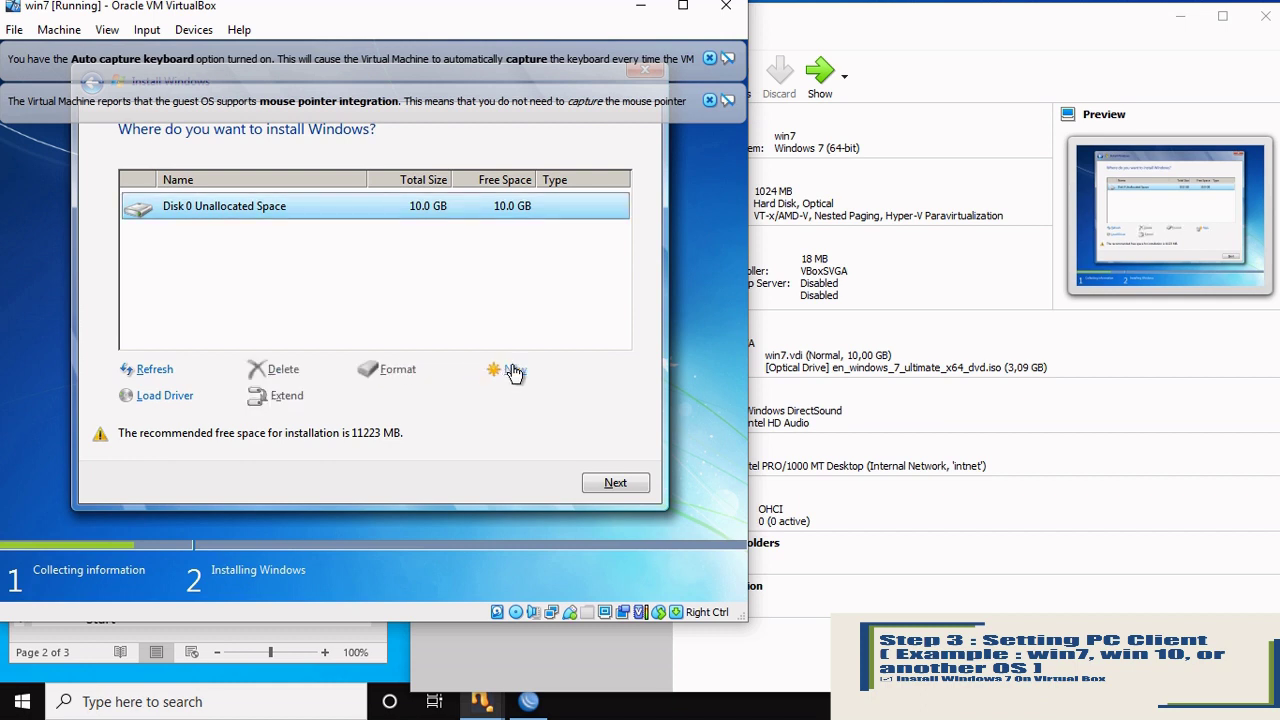
left_click(514, 373)
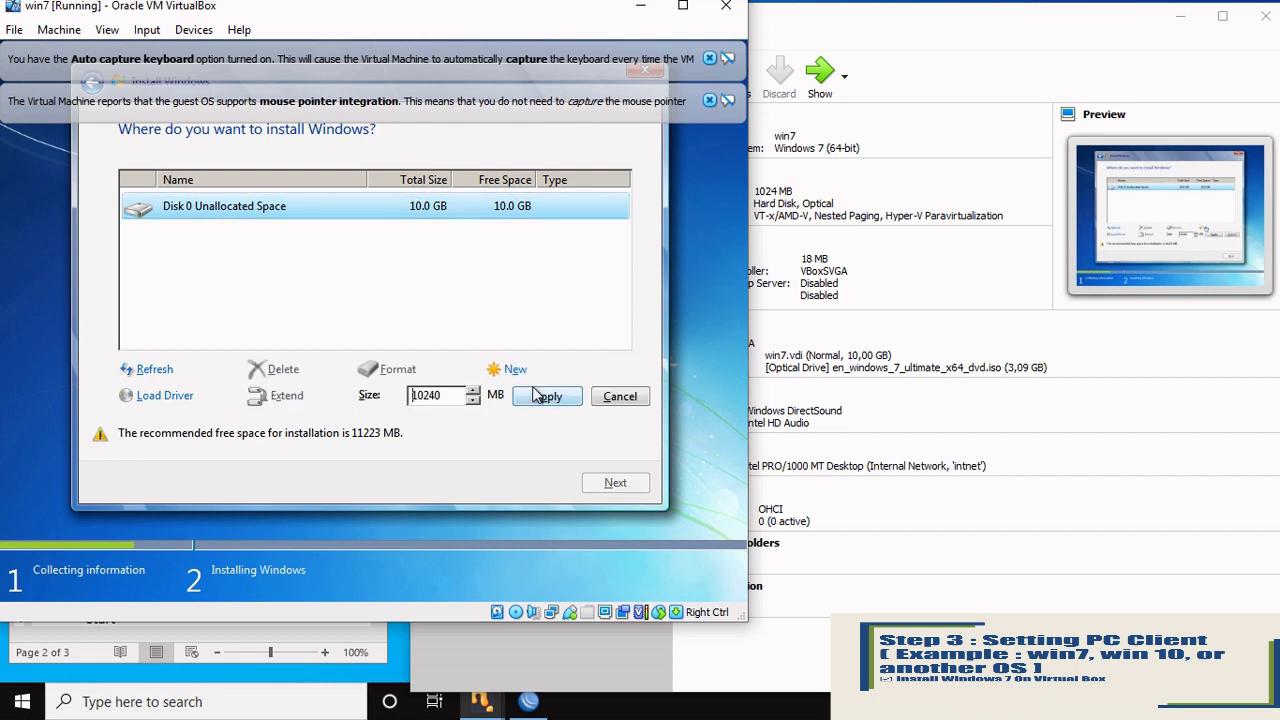
left_click(537, 398)
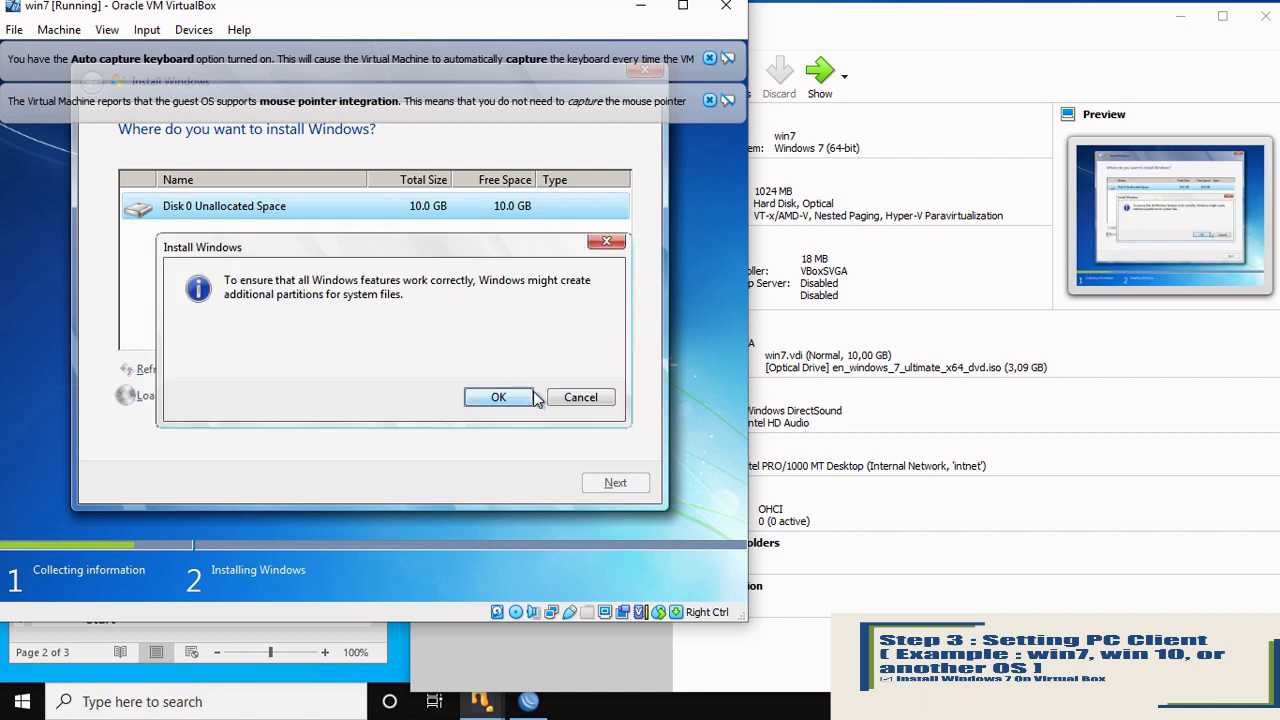
left_click(511, 396)
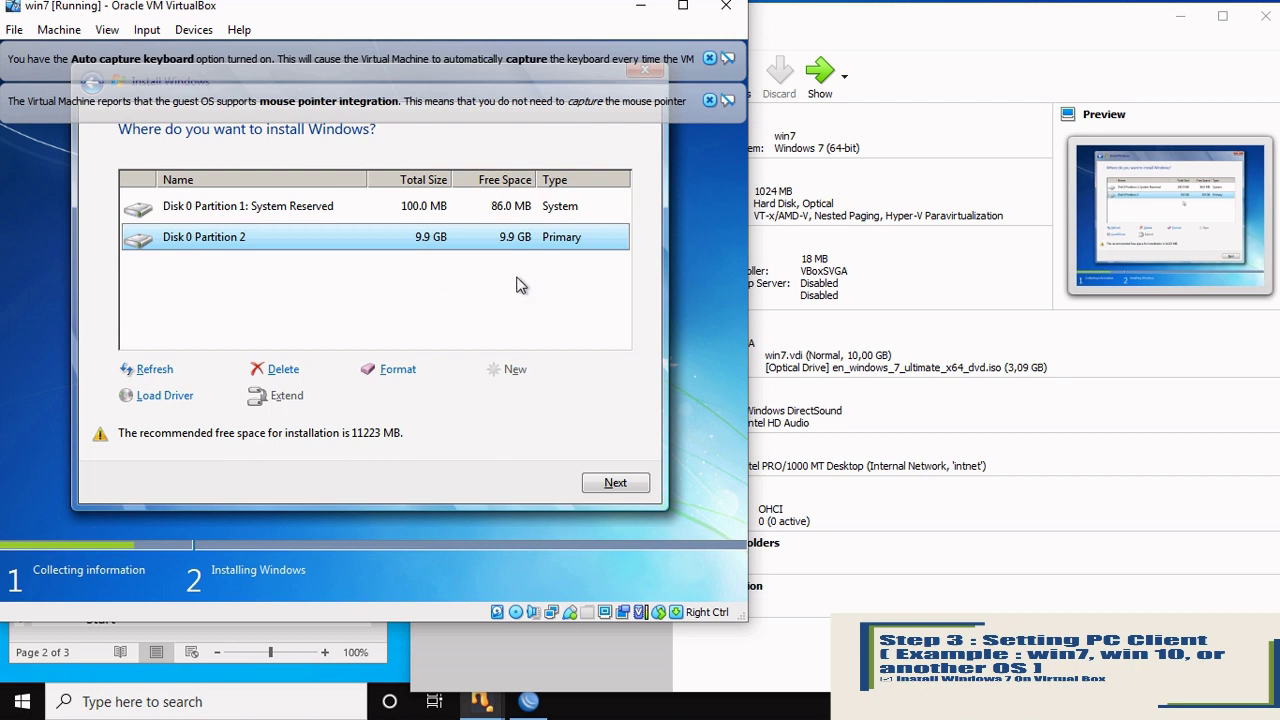
left_click(612, 484)
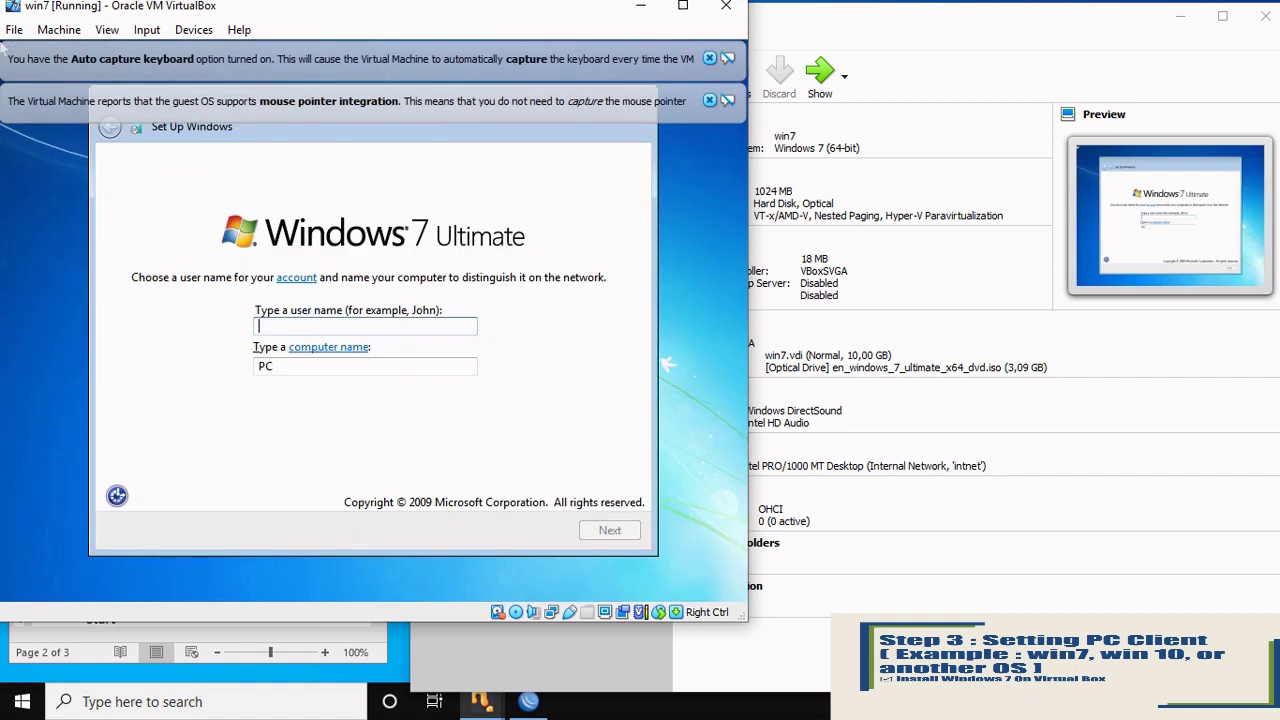
Step: Use 'win7' as the user name and skip password, activation and product key, choosing Ask me later
type("win")
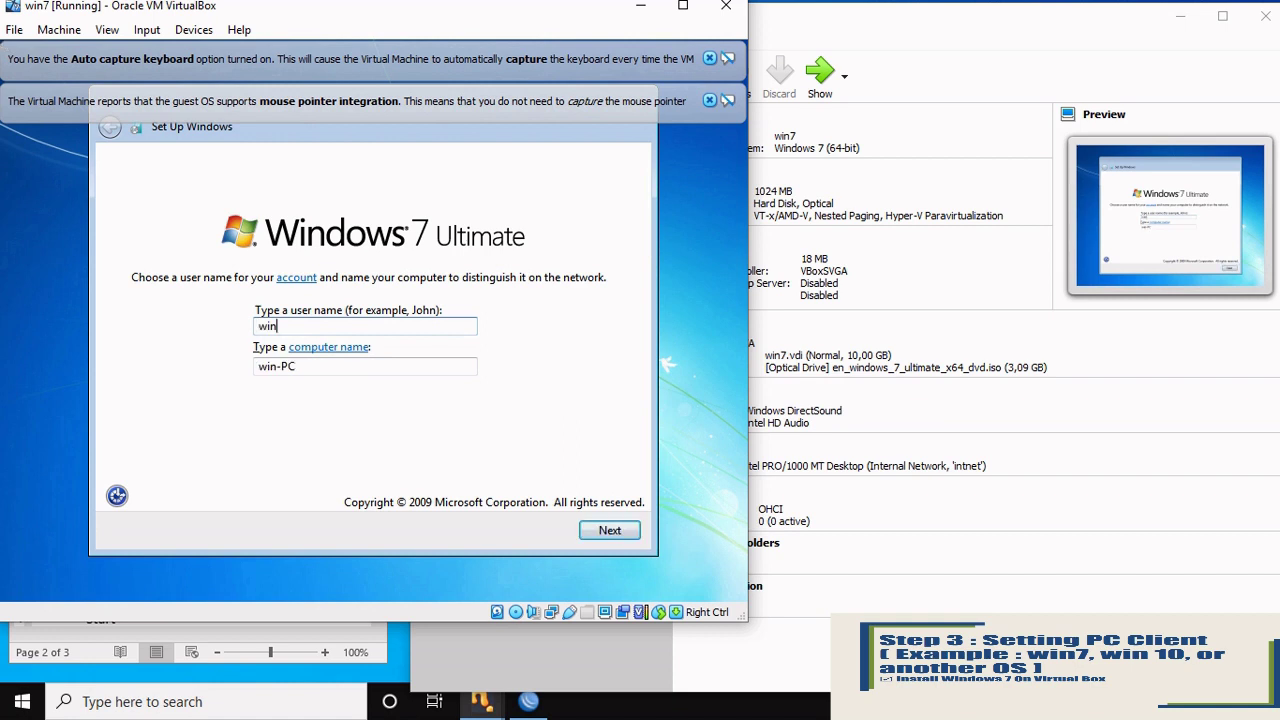
type("7")
left_click(613, 529)
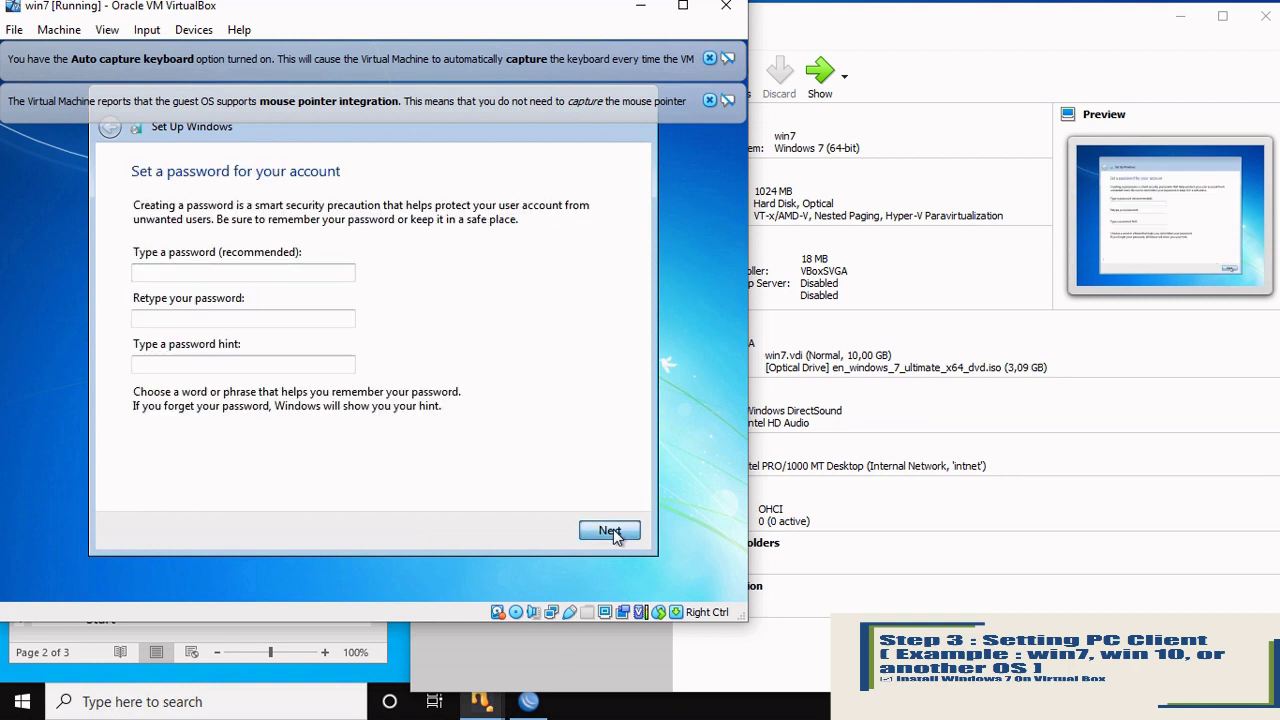
left_click(613, 529)
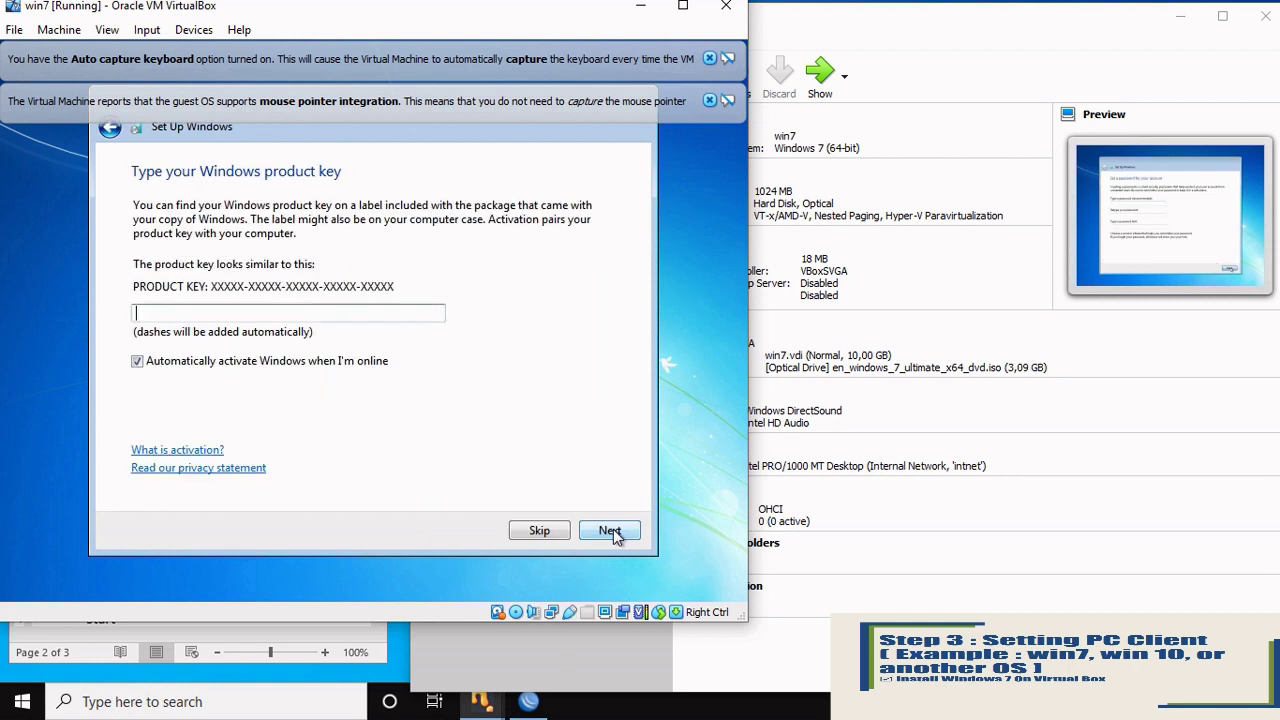
left_click(257, 362)
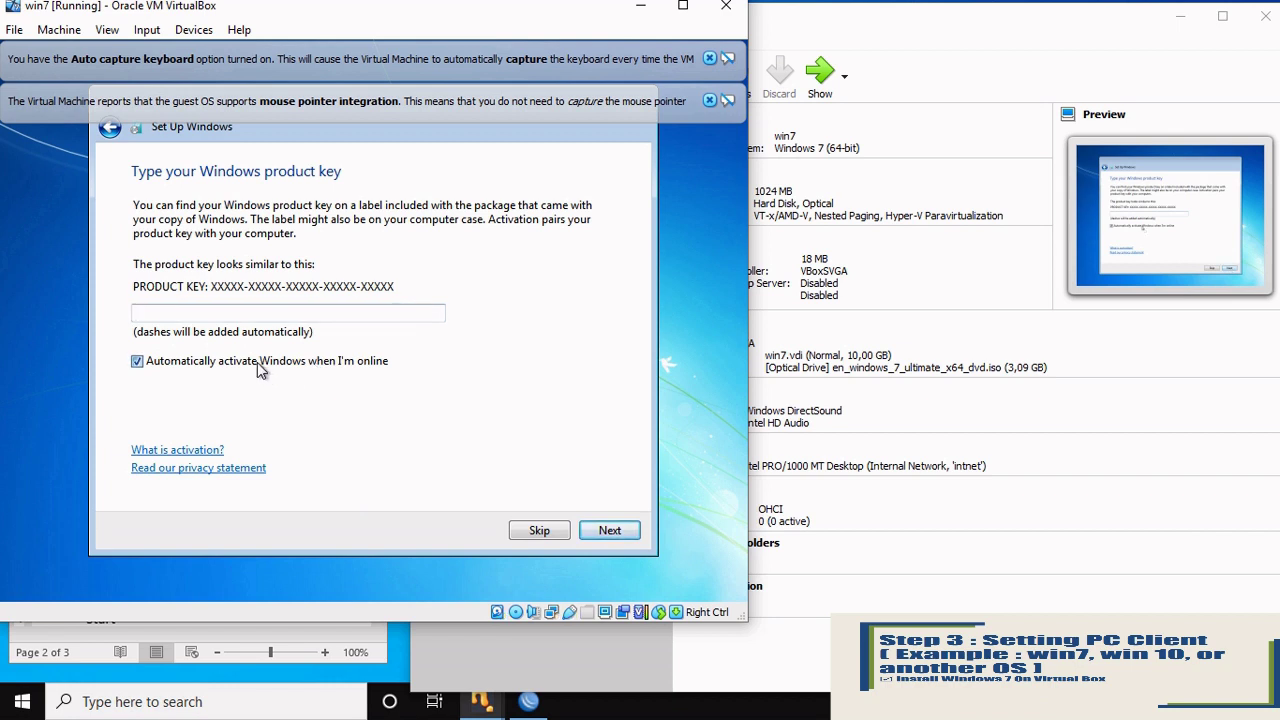
left_click(541, 530)
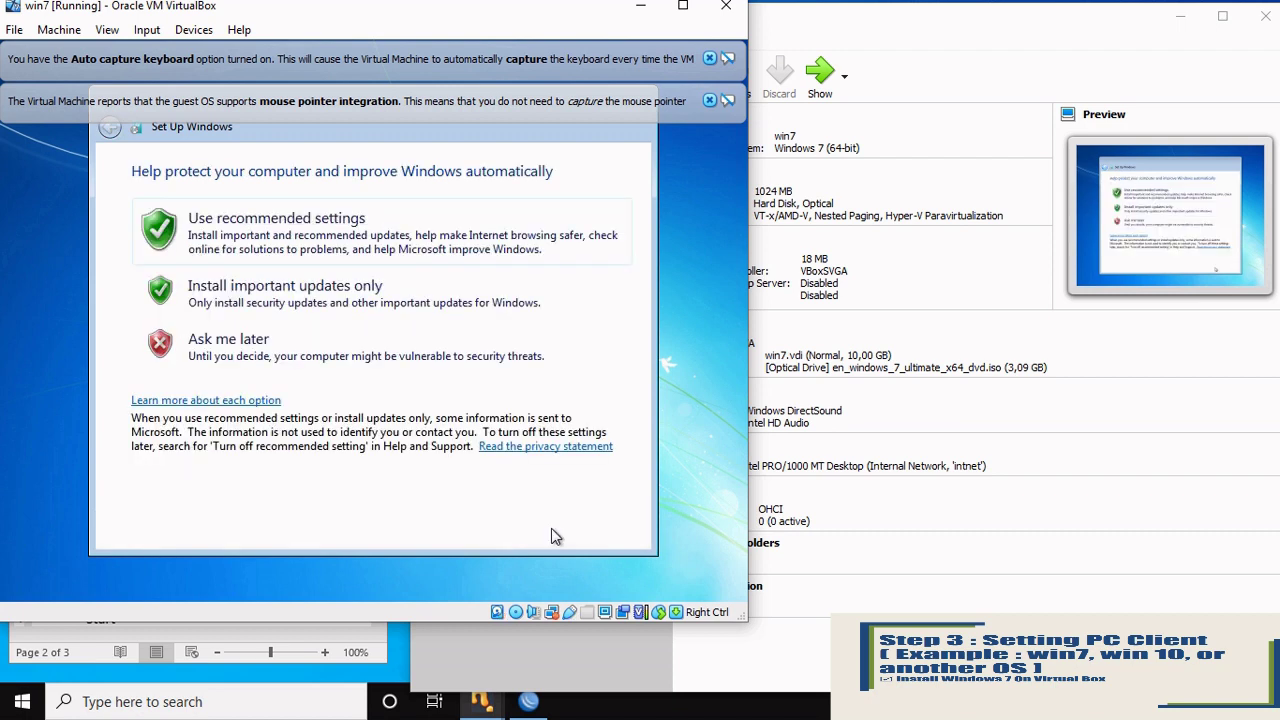
left_click(412, 366)
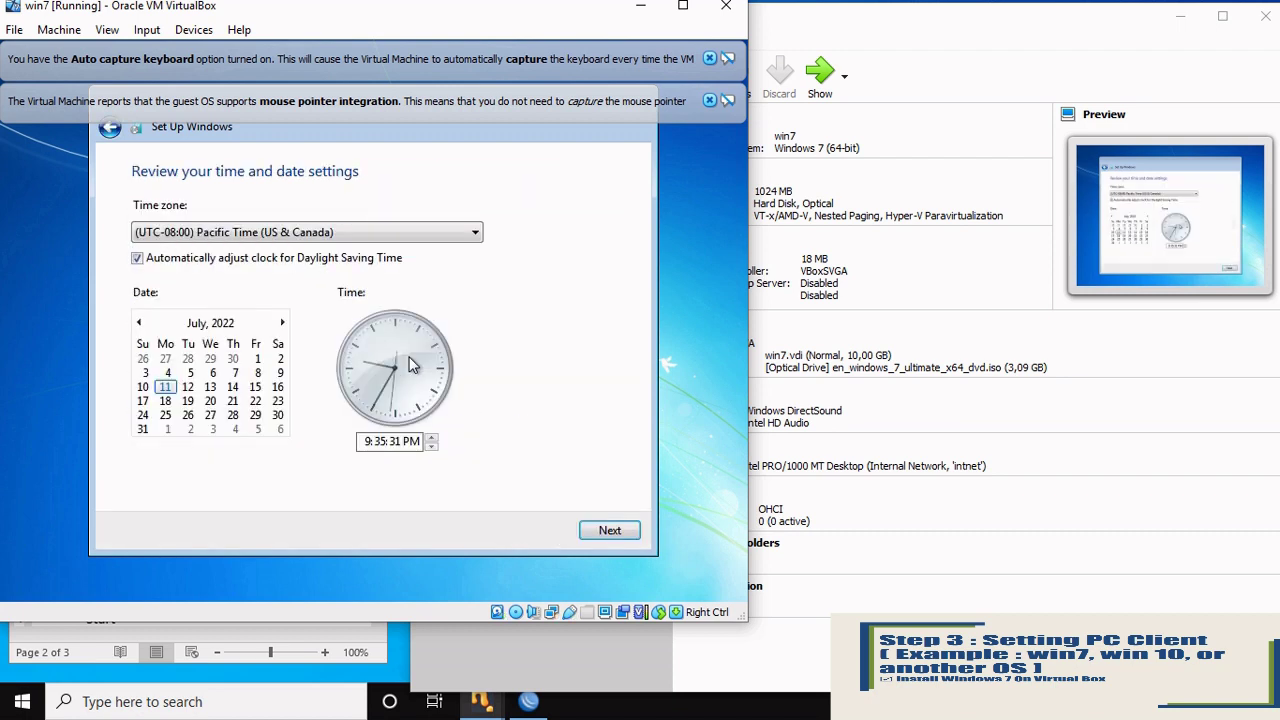
Step: Set the time zone to (UTC+07:00) Bangkok, Hanoi, Jakarta and confirm the date and time
left_click(474, 235)
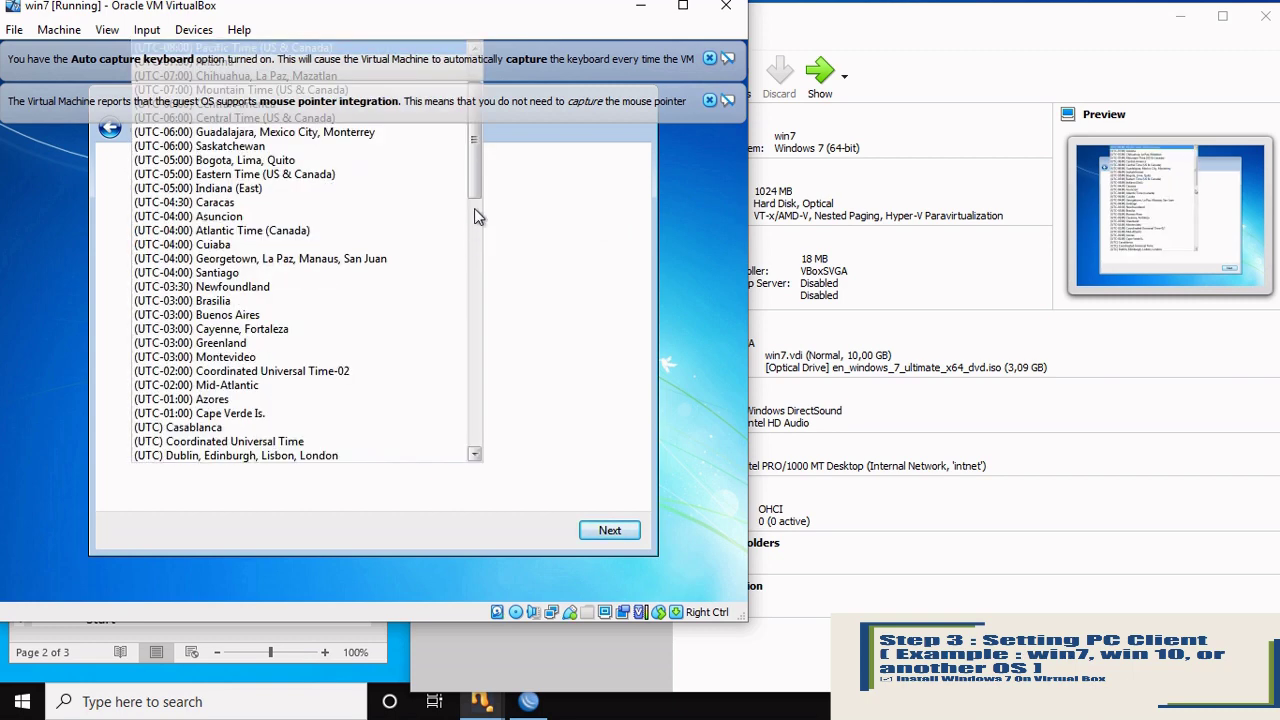
left_click_drag(476, 190, 476, 369)
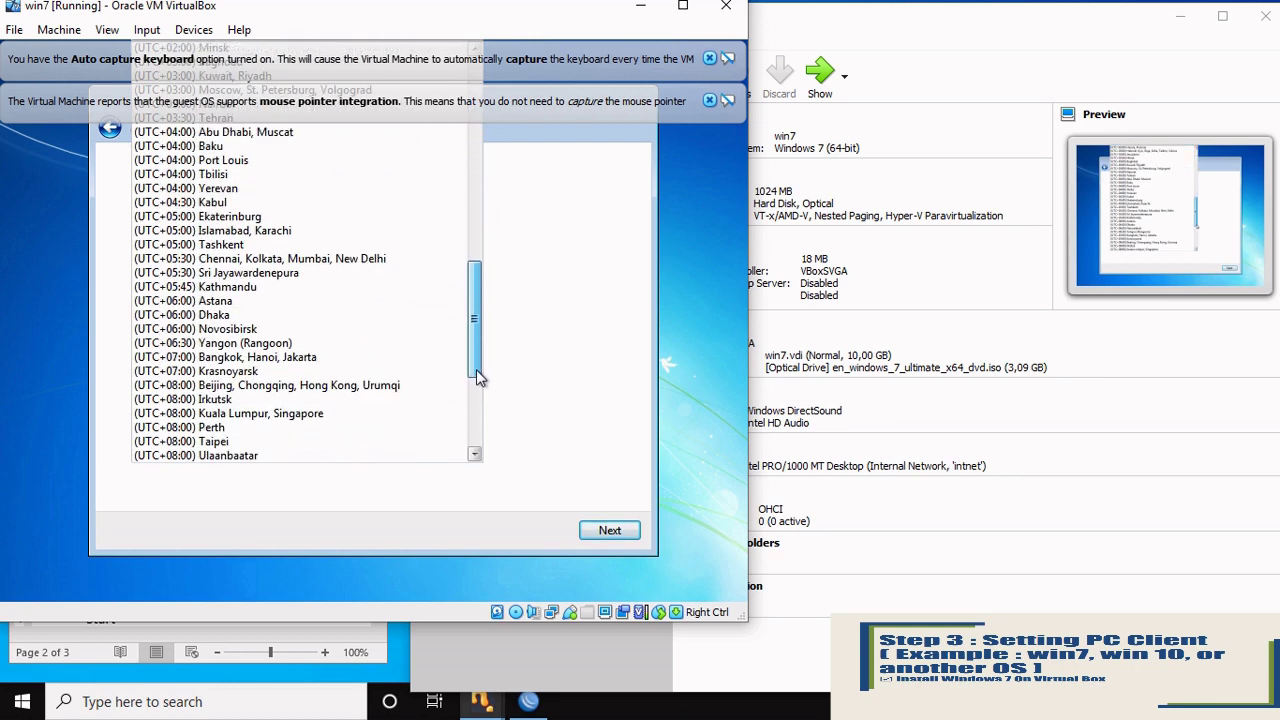
left_click(341, 356)
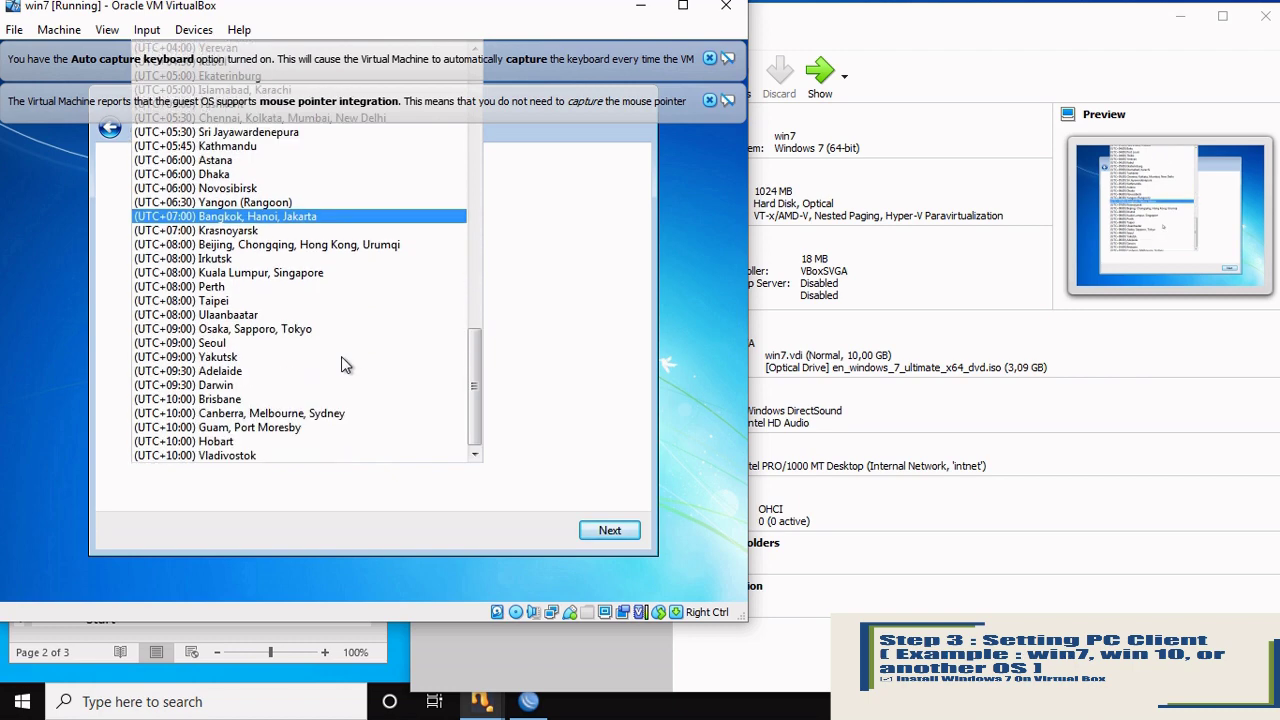
left_click(603, 531)
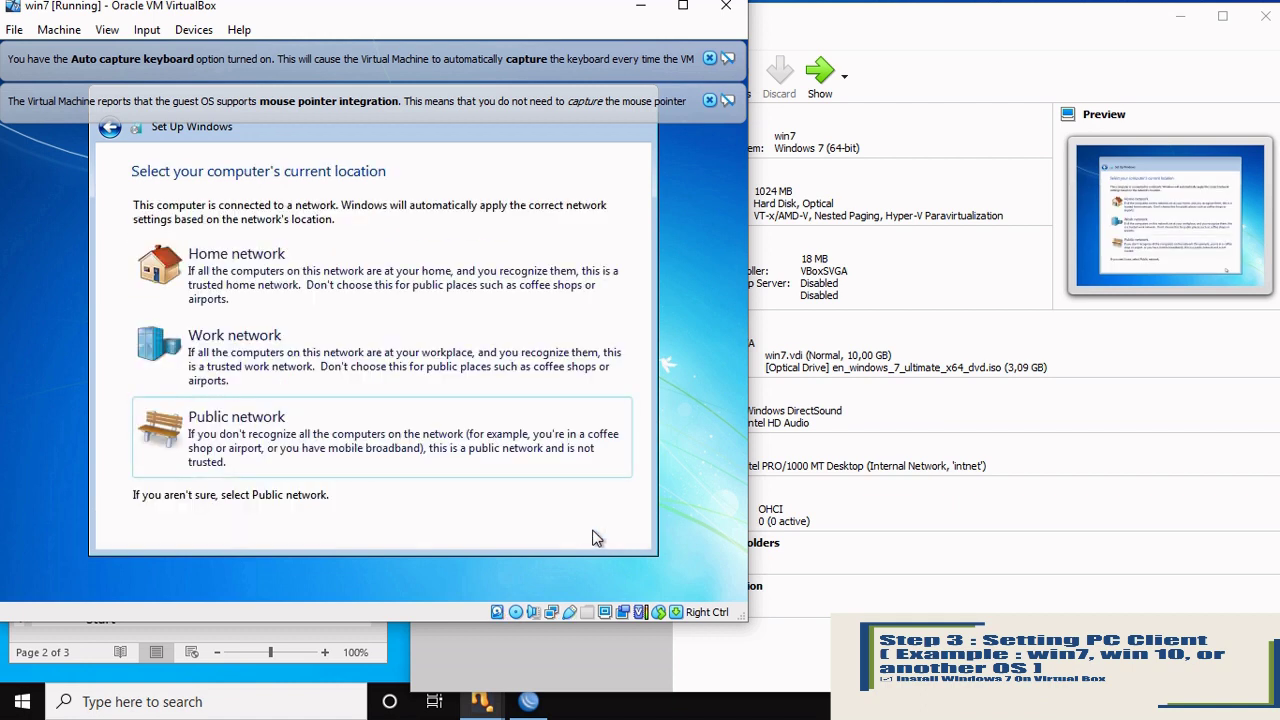
Step: Choose Public network, reposition the VM window and dismiss both VirtualBox notice banners
left_click(400, 432)
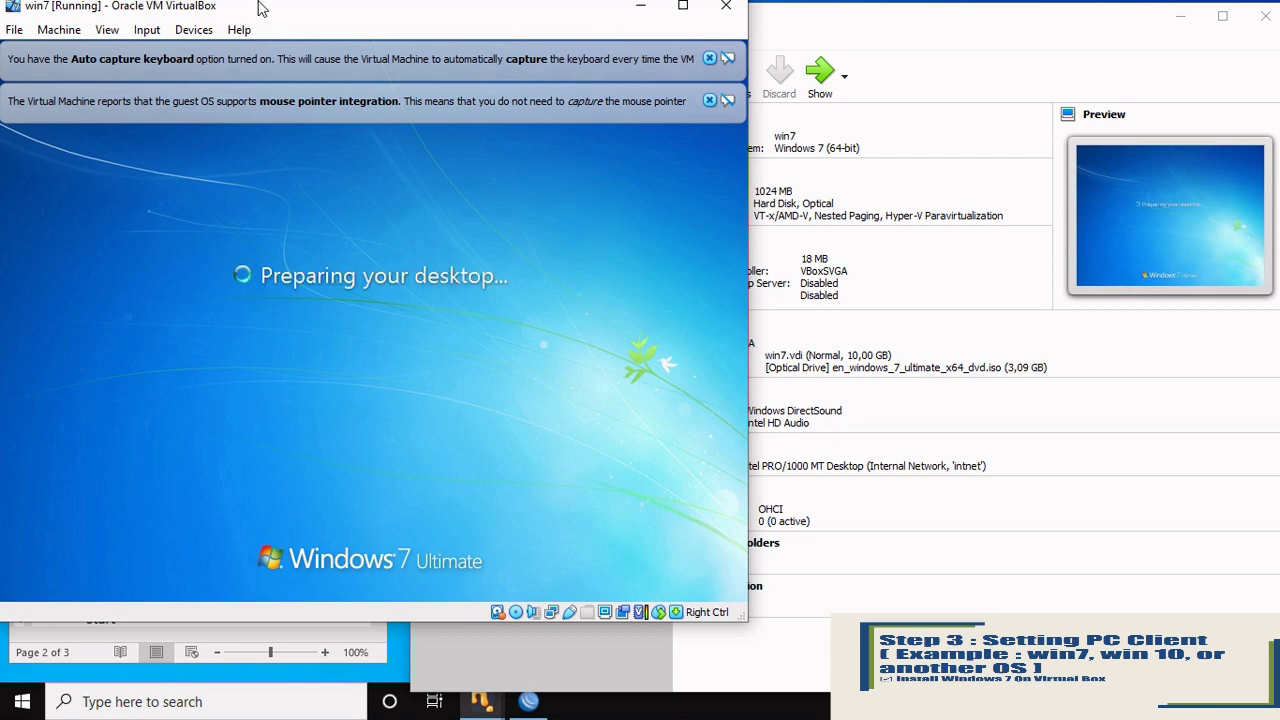
left_click_drag(276, 9, 303, 35)
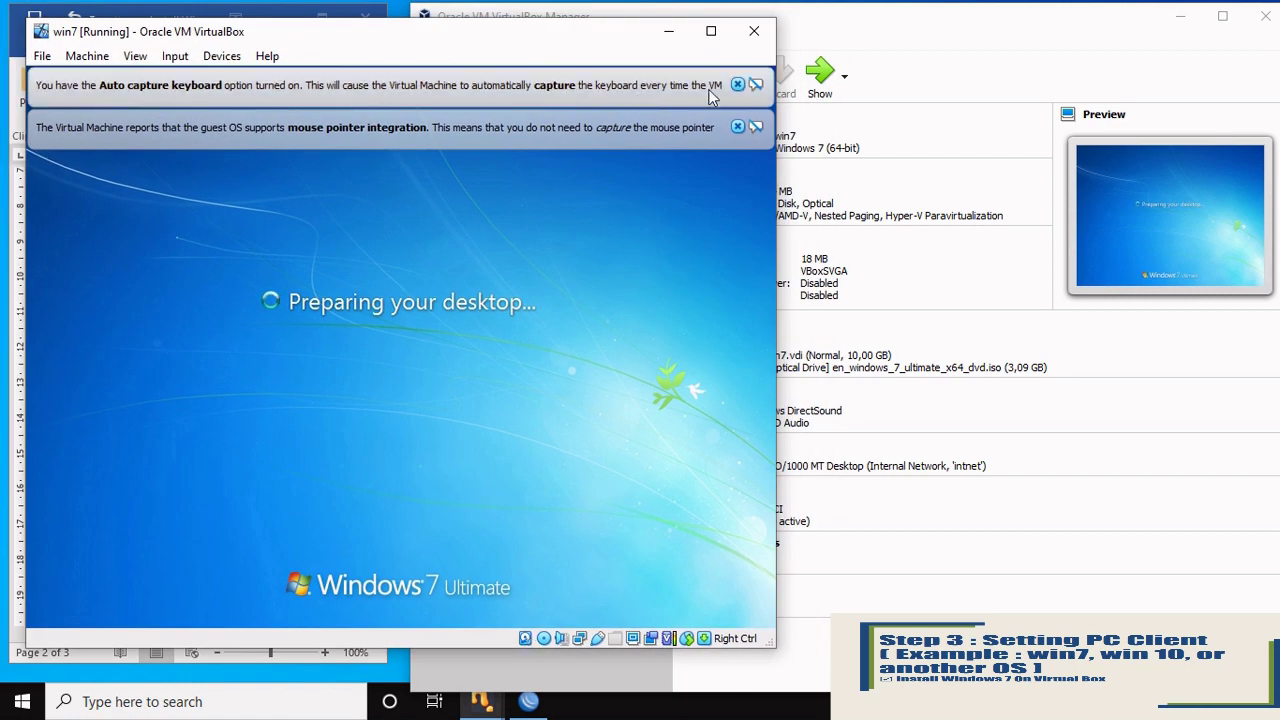
left_click(739, 86)
left_click(739, 86)
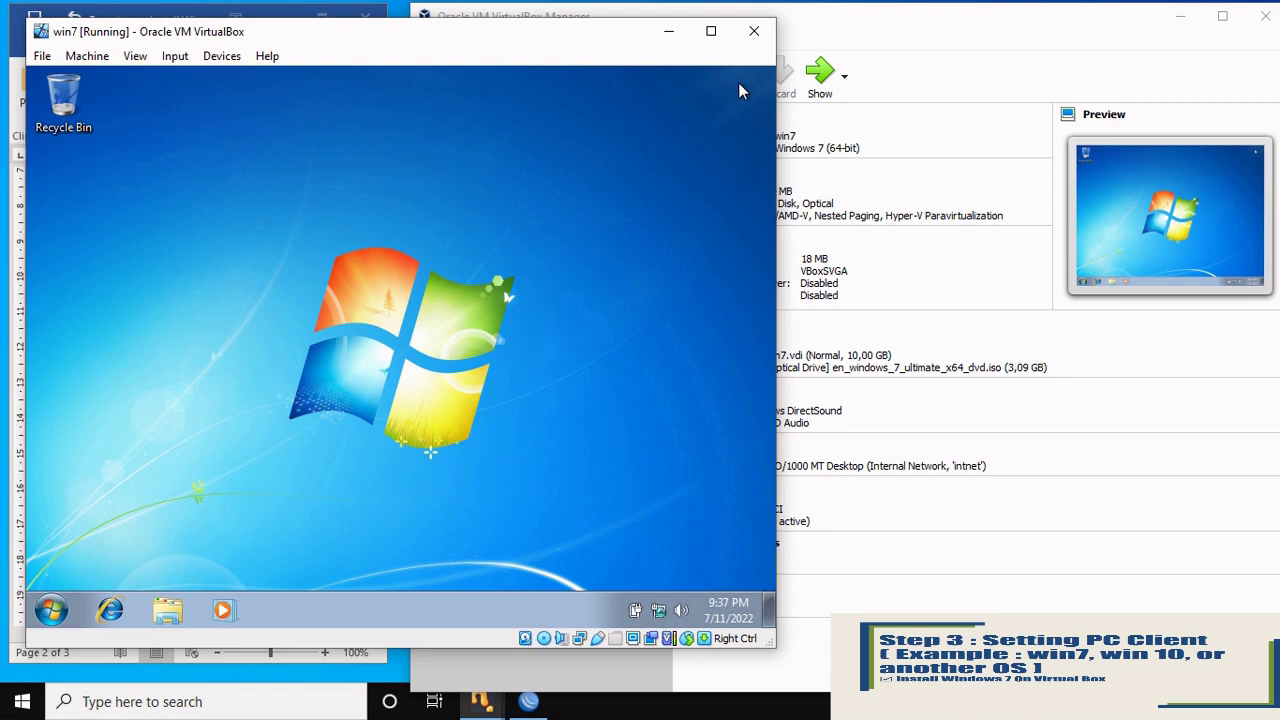
Step: Check the guest's drives in Computer, then shut down Windows 7 from the Start menu
left_click(53, 610)
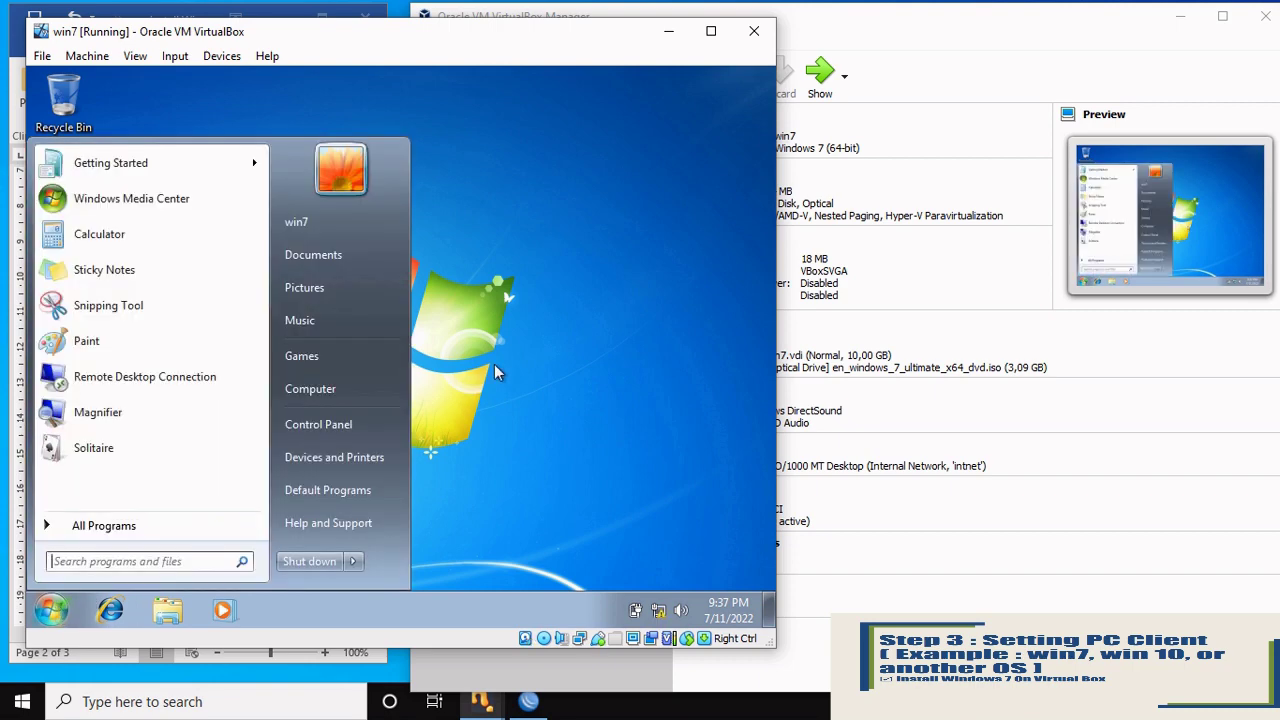
left_click(366, 388)
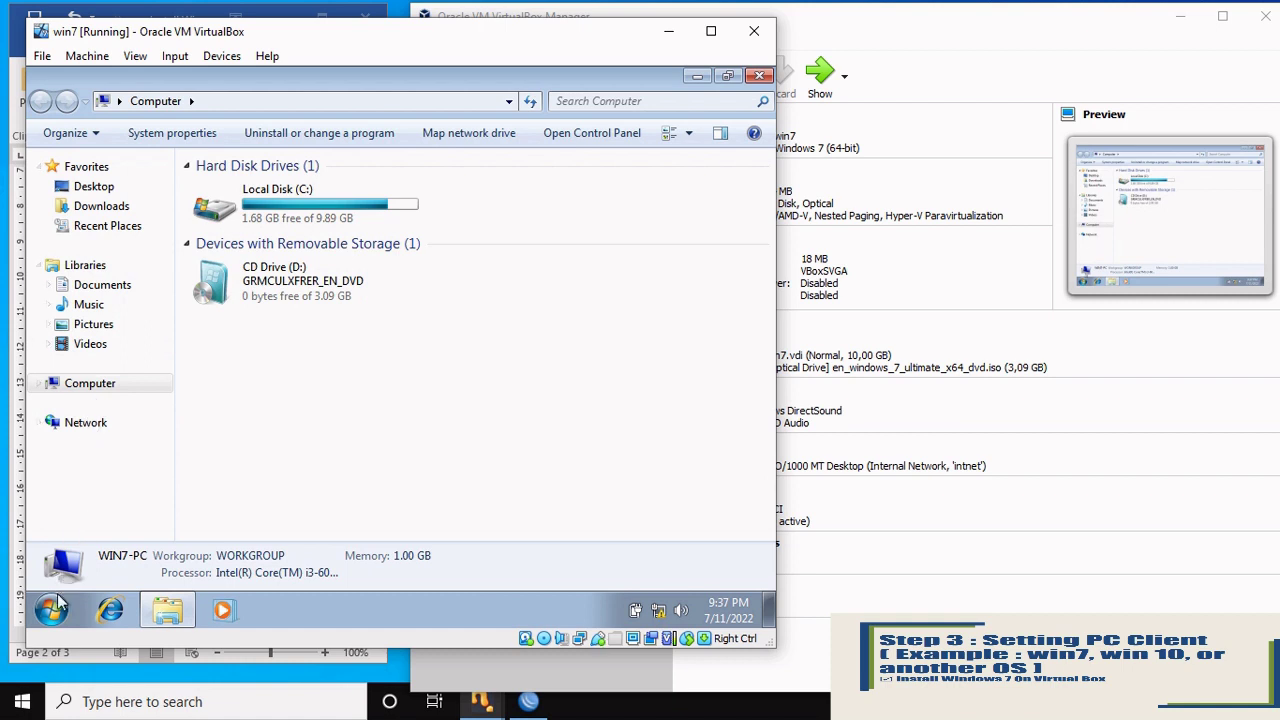
left_click(760, 78)
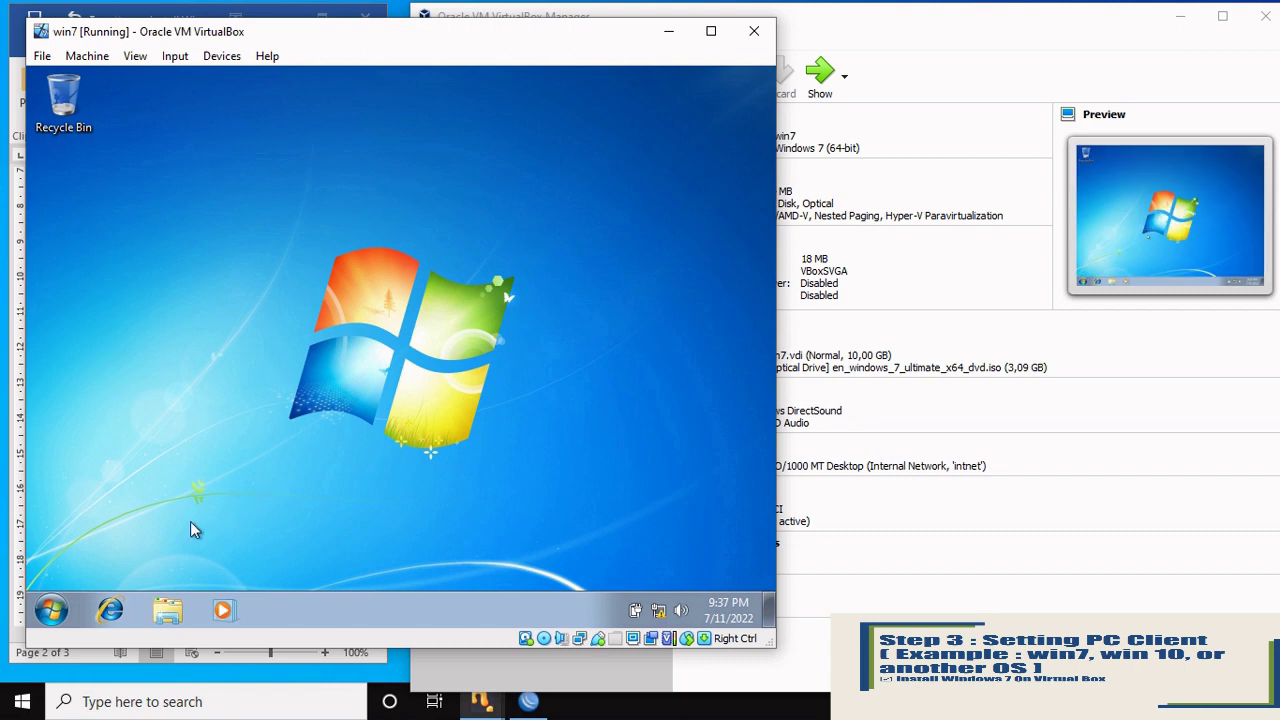
left_click(52, 612)
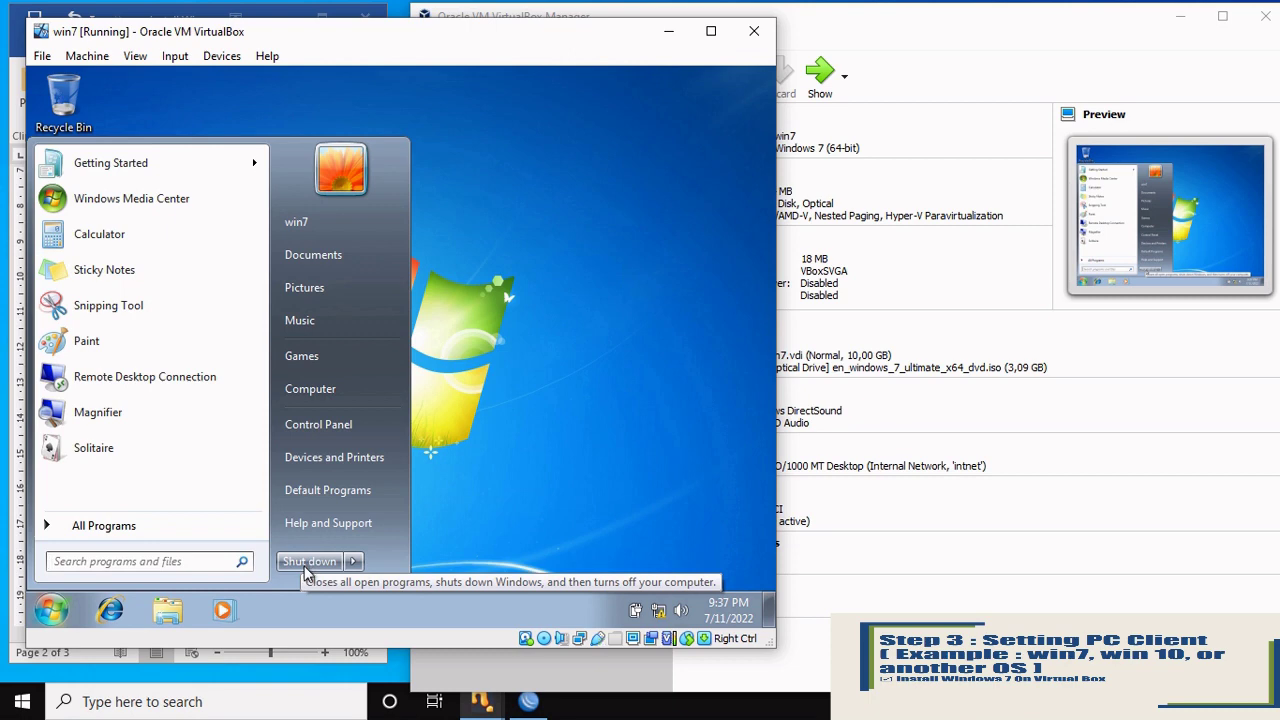
left_click(305, 563)
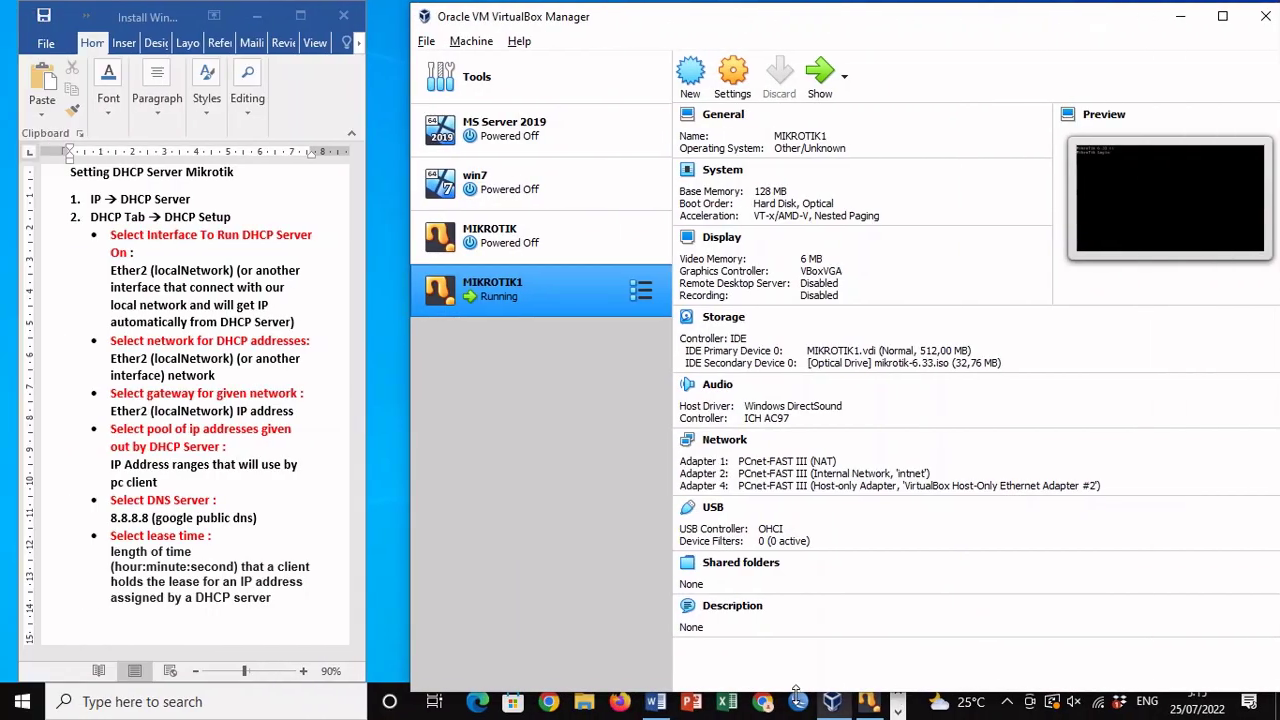
Step: Connect WinBox to the discovered MikroTik router and dismiss the RouterOS licence notice
left_click(798, 704)
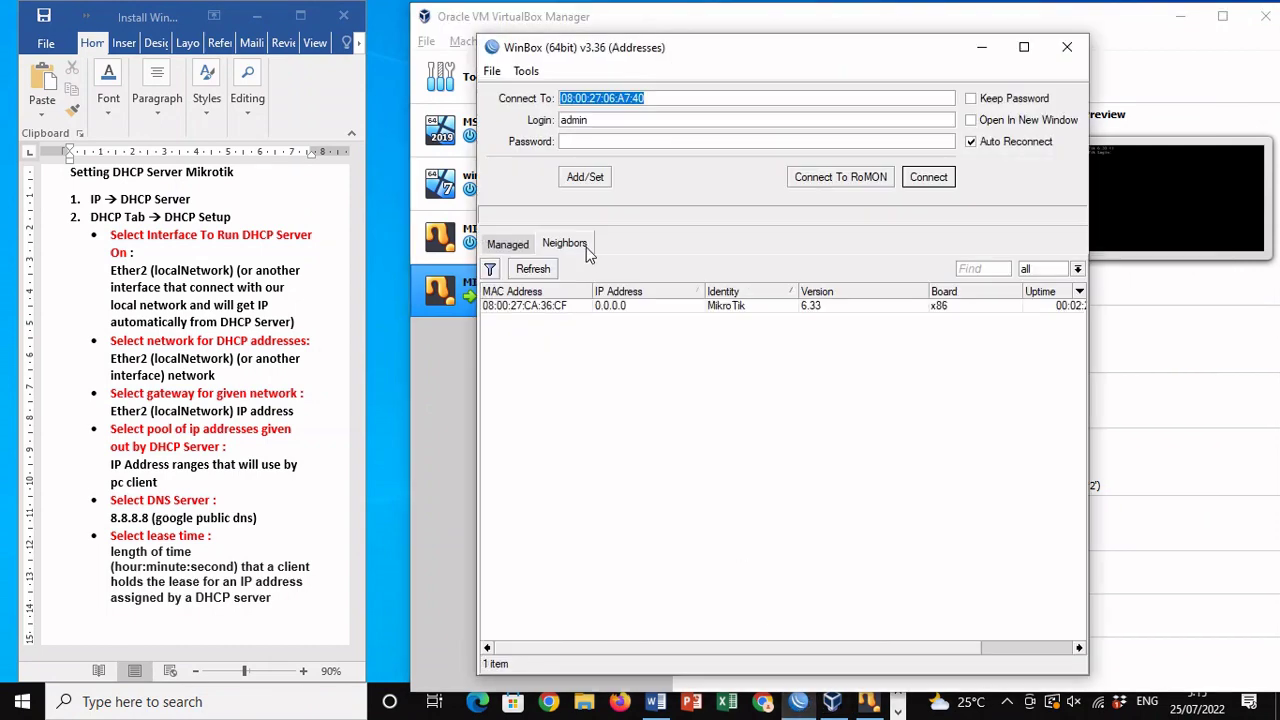
left_click(578, 308)
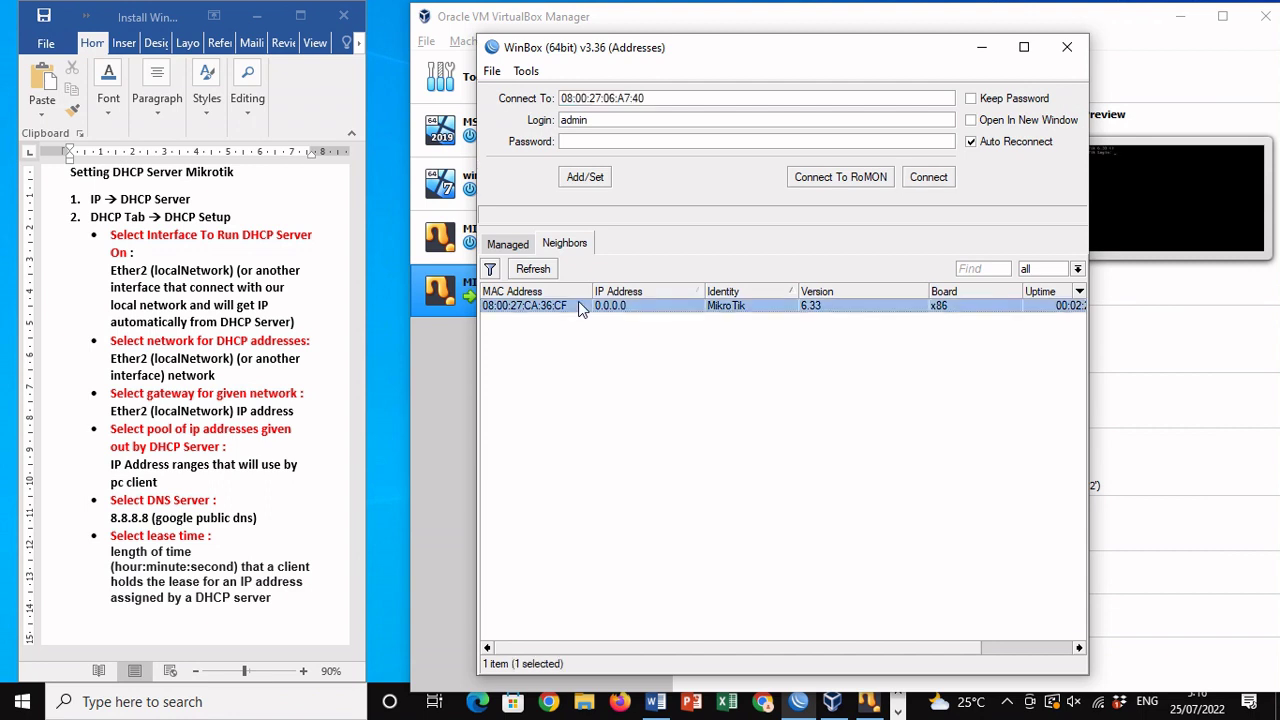
left_click(928, 178)
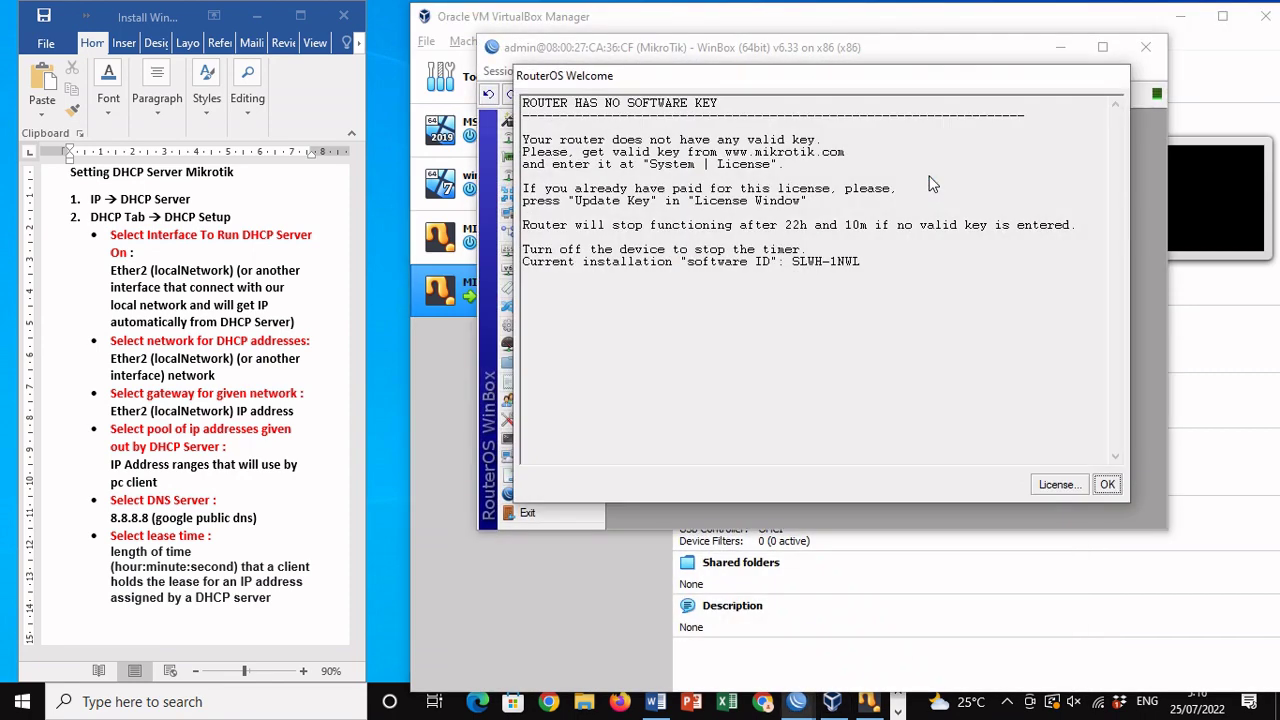
left_click(1110, 485)
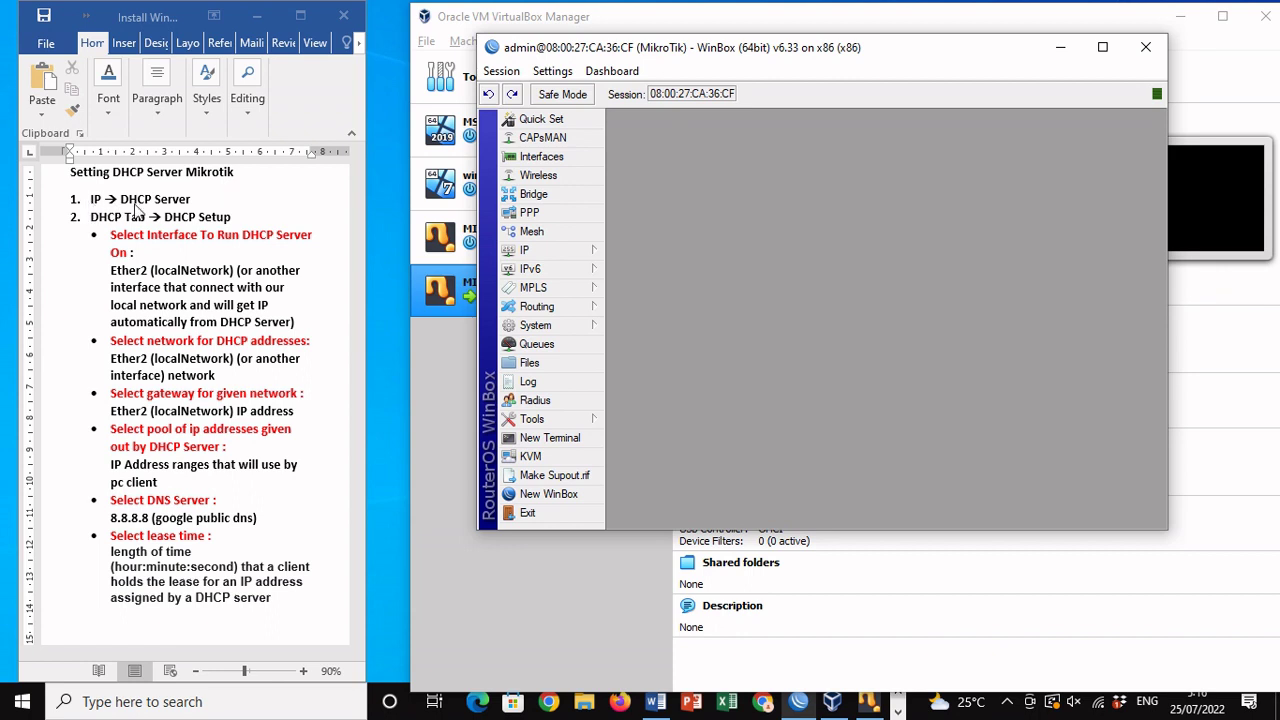
Step: Launch the DHCP Setup wizard under IP > DHCP Server and choose localNetwork as its interface
left_click(548, 255)
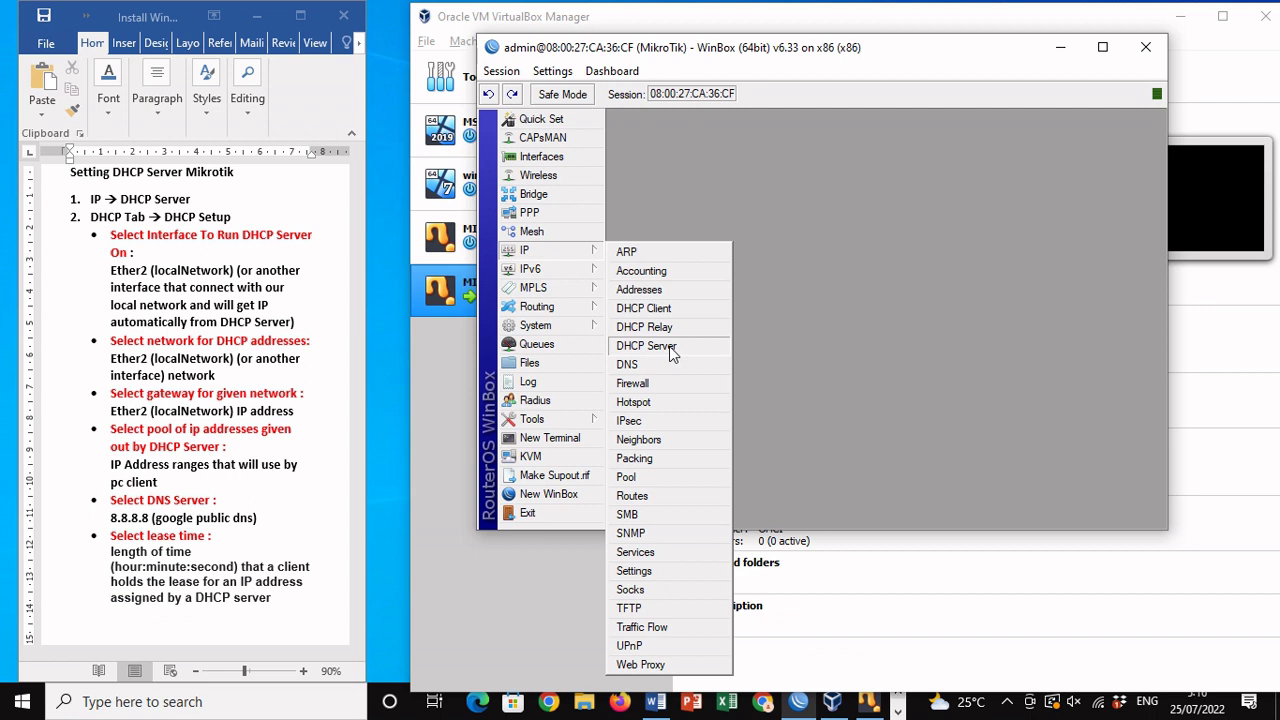
left_click(669, 346)
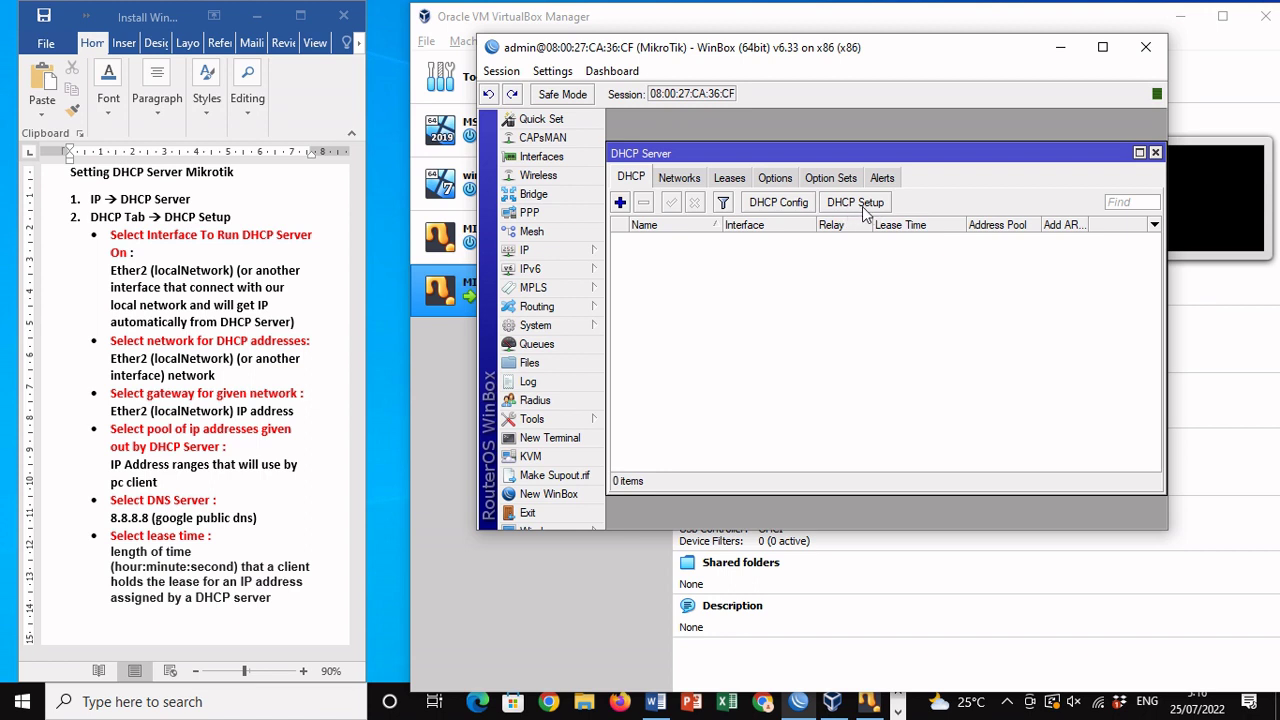
left_click(862, 206)
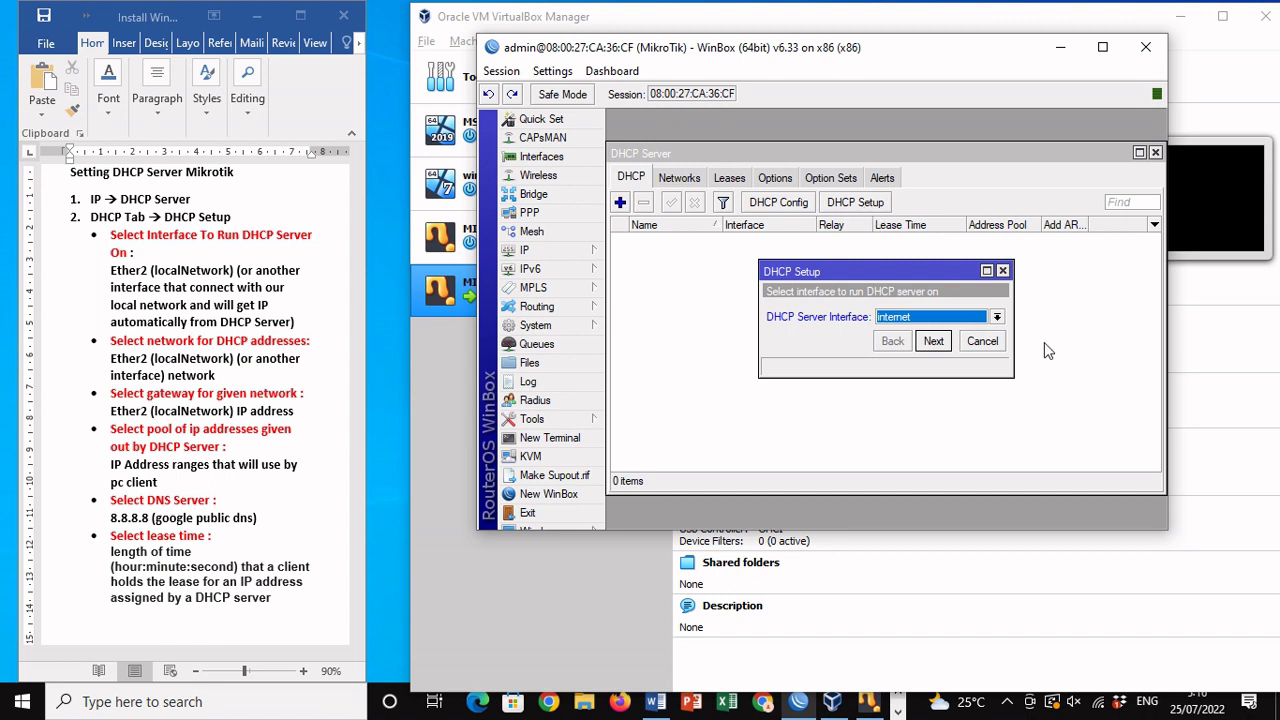
left_click(997, 317)
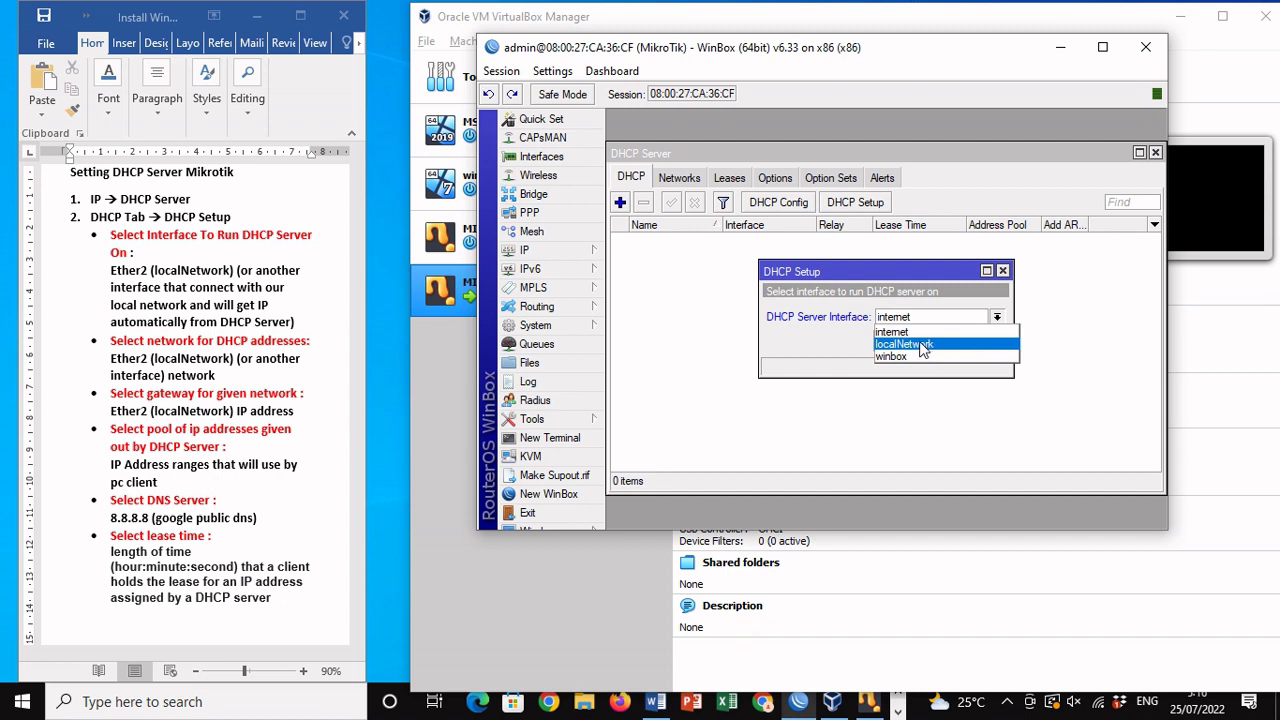
left_click(922, 345)
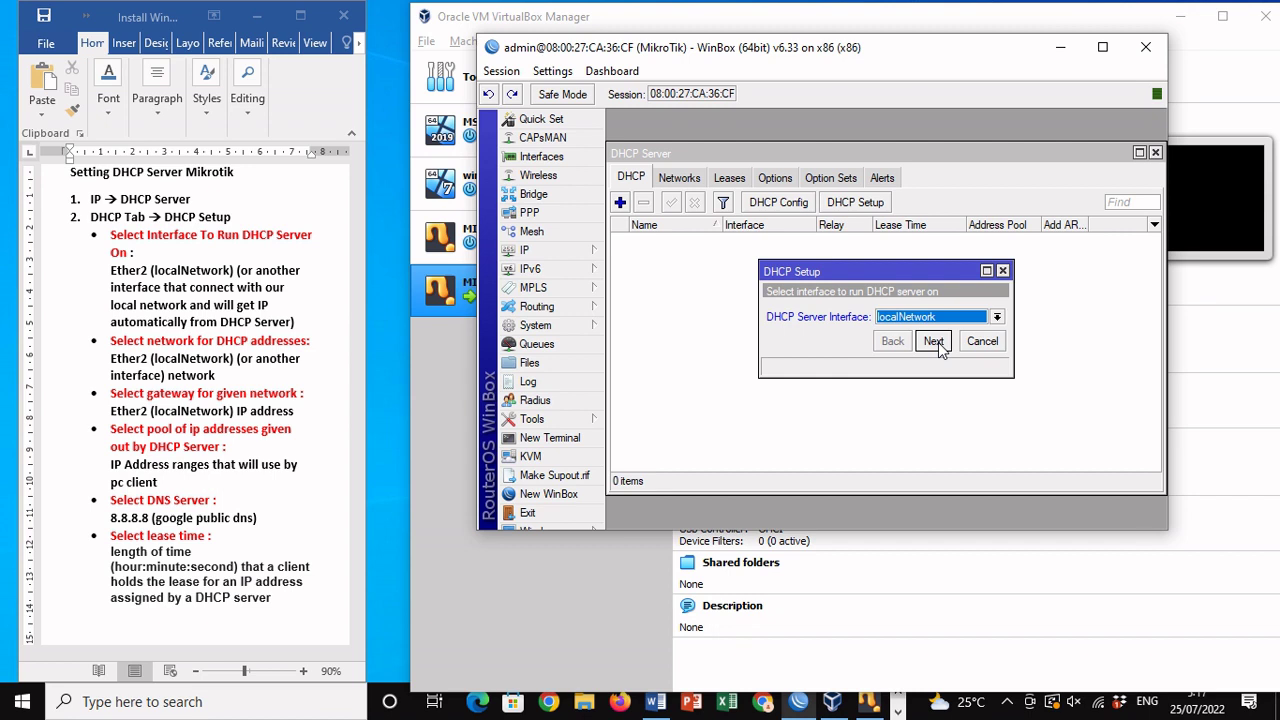
Step: Check the router's IP > Addresses list beside the wizard, then close it
left_click(938, 342)
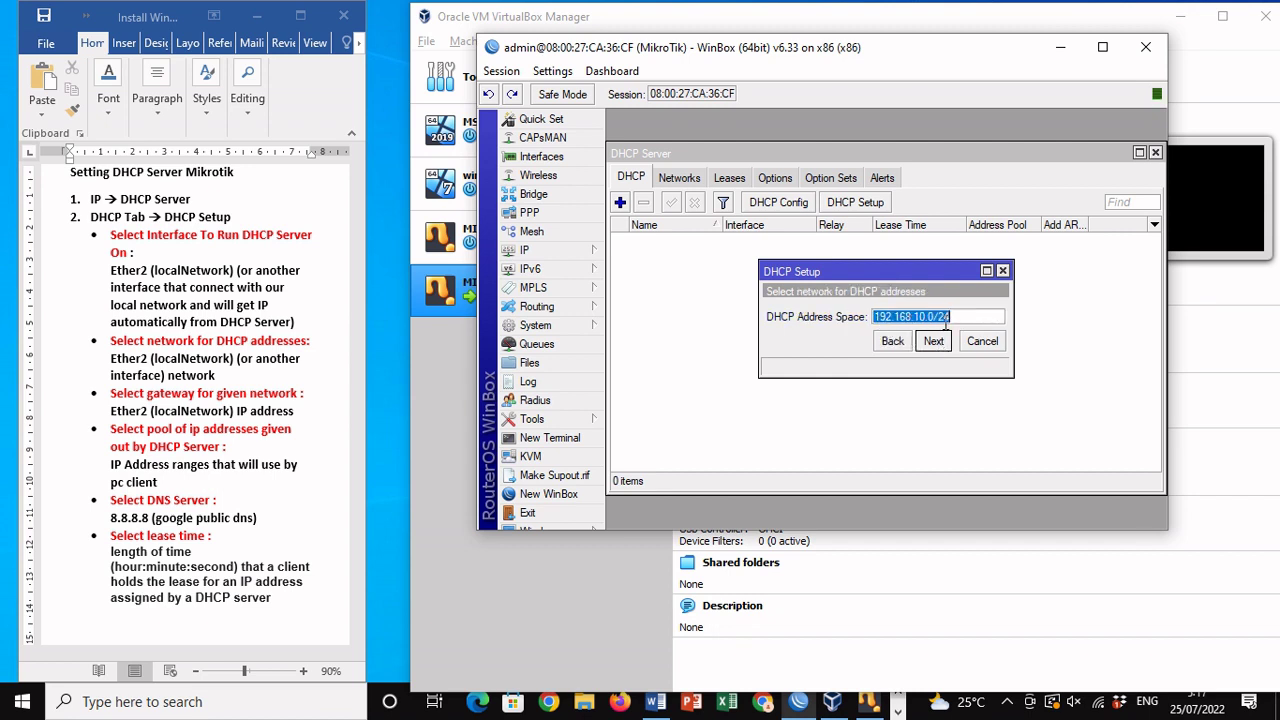
left_click(585, 255)
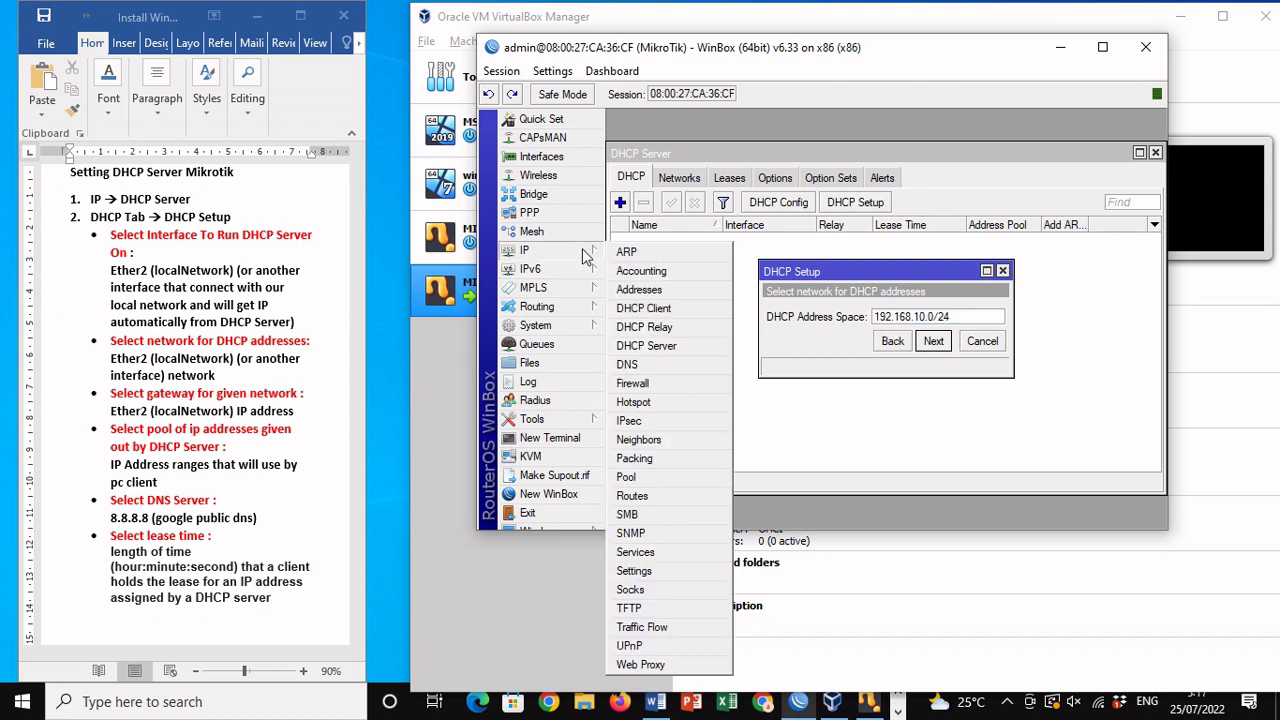
left_click(627, 290)
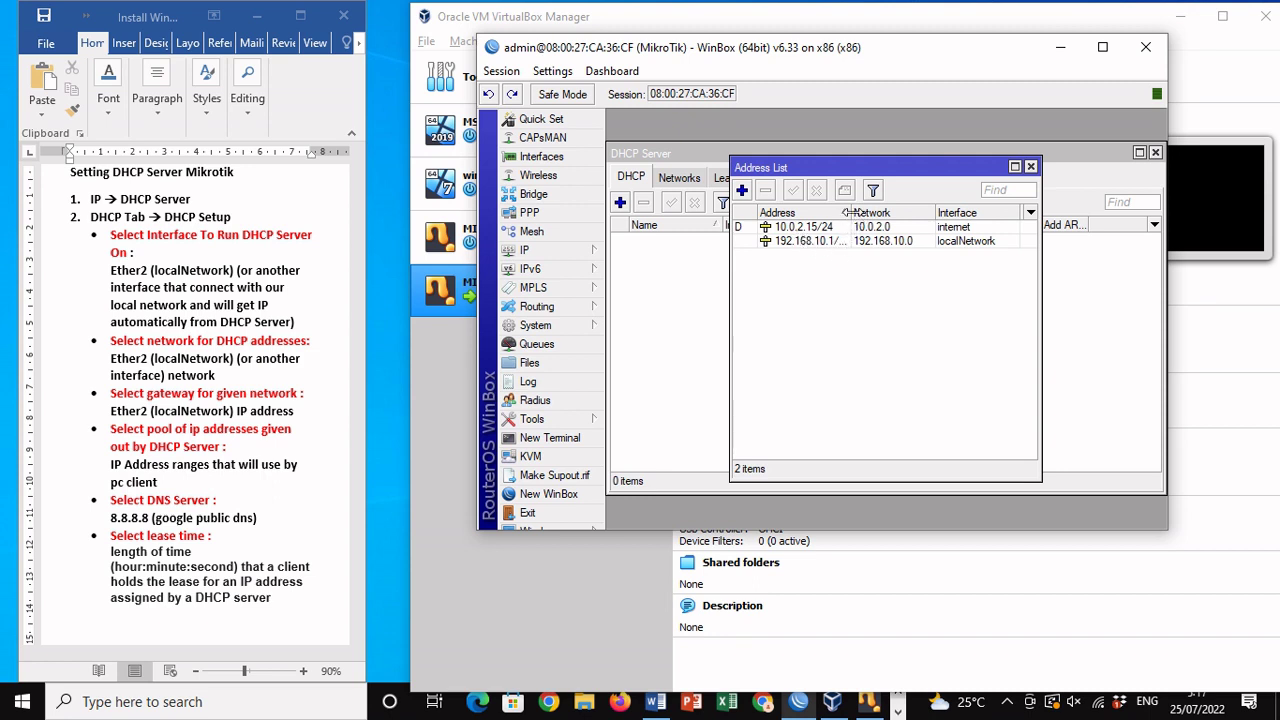
left_click_drag(848, 212, 874, 212)
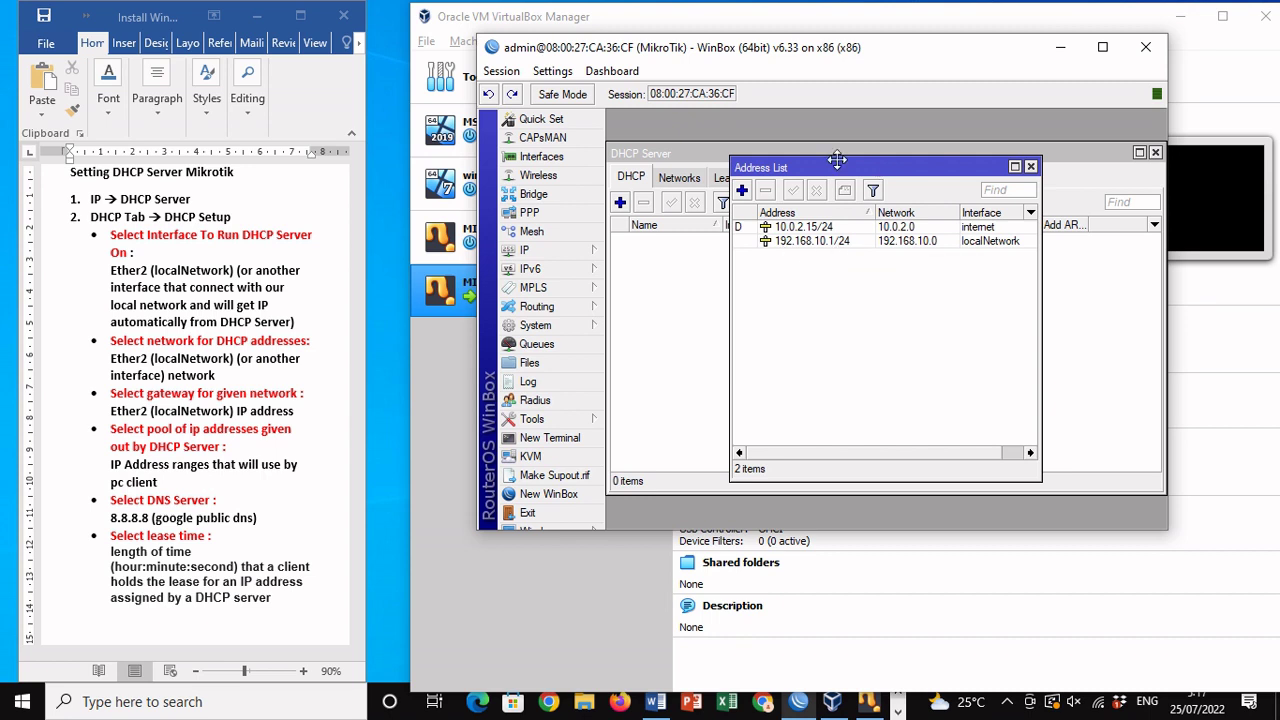
left_click_drag(837, 160, 702, 145)
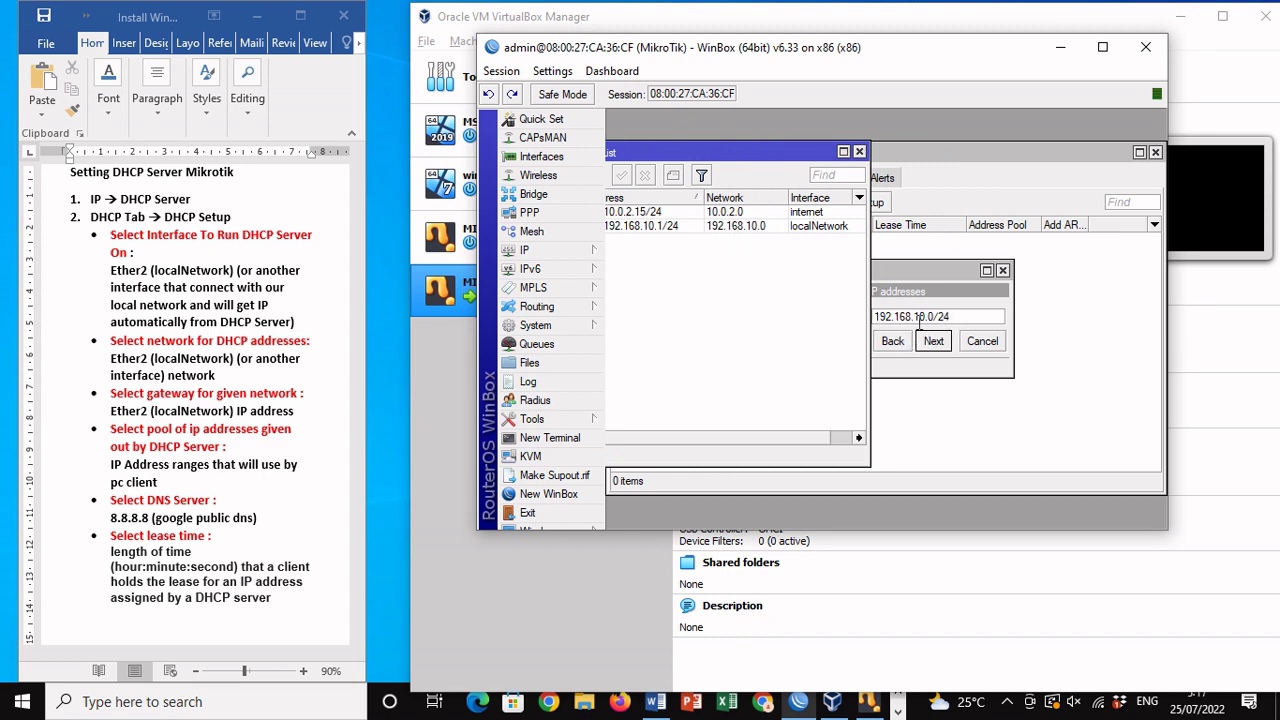
left_click(860, 152)
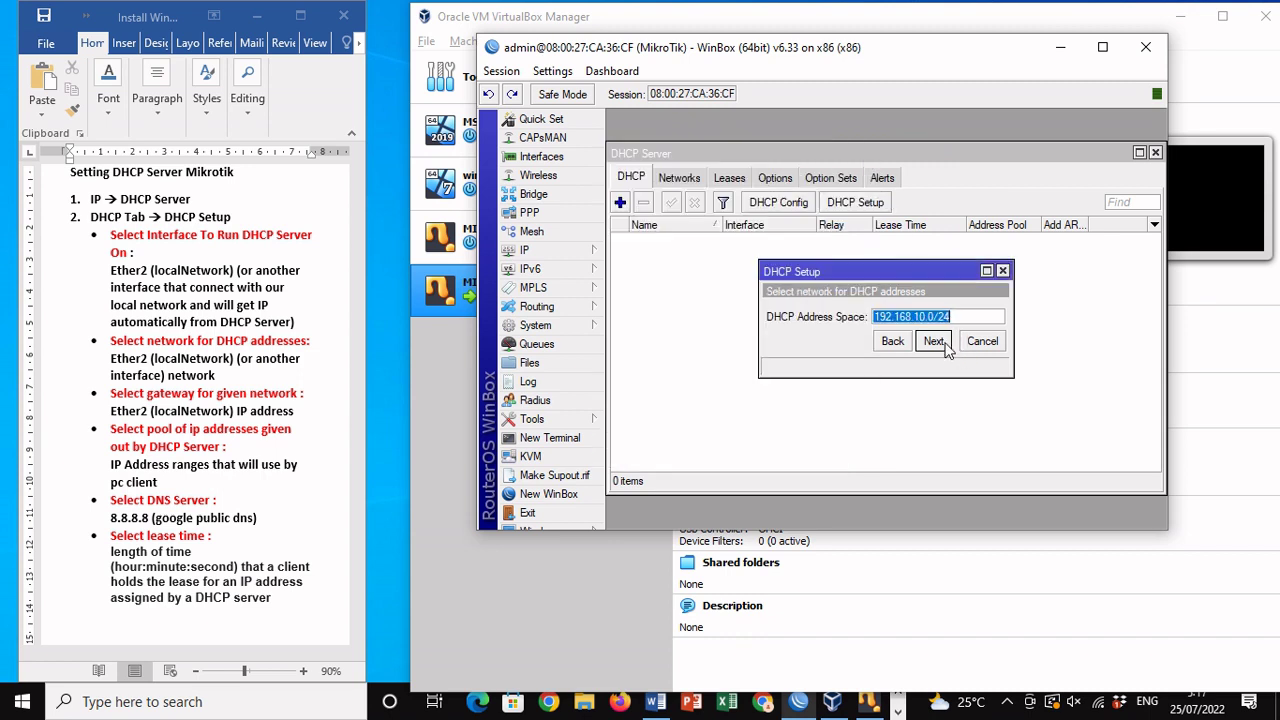
Step: Accept 192.168.10.0/24 as the DHCP address space and reopen the IP address list
left_click(933, 341)
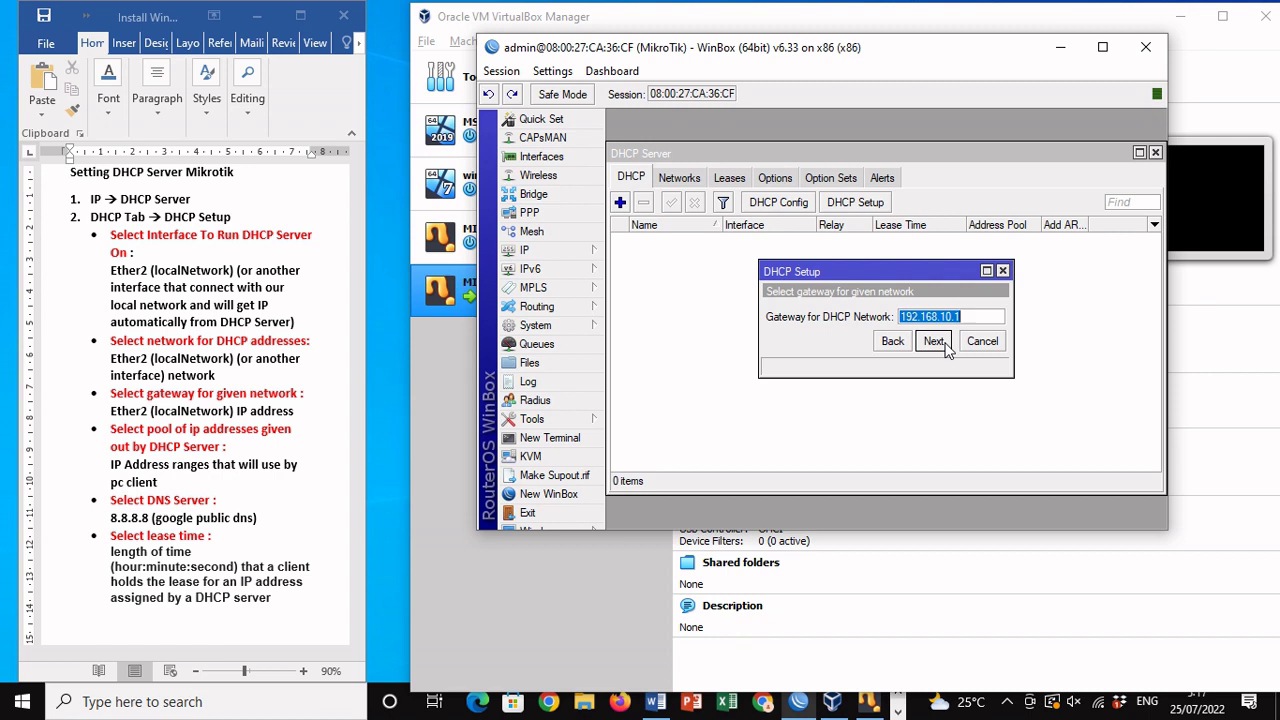
left_click(545, 252)
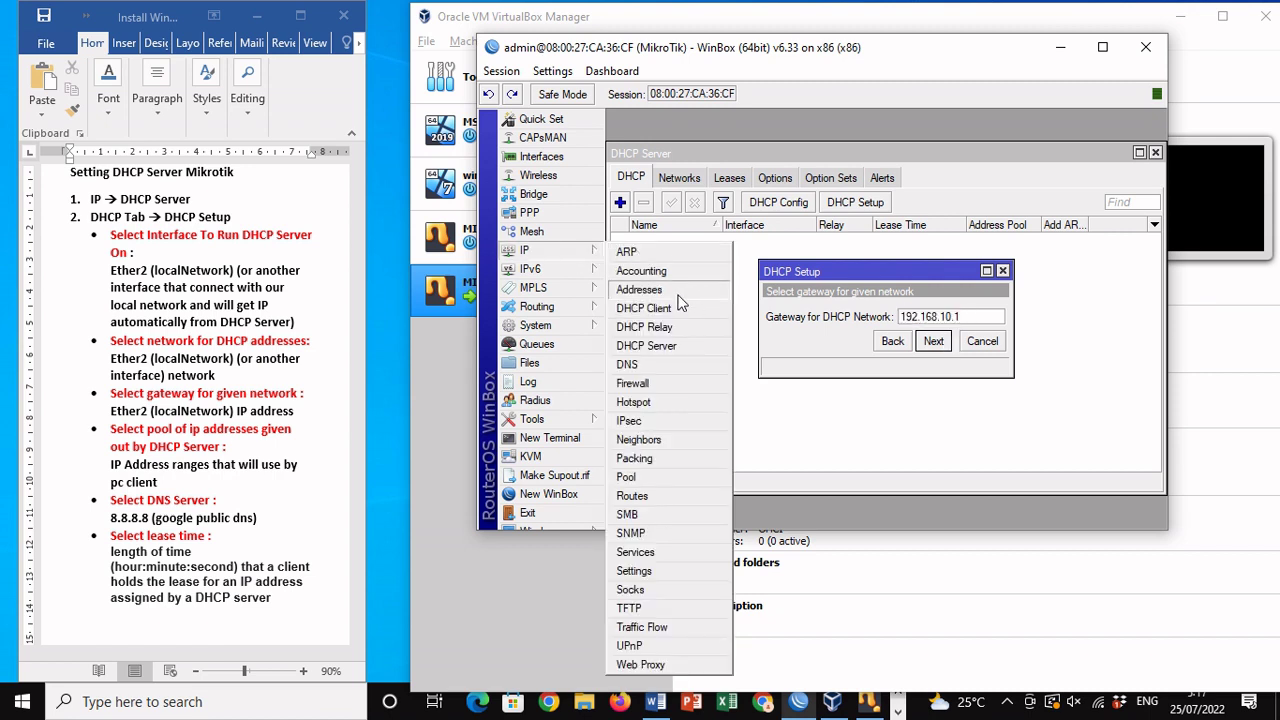
left_click(678, 292)
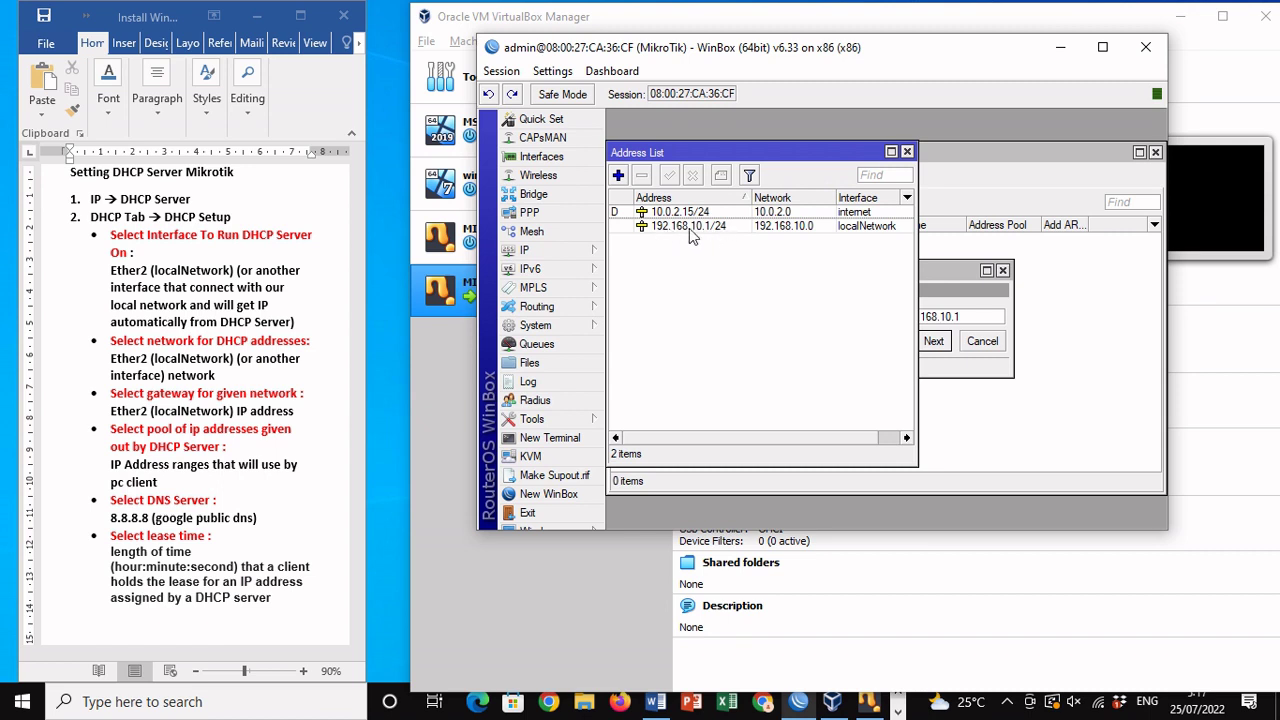
Step: Accept gateway 192.168.10.1 and the proposed address pool range
left_click(907, 152)
left_click(936, 342)
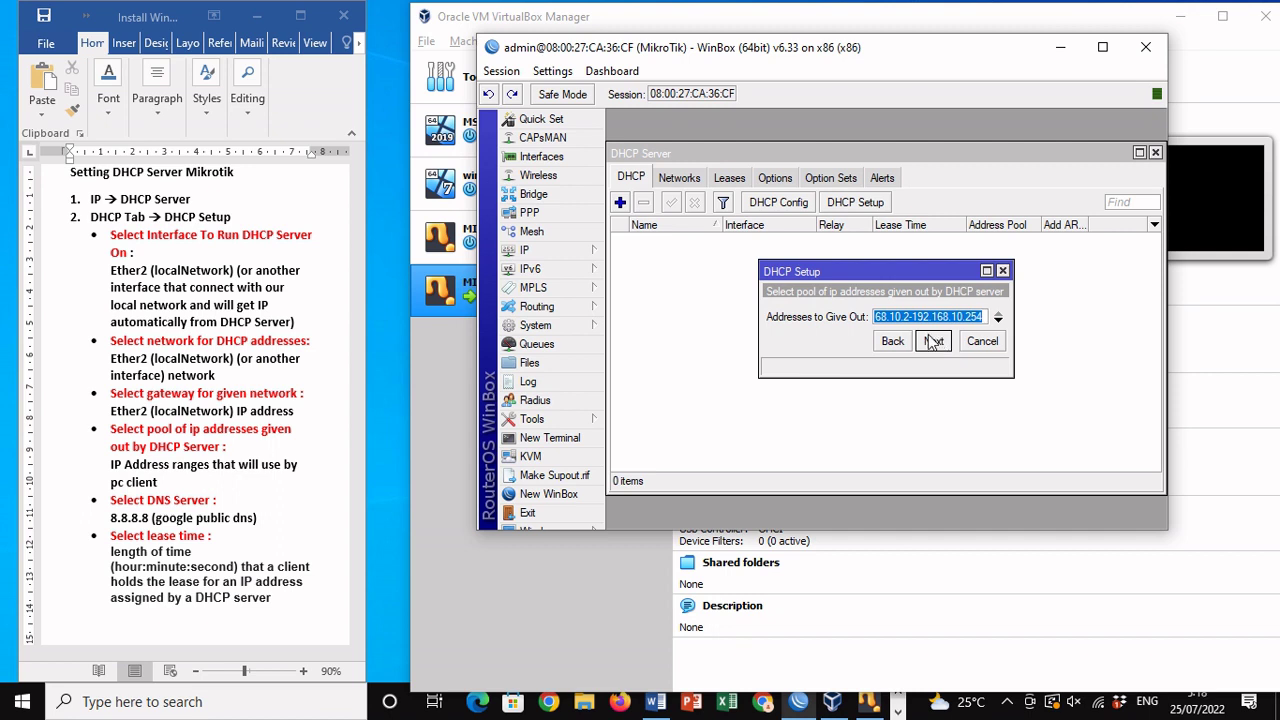
left_click(905, 318)
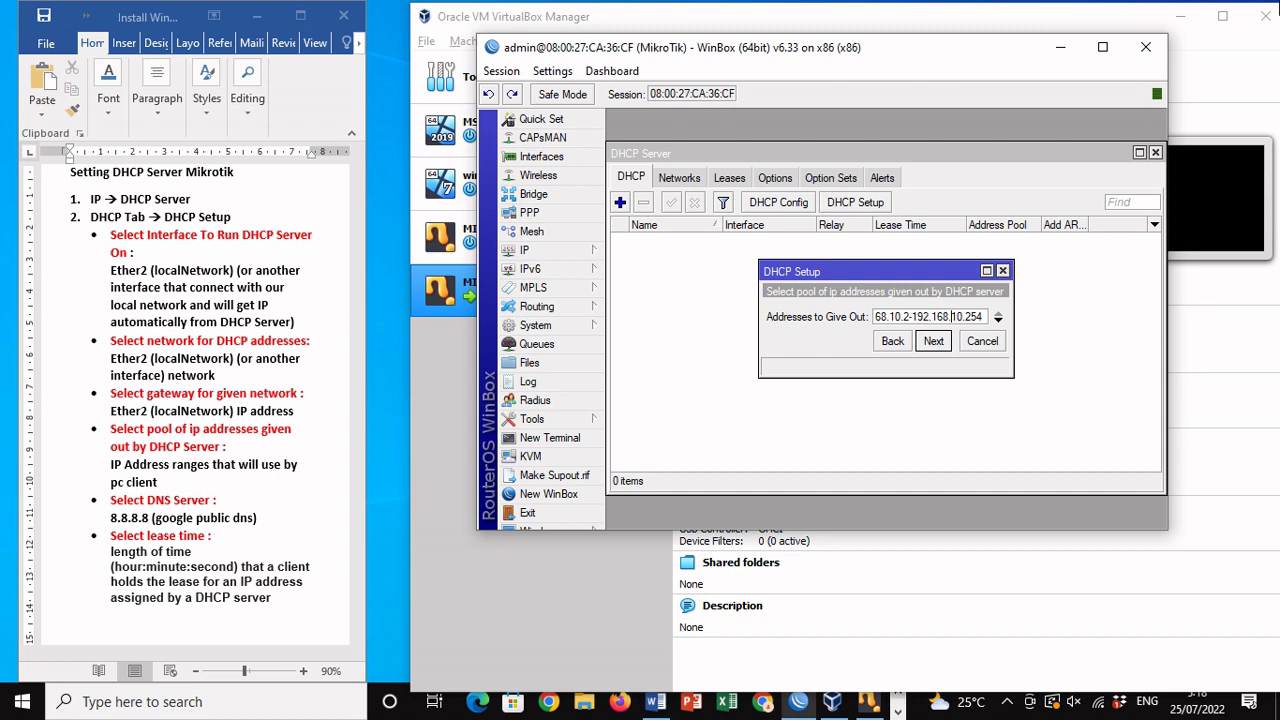
key("shift+End")
left_click(933, 342)
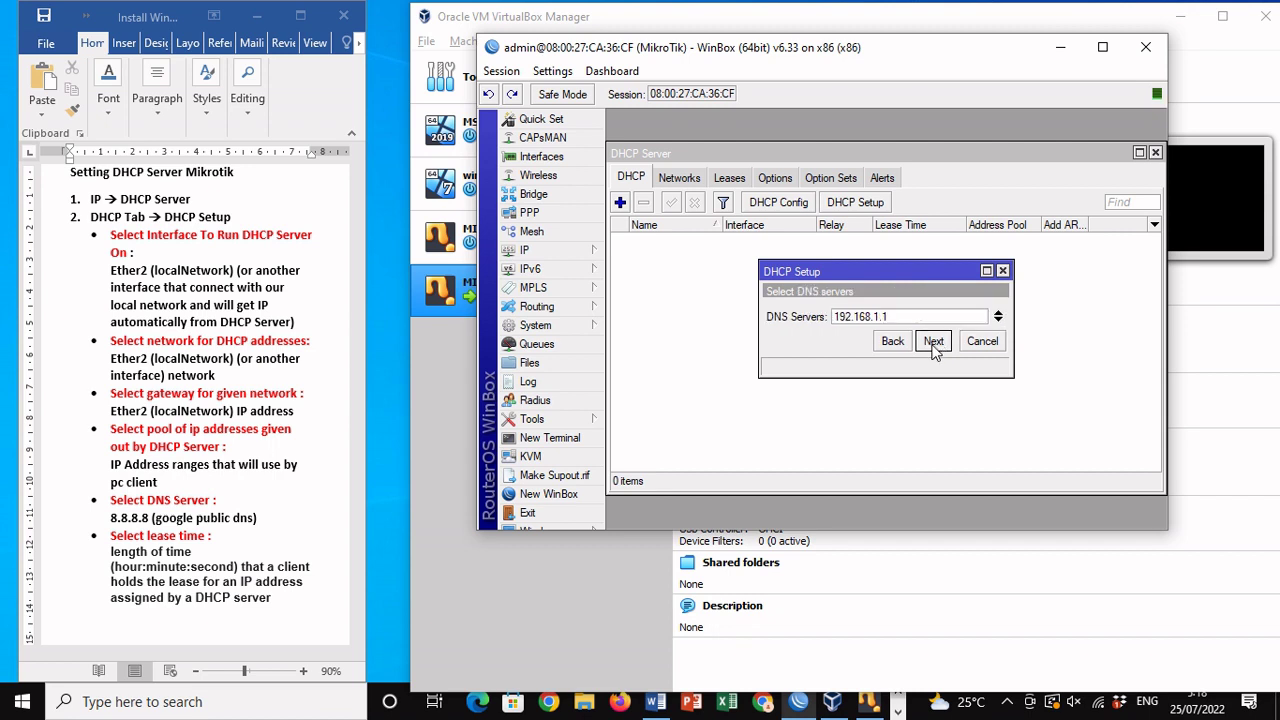
Step: Set DNS server 8.8.8.8 and lease time 00:15:00, then finish creating dhcp1
double_click(901, 314)
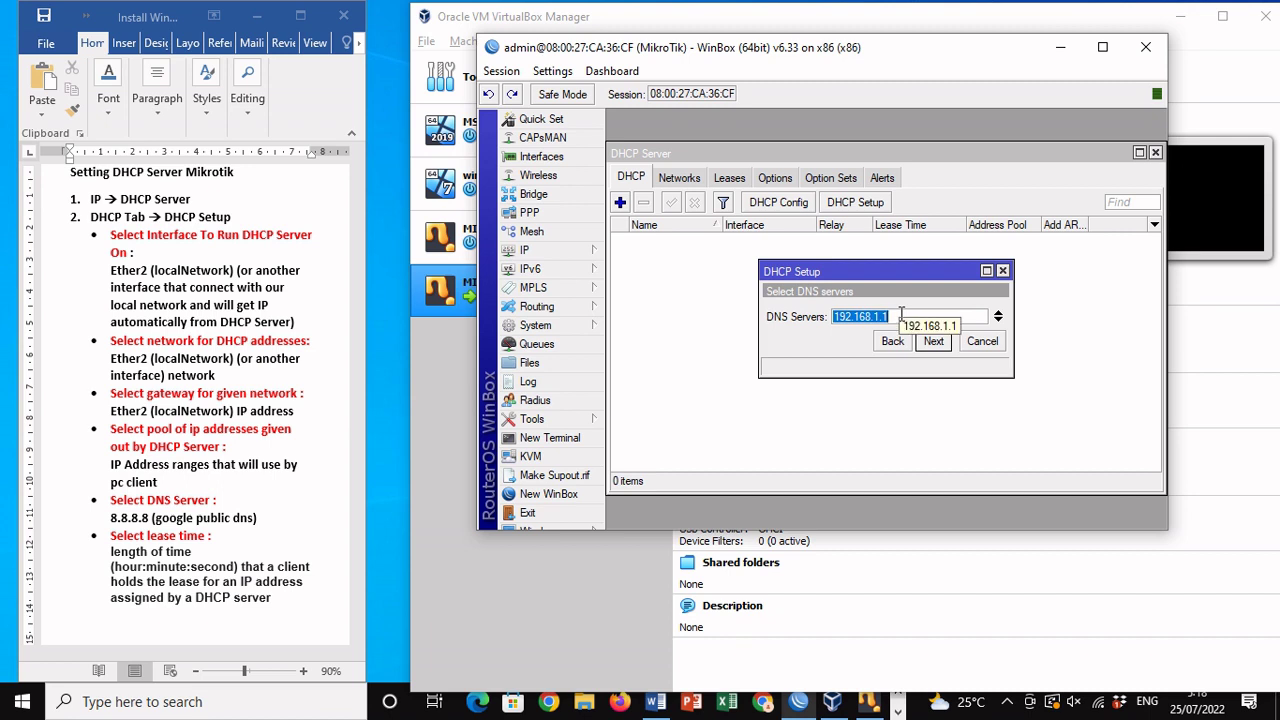
type("8.8.8.8")
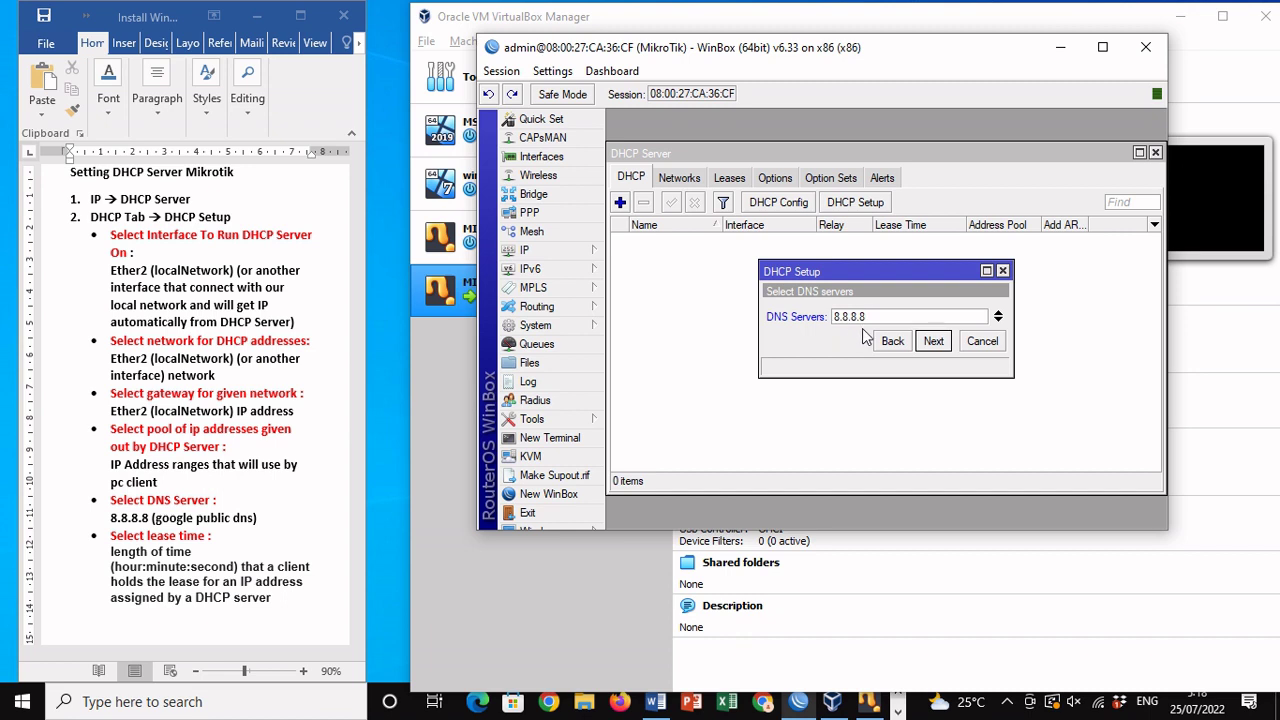
left_click(932, 341)
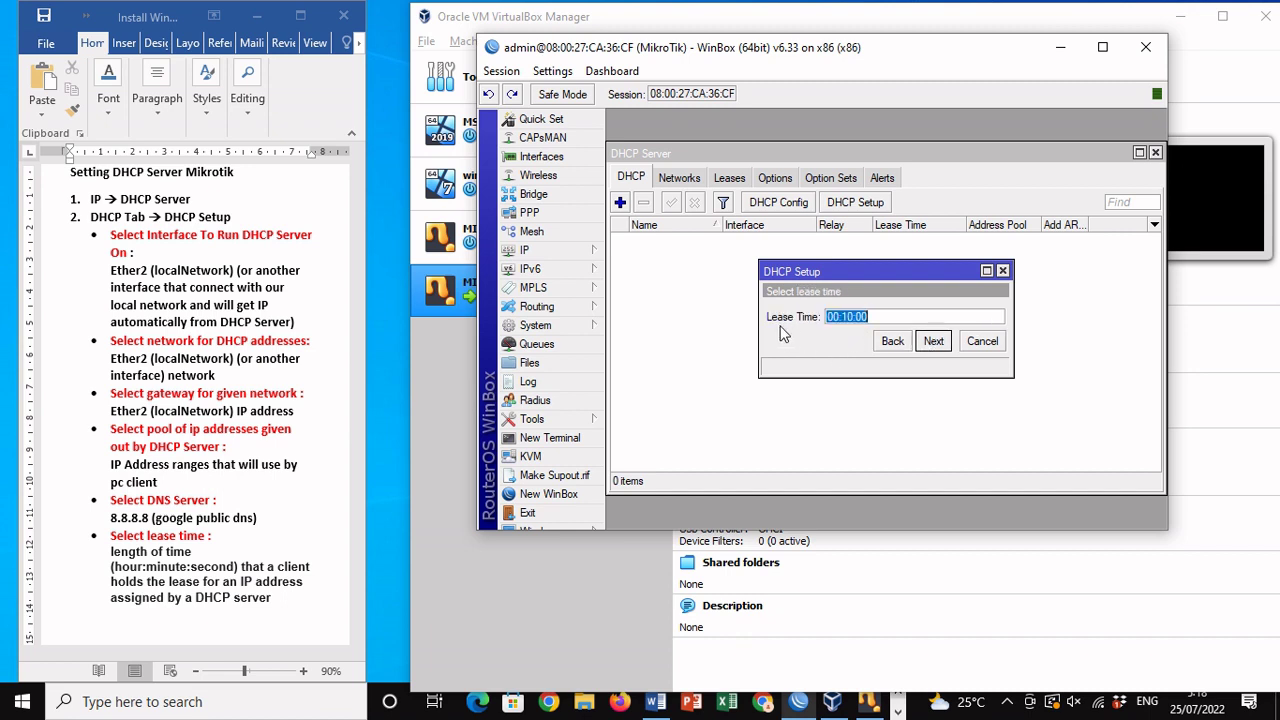
left_click(886, 316)
left_click(933, 341)
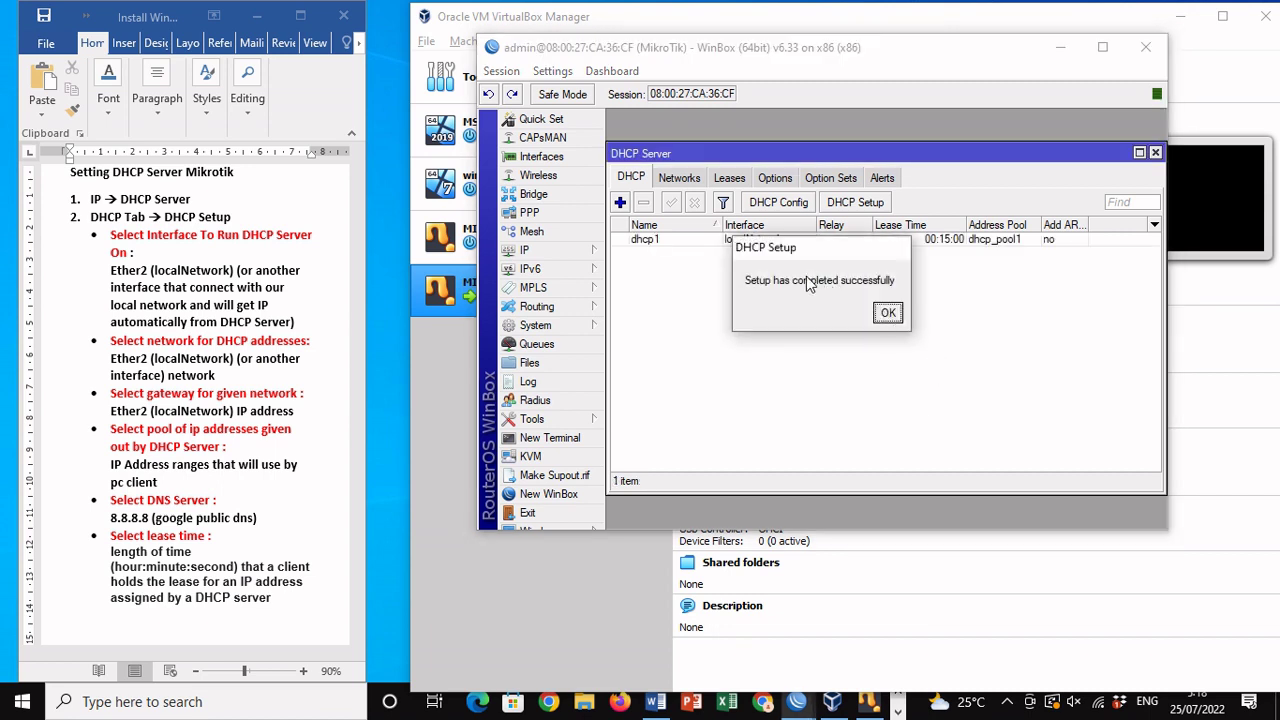
left_click(888, 313)
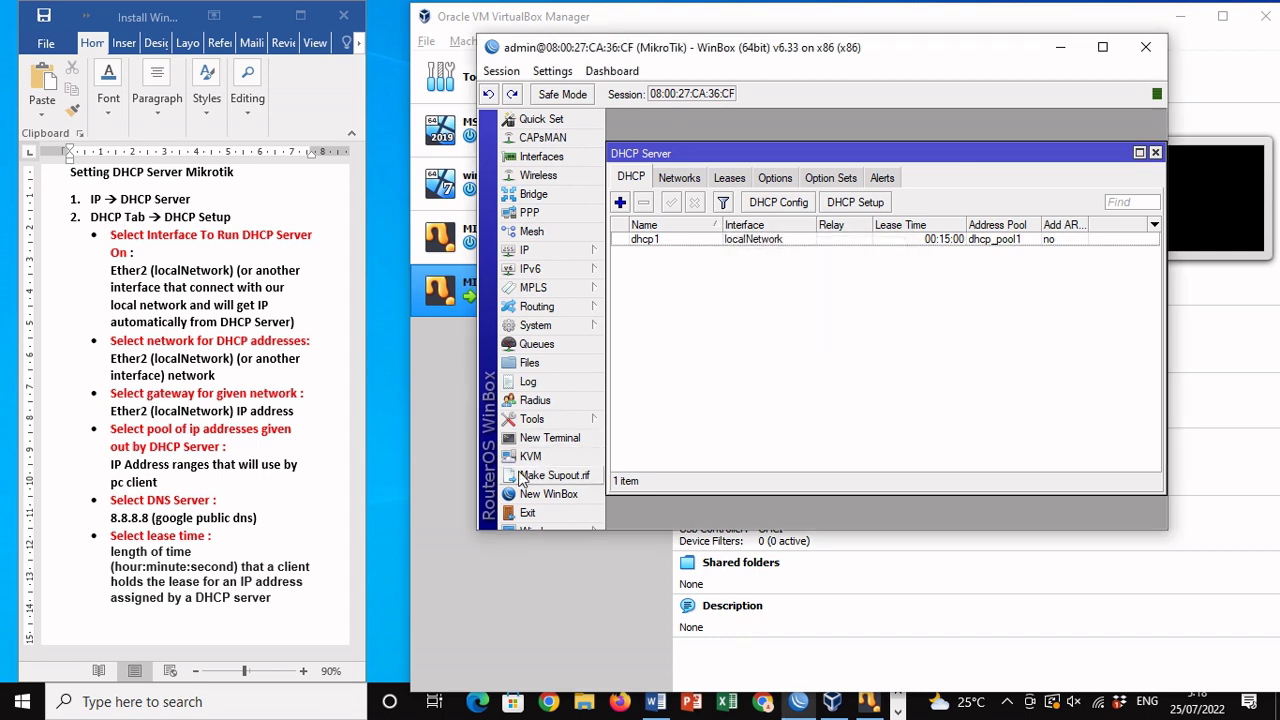
Step: Run 'ping google.com' in a new router terminal
left_click(549, 440)
key("Return")
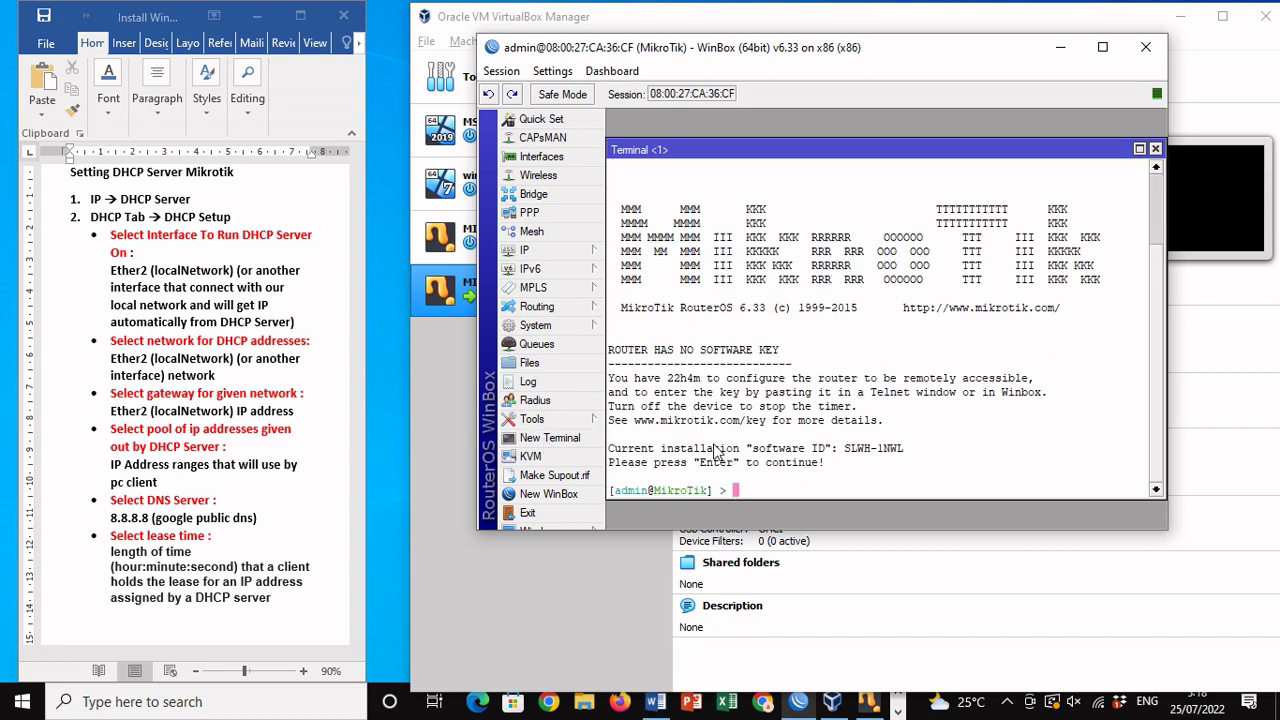
type("ping google.co")
type("m")
key("Return")
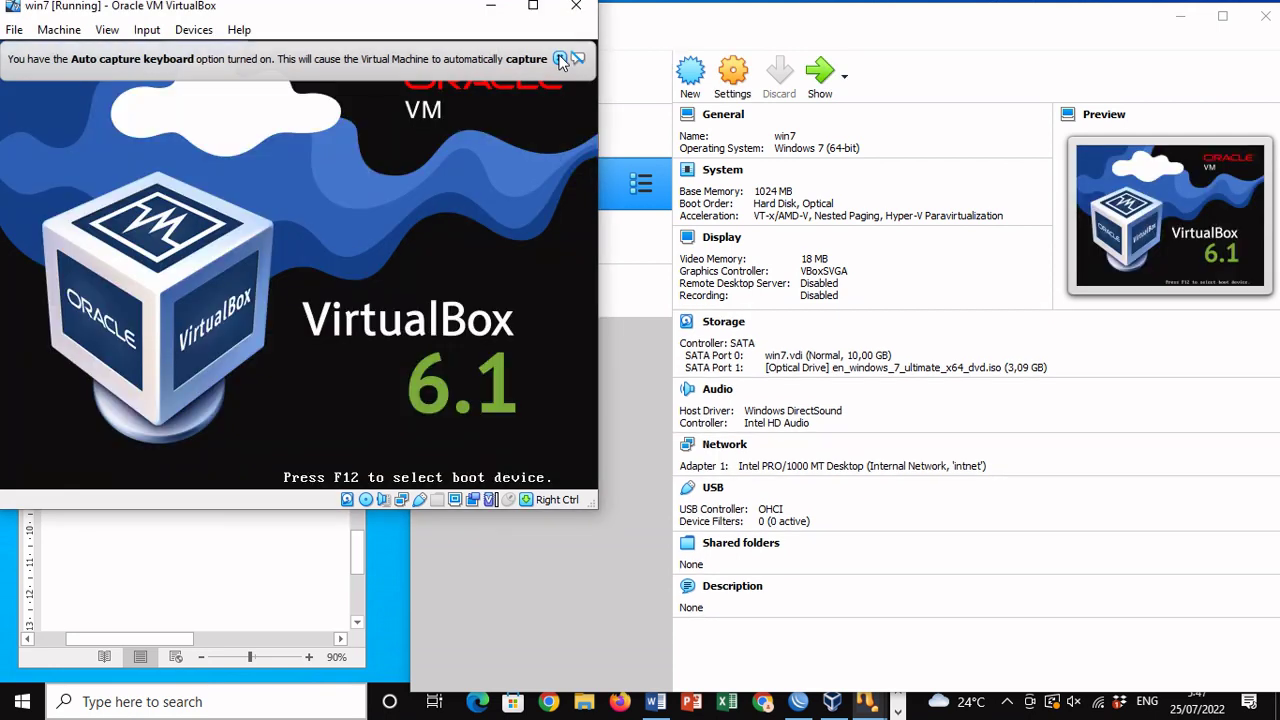
Step: Dismiss the auto-capture banner and set Network 4's location to Public
left_click(559, 59)
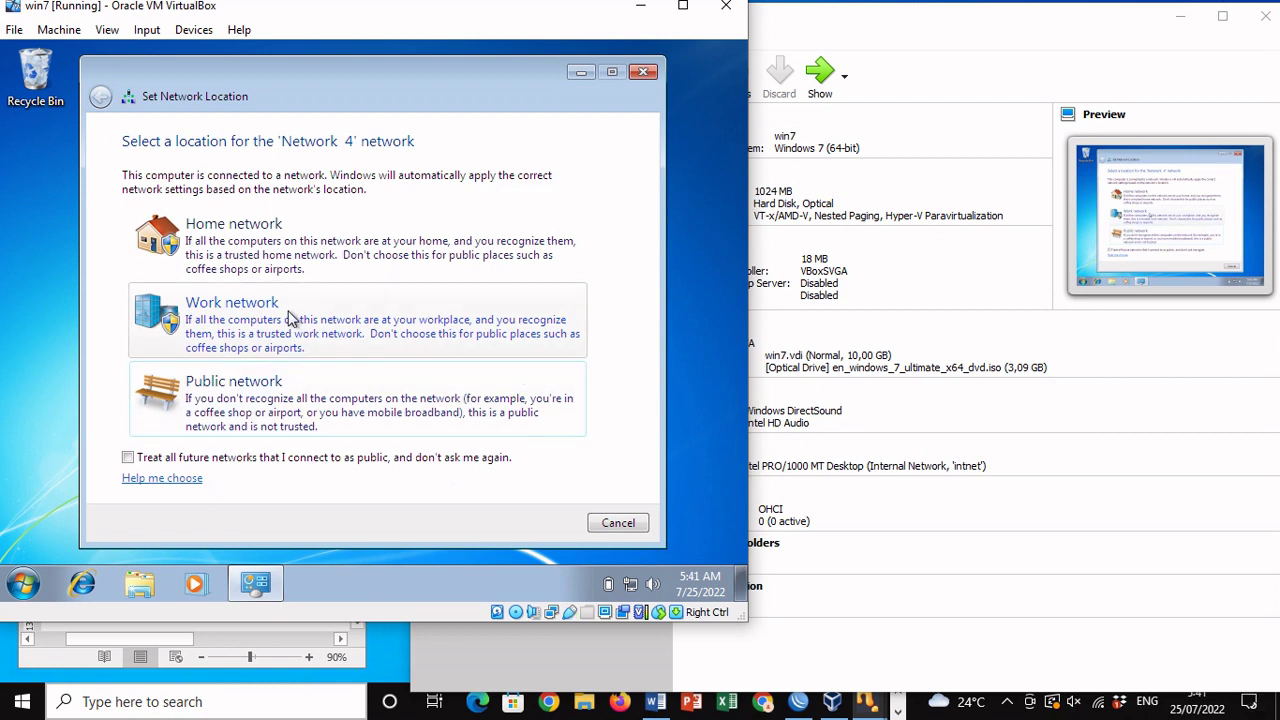
left_click(221, 414)
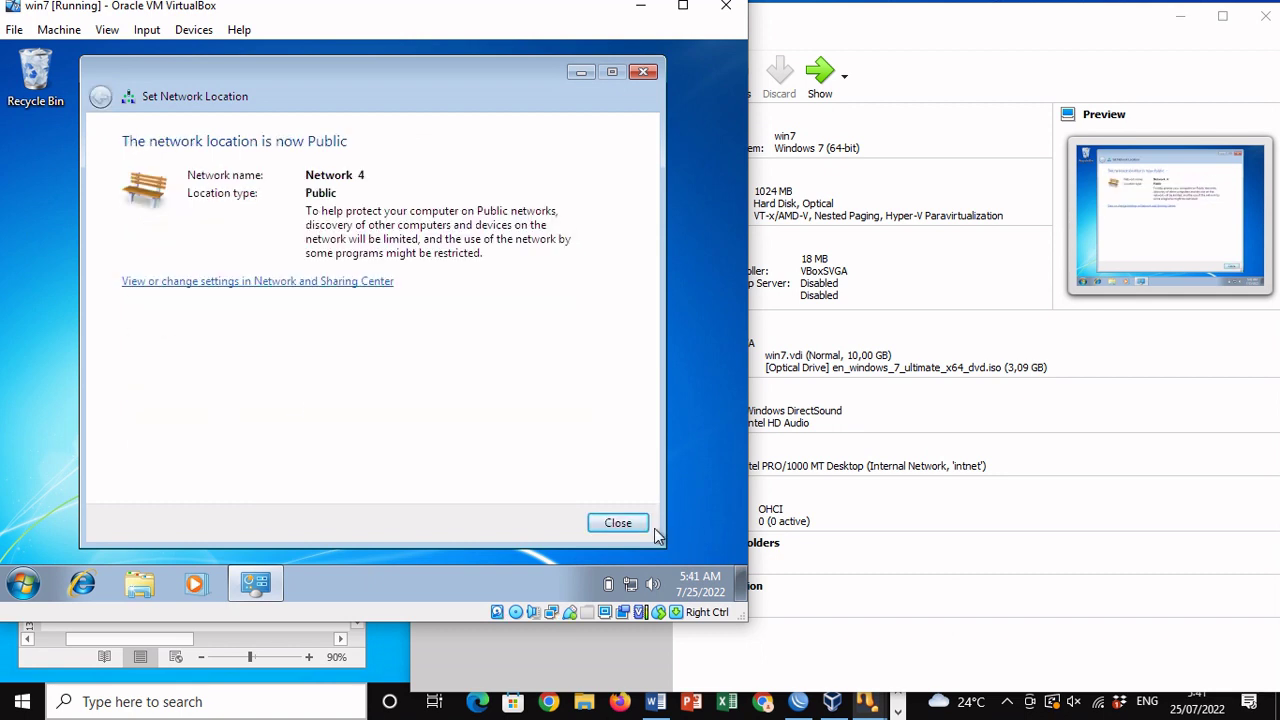
left_click(620, 523)
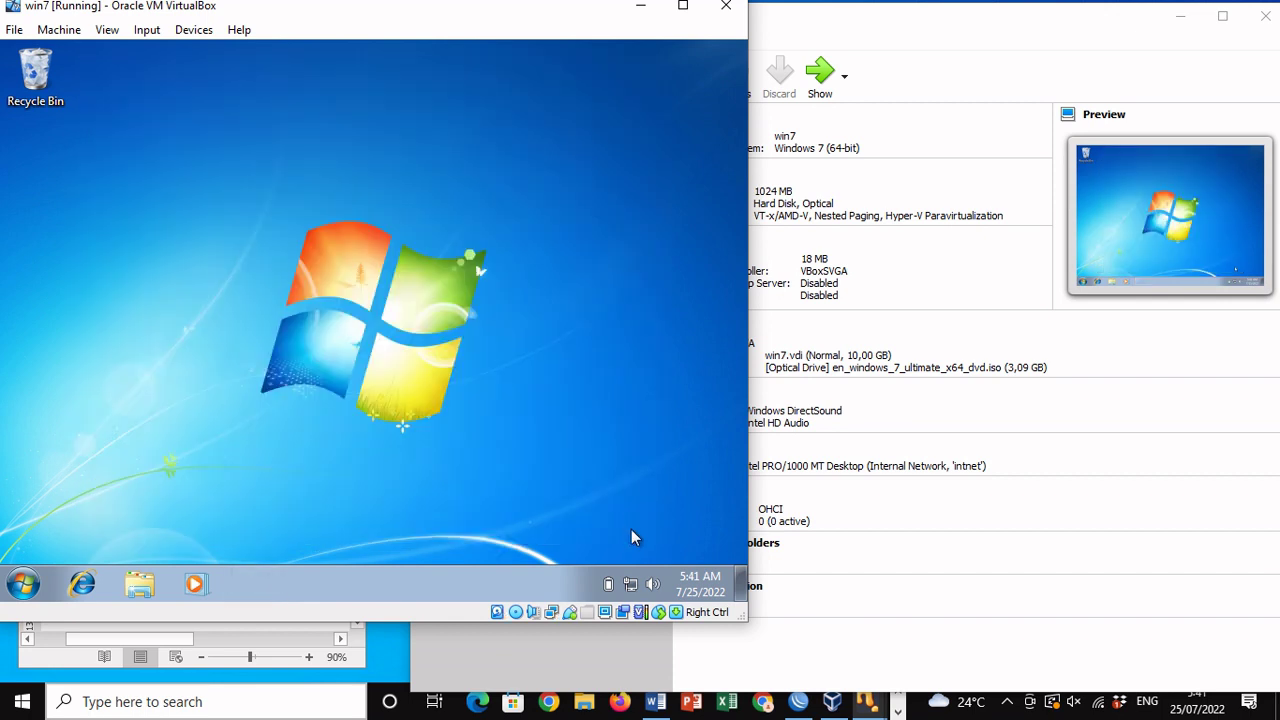
Step: Open the Local Area Connection's details through the Network and Sharing Center
left_click(630, 581)
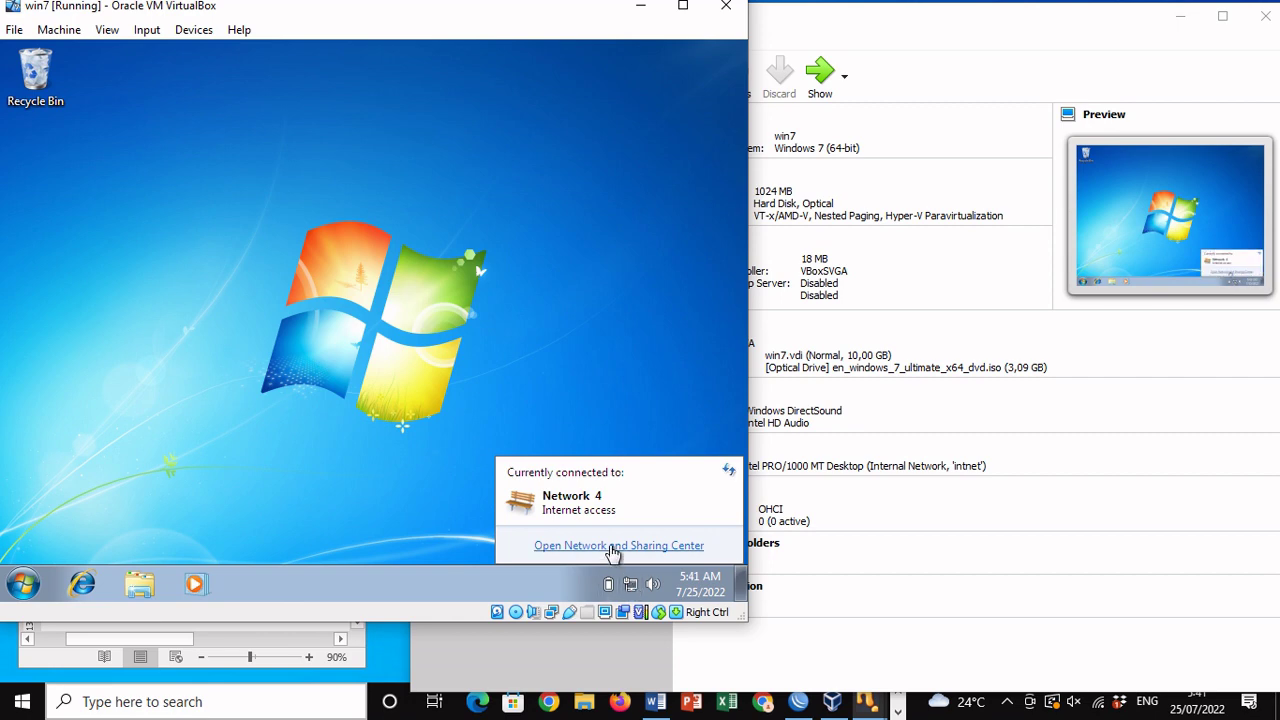
left_click(610, 546)
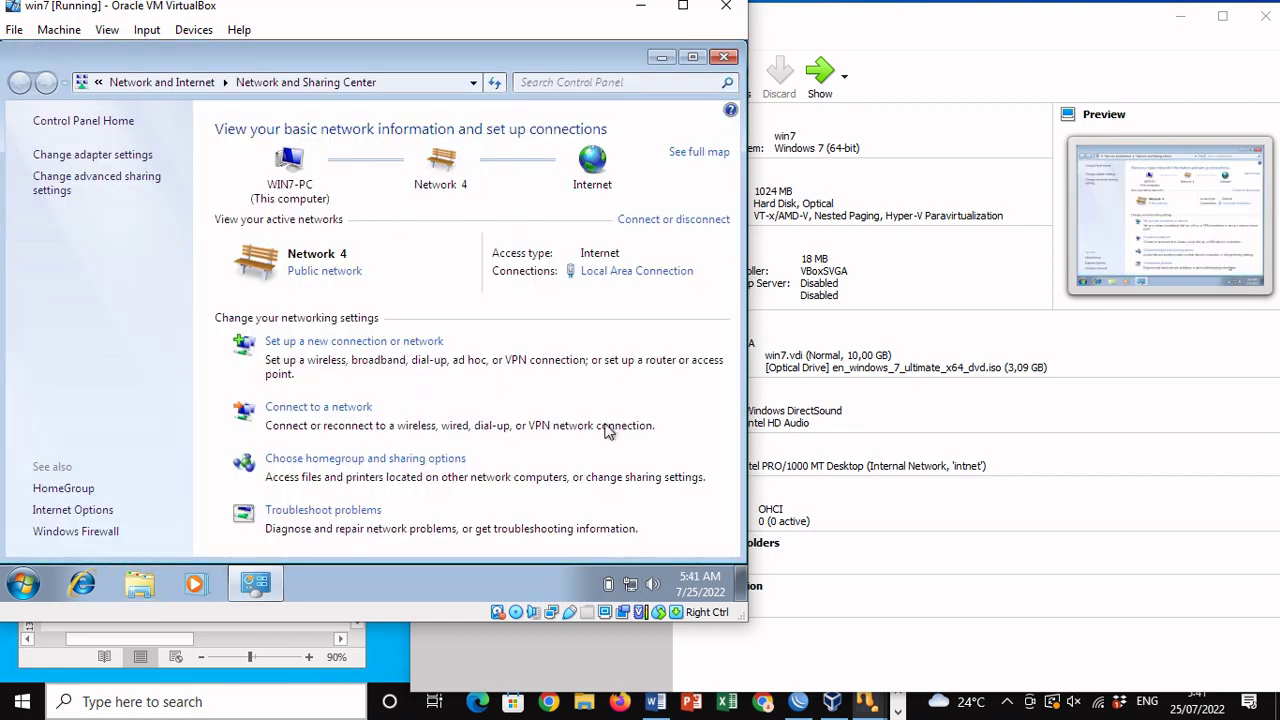
left_click(605, 283)
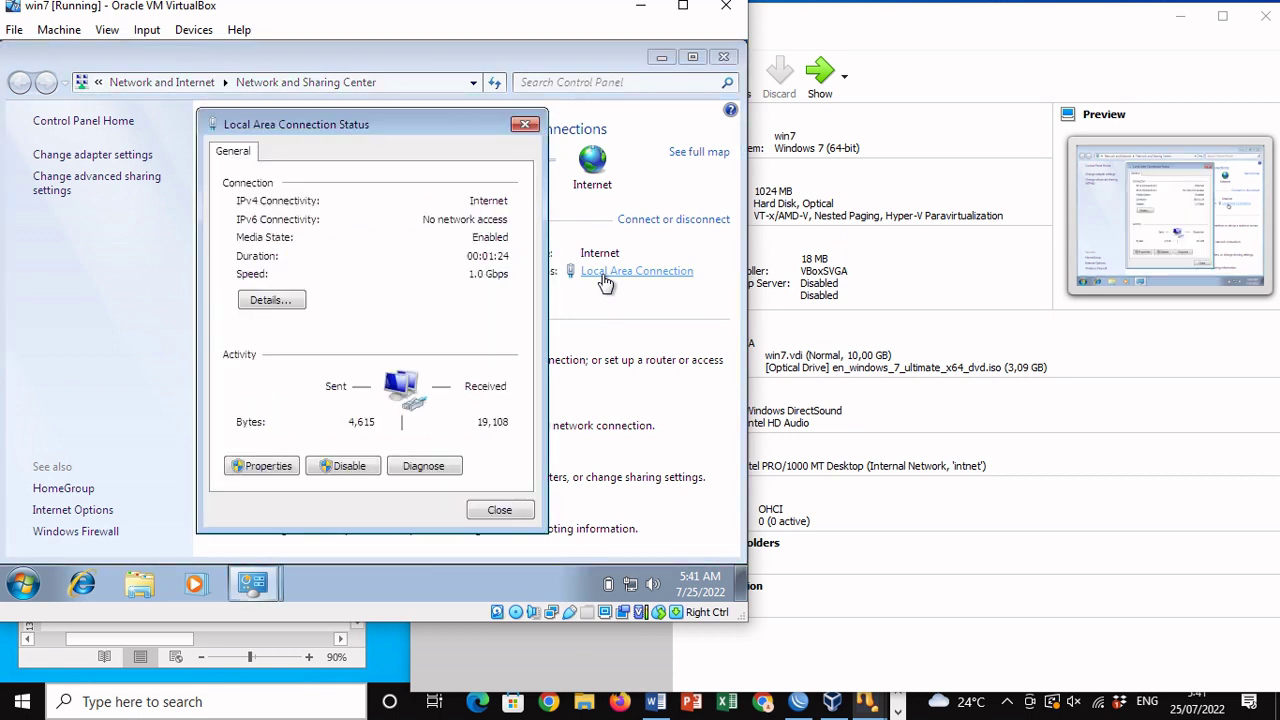
left_click(289, 304)
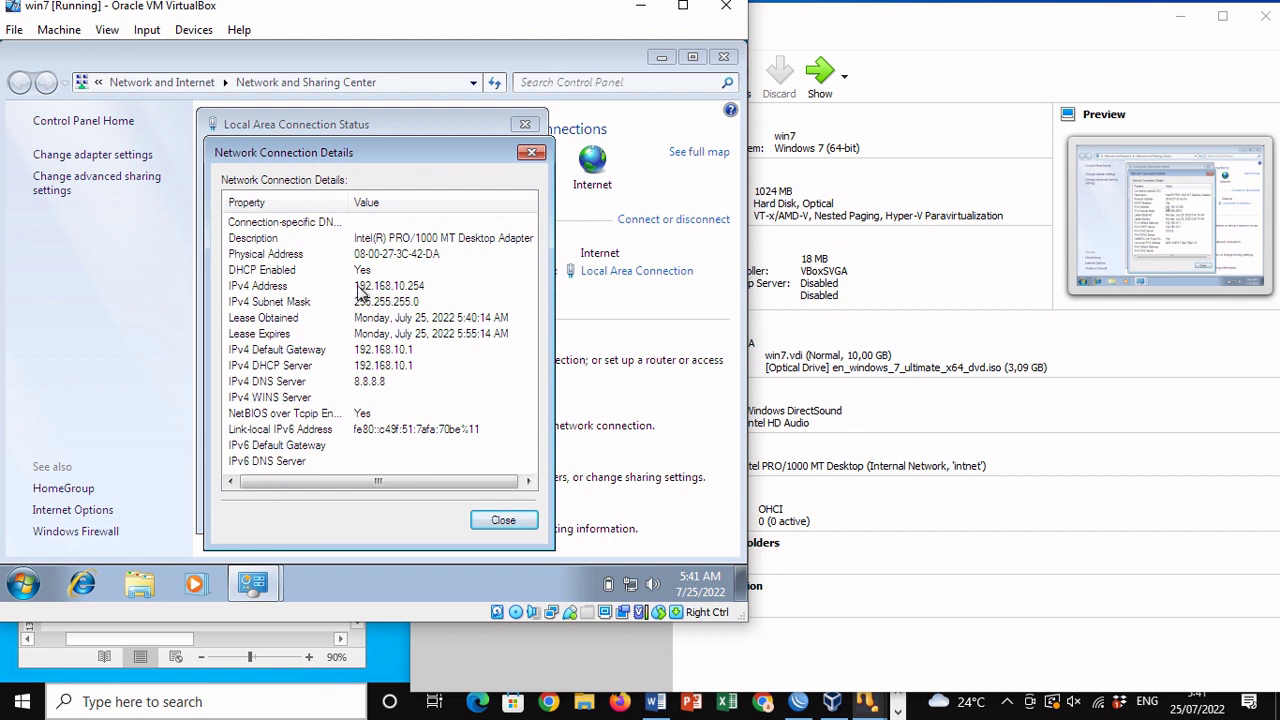
Step: Verify leased IP 192.168.10.254, DNS server 8.8.8.8 and gateway 192.168.10.1
left_click(362, 289)
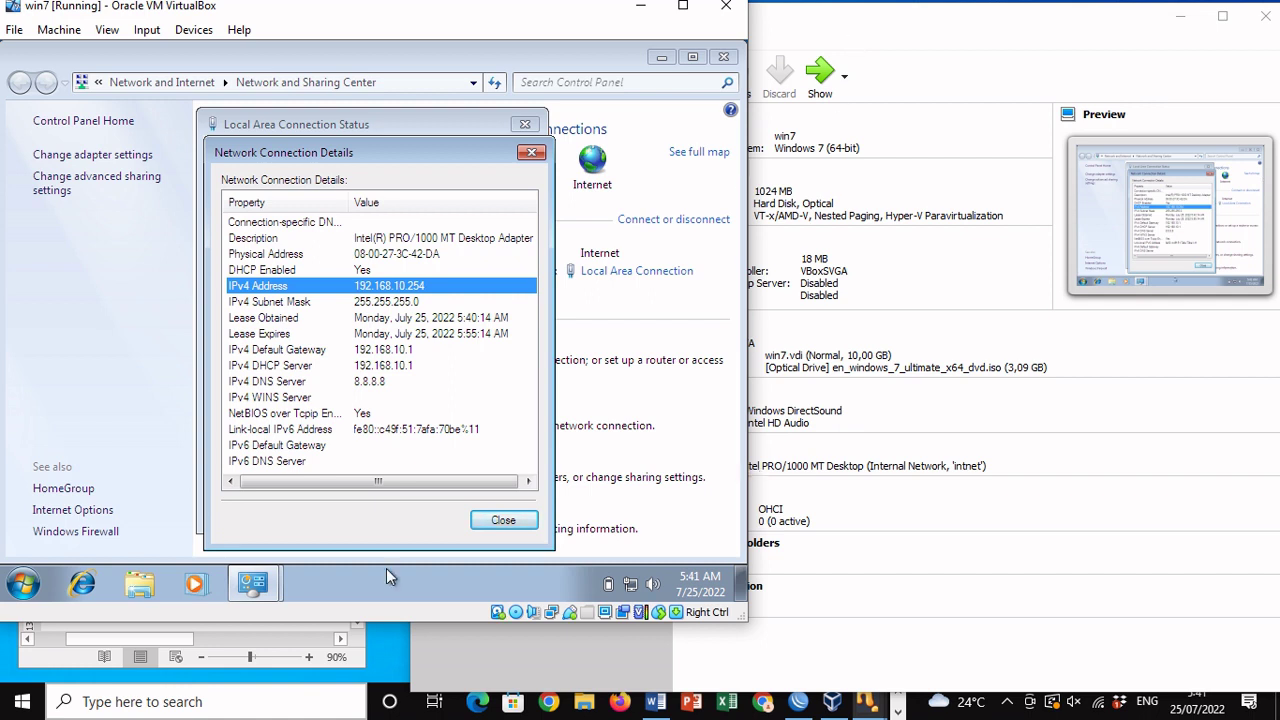
left_click(370, 386)
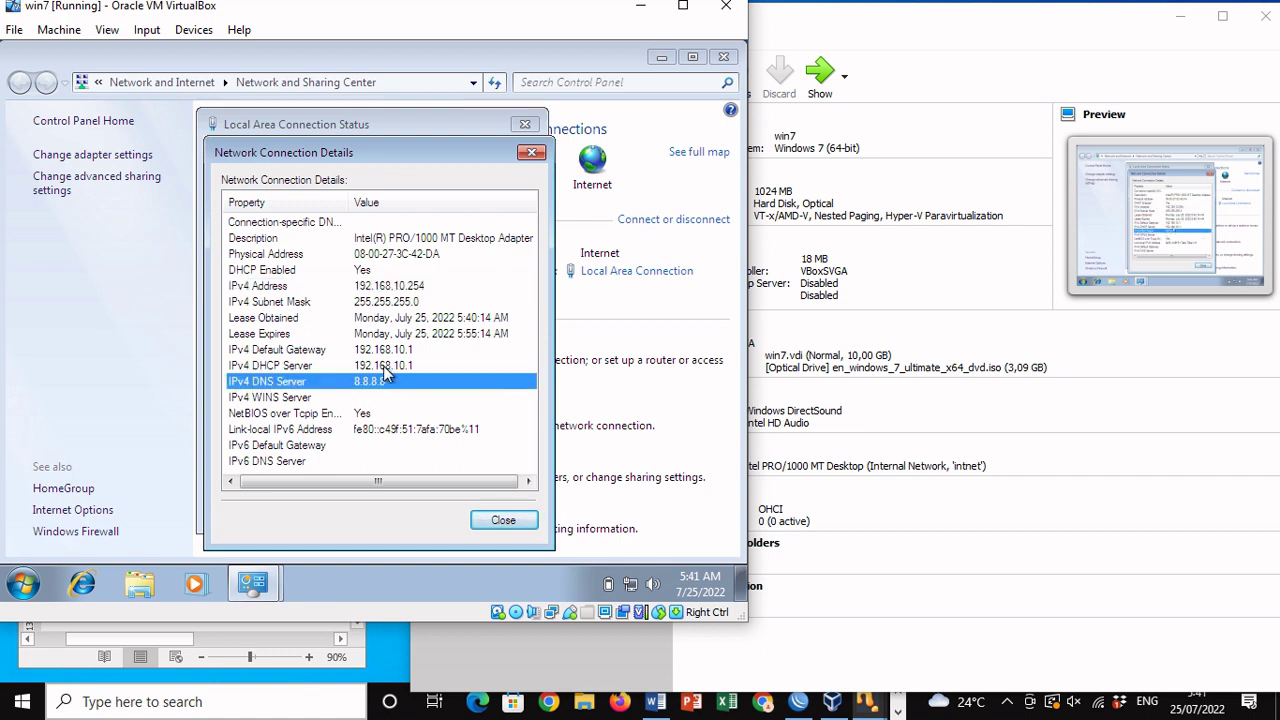
left_click(380, 351)
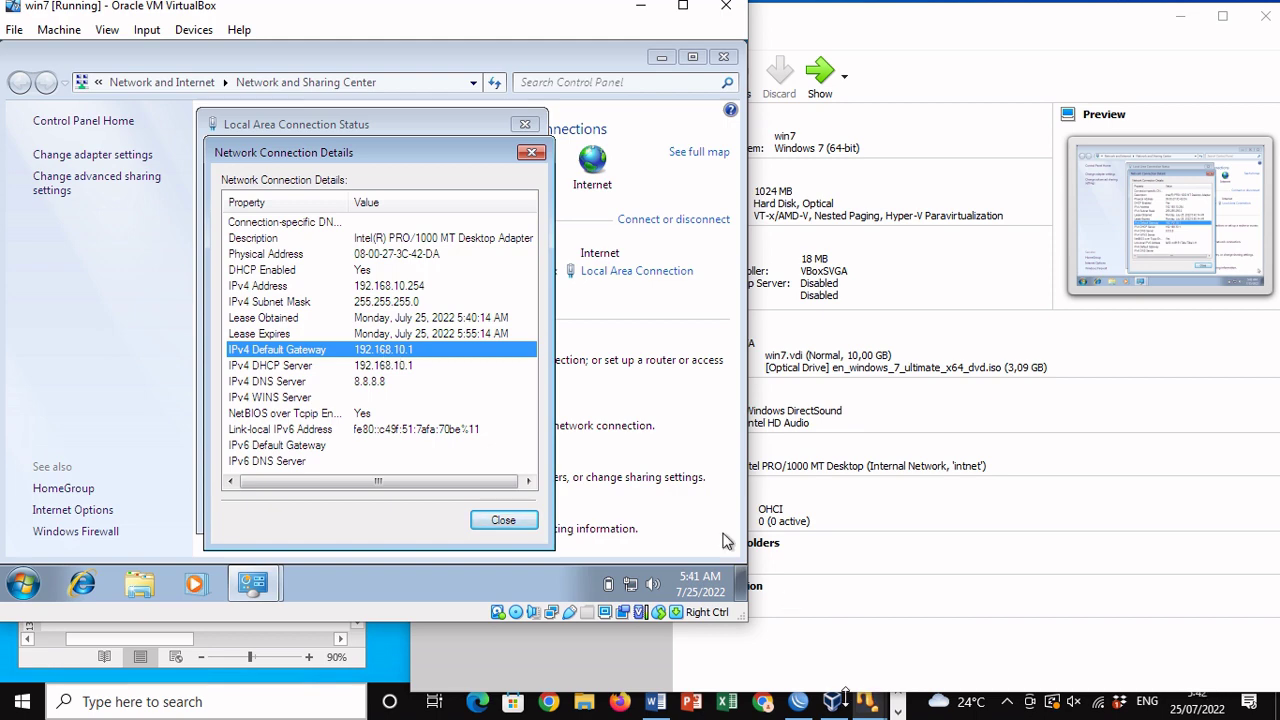
Step: In WinBox, inspect the dhcp1 server's properties on localNetwork, then close them
mouse_move(800, 700)
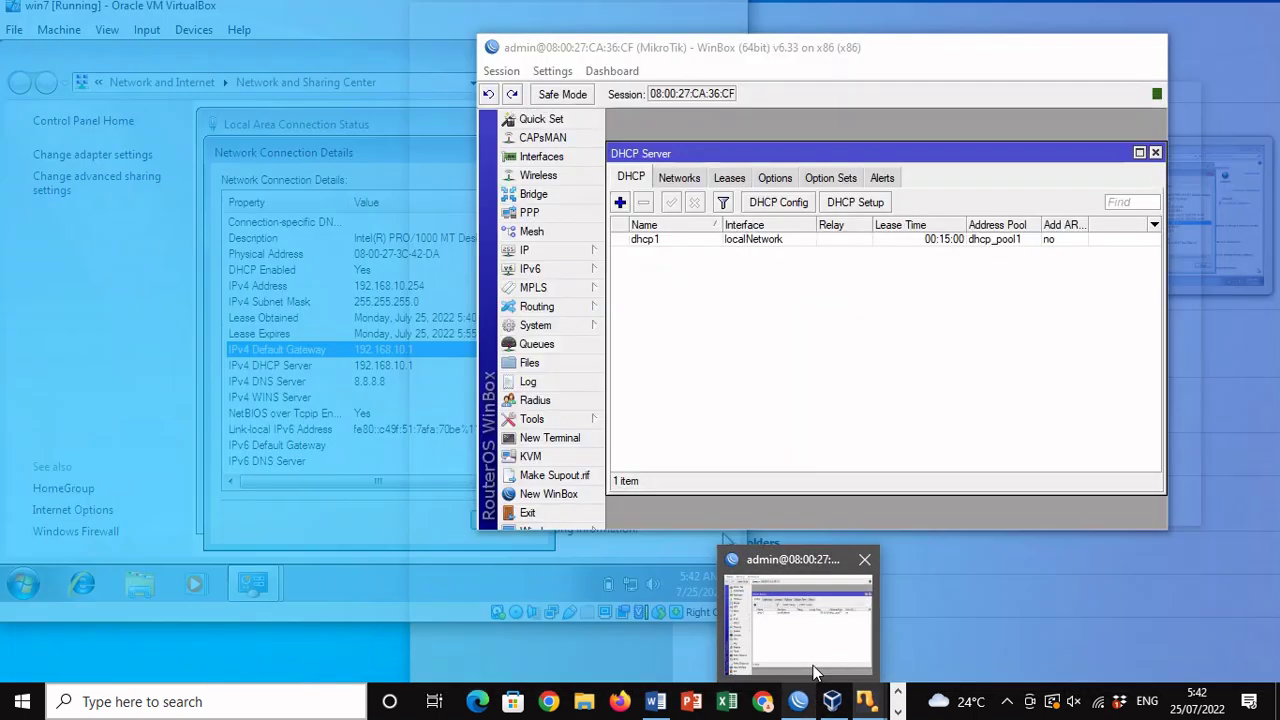
left_click(815, 673)
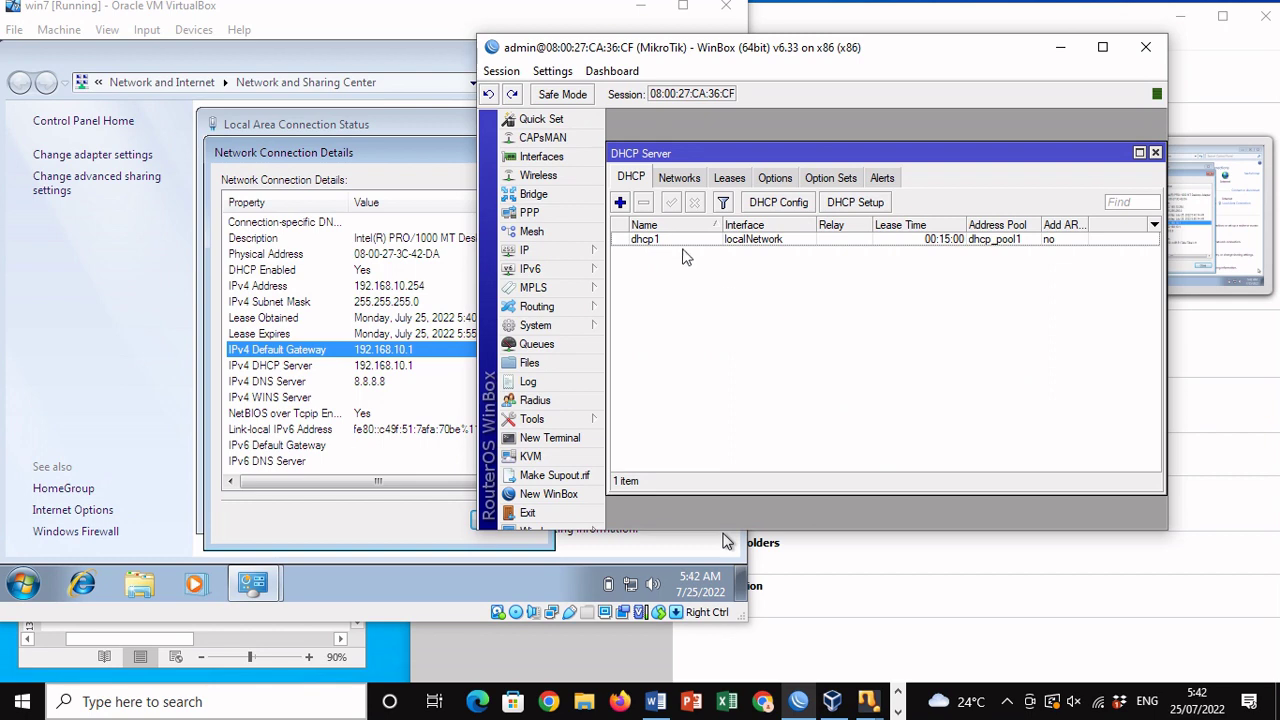
double_click(665, 241)
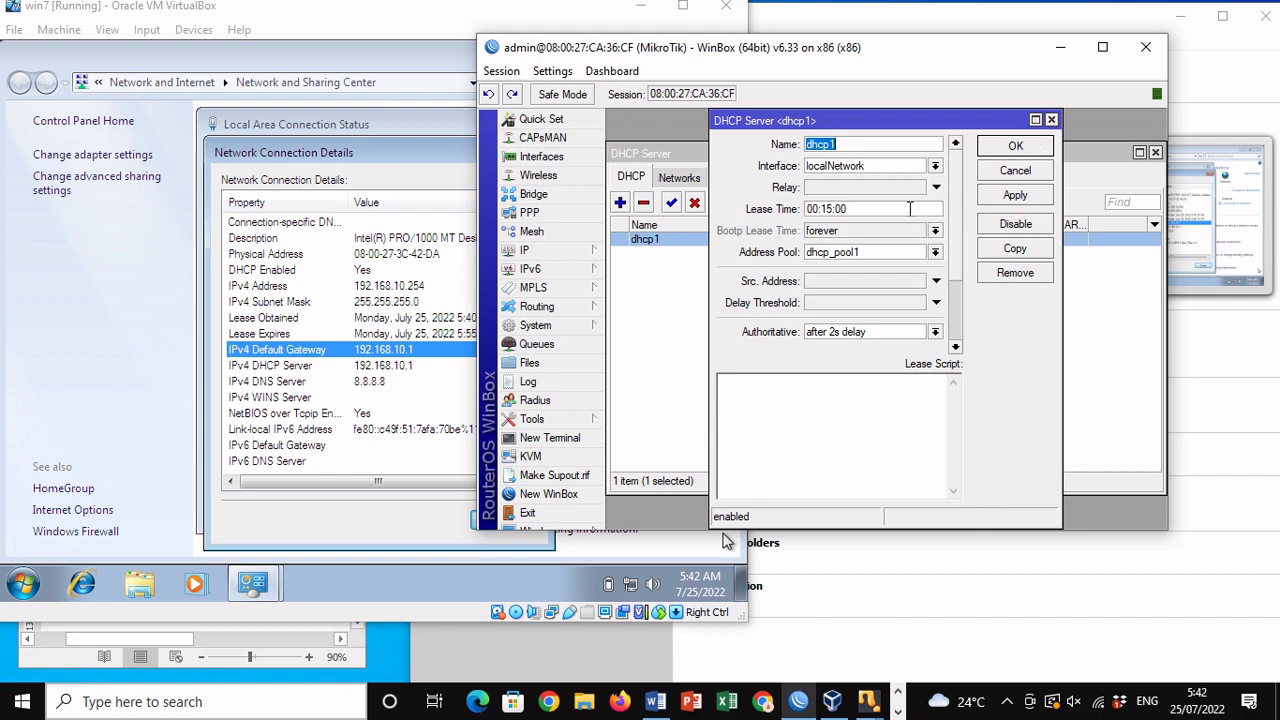
left_click(1051, 120)
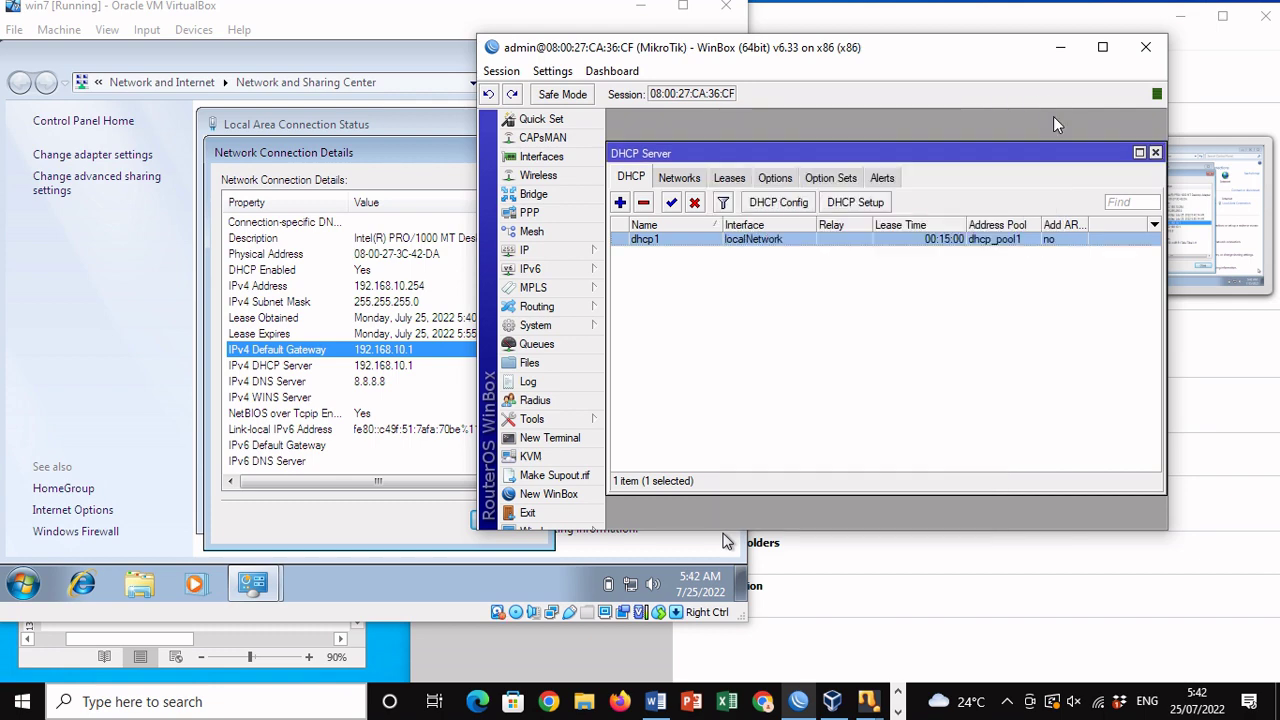
Step: Check the router's 192.168.10.1/24 address under IP > Addresses, then return to the Windows 7 VM
left_click(580, 252)
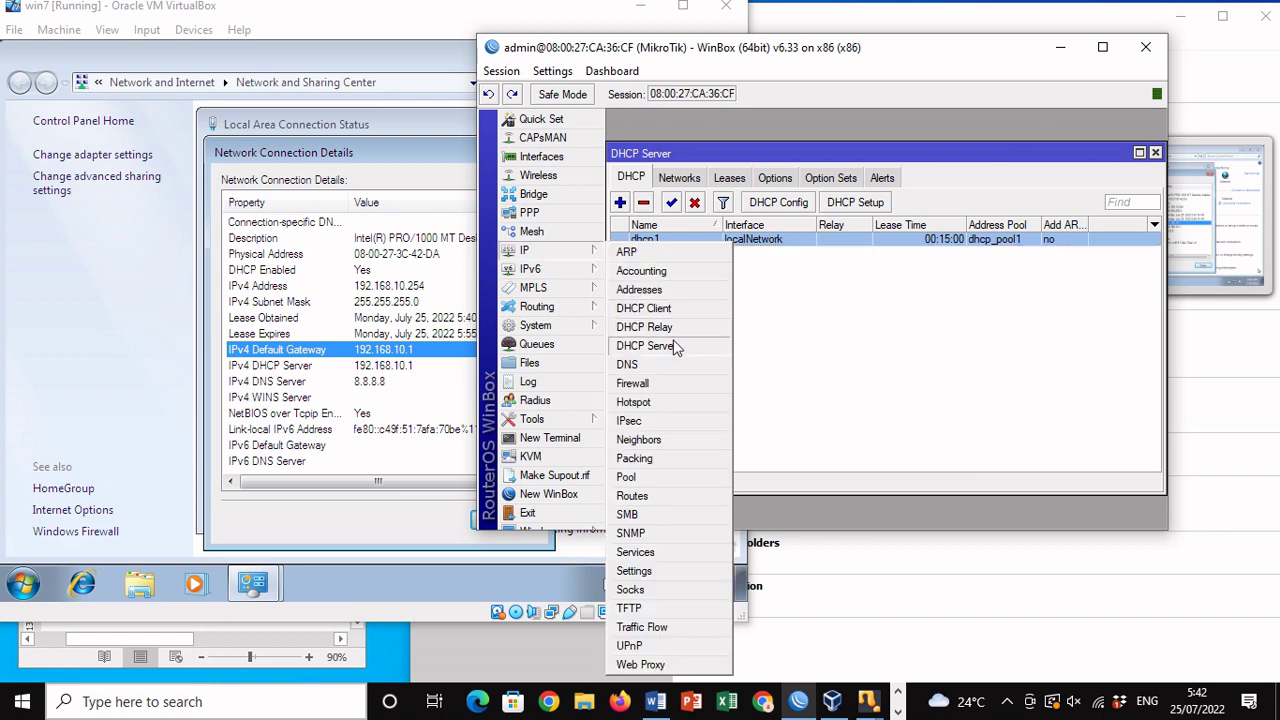
left_click(640, 290)
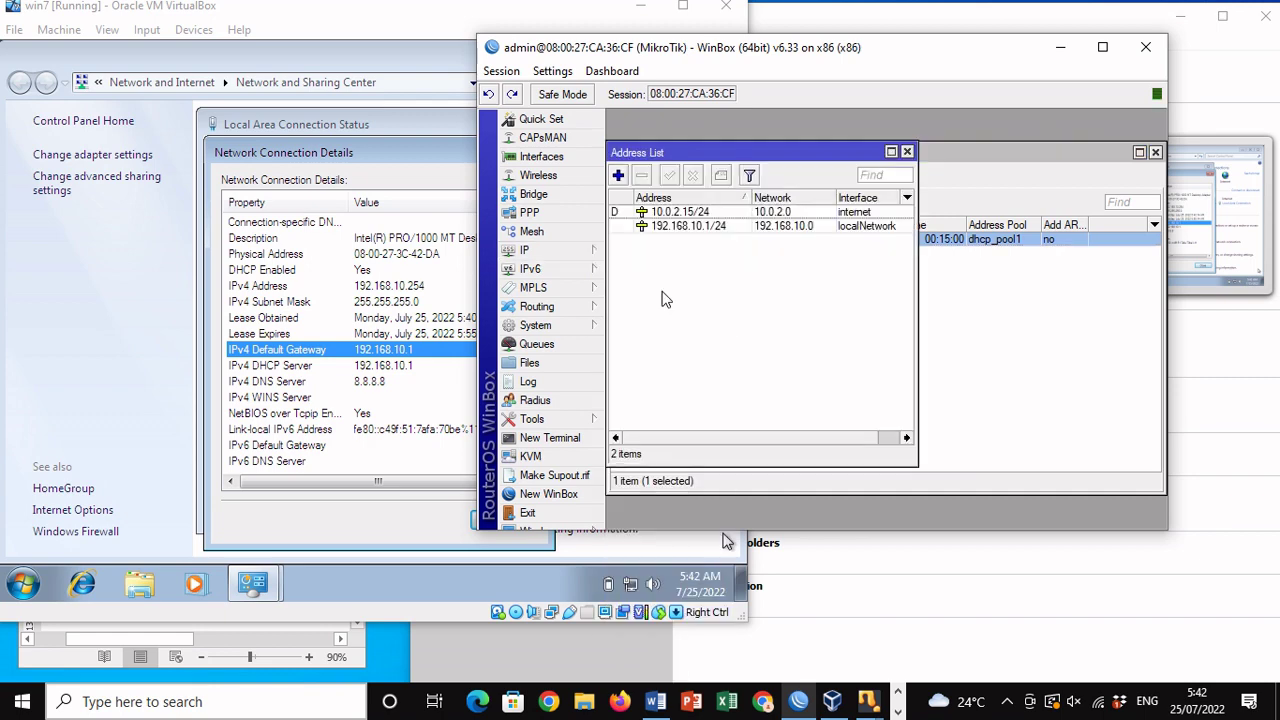
left_click(667, 228)
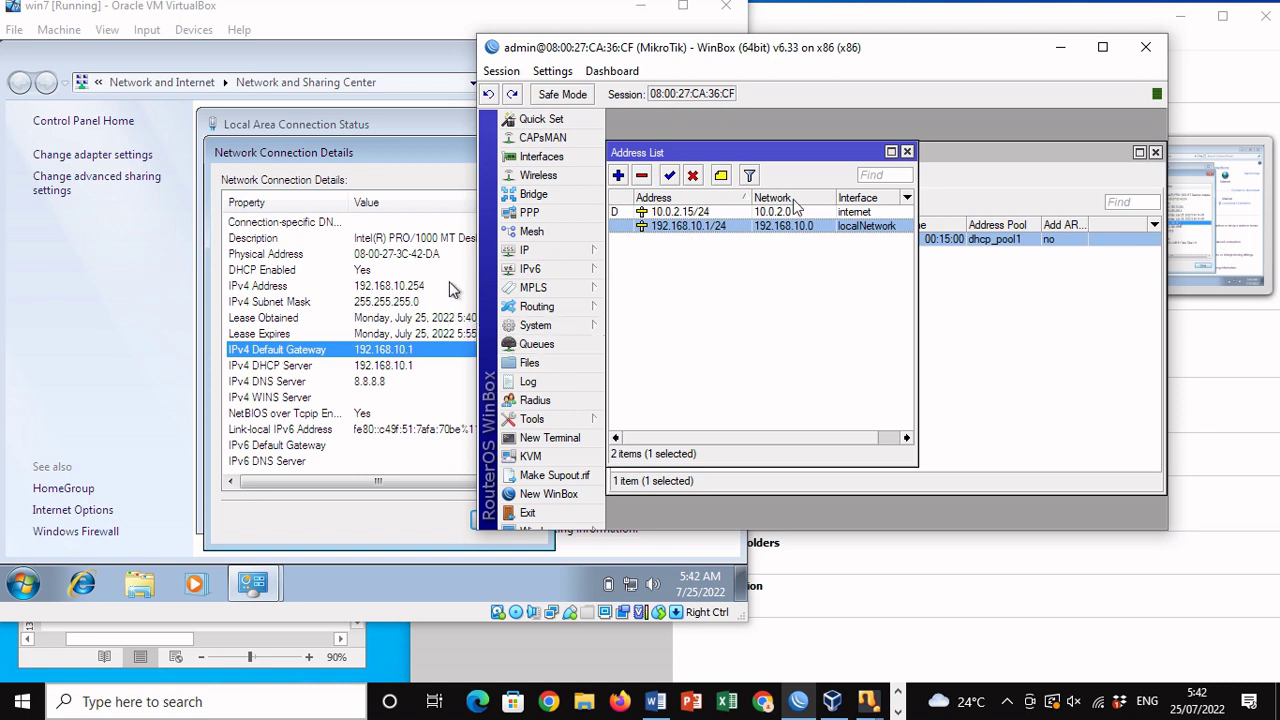
left_click(907, 152)
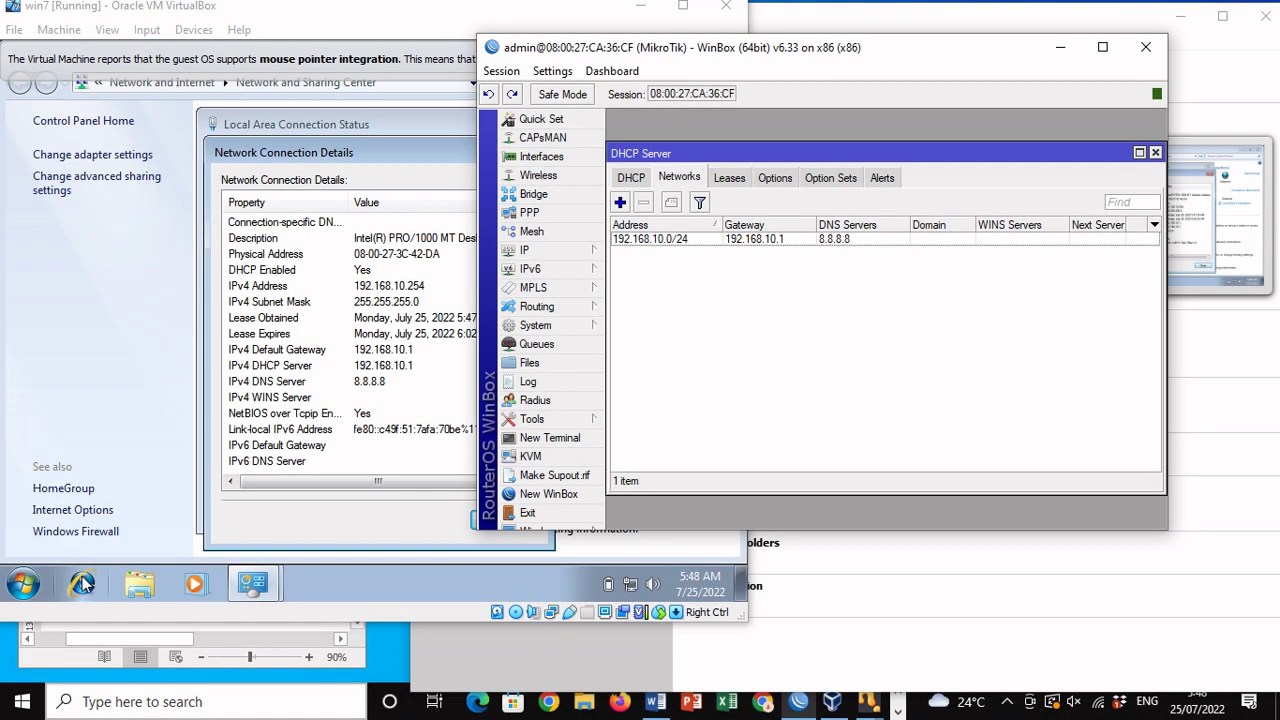
left_click(83, 583)
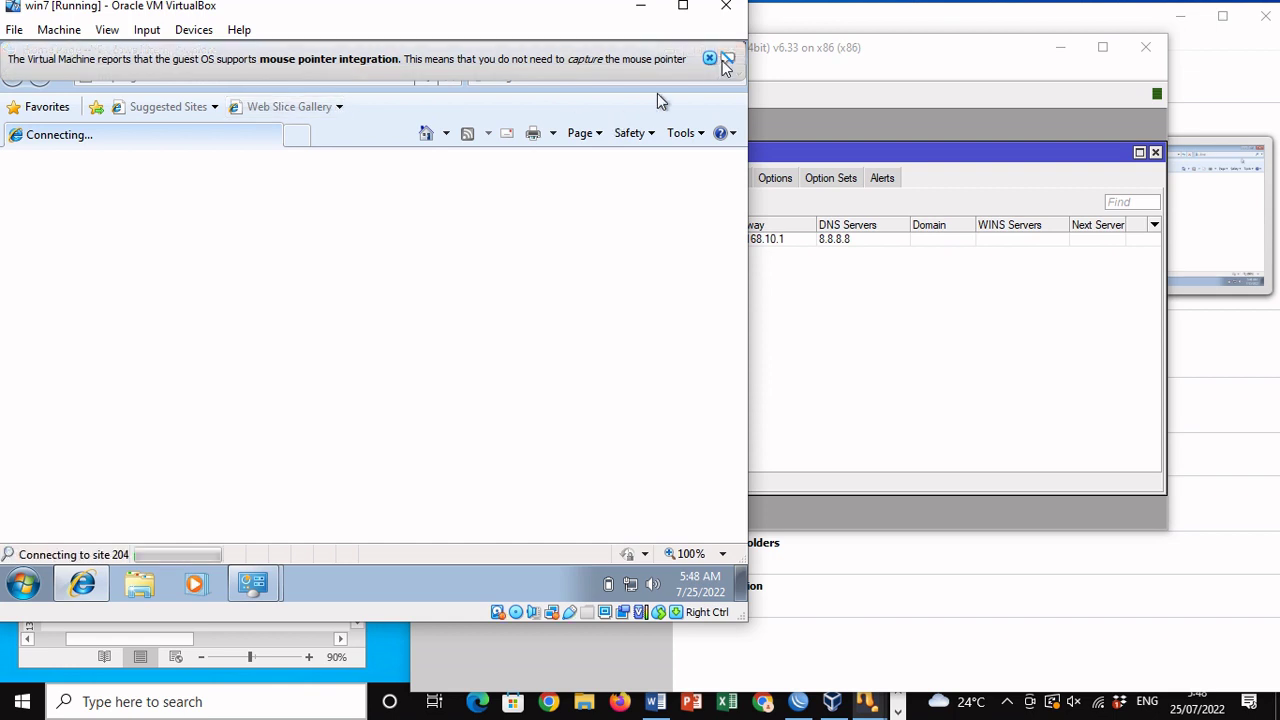
Step: Load google.com in the VM's Internet Explorer, declining to make it the default browser
left_click(710, 59)
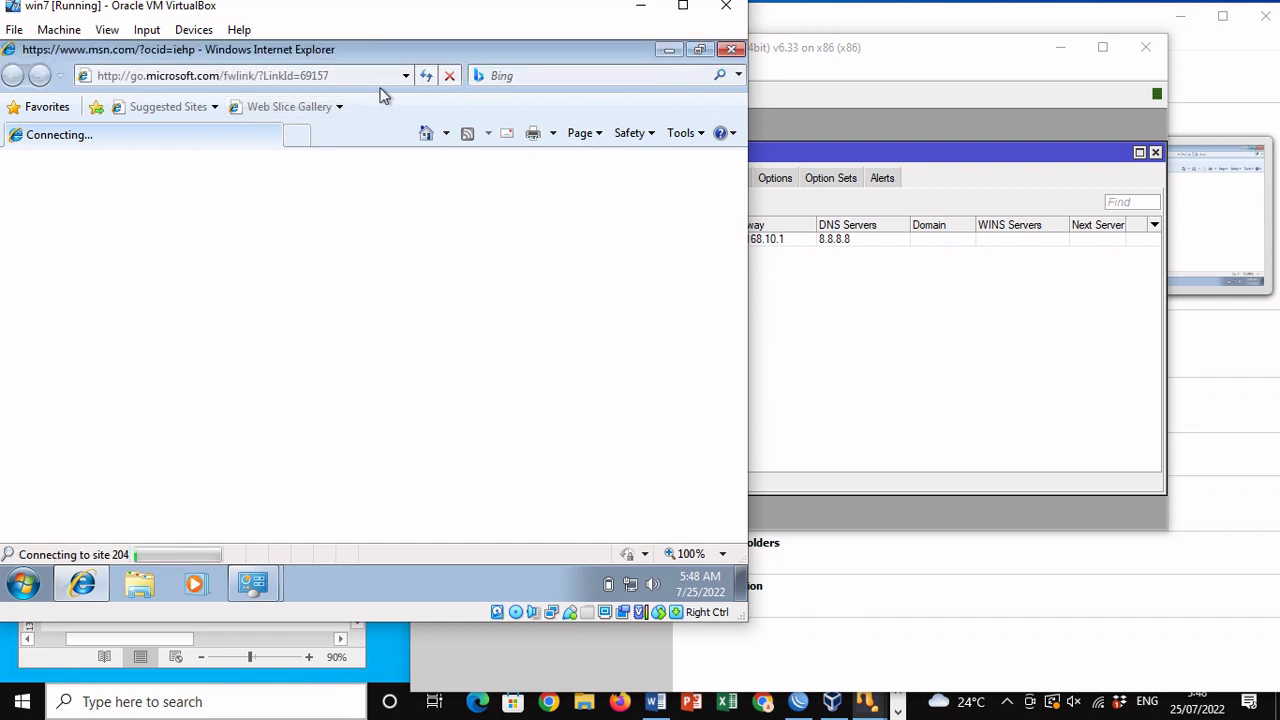
left_click(366, 77)
type("google.com")
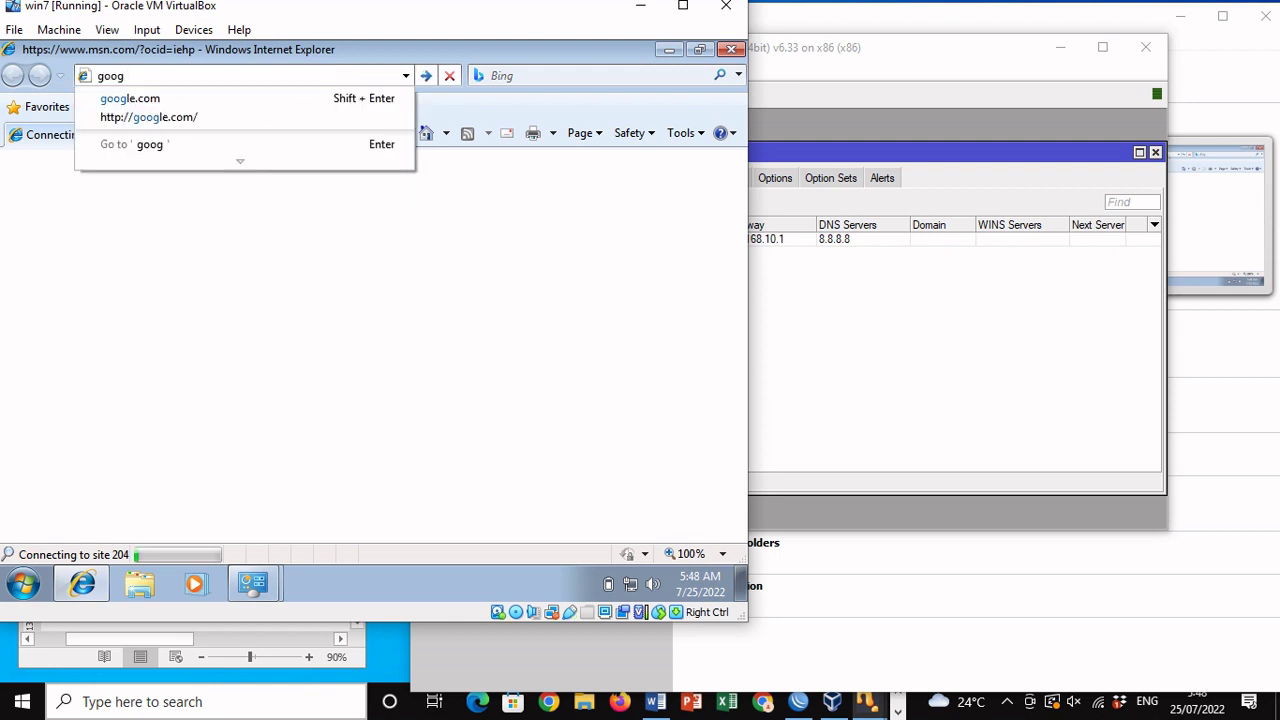
key("Return")
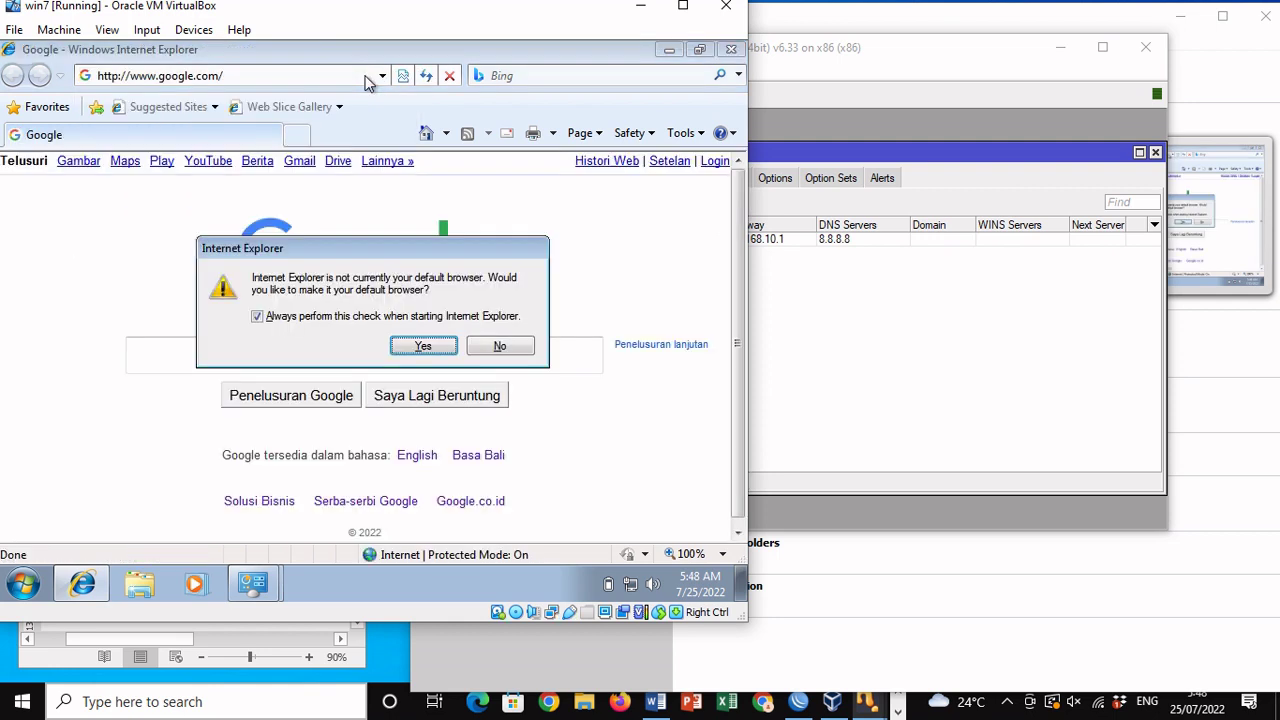
left_click(500, 347)
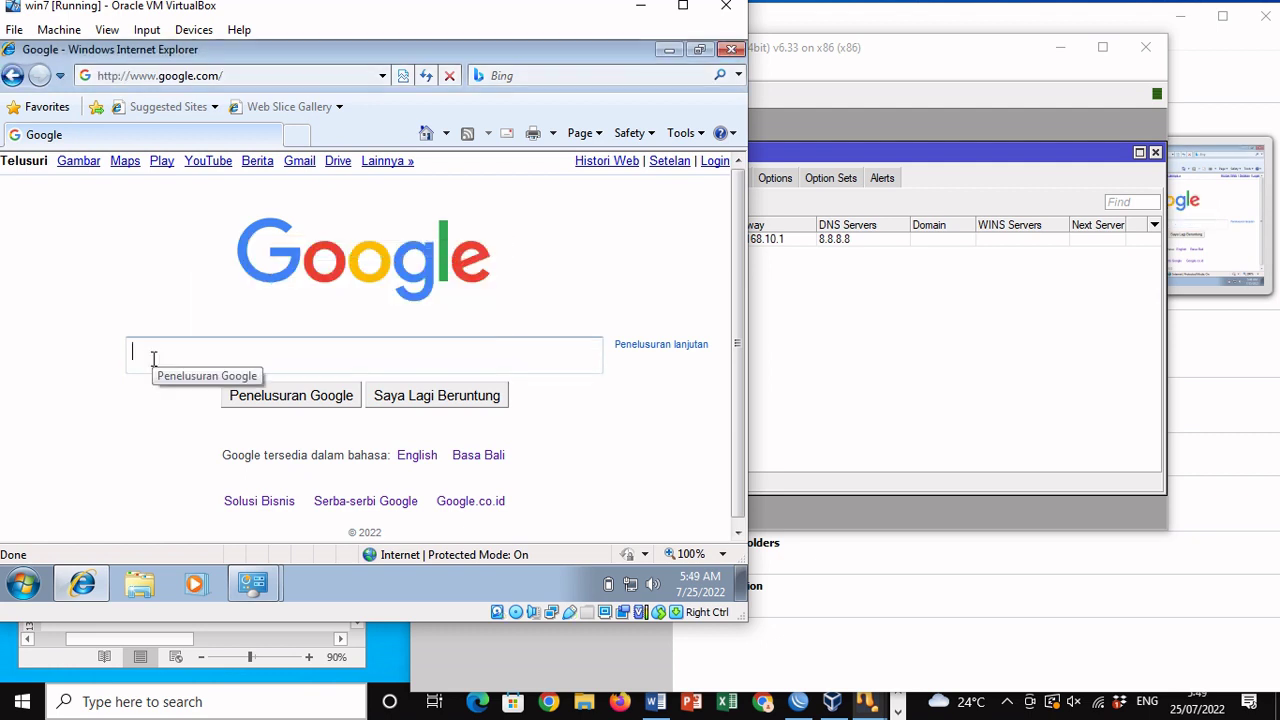
Step: Search Google for 'test' and scan the results to confirm internet access
type("tes")
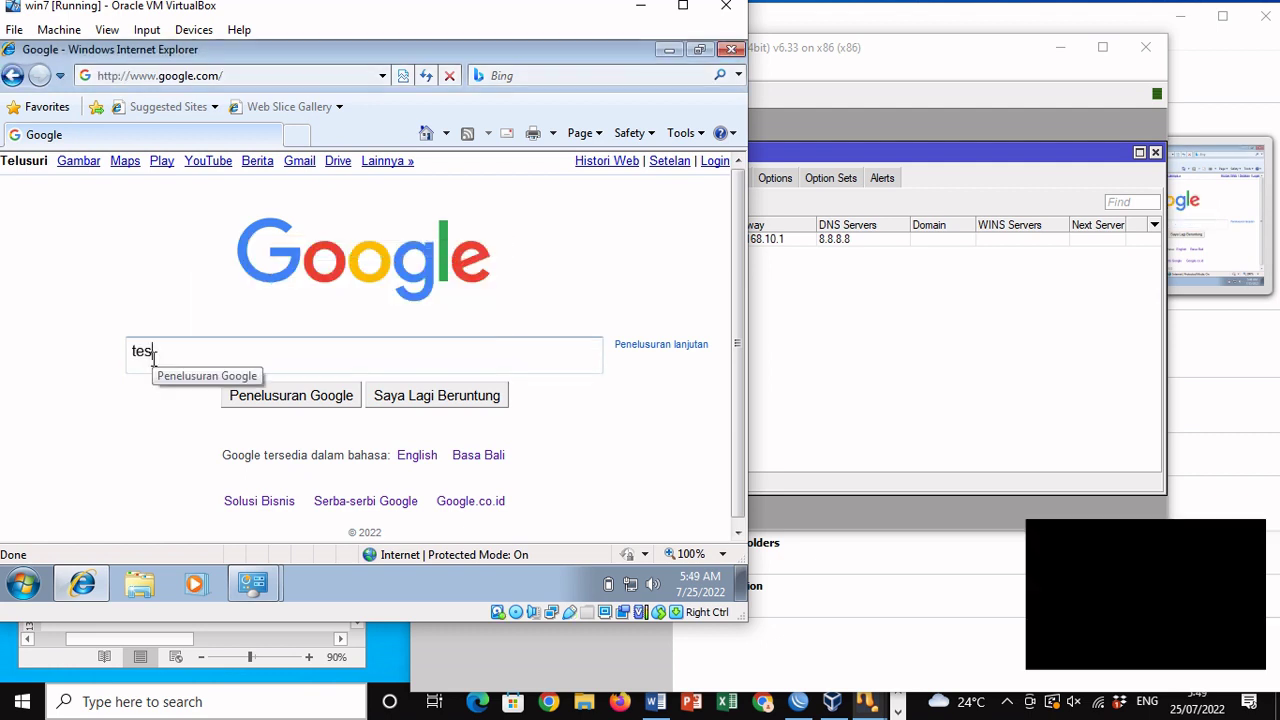
type("t")
key("Return")
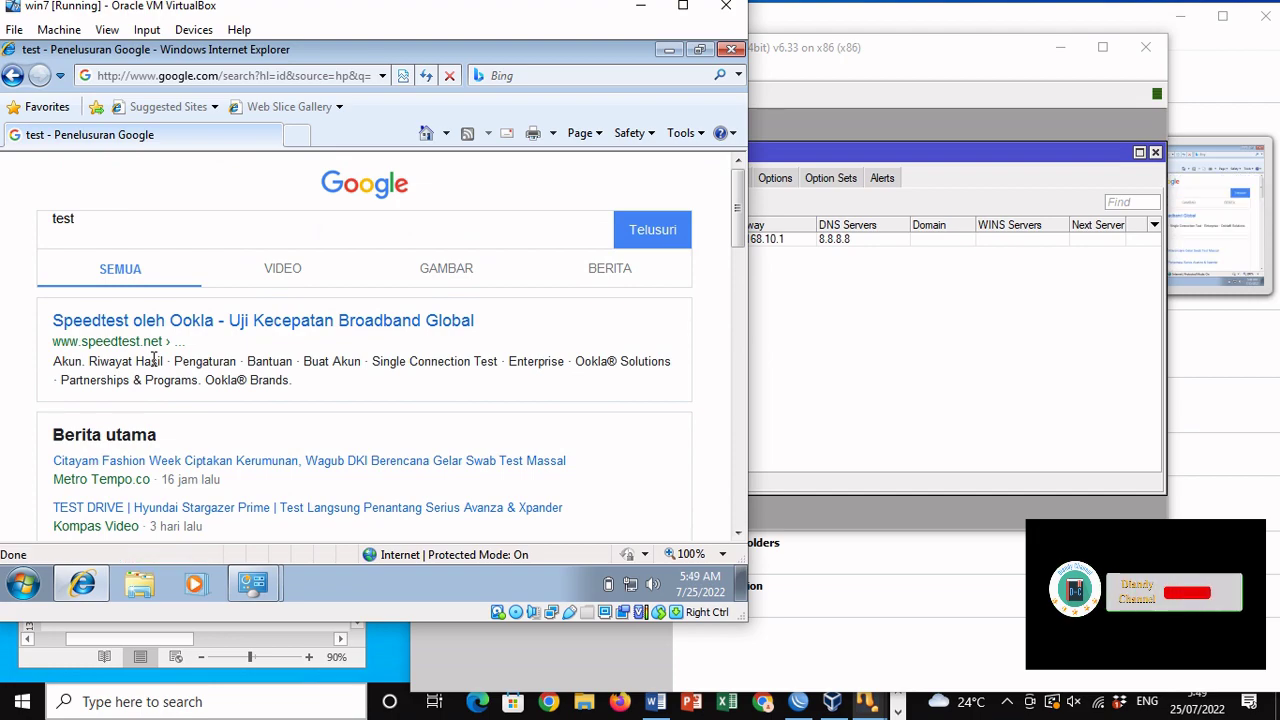
scroll(155, 365, "down", 15)
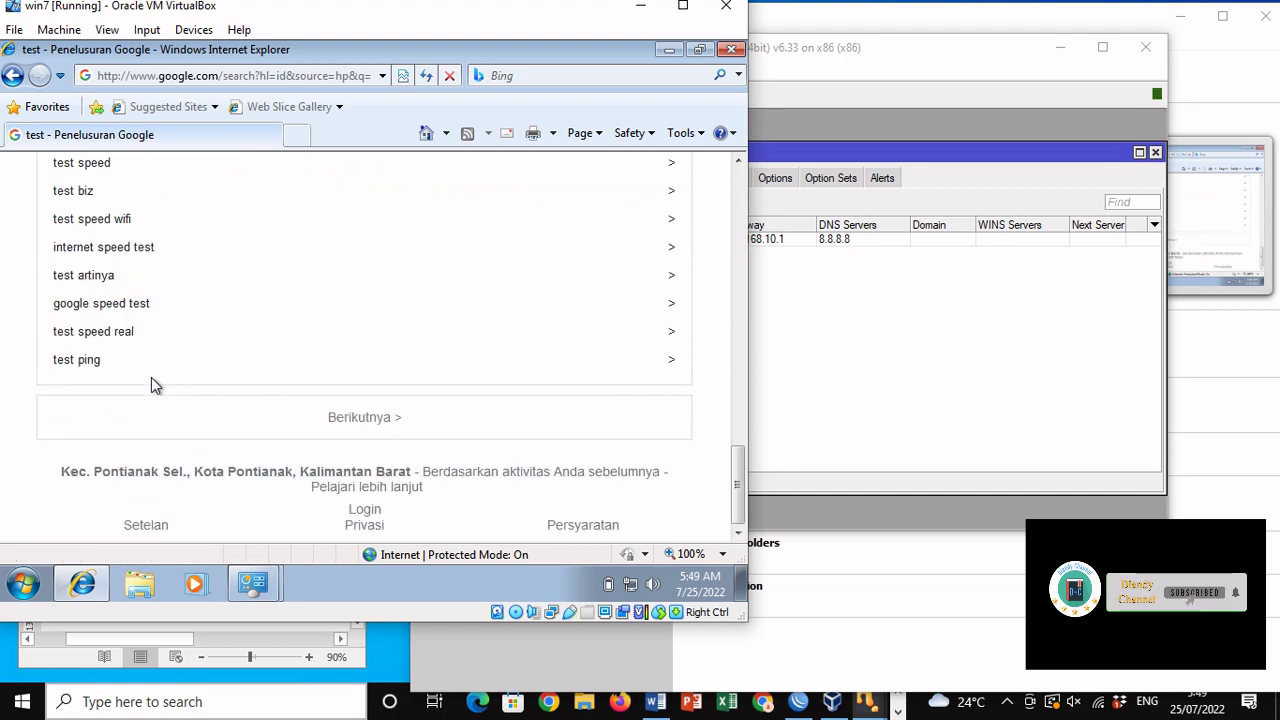
scroll(151, 377, "up", 15)
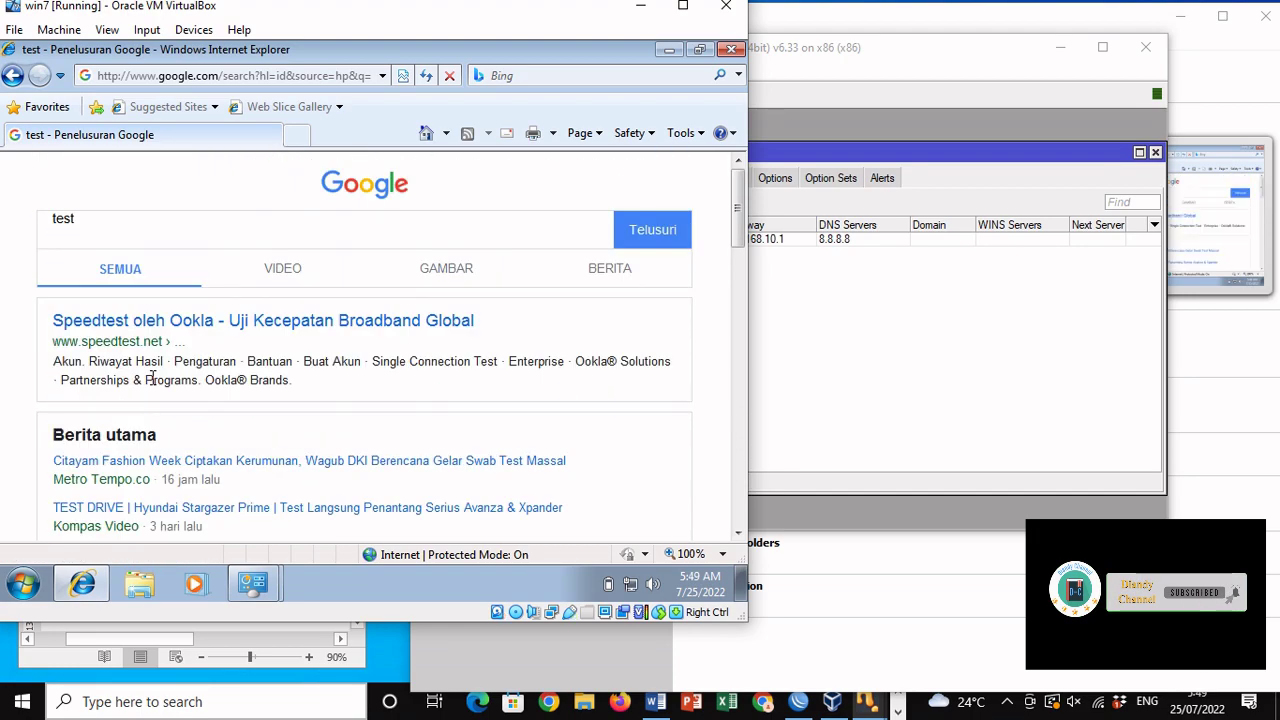
left_click(20, 586)
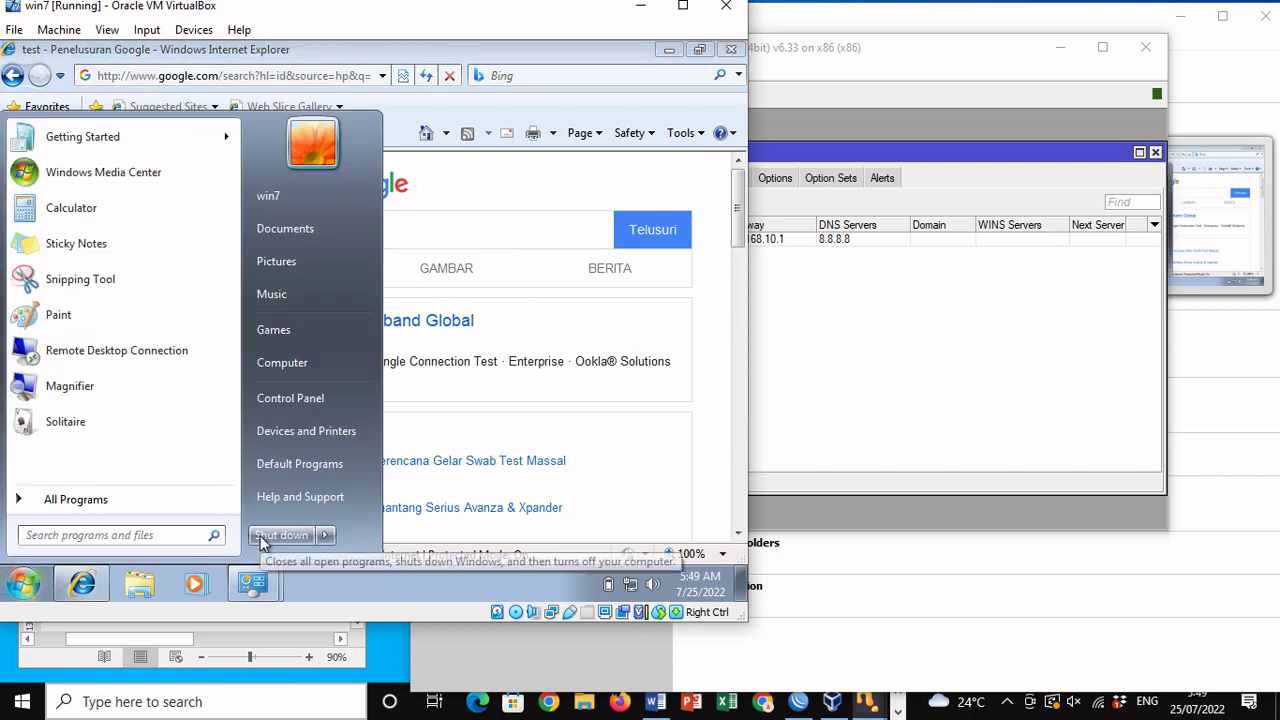
Step: Check the WinBox DHCP leases: win7-PC has 192.168.10.254, status bound; then return to the VM
left_click(864, 358)
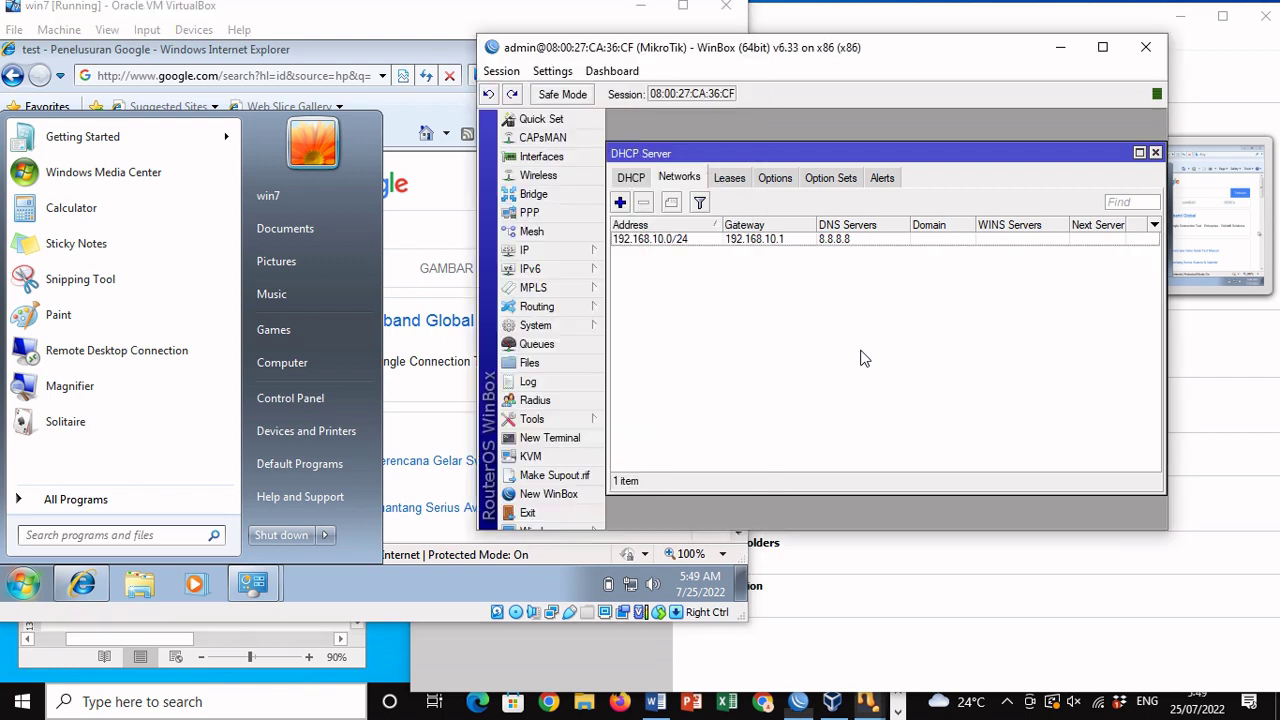
left_click(733, 180)
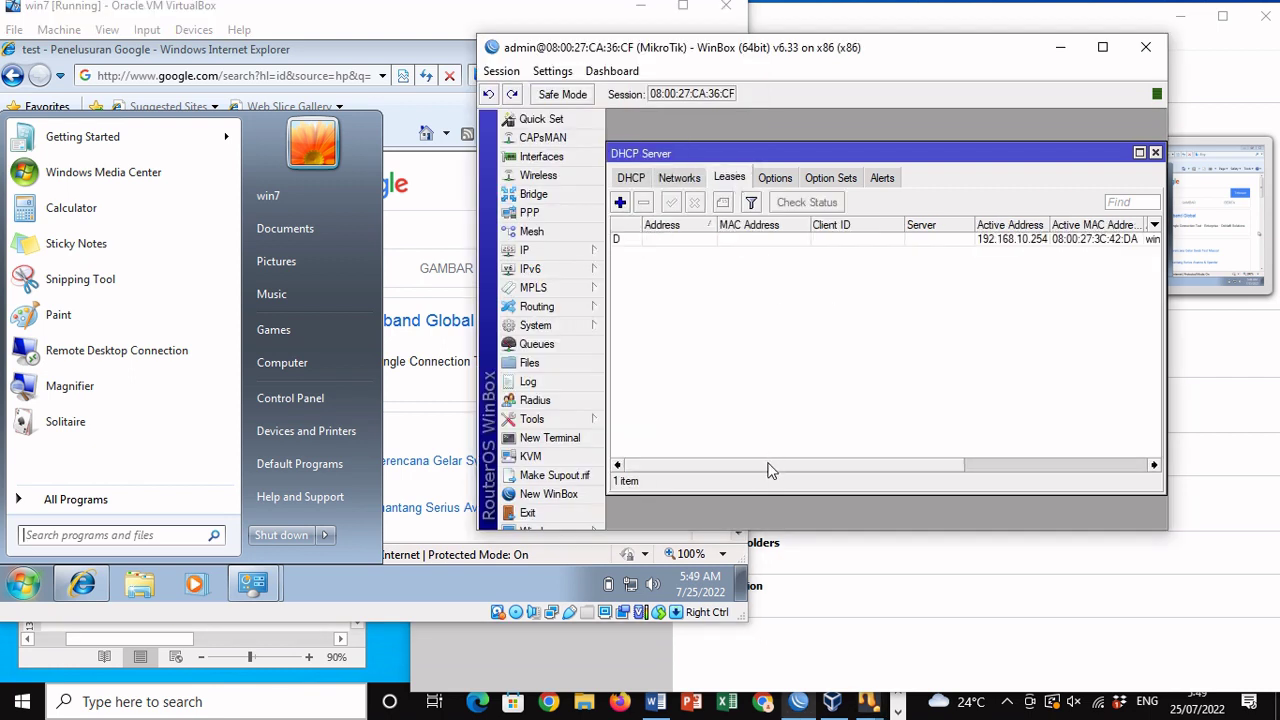
left_click_drag(770, 470, 872, 470)
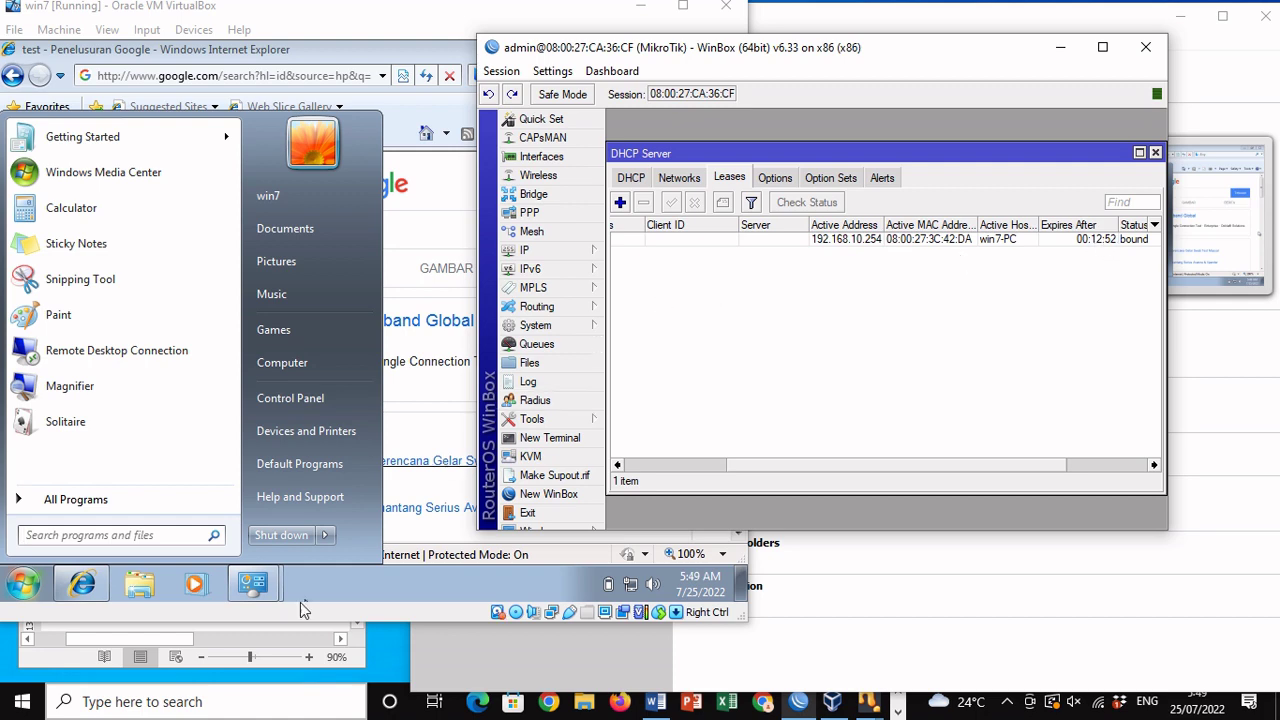
left_click(271, 537)
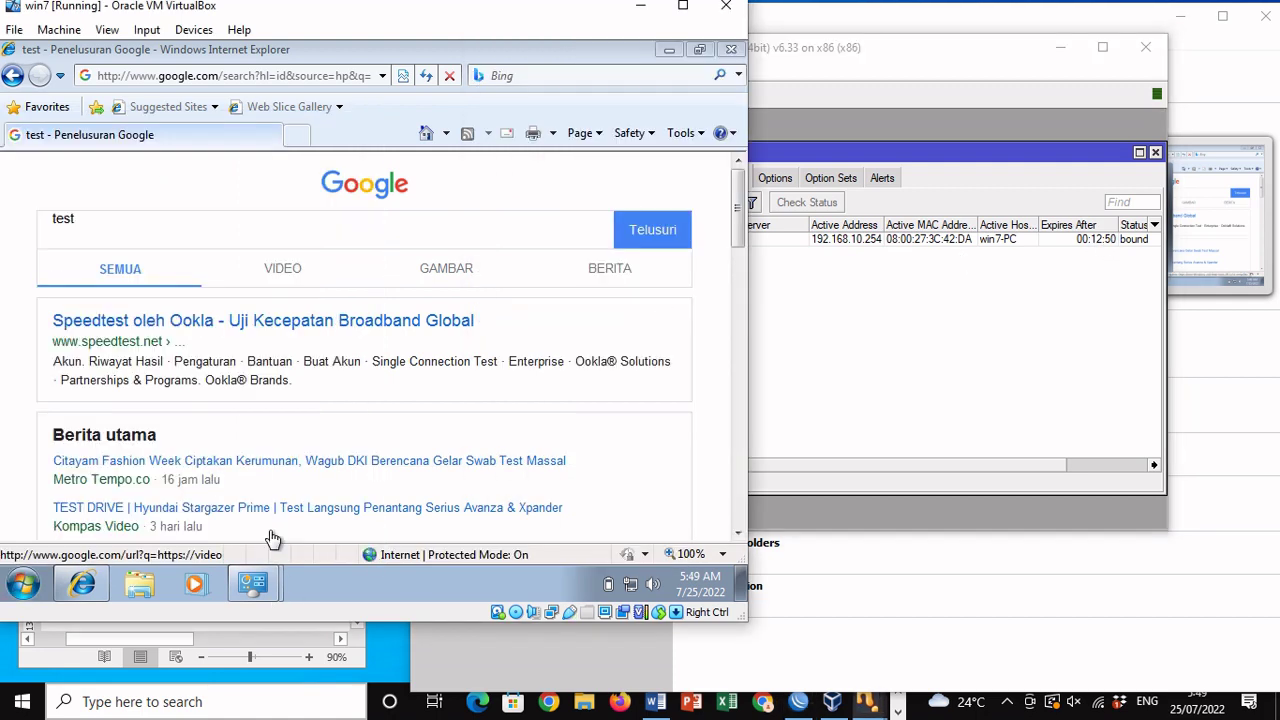